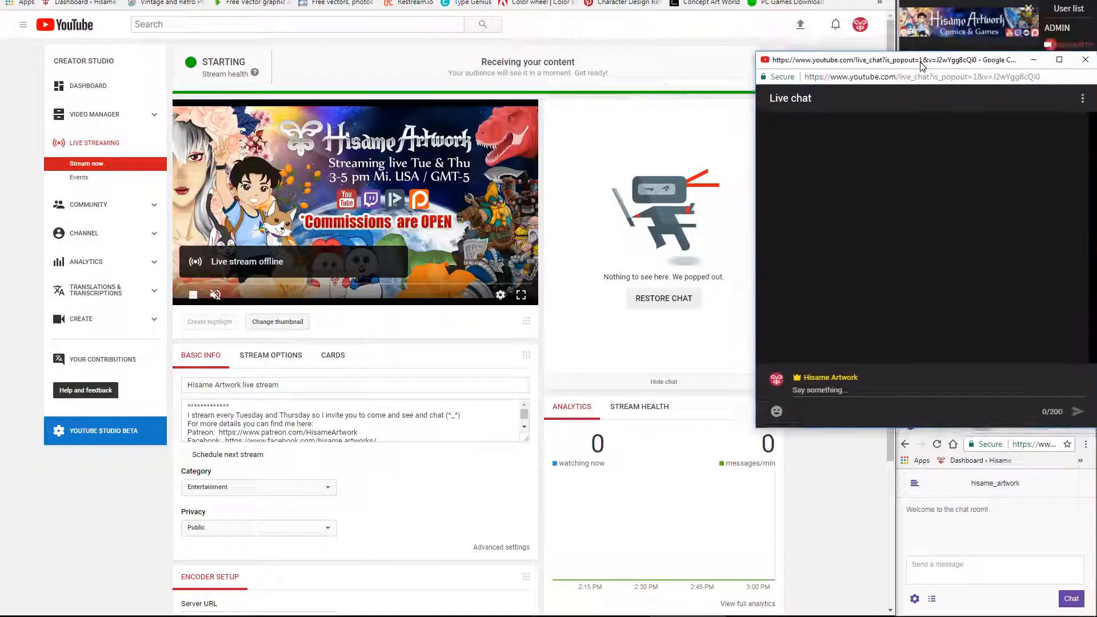
- Move the YouTube live chat pop-up between the two other chat windows and narrow it to fit their column
{"action": "left_click_drag", "start_coordinate": [742, 40], "coordinate": [898, 187]}
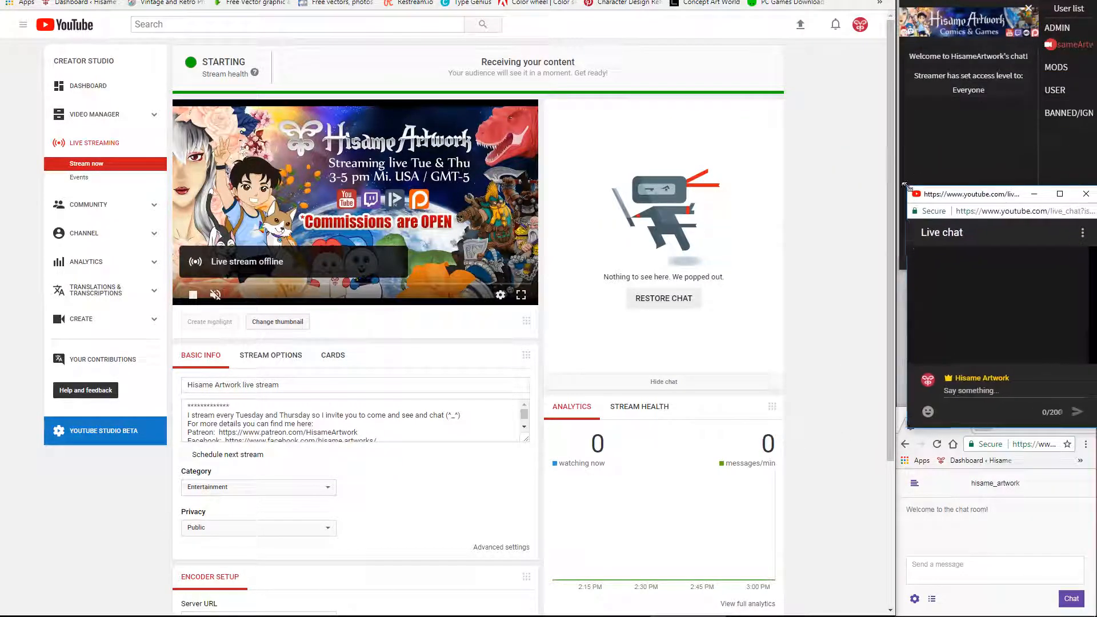
{"action": "left_click", "coordinate": [833, 201]}
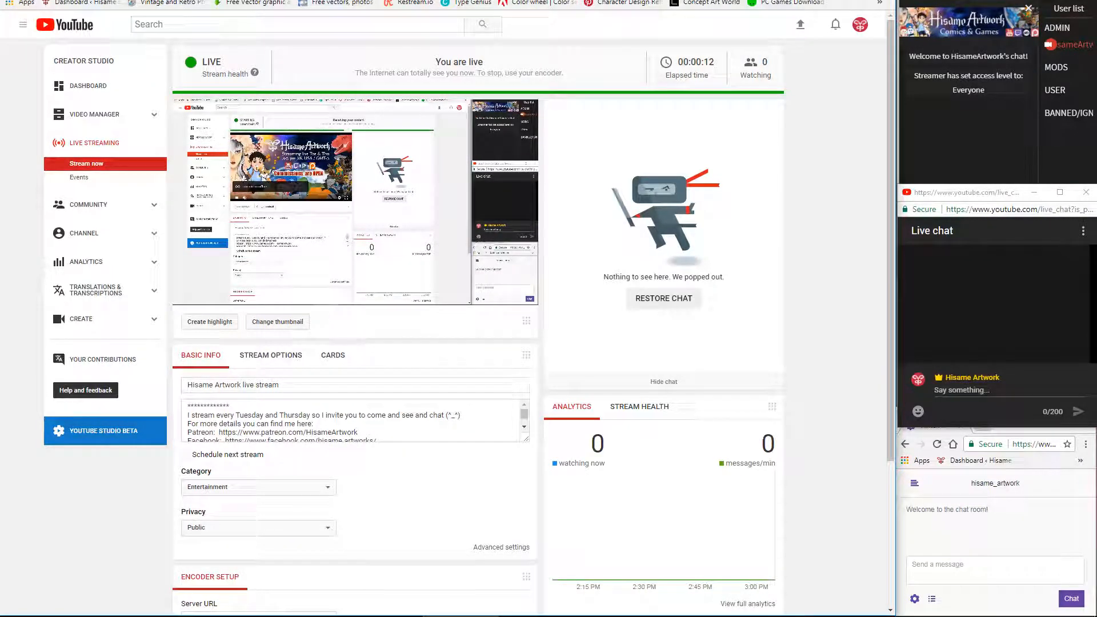
- Switch to the comic page in Clip Studio Paint and put away the streaming program's window covering it
{"action": "key", "text": "alt+Tab"}
{"action": "left_click", "coordinate": [698, 66]}
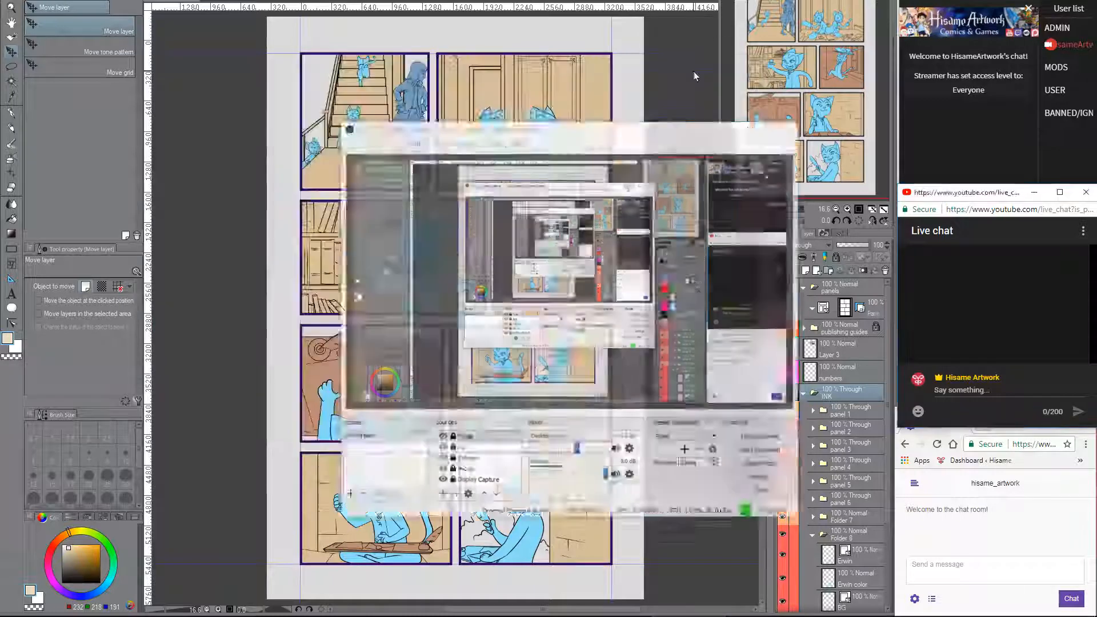
{"action": "left_click", "coordinate": [678, 185]}
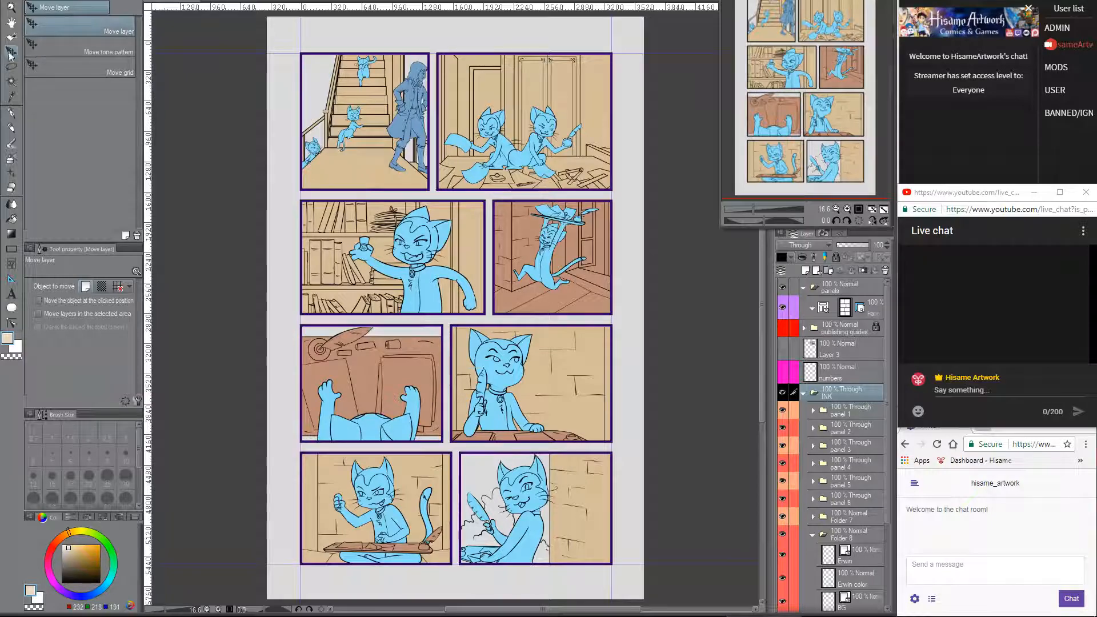
- Expand the "panel 1" folder inside INK and rename its Erwin line layer as "Erwin ink"
{"action": "scroll", "coordinate": [451, 97], "scroll_direction": "up", "scroll_amount": 3}
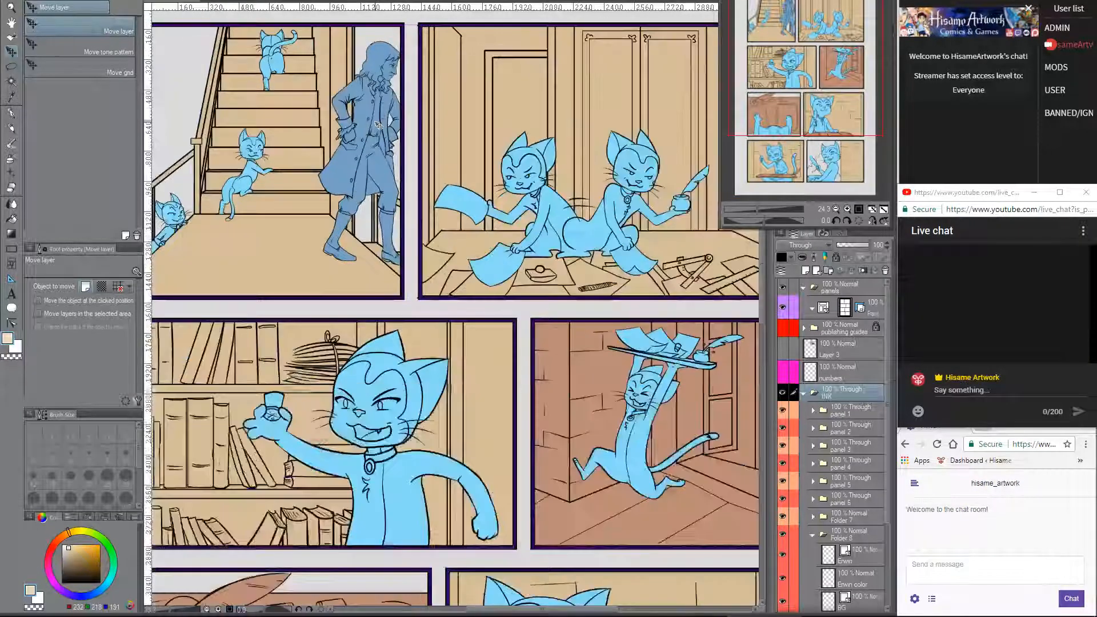
{"action": "left_click_drag", "start_coordinate": [377, 125], "coordinate": [531, 216]}
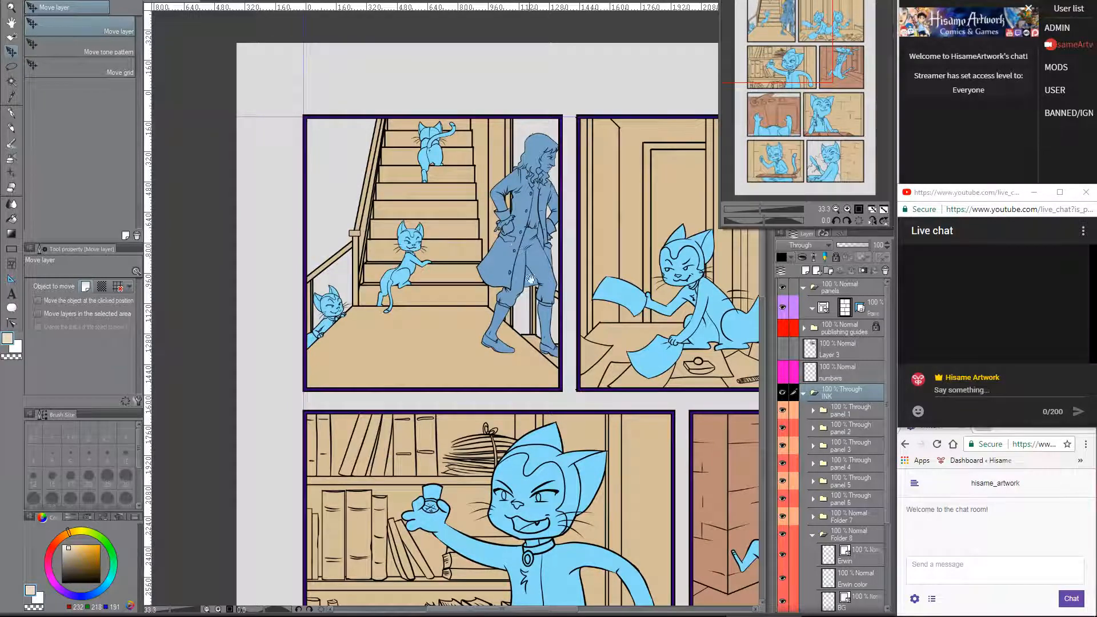
{"action": "left_click_drag", "start_coordinate": [531, 278], "coordinate": [398, 201]}
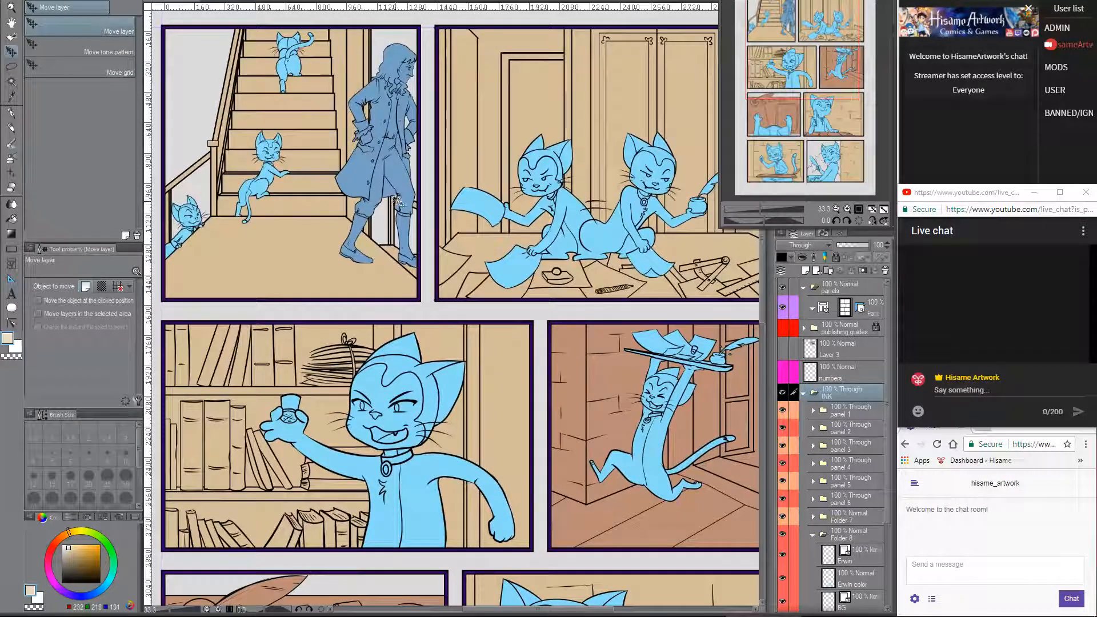
{"action": "key", "text": "o"}
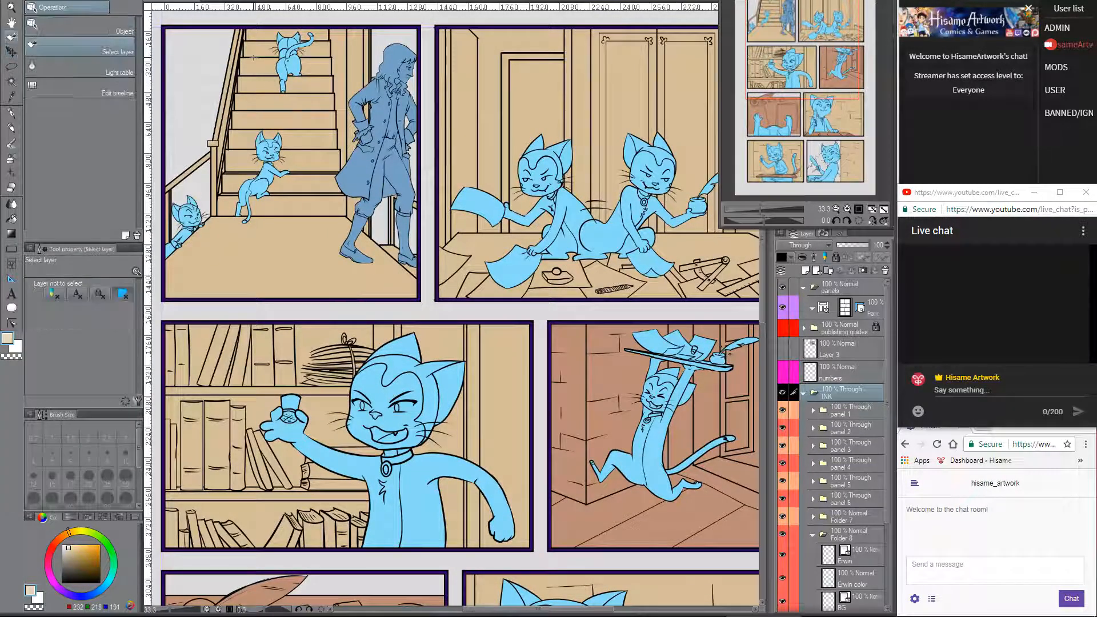
{"action": "scroll", "coordinate": [253, 57], "scroll_direction": "up", "scroll_amount": 5}
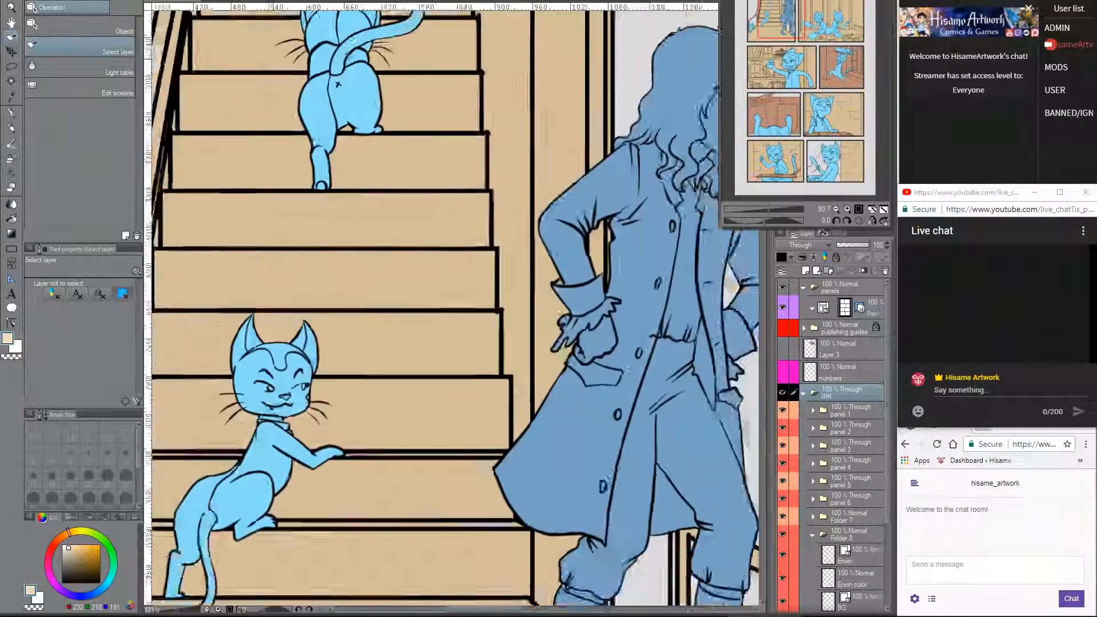
{"action": "scroll", "coordinate": [253, 57], "scroll_direction": "up", "scroll_amount": 2}
{"action": "left_click", "coordinate": [812, 410]}
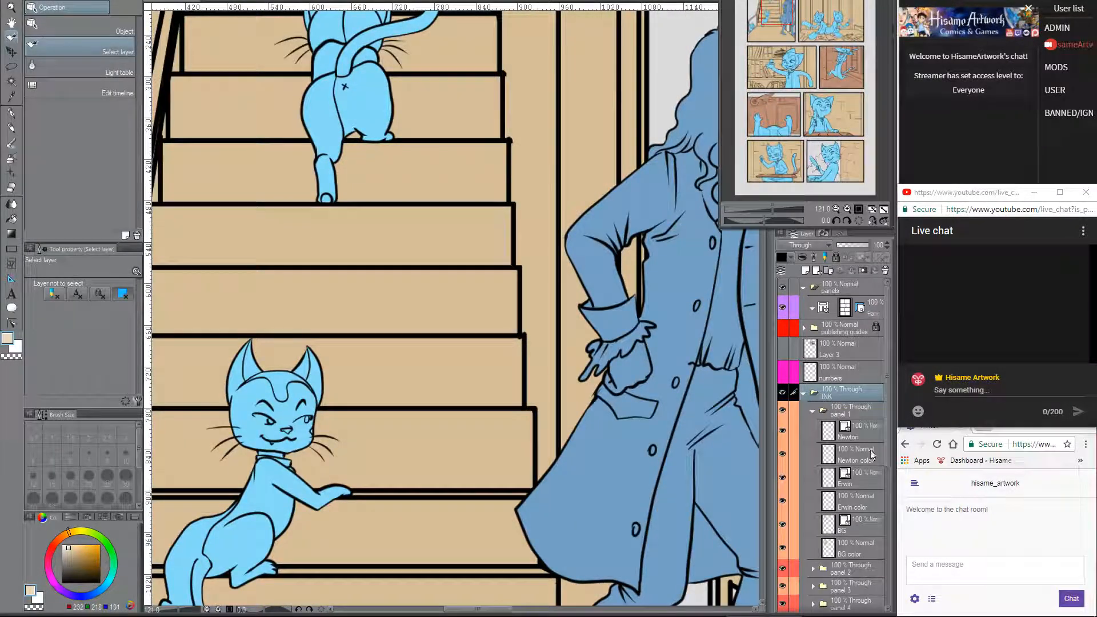
{"action": "left_click", "coordinate": [867, 429]}
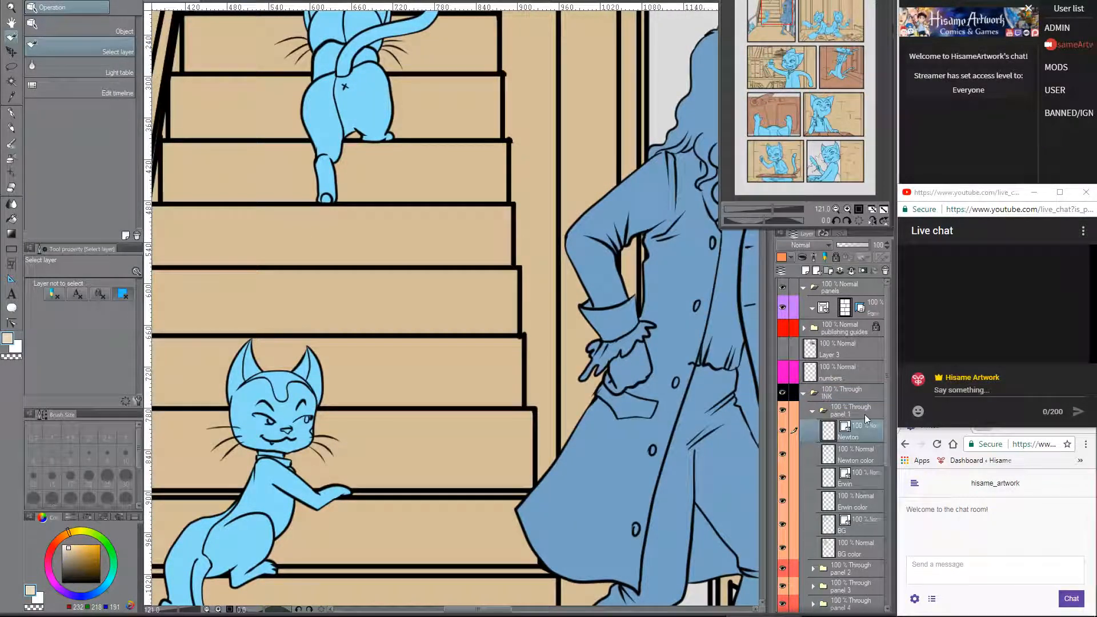
{"action": "left_click", "coordinate": [874, 484]}
{"action": "double_click", "coordinate": [855, 484]}
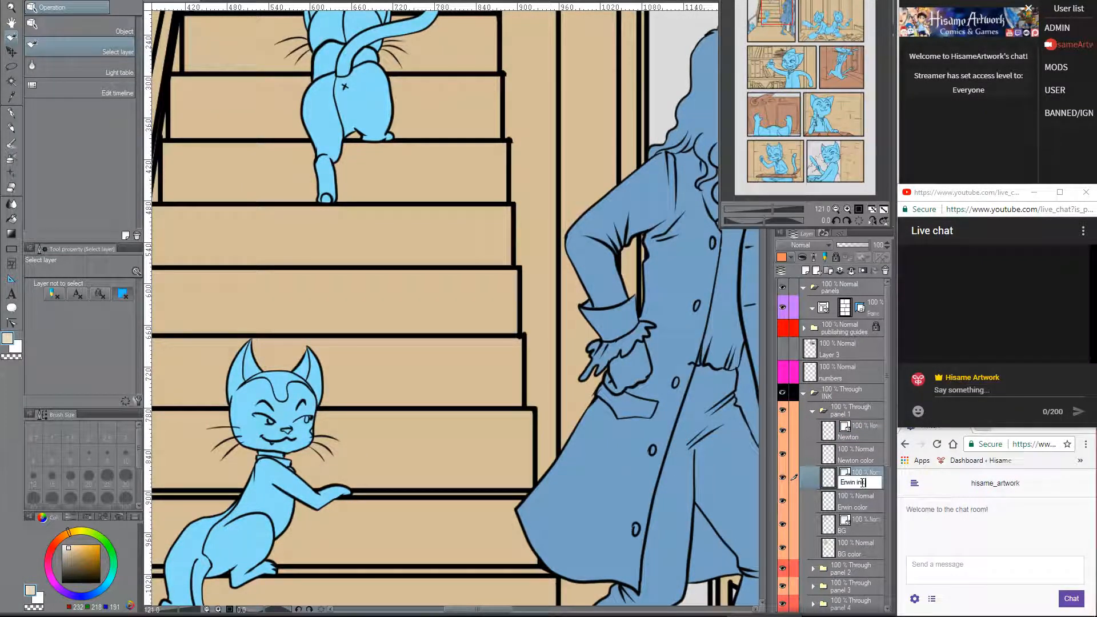
- Adjust the control points of the ink lines at the tail base of the cat at the top of the stairs
{"action": "scroll", "coordinate": [309, 74], "scroll_direction": "up", "scroll_amount": 4}
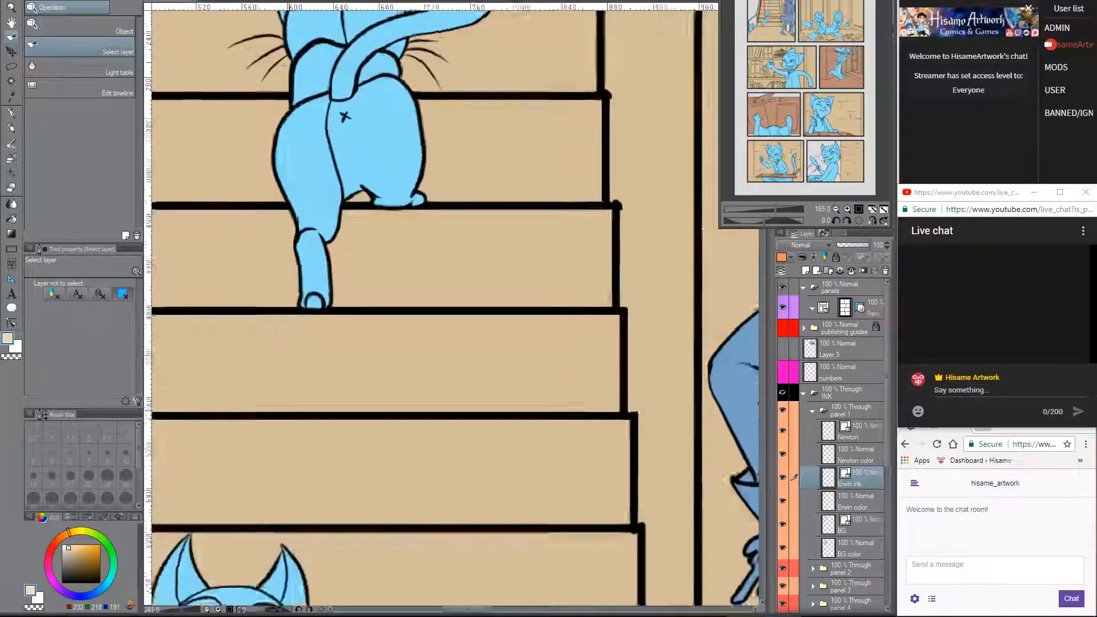
{"action": "scroll", "coordinate": [282, 92], "scroll_direction": "up", "scroll_amount": 3}
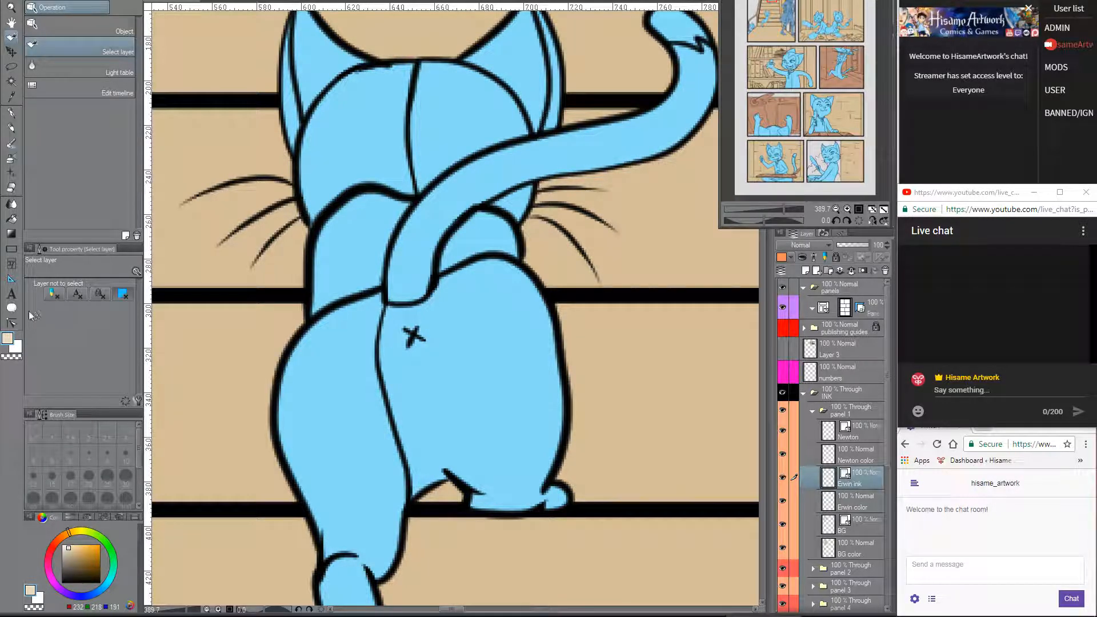
{"action": "left_click", "coordinate": [11, 323]}
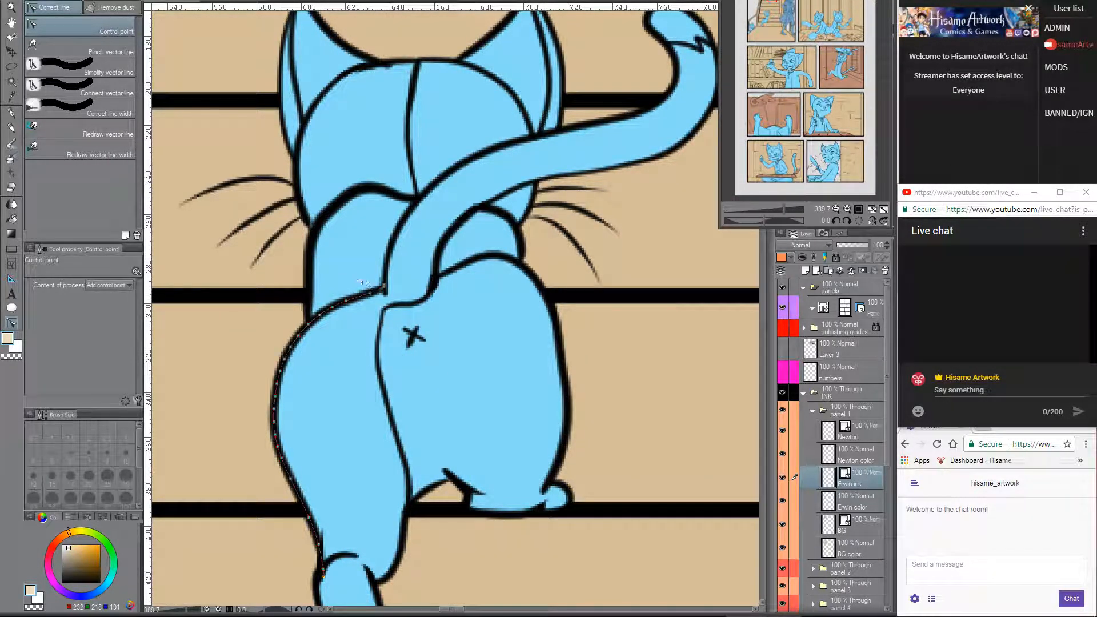
{"action": "mouse_move", "coordinate": [385, 319]}
{"action": "left_mouse_down"}
{"action": "mouse_move", "coordinate": [398, 307]}
{"action": "mouse_move", "coordinate": [389, 313]}
{"action": "left_mouse_up"}
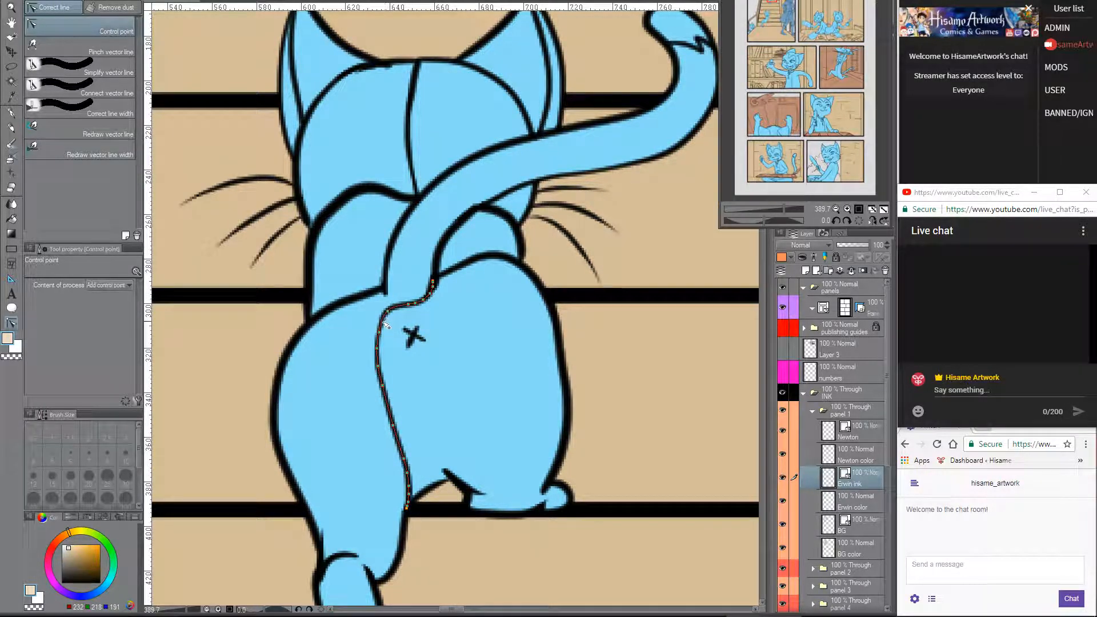
- Move the ink line's control points on the middle cat's hind foot so its sole extends below the stair's base line
{"action": "scroll", "coordinate": [626, 457], "scroll_direction": "down", "scroll_amount": 5}
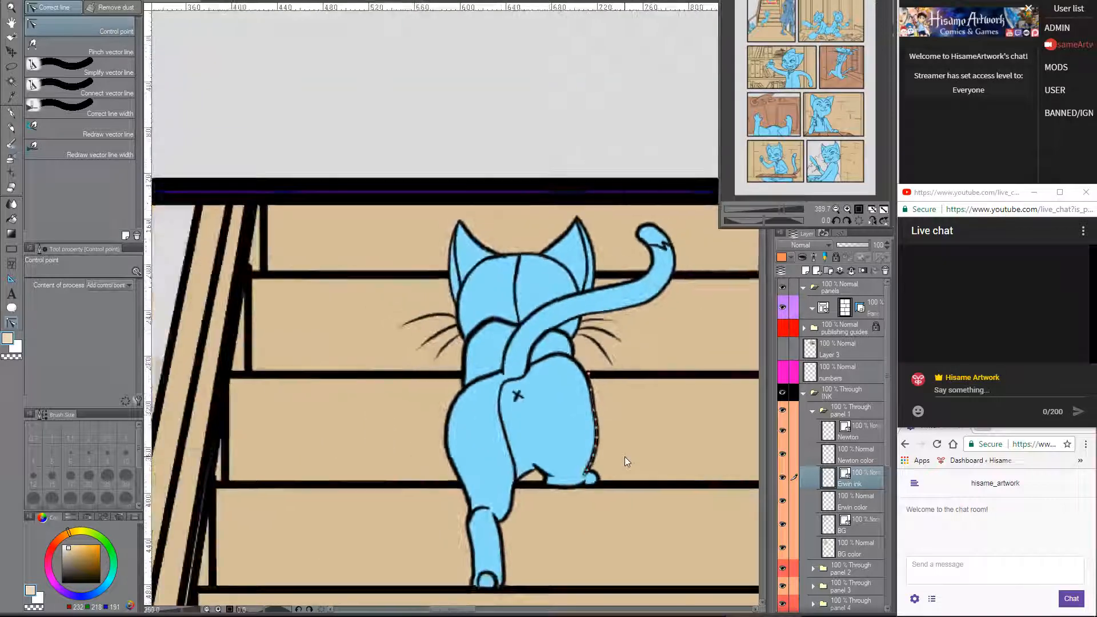
{"action": "left_click_drag", "start_coordinate": [703, 507], "coordinate": [487, 263]}
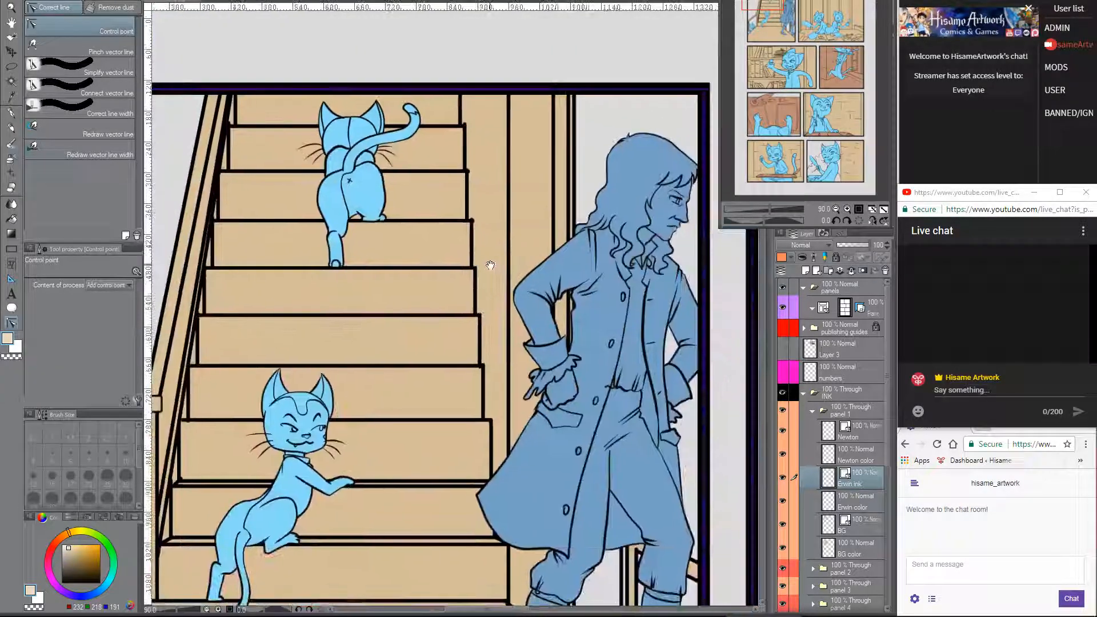
{"action": "left_click_drag", "start_coordinate": [594, 413], "coordinate": [624, 280]}
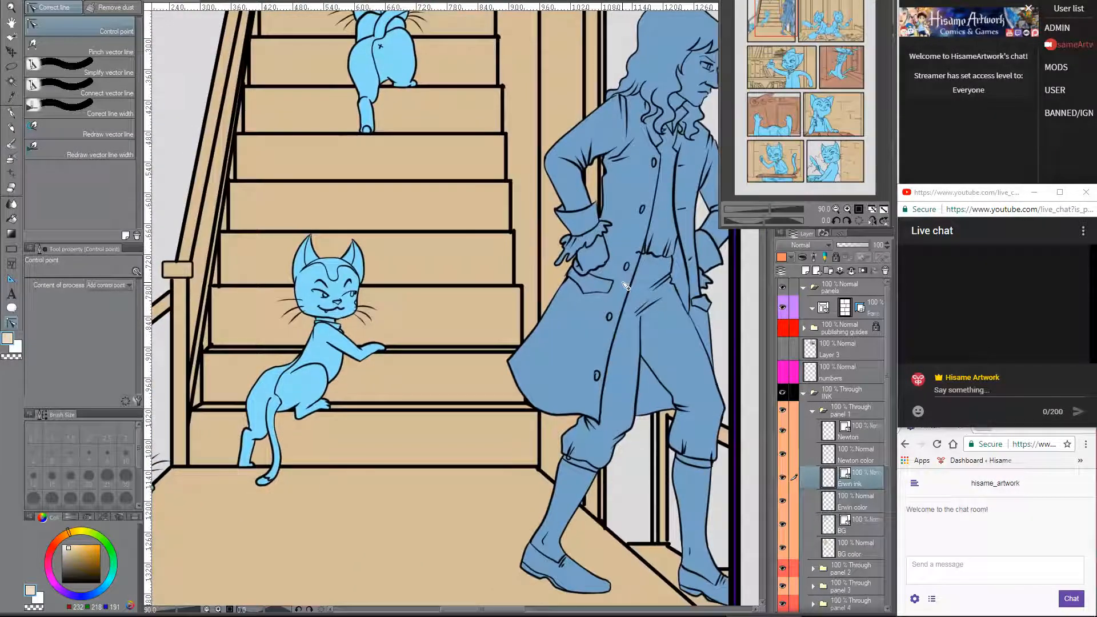
{"action": "left_click_drag", "start_coordinate": [258, 457], "coordinate": [503, 405]}
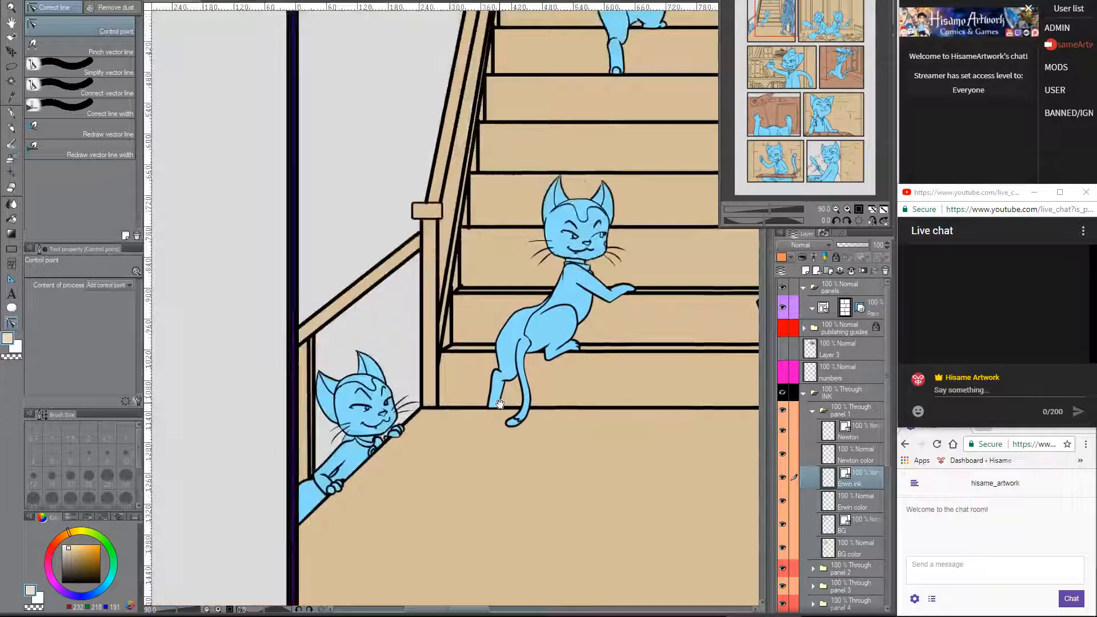
{"action": "scroll", "coordinate": [501, 404], "scroll_direction": "up", "scroll_amount": 1}
{"action": "scroll", "coordinate": [500, 404], "scroll_direction": "up", "scroll_amount": 5}
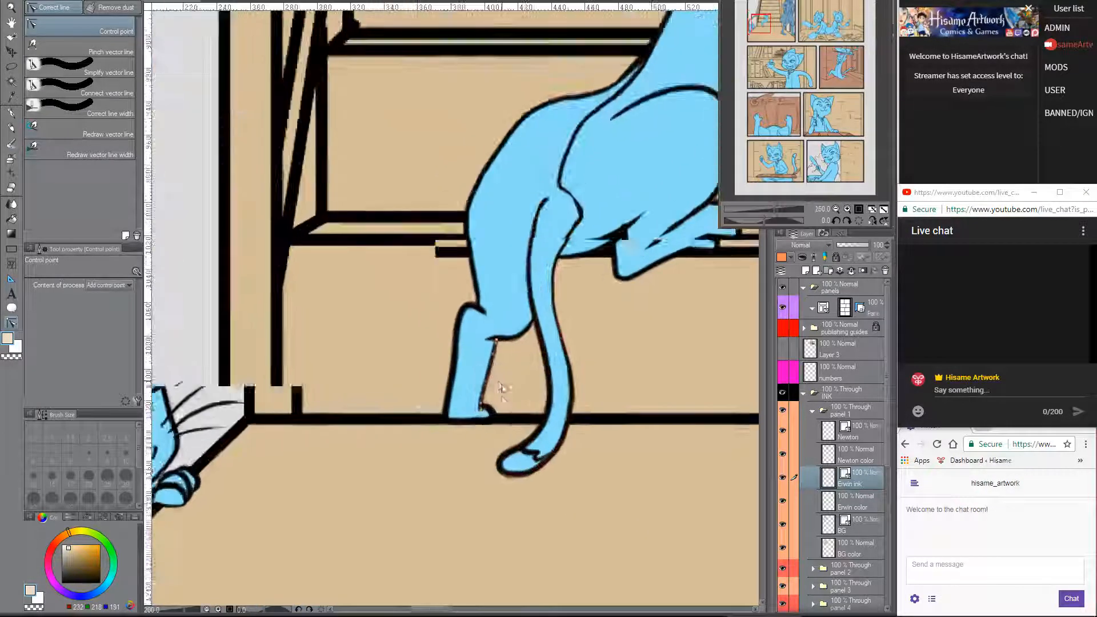
{"action": "scroll", "coordinate": [505, 410], "scroll_direction": "up", "scroll_amount": 1}
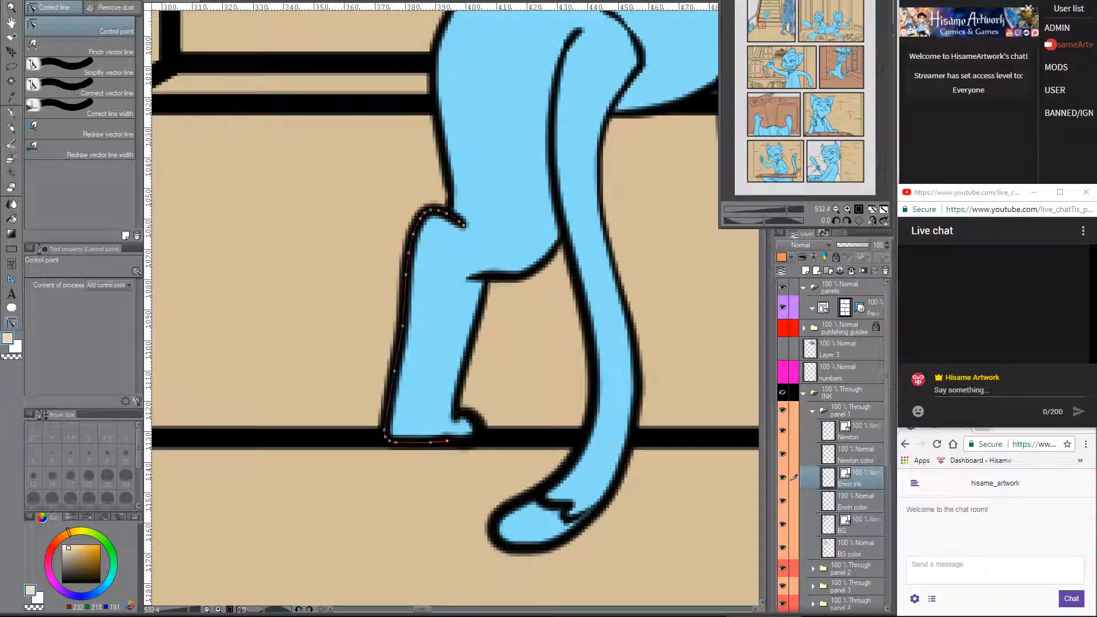
{"action": "left_click_drag", "start_coordinate": [400, 457], "coordinate": [449, 444]}
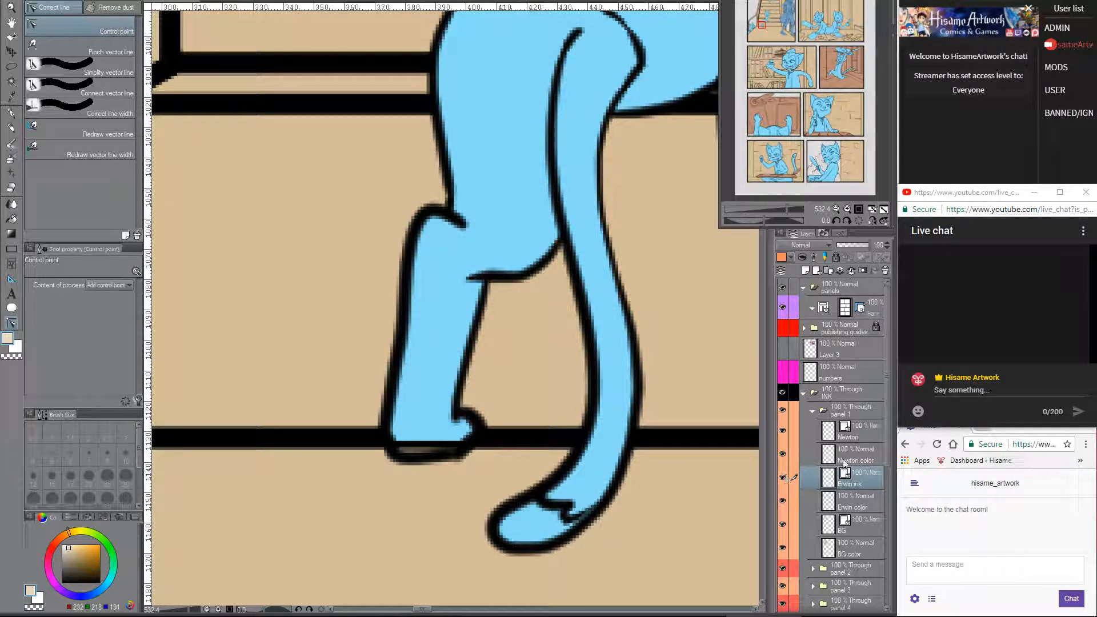
- Fill the gap inside the hind foot on the "Erwin color" layer with the cat's blue, using the G-pen at size 6
{"action": "left_click", "coordinate": [864, 500]}
{"action": "key", "text": "p"}
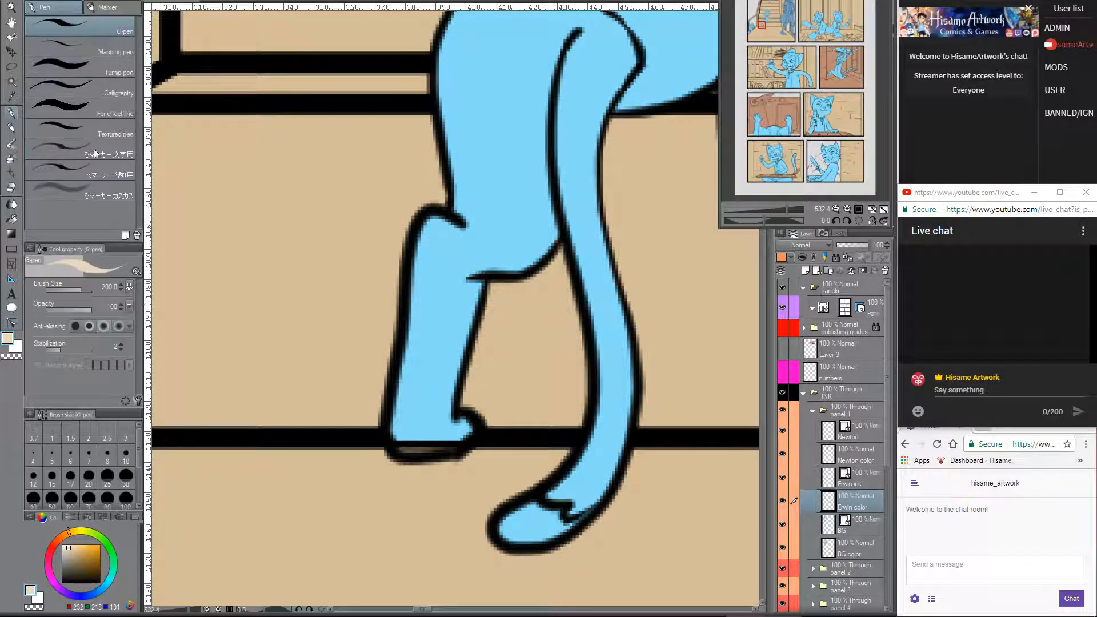
{"action": "left_click", "coordinate": [440, 343], "text": "alt"}
{"action": "mouse_move", "coordinate": [440, 343]}
{"action": "left_mouse_down"}
{"action": "mouse_move", "coordinate": [416, 429]}
{"action": "mouse_move", "coordinate": [398, 435]}
{"action": "mouse_move", "coordinate": [440, 448]}
{"action": "mouse_move", "coordinate": [390, 434]}
{"action": "left_mouse_up"}
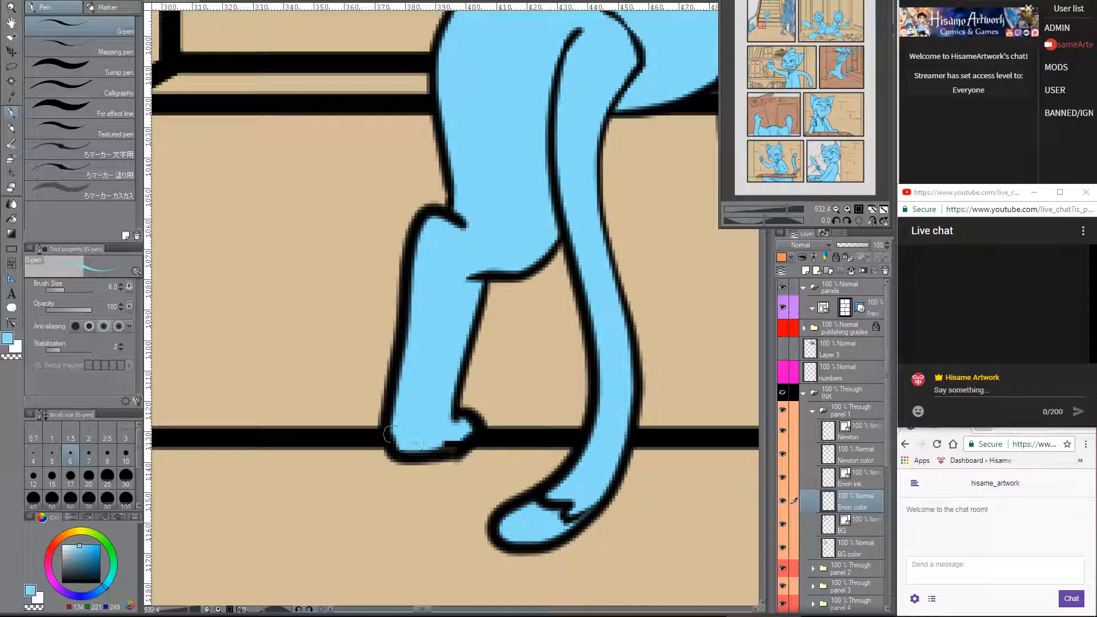
{"action": "left_click_drag", "start_coordinate": [472, 428], "coordinate": [451, 433]}
- Check the corrected first panel as a whole and save the comic page
{"action": "scroll", "coordinate": [433, 416], "scroll_direction": "down", "scroll_amount": 6}
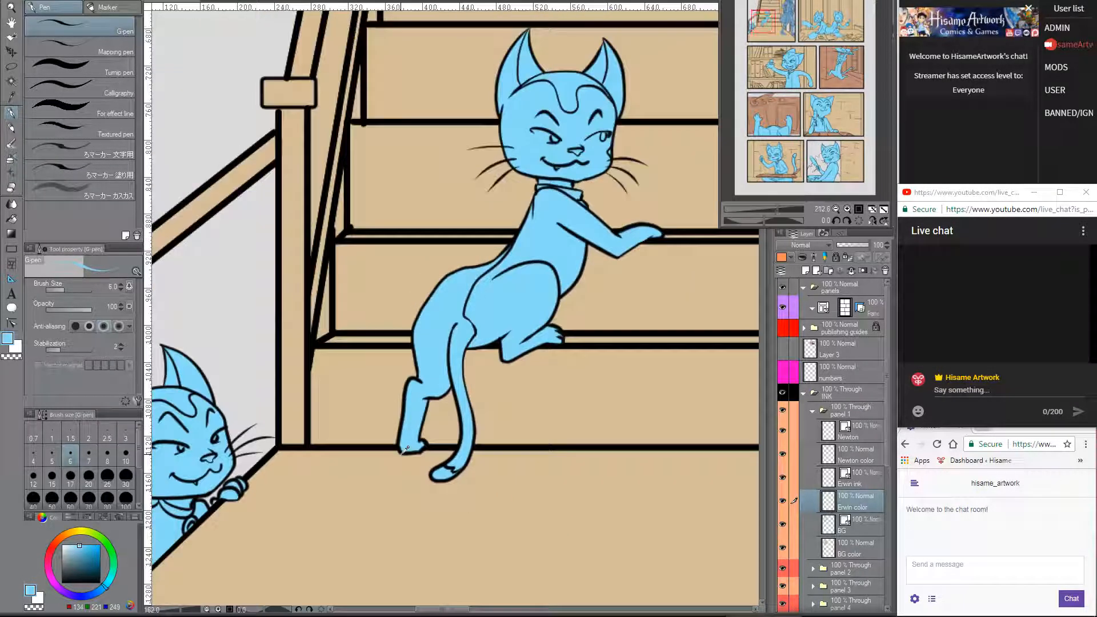
{"action": "left_click_drag", "start_coordinate": [579, 501], "coordinate": [563, 330]}
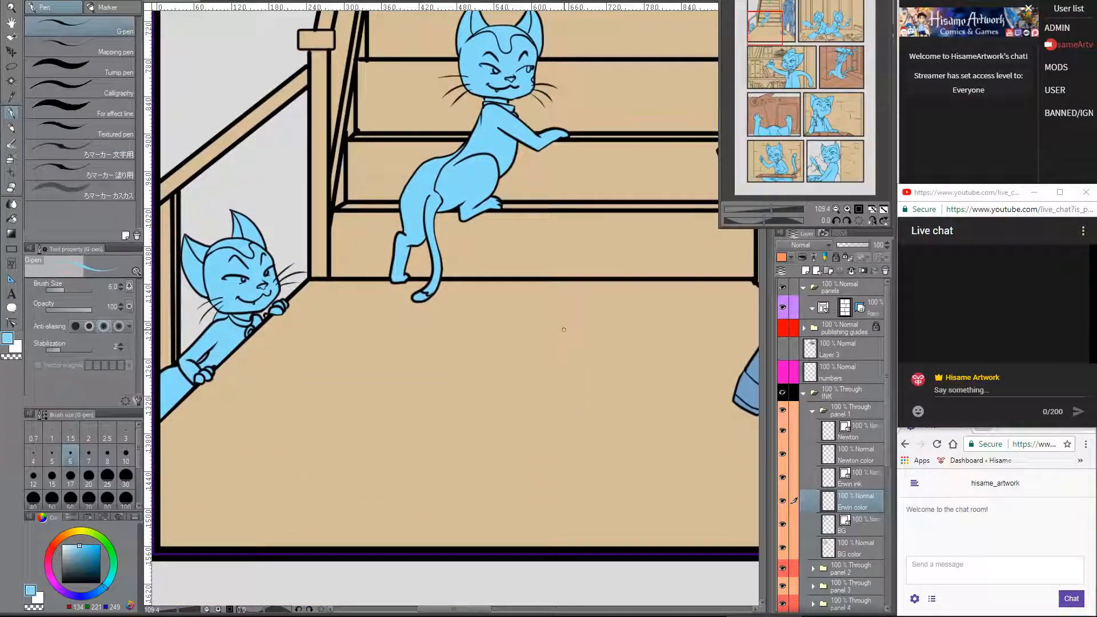
{"action": "scroll", "coordinate": [455, 413], "scroll_direction": "down", "scroll_amount": 4}
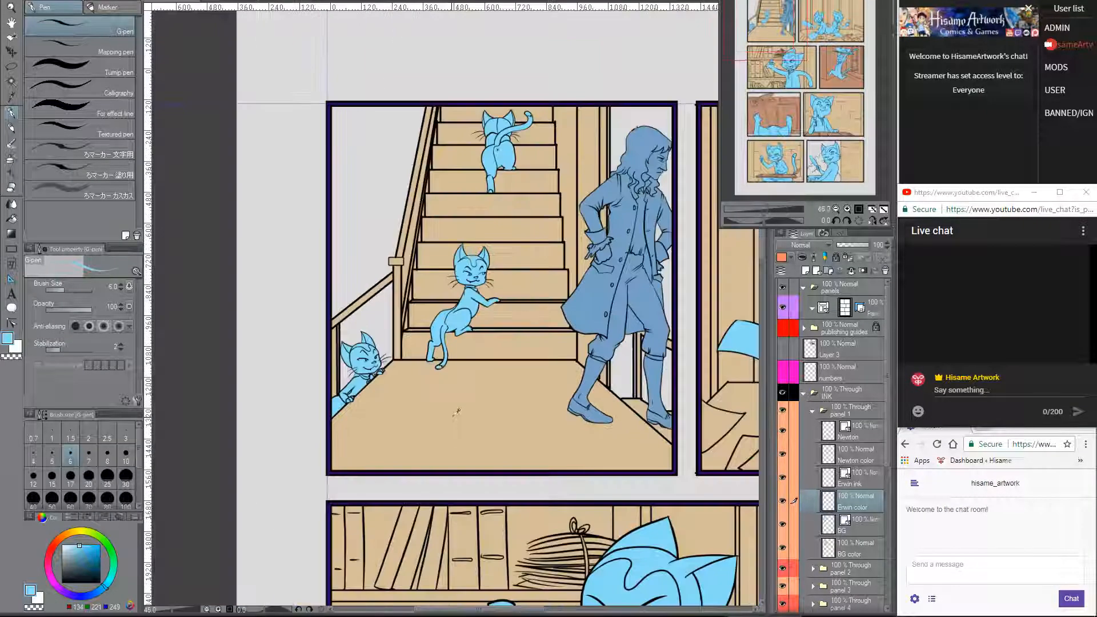
{"action": "left_click_drag", "start_coordinate": [610, 326], "coordinate": [481, 343]}
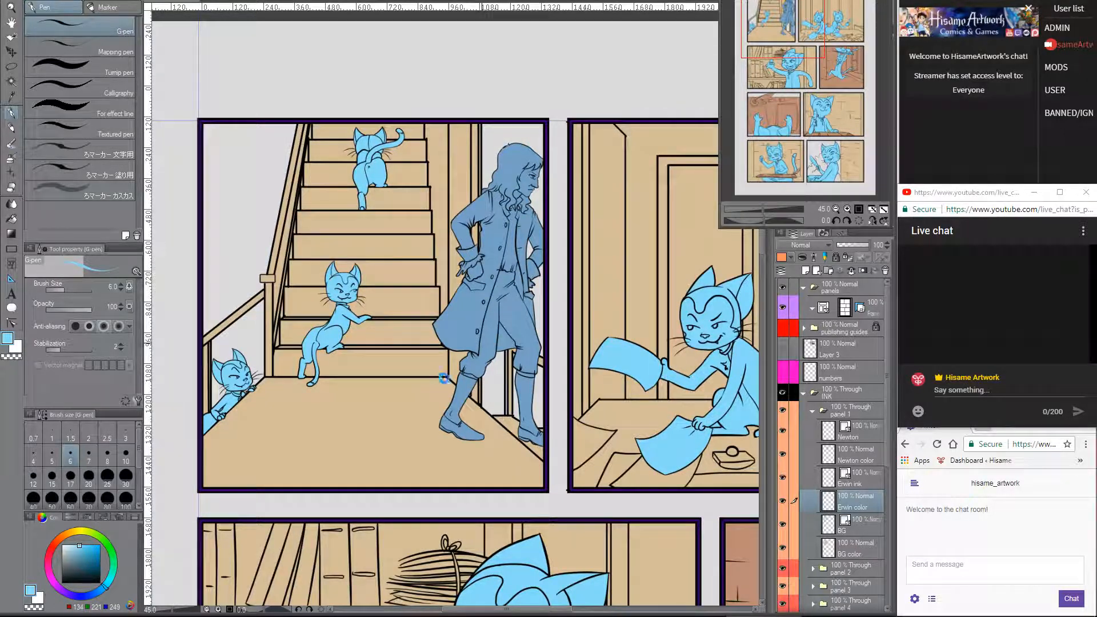
{"action": "key", "text": "ctrl+s"}
- Bring up the "00_new pages" folder in File Explorer and narrow its window to uncover the drawing's layer list
{"action": "right_click", "coordinate": [231, 616]}
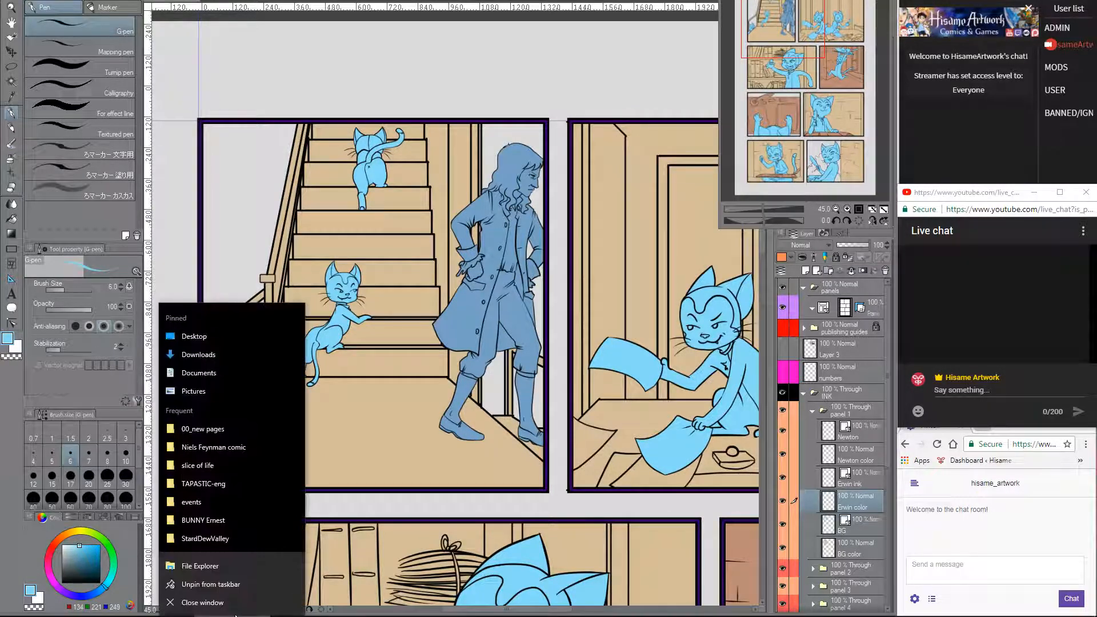
{"action": "left_click", "coordinate": [231, 615]}
{"action": "left_click", "coordinate": [231, 616]}
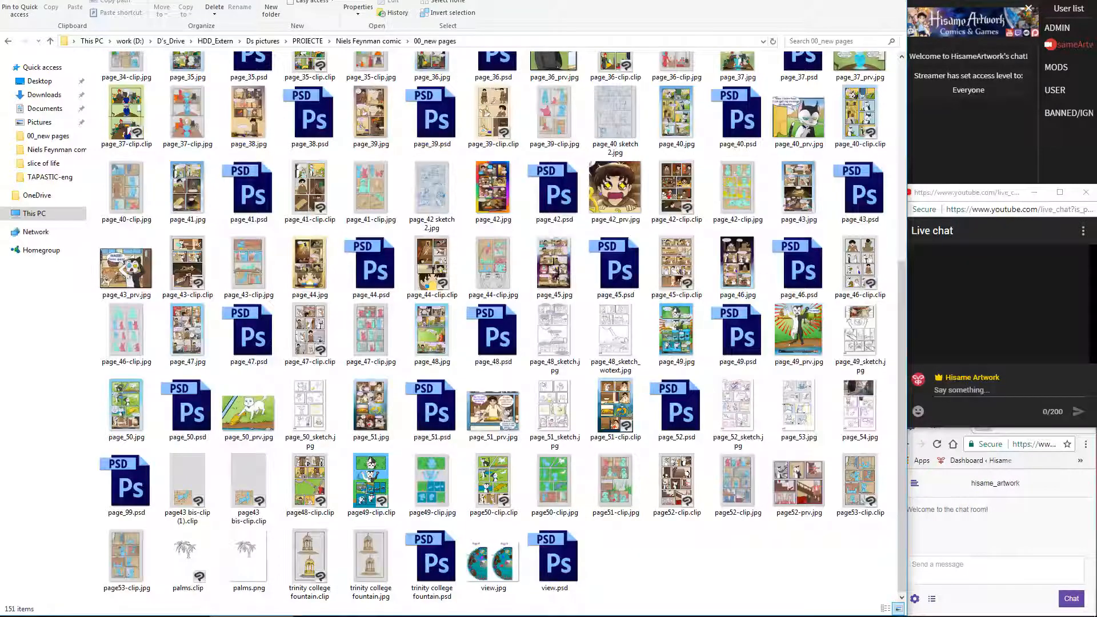
{"action": "right_click", "coordinate": [176, 614]}
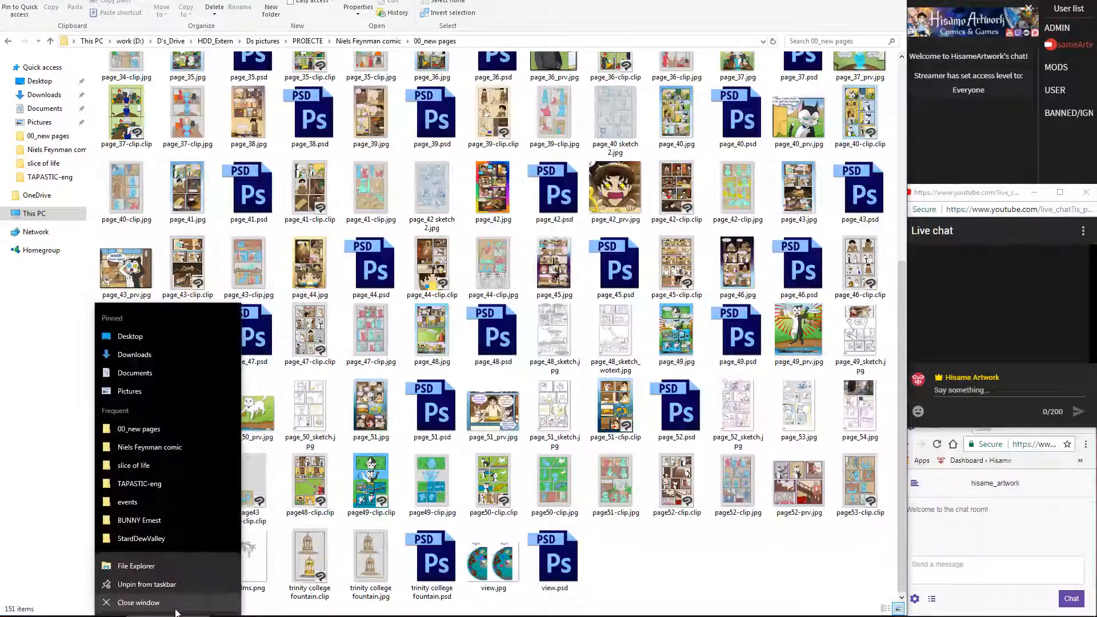
{"action": "left_click", "coordinate": [457, 498]}
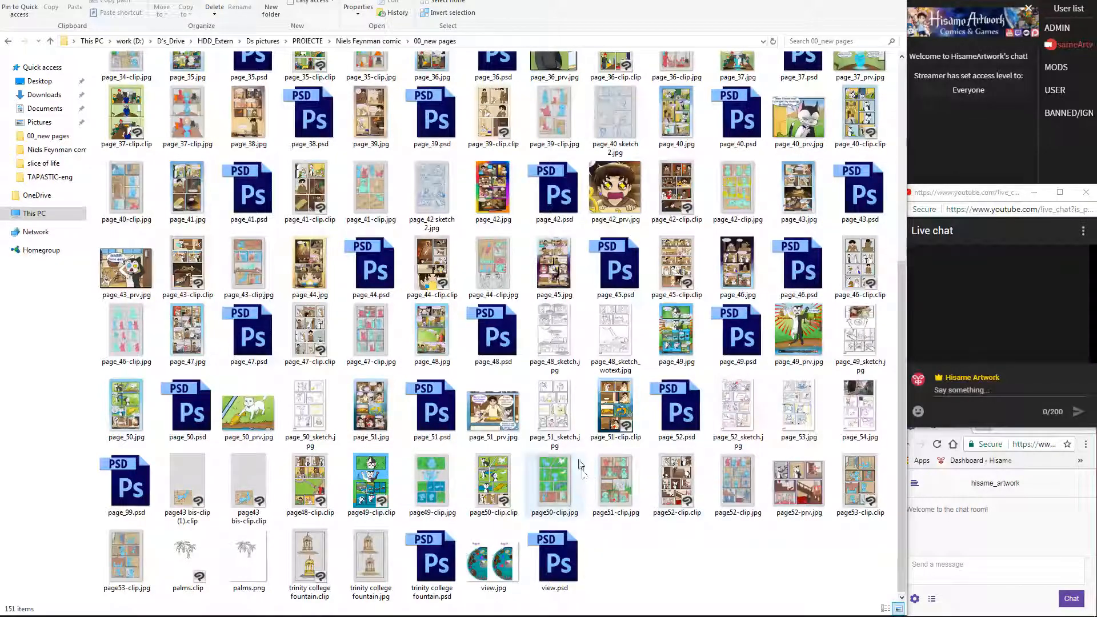
{"action": "scroll", "coordinate": [601, 447], "scroll_direction": "up", "scroll_amount": 3}
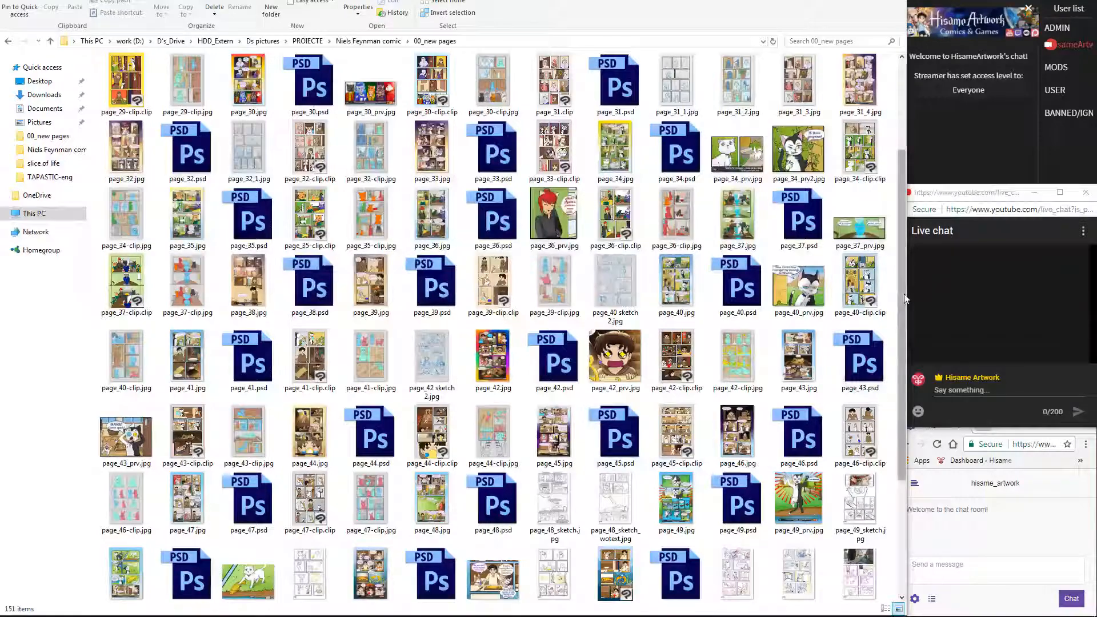
{"action": "left_click_drag", "start_coordinate": [906, 297], "coordinate": [741, 300]}
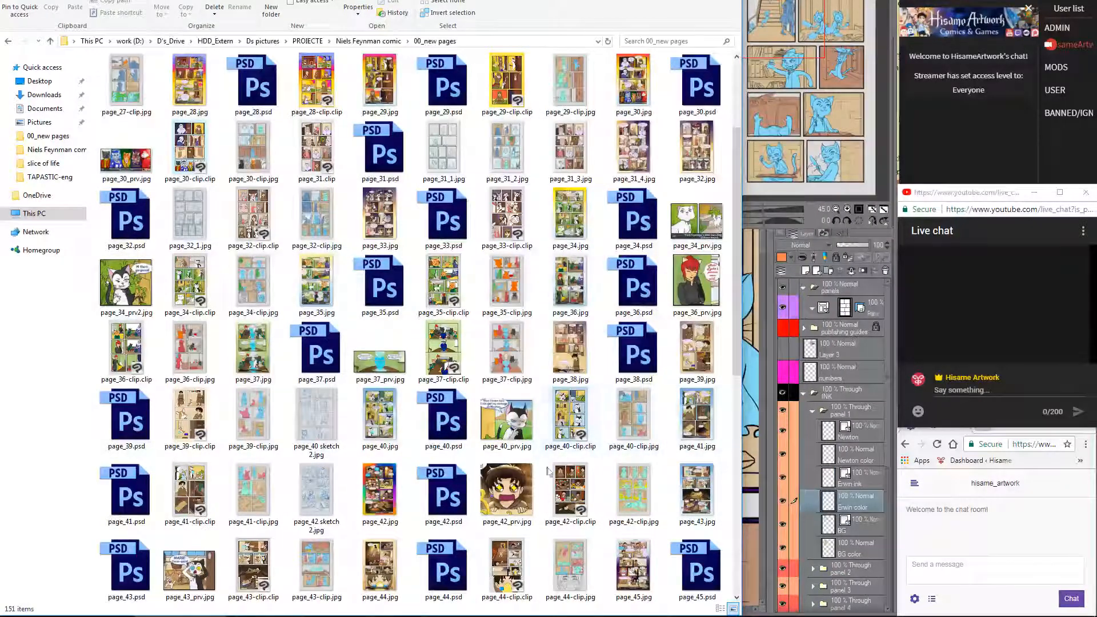
- Narrow the "00_new pages" folder window and open page_33-clip.clip in Clip Studio Paint as a colour reference, framed on its panel 4
{"action": "left_click", "coordinate": [560, 420]}
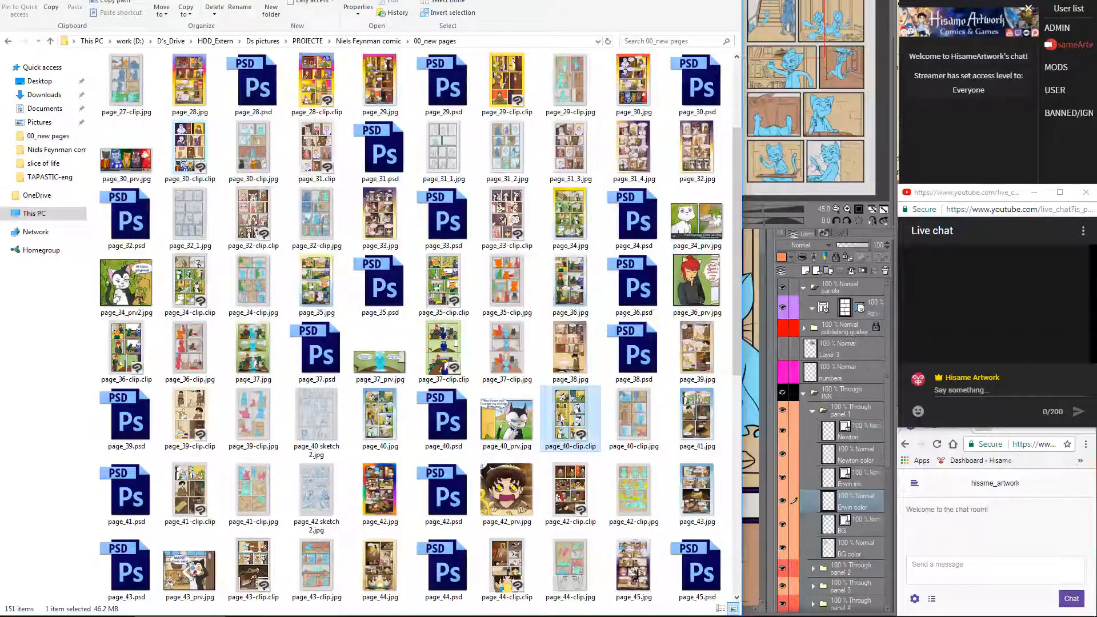
{"action": "mouse_move", "coordinate": [567, 422]}
{"action": "left_mouse_down"}
{"action": "mouse_move", "coordinate": [786, 72]}
{"action": "mouse_move", "coordinate": [685, 169]}
{"action": "mouse_move", "coordinate": [586, 476]}
{"action": "left_mouse_up"}
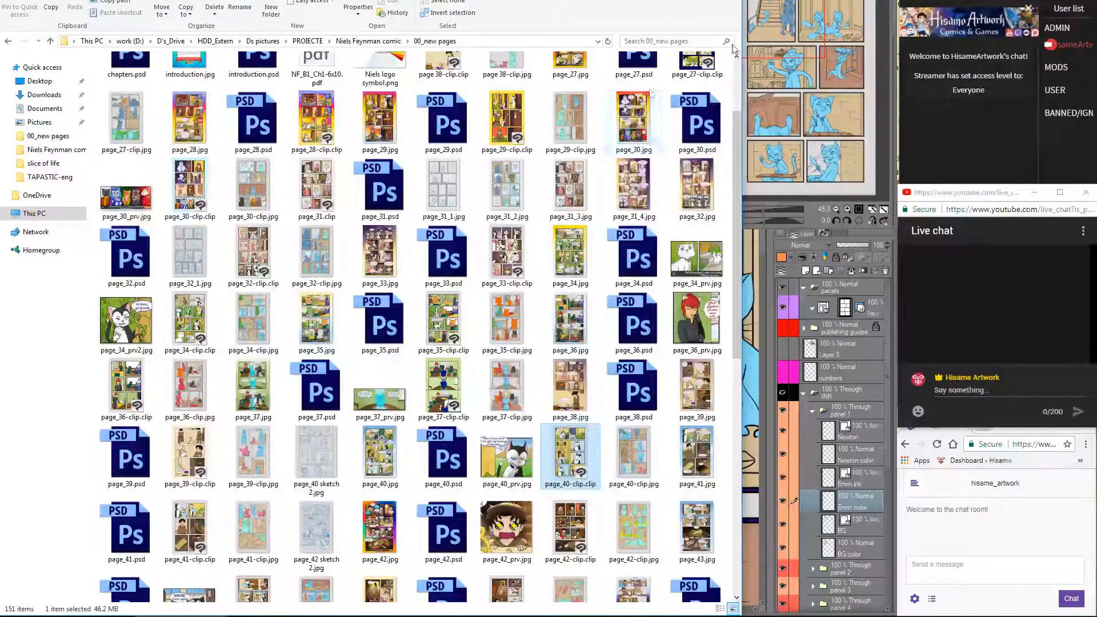
{"action": "left_click_drag", "start_coordinate": [734, 50], "coordinate": [687, 46]}
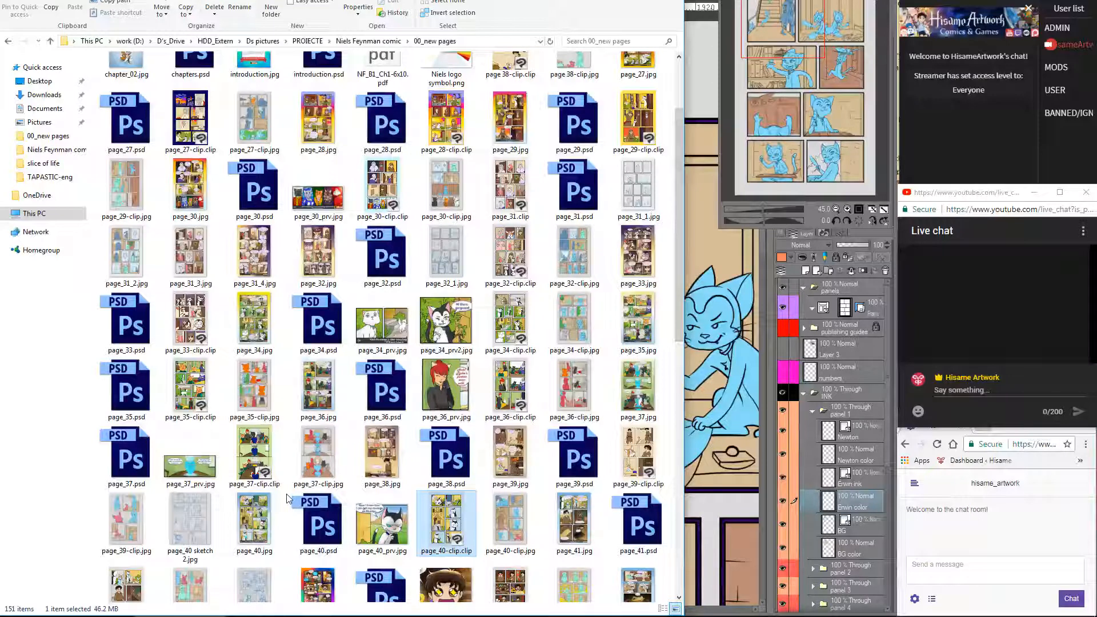
{"action": "mouse_move", "coordinate": [284, 513]}
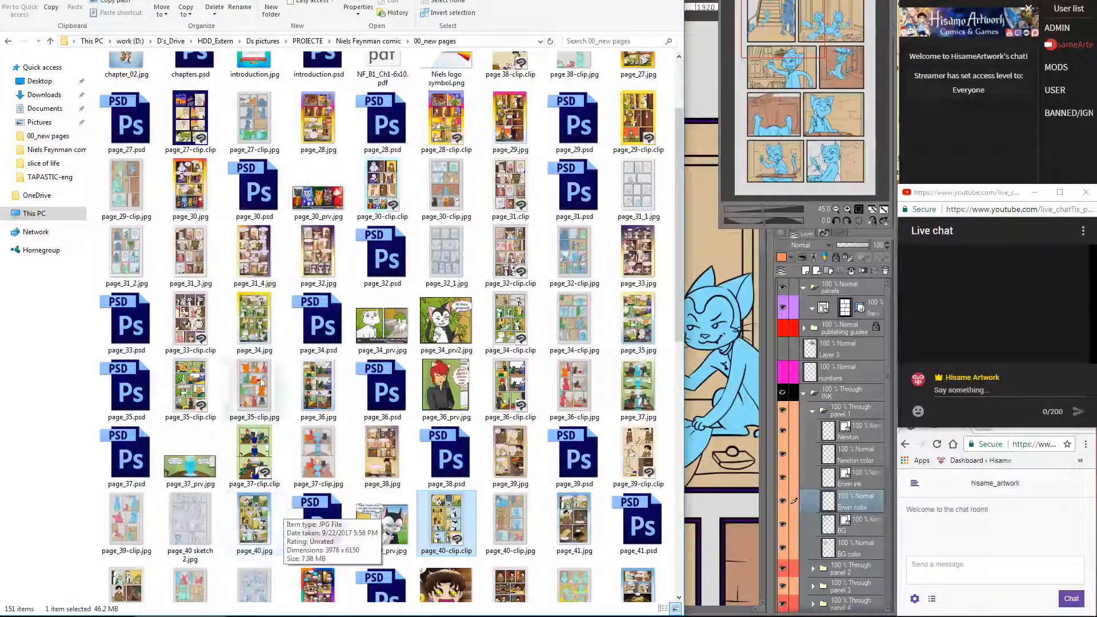
{"action": "left_click_drag", "start_coordinate": [190, 317], "coordinate": [710, 7]}
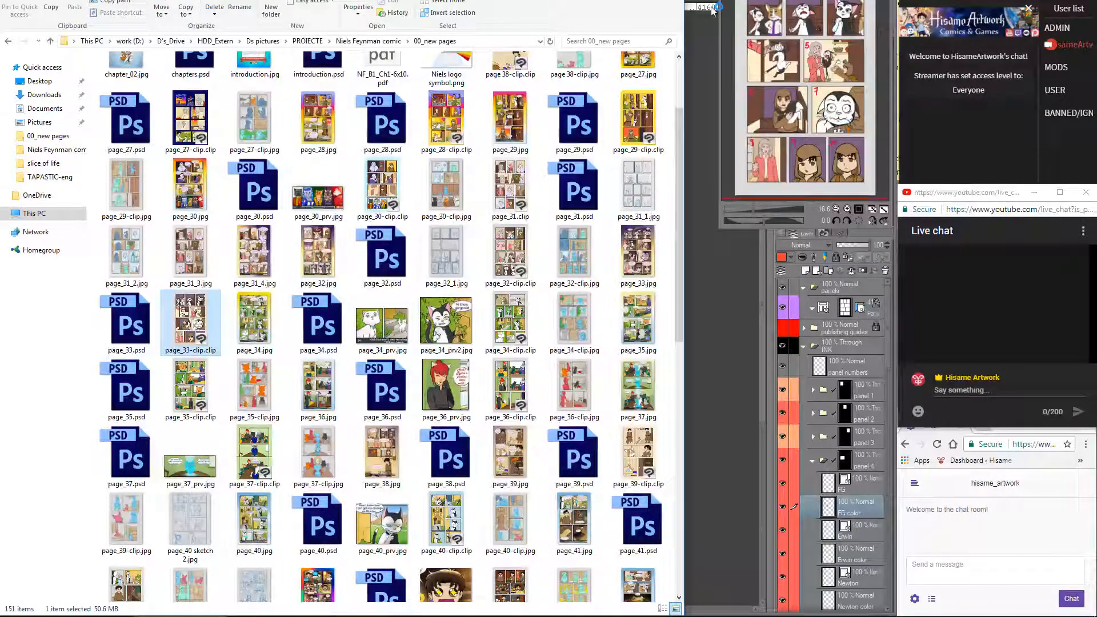
{"action": "left_click", "coordinate": [705, 56]}
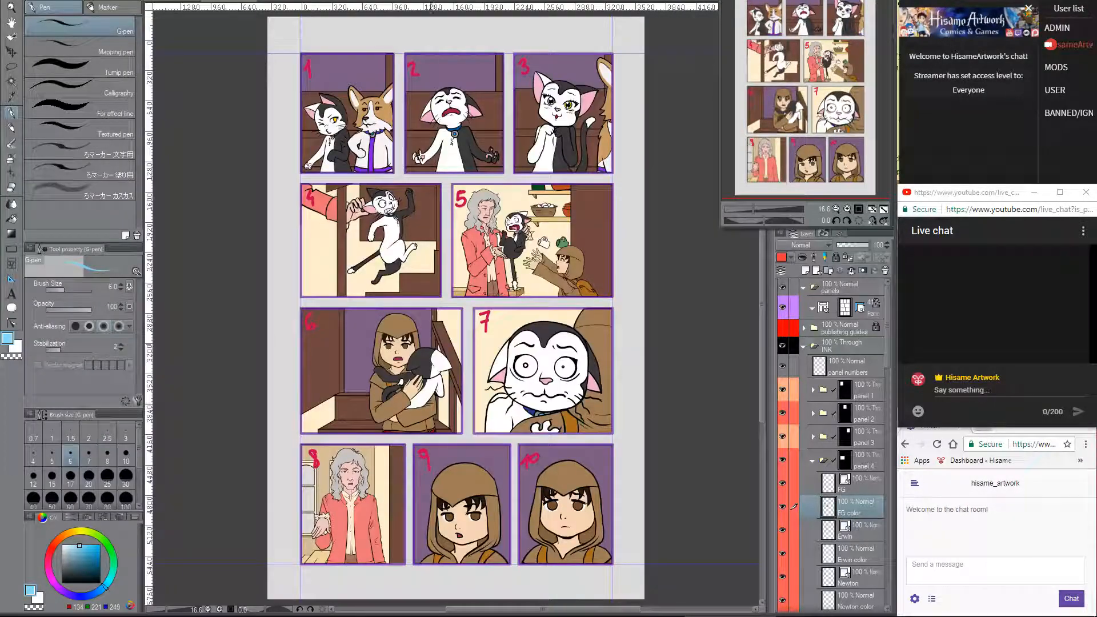
{"action": "scroll", "coordinate": [309, 137], "scroll_direction": "up", "scroll_amount": 2}
{"action": "scroll", "coordinate": [310, 157], "scroll_direction": "up", "scroll_amount": 2}
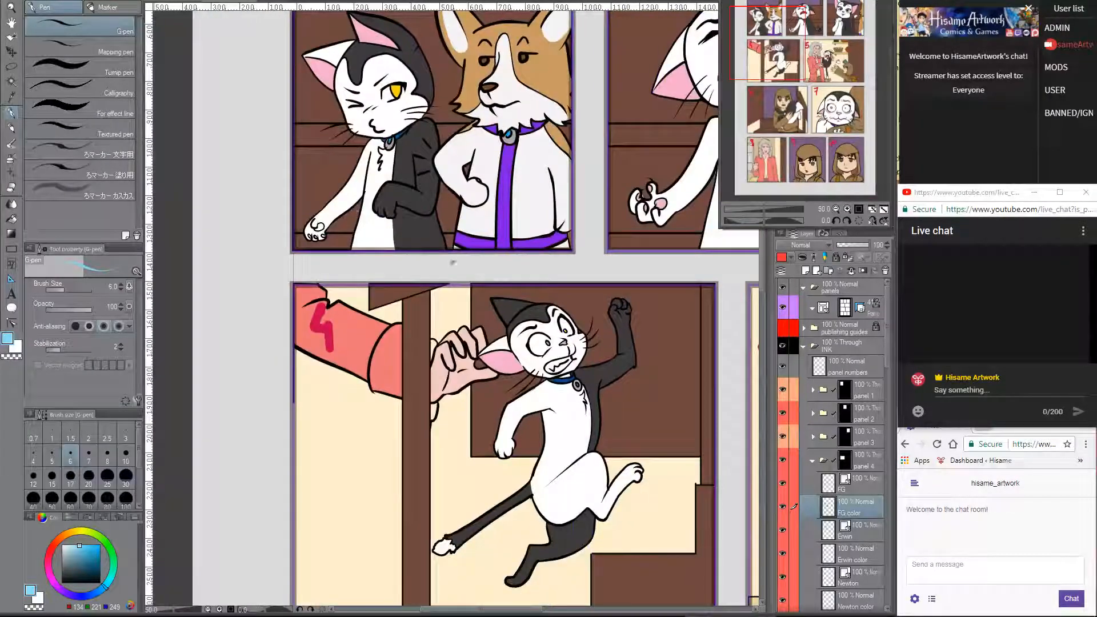
{"action": "left_click_drag", "start_coordinate": [629, 259], "coordinate": [579, 213]}
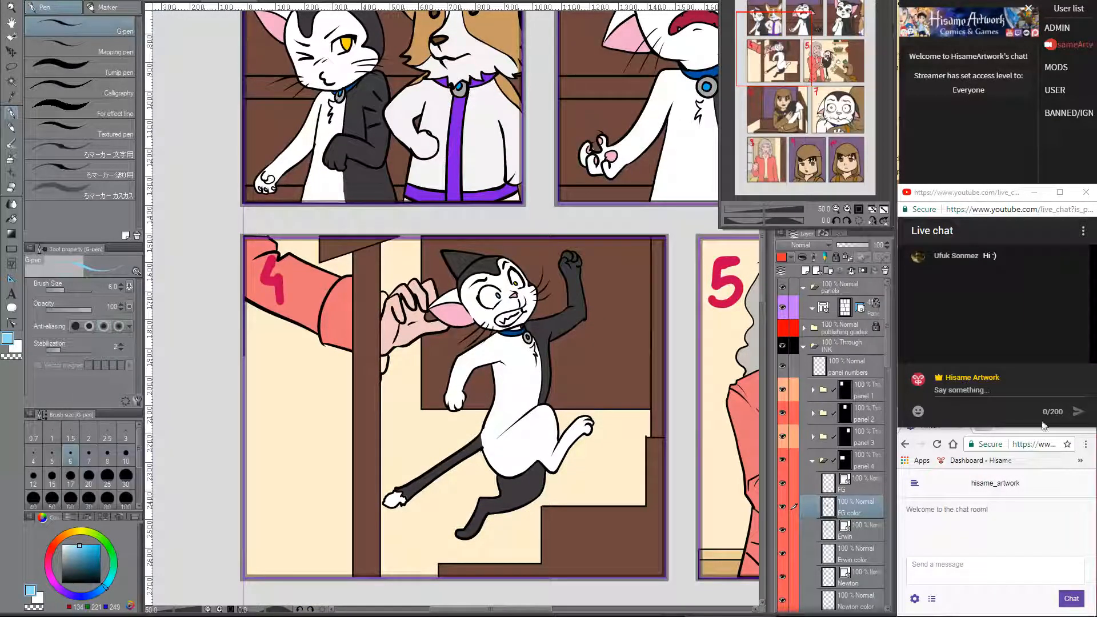
- Send the message "Hi, can you see and hear me ok?" in the YouTube live chat
{"action": "left_click", "coordinate": [973, 393]}
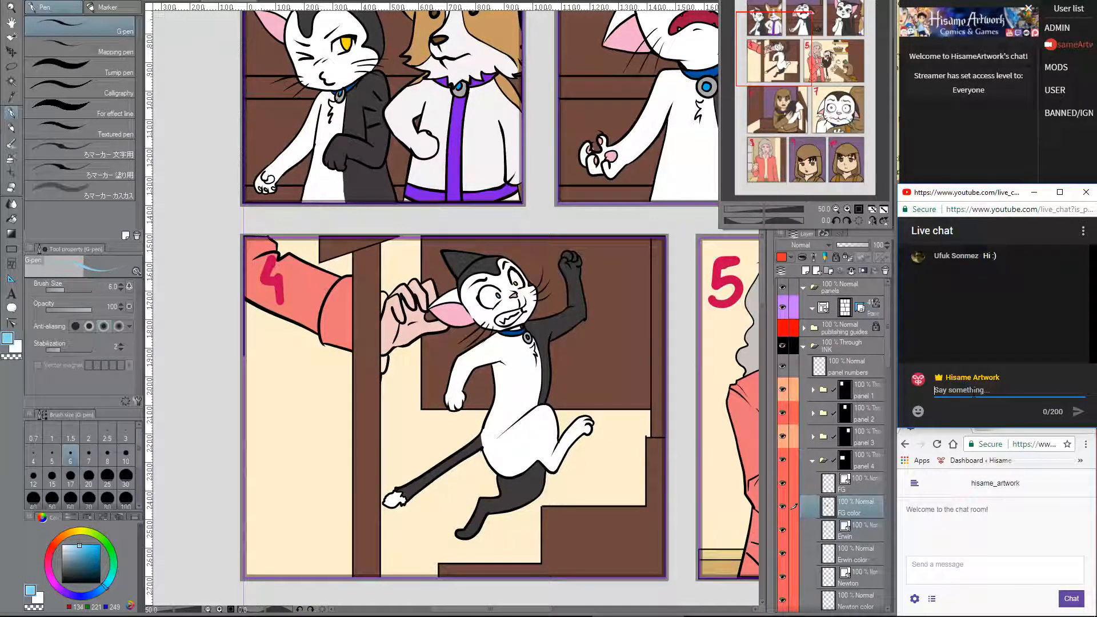
{"action": "type", "text": "Hi, "}
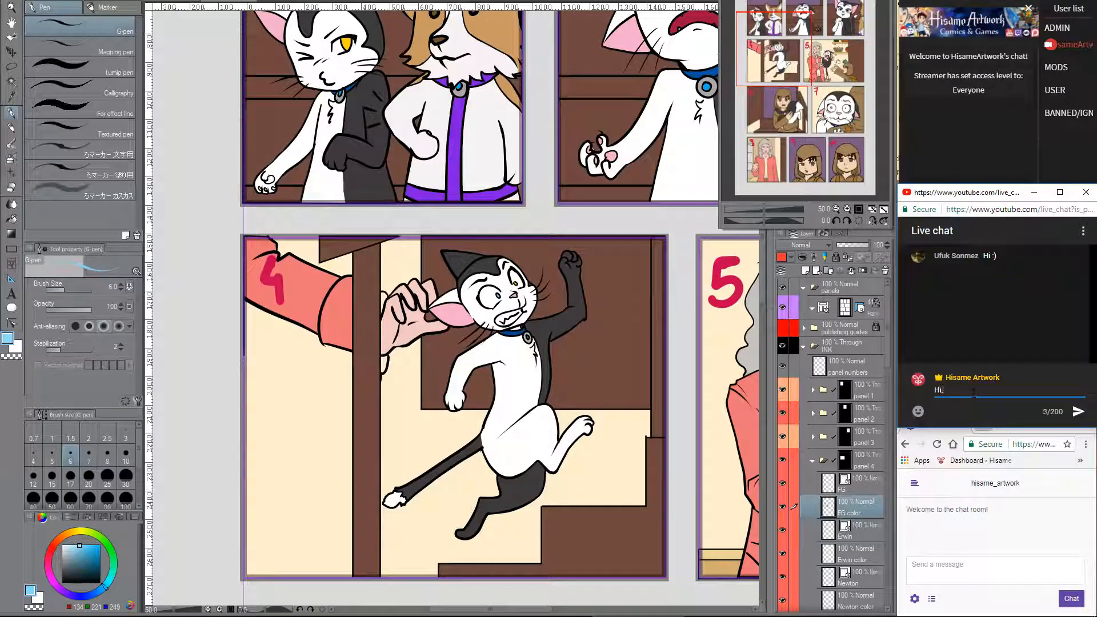
{"action": "type", "text": "can you s"}
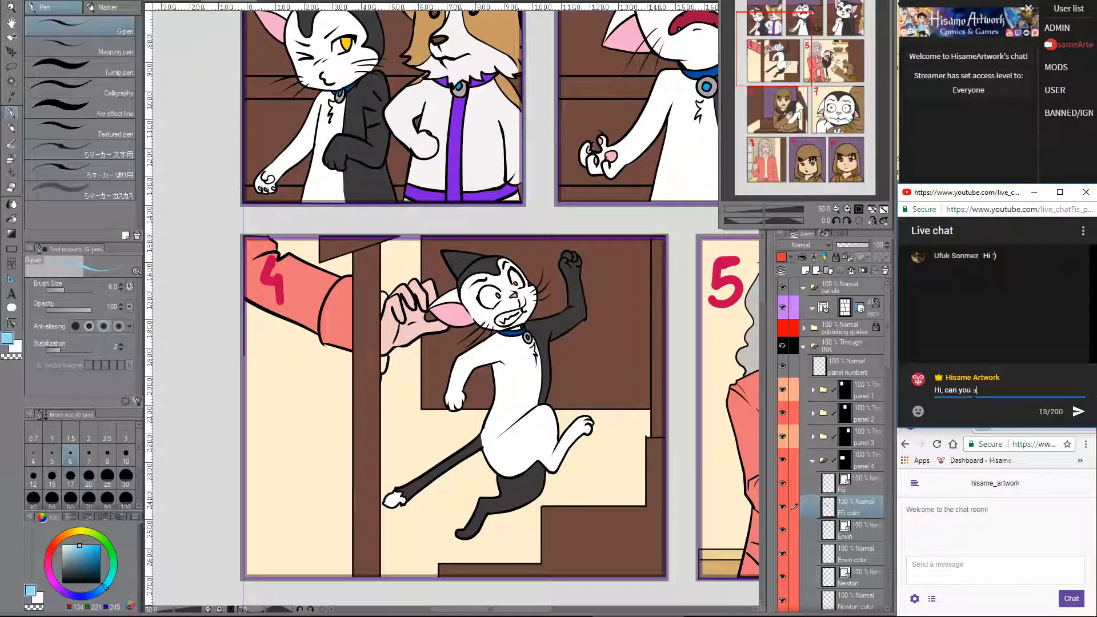
{"action": "type", "text": "ee and hear"}
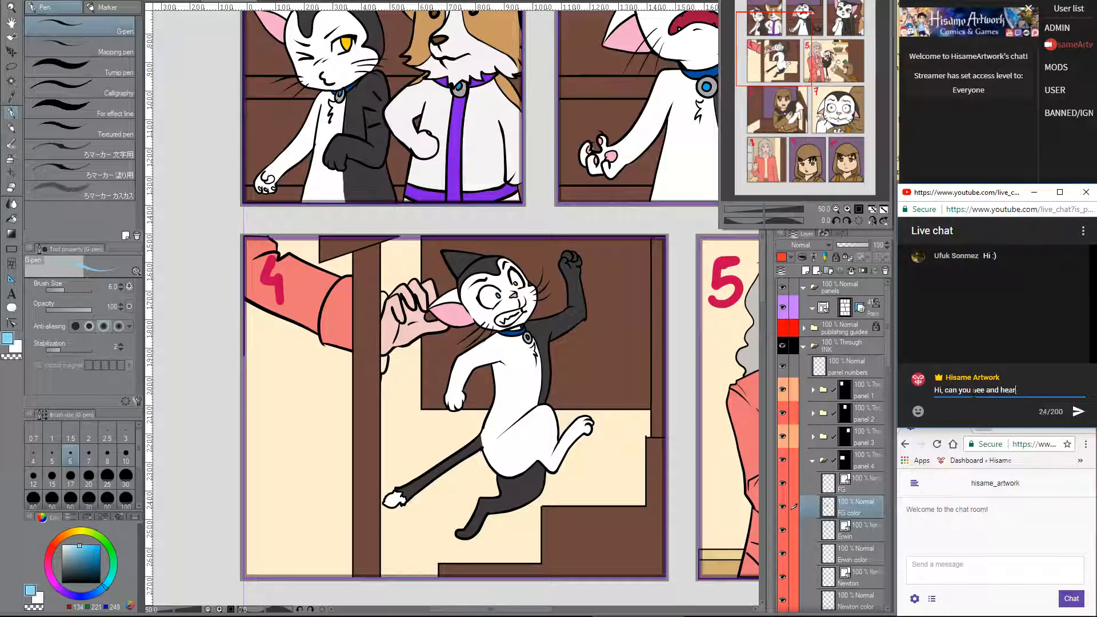
{"action": "type", "text": " me ok?"}
{"action": "key", "text": "Return"}
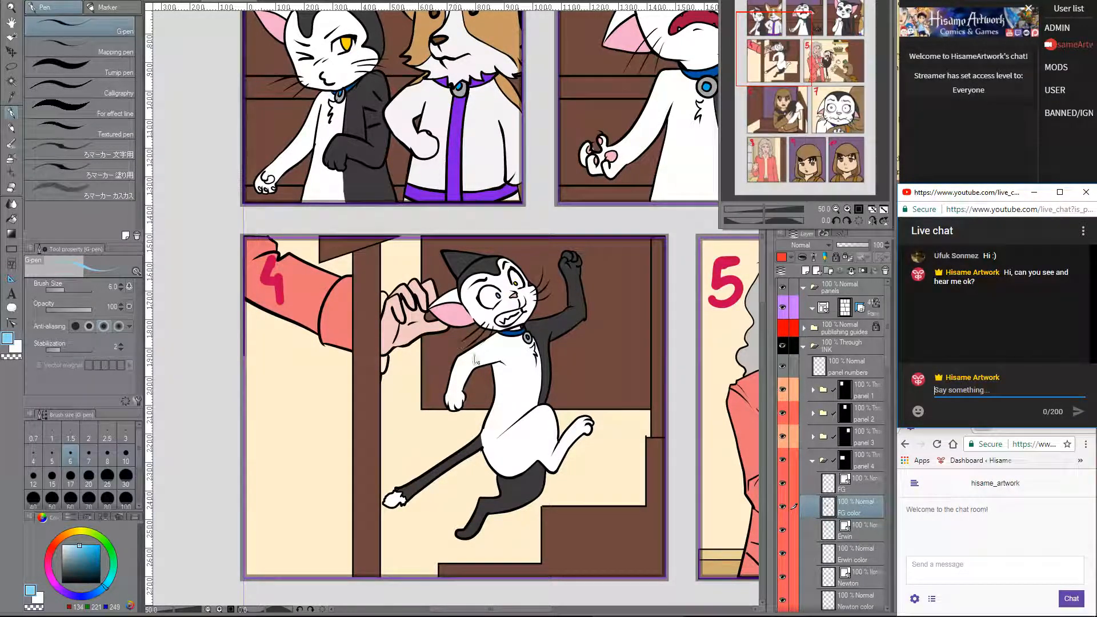
- Sample the cat's dark grey fur from the reference page and select the painted areas of the "Erwin color" layer on the working page
{"action": "left_click", "coordinate": [486, 362]}
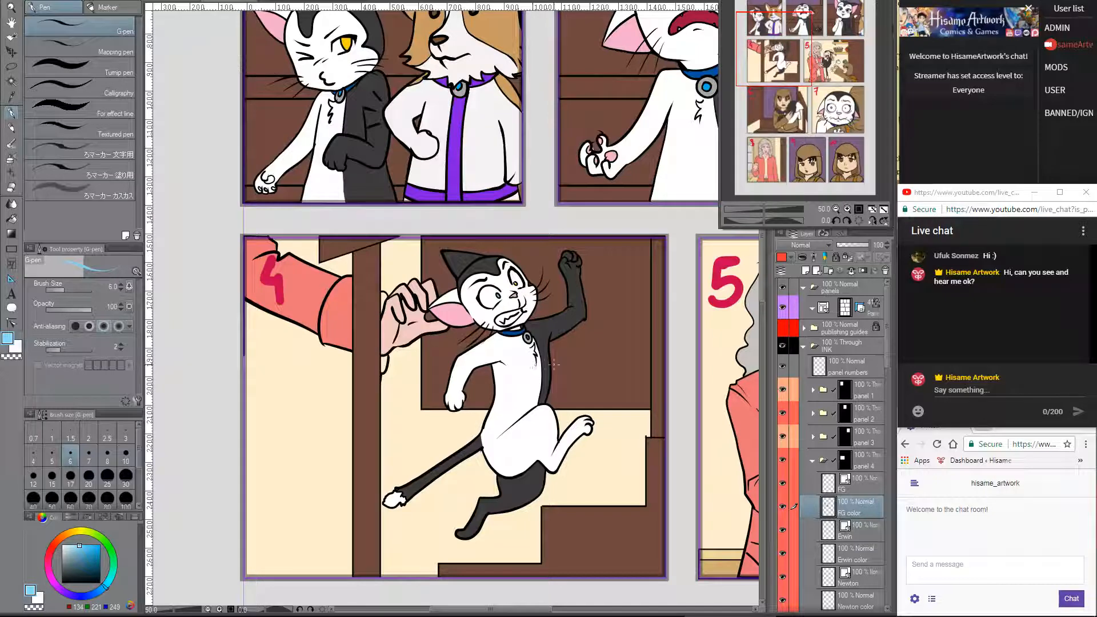
{"action": "left_click", "coordinate": [498, 345], "text": "alt"}
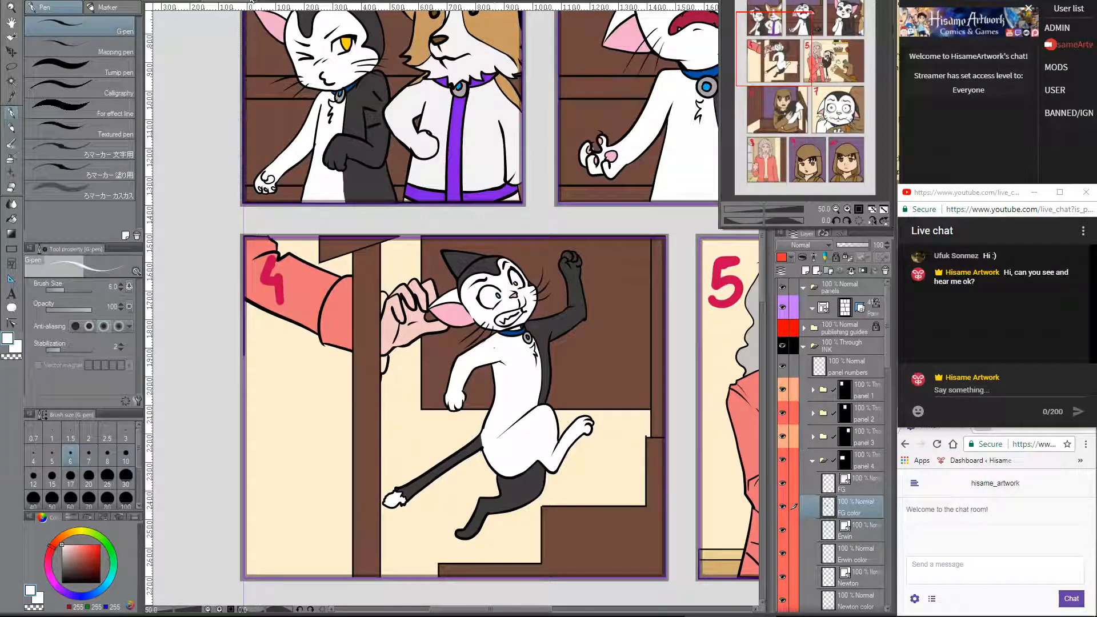
{"action": "left_click", "coordinate": [250, 1]}
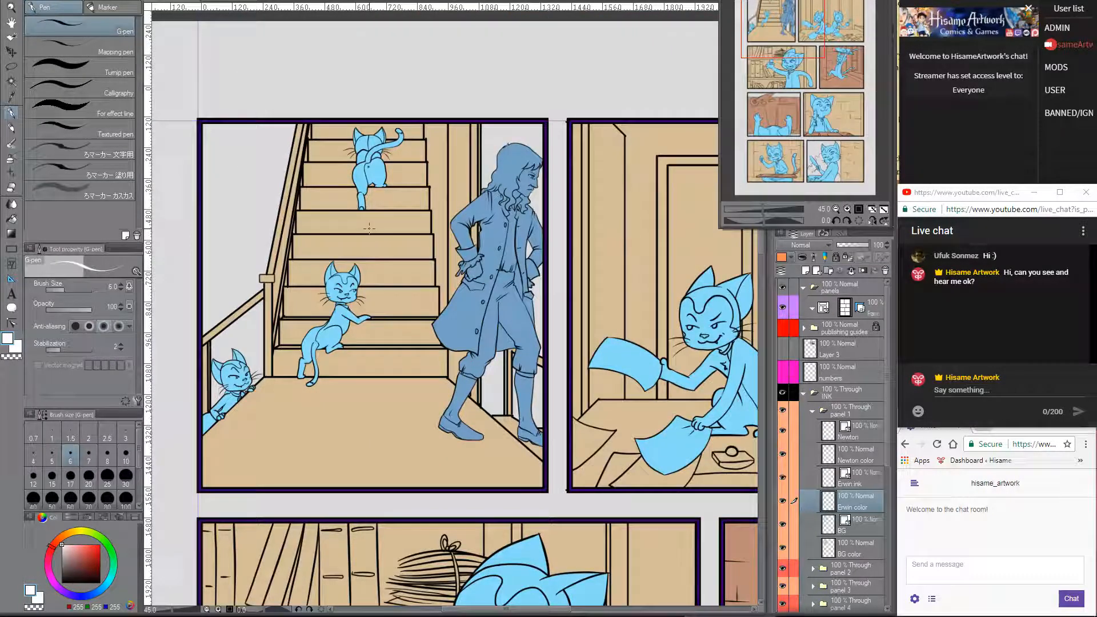
{"action": "left_click", "coordinate": [233, 3]}
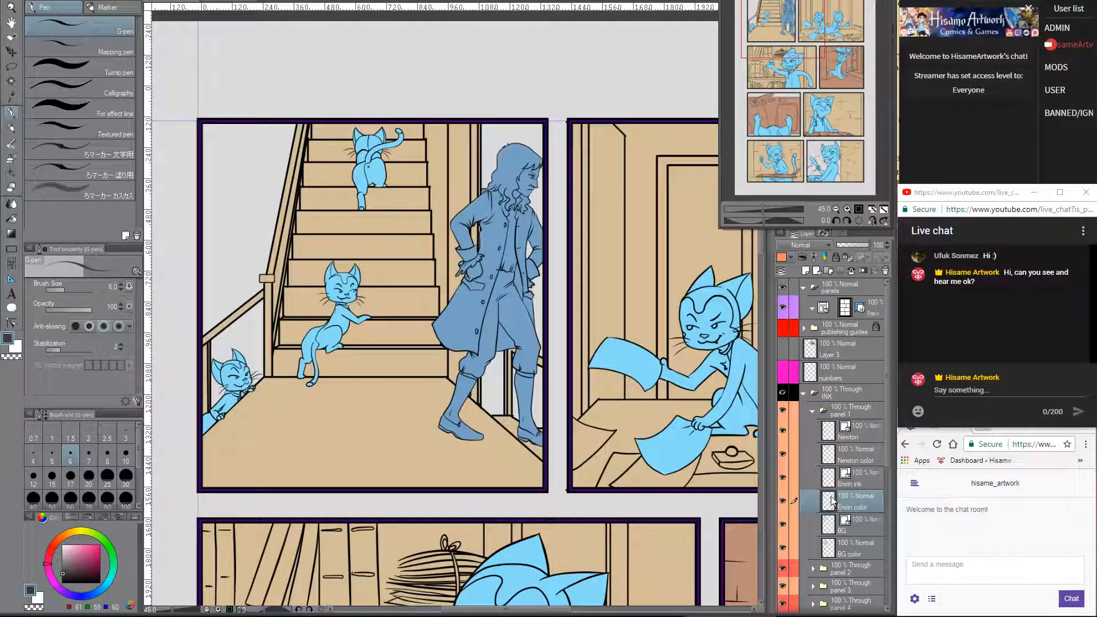
{"action": "left_click", "coordinate": [828, 501], "text": "ctrl"}
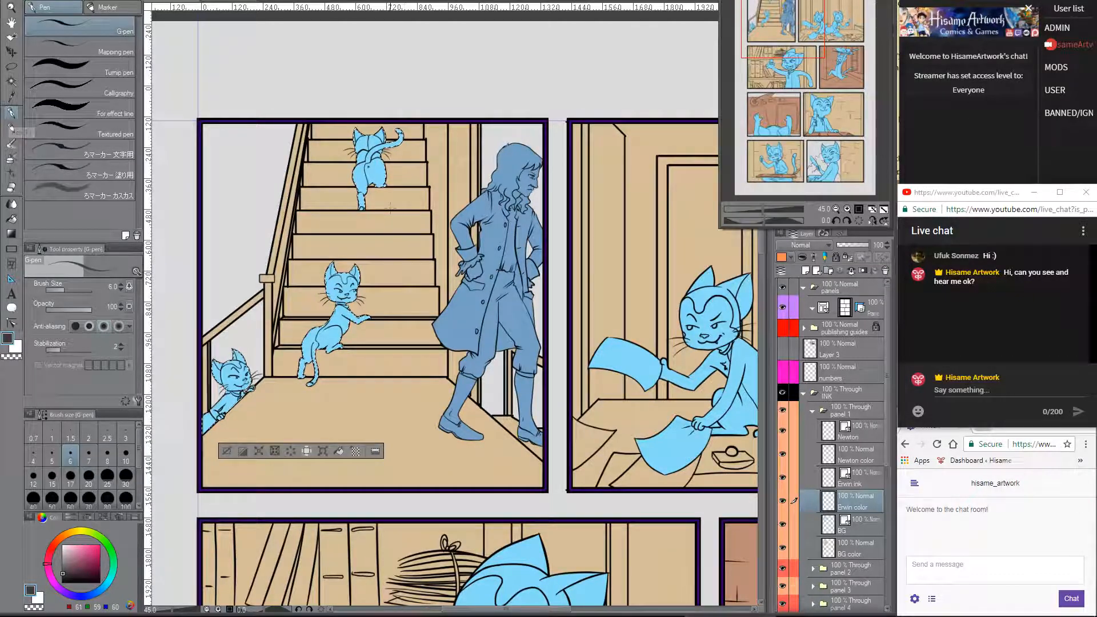
- Paint the three cats on the stairs dark grey within the selection, using the G-pen enlarged to size 500
{"action": "left_click", "coordinate": [107, 502]}
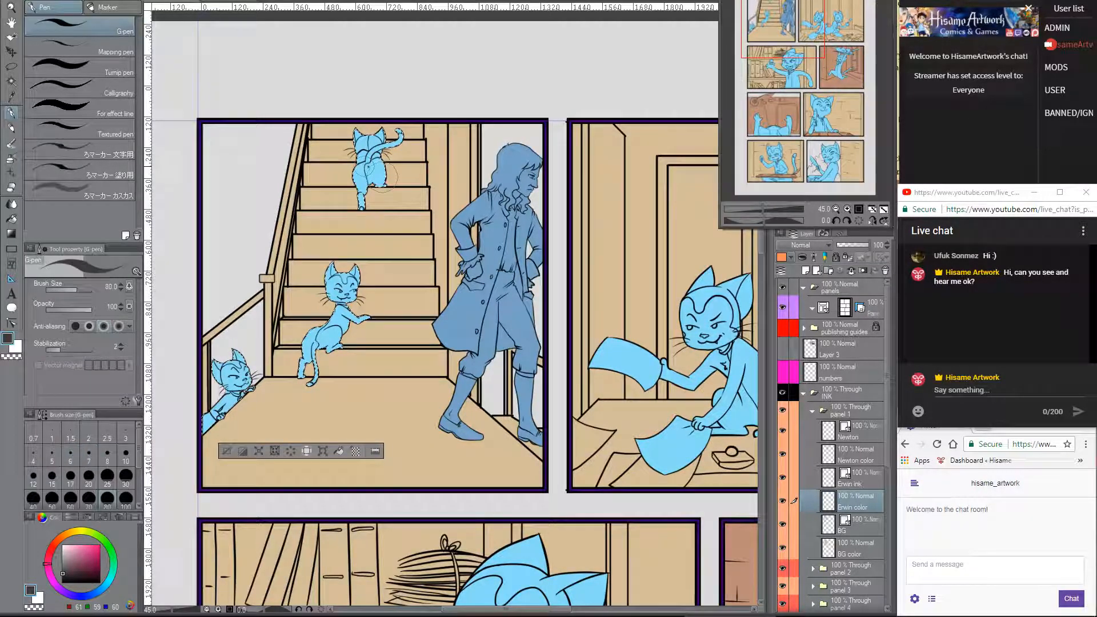
{"action": "key", "text": "bracketright"}
{"action": "key", "text": "bracketright"}
{"action": "key", "text": "bracketright"}
{"action": "left_click_drag", "start_coordinate": [391, 153], "coordinate": [377, 166]}
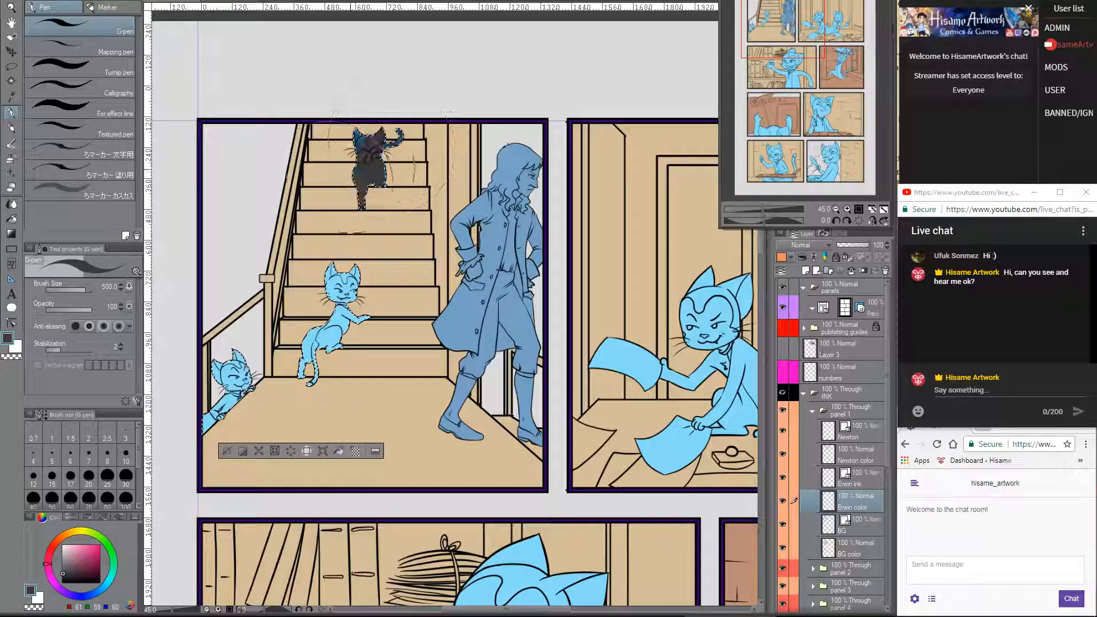
{"action": "key", "text": "bracketright"}
{"action": "key", "text": "bracketright"}
{"action": "key", "text": "bracketright"}
{"action": "left_click", "coordinate": [342, 209]}
{"action": "left_click", "coordinate": [240, 392]}
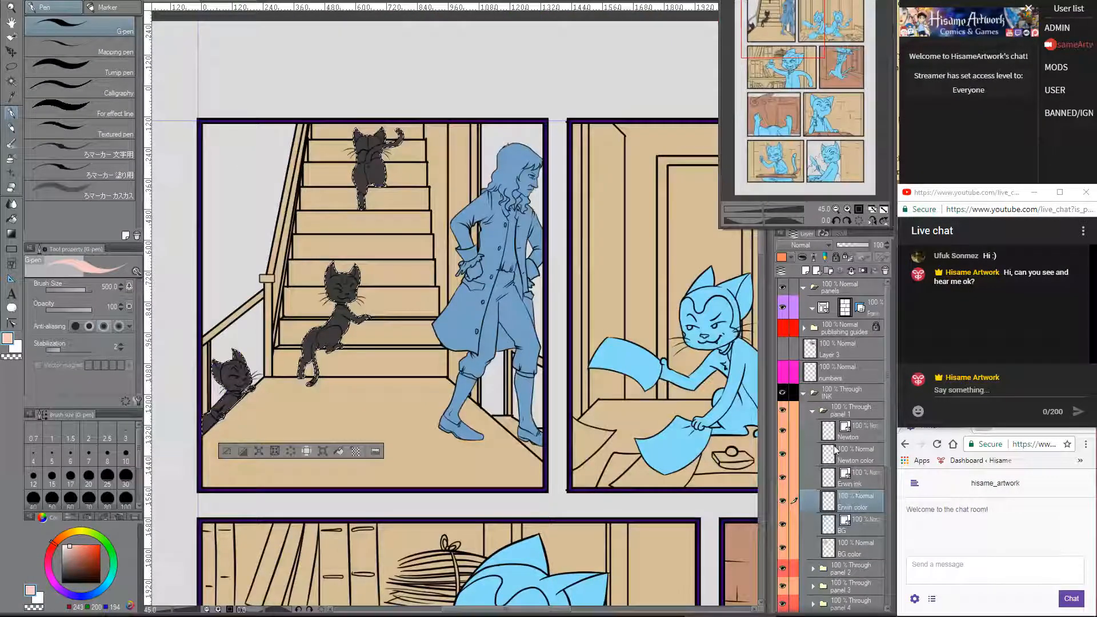
- Paint the man's whole shape on the "Newton color" layer in the light skin tone and fill his coat with salmon red
{"action": "left_click", "coordinate": [832, 454]}
{"action": "left_click_drag", "start_coordinate": [505, 189], "coordinate": [502, 434]}
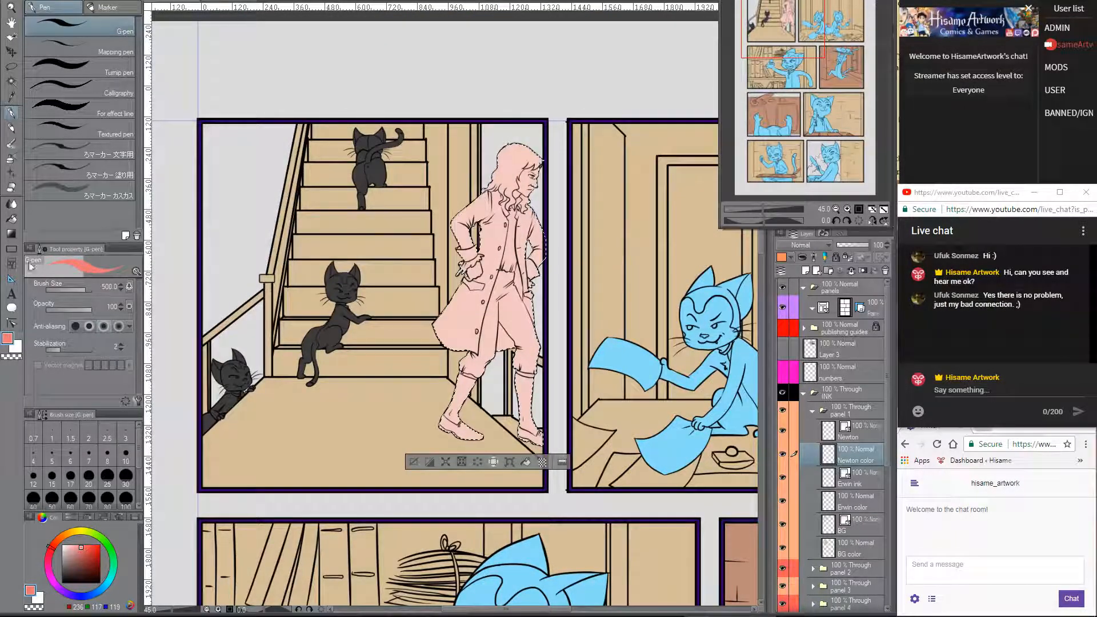
{"action": "left_click", "coordinate": [11, 219]}
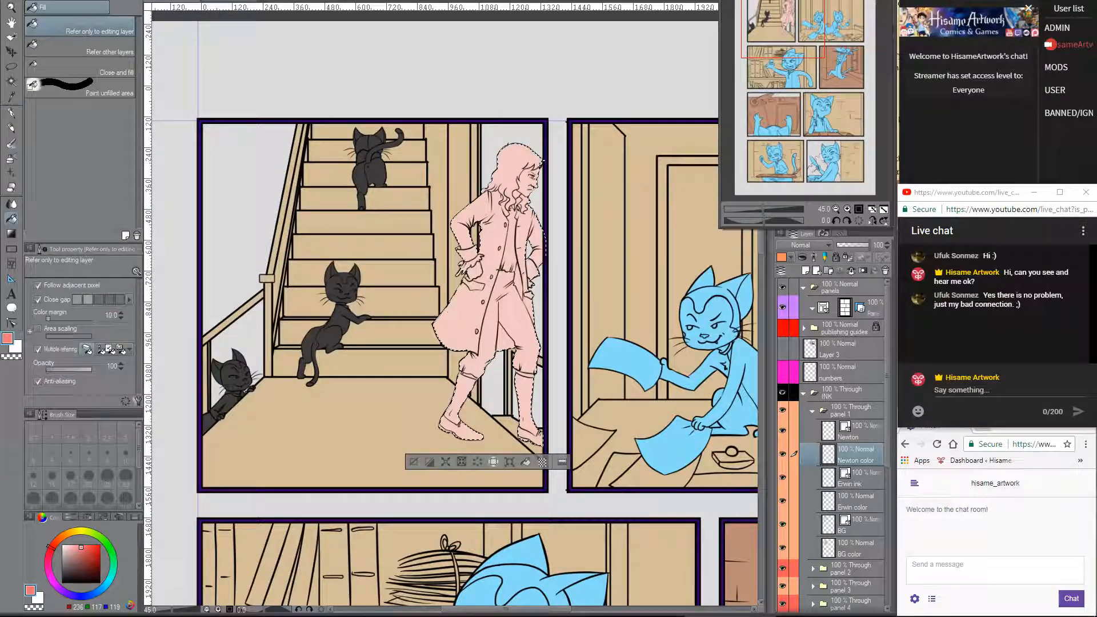
{"action": "left_click", "coordinate": [497, 298]}
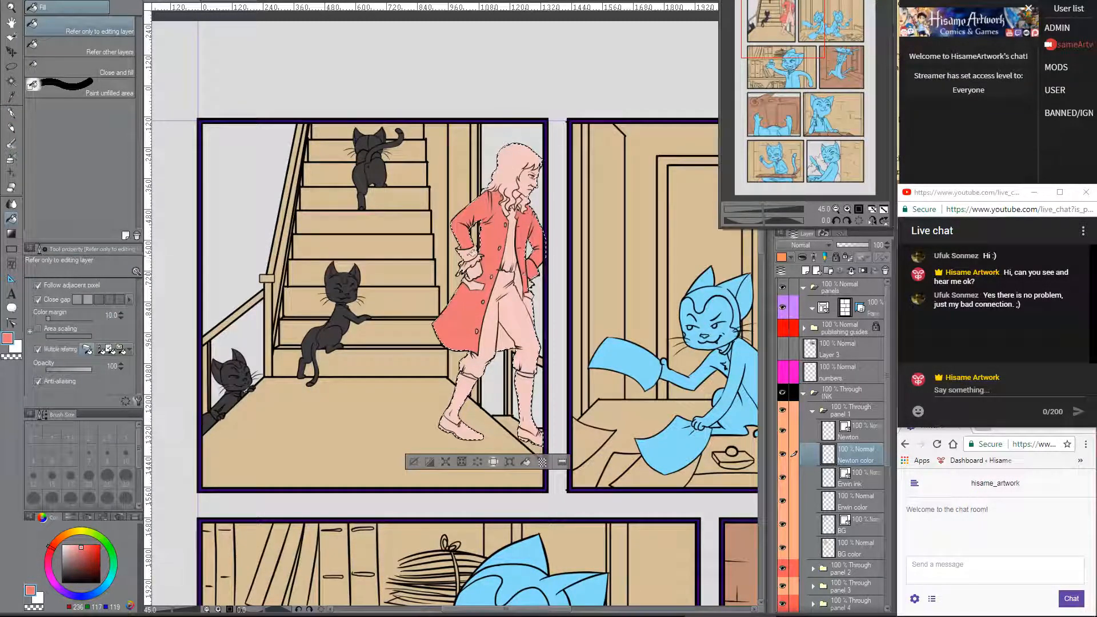
- Fill the man's hair with the light grey sampled from the reference page
{"action": "scroll", "coordinate": [460, 247], "scroll_direction": "up", "scroll_amount": 6}
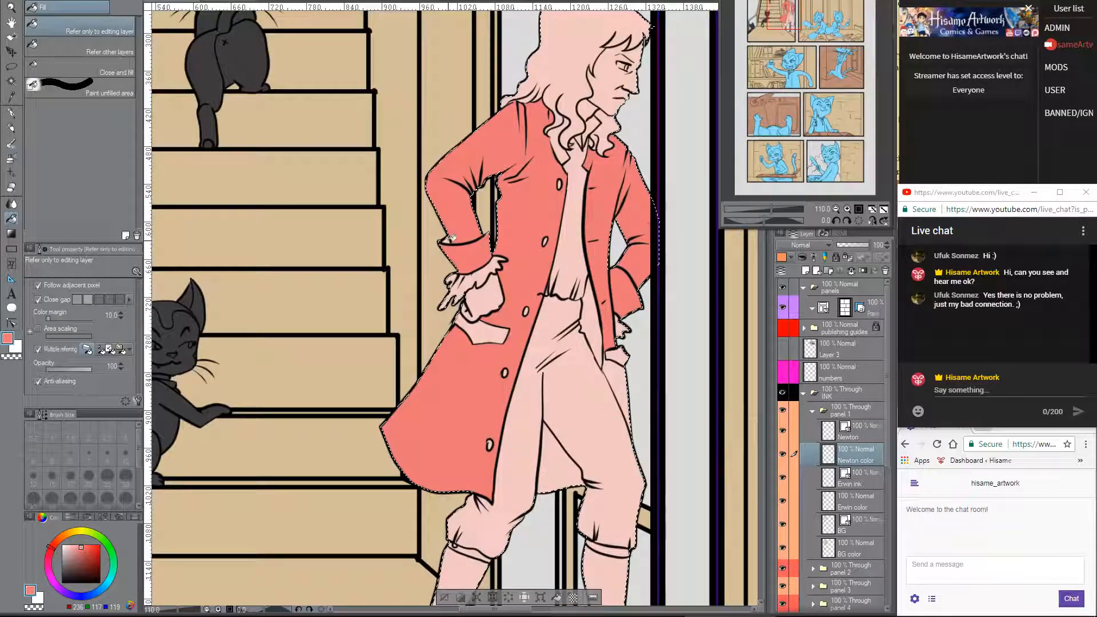
{"action": "left_click_drag", "start_coordinate": [600, 264], "coordinate": [546, 294]}
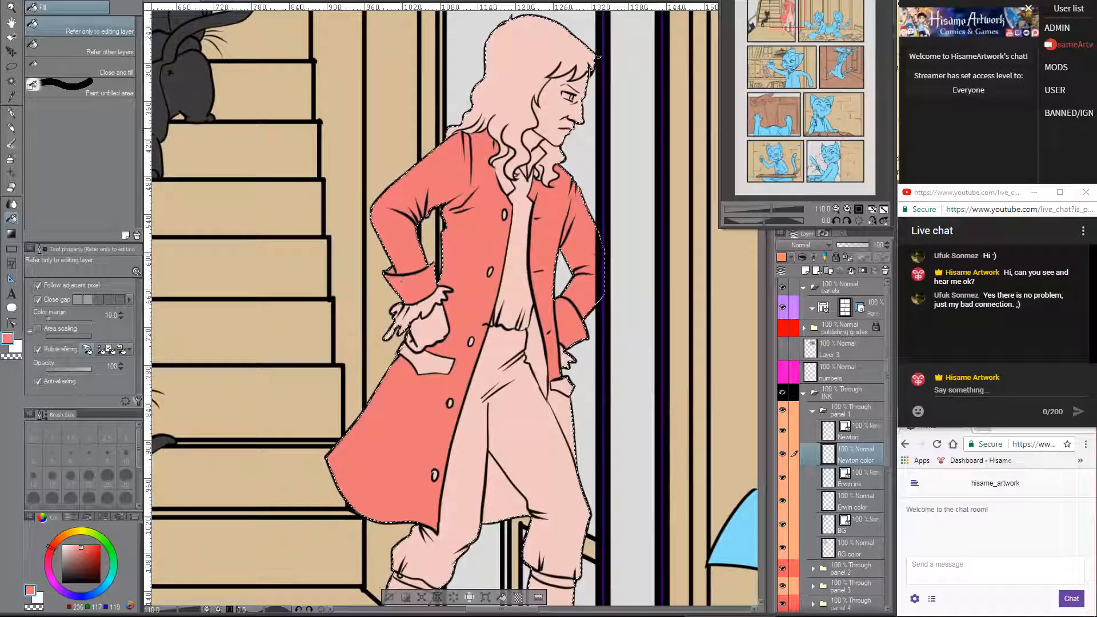
{"action": "left_click", "coordinate": [222, 2]}
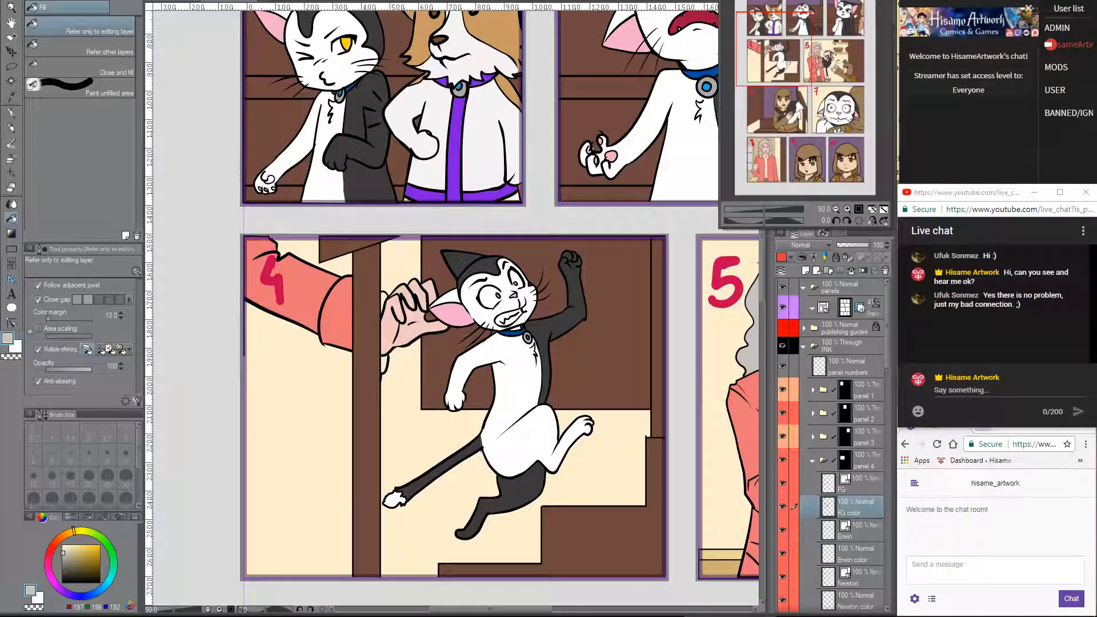
{"action": "left_click", "coordinate": [172, 2]}
{"action": "left_click", "coordinate": [576, 63]}
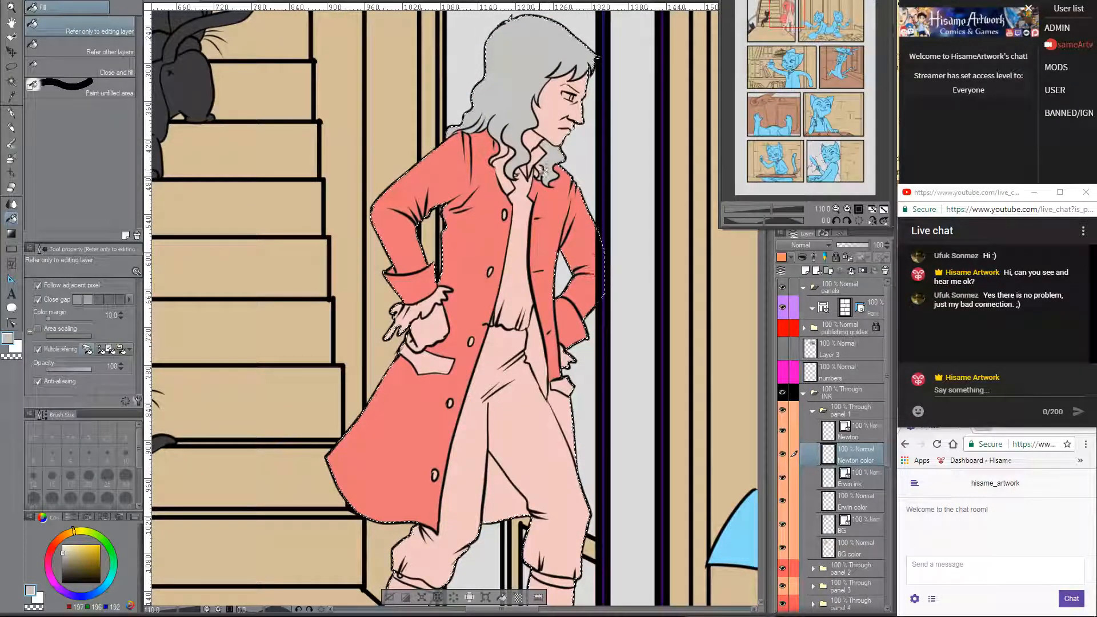
- Fill the man's shirt front and frilled cuffs with the cream sampled from the reference page's panel 4
{"action": "left_click", "coordinate": [510, 186], "text": "alt"}
{"action": "left_click_drag", "start_coordinate": [510, 201], "coordinate": [461, 203]}
{"action": "left_click", "coordinate": [239, 1]}
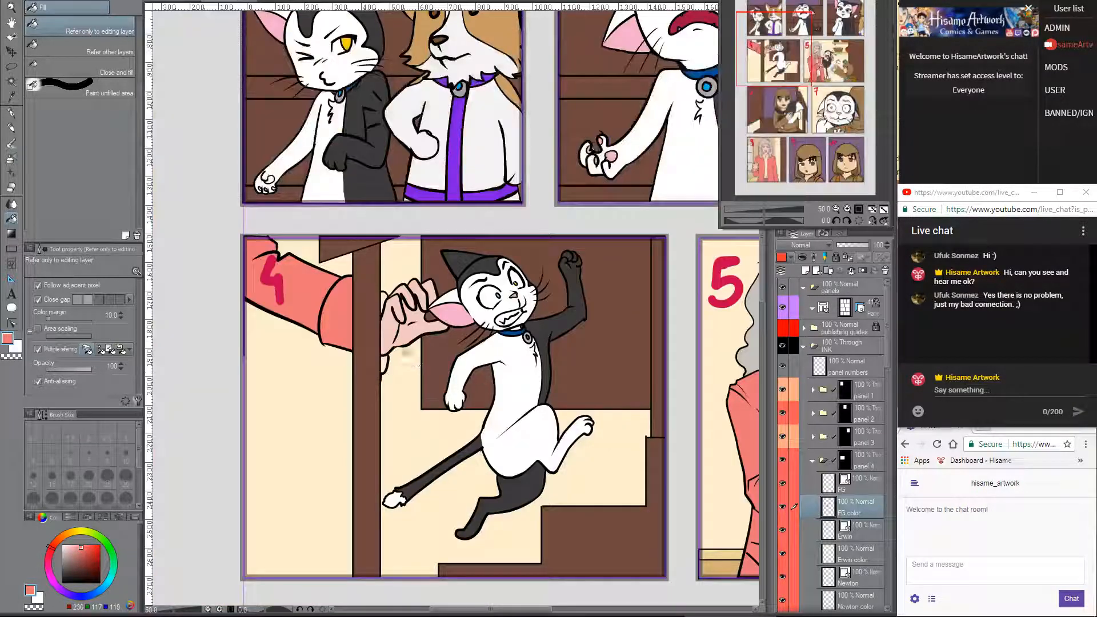
{"action": "left_click", "coordinate": [409, 365], "text": "alt"}
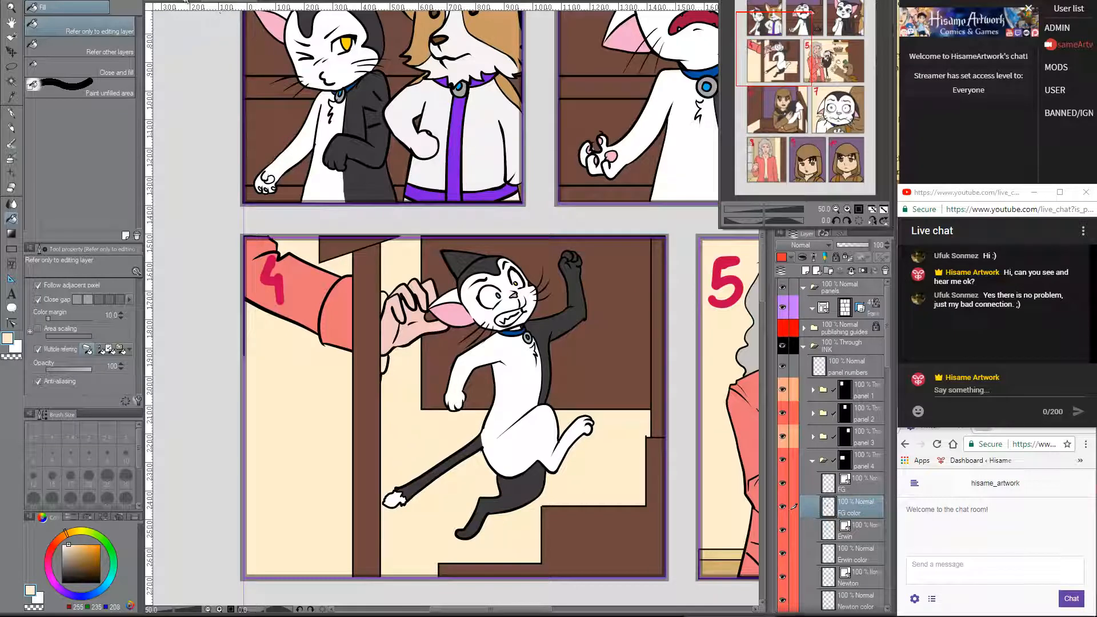
{"action": "left_click", "coordinate": [186, 2]}
{"action": "left_click", "coordinate": [478, 289]}
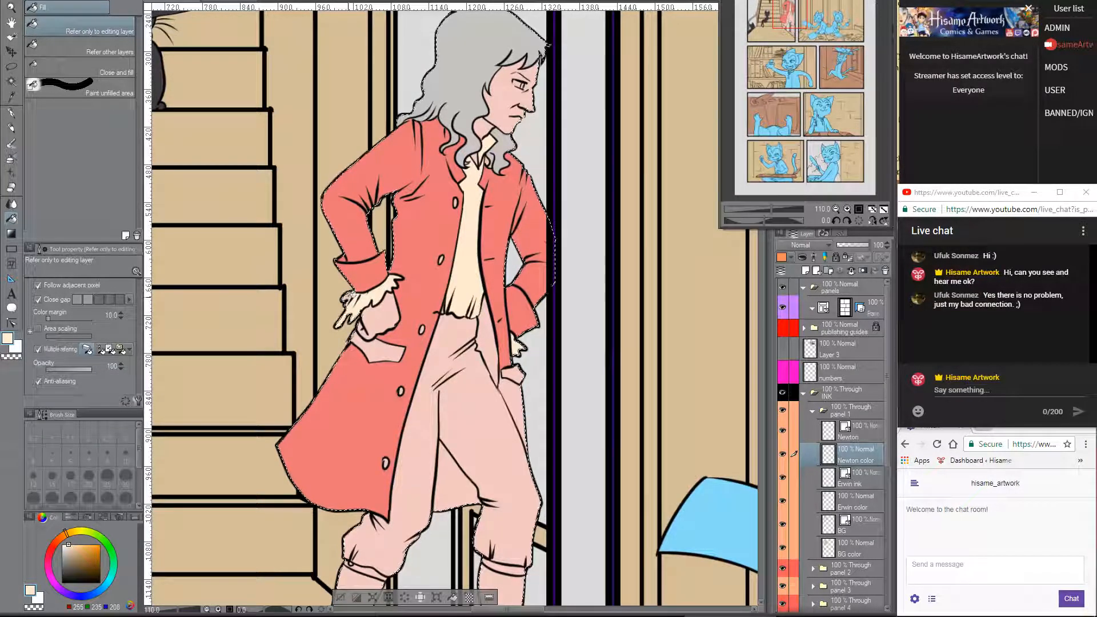
- Fill the remaining coat parts, including the far tail, the area behind the legs and the pocket flap, with the coat's red
{"action": "left_click", "coordinate": [403, 122], "text": "alt"}
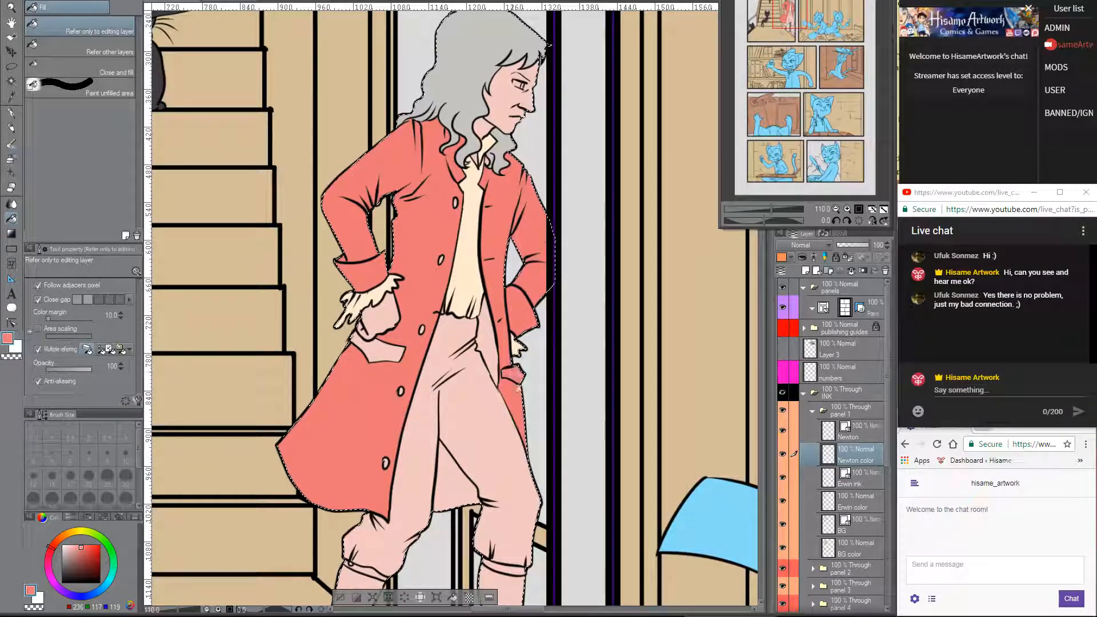
{"action": "scroll", "coordinate": [477, 464], "scroll_direction": "down", "scroll_amount": 2}
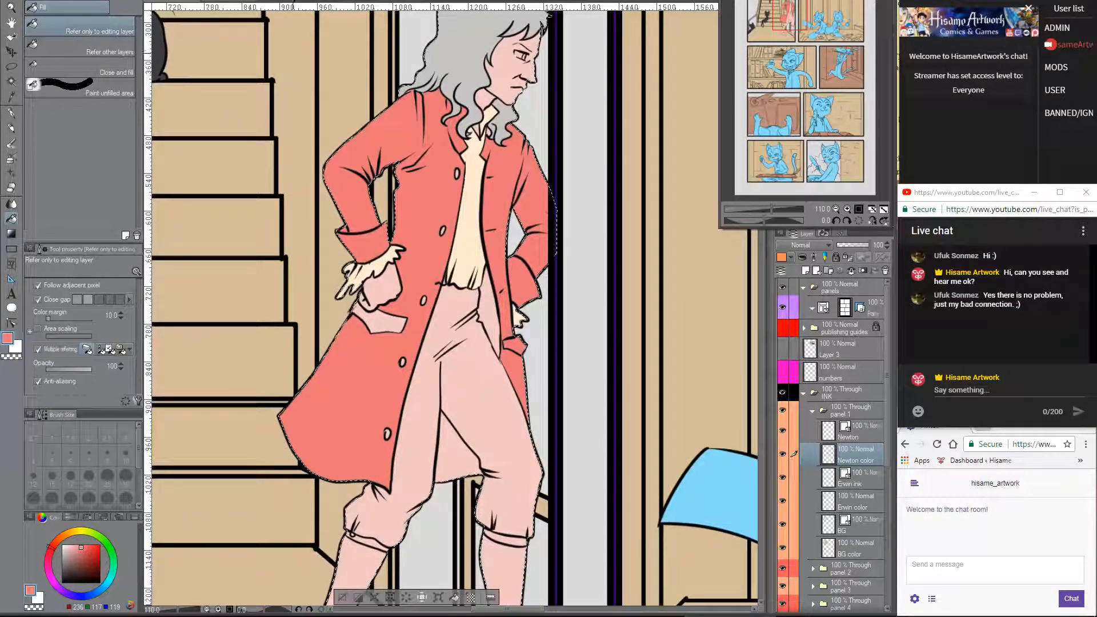
{"action": "left_click", "coordinate": [83, 549]}
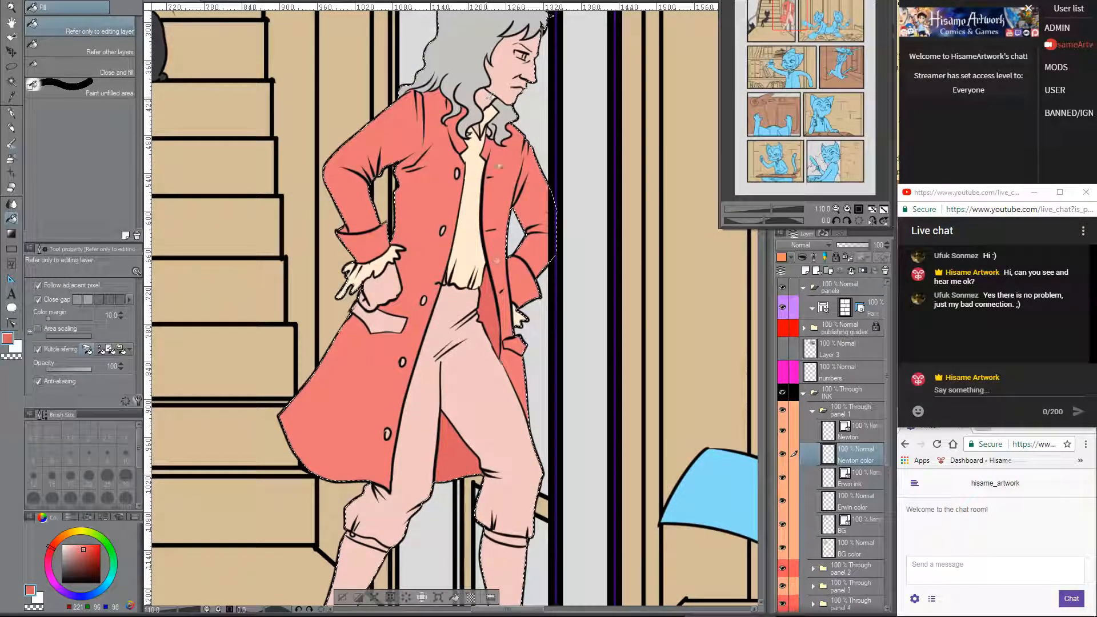
{"action": "left_click", "coordinate": [399, 350], "text": "alt"}
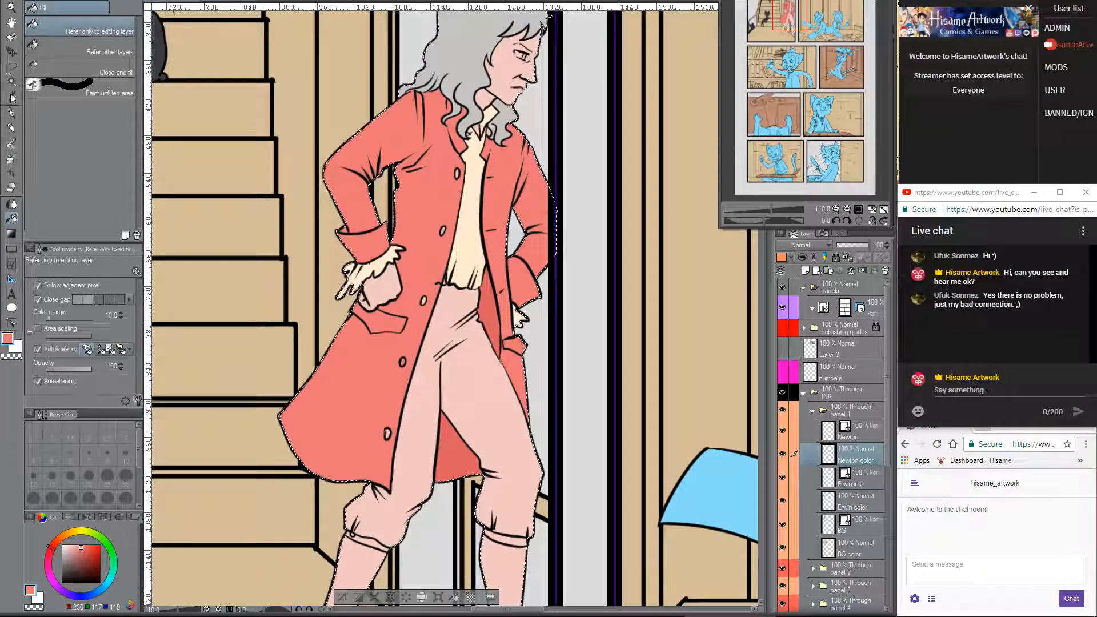
- Switch to the G-pen and reduce its brush size to 40
{"action": "key", "text": "p"}
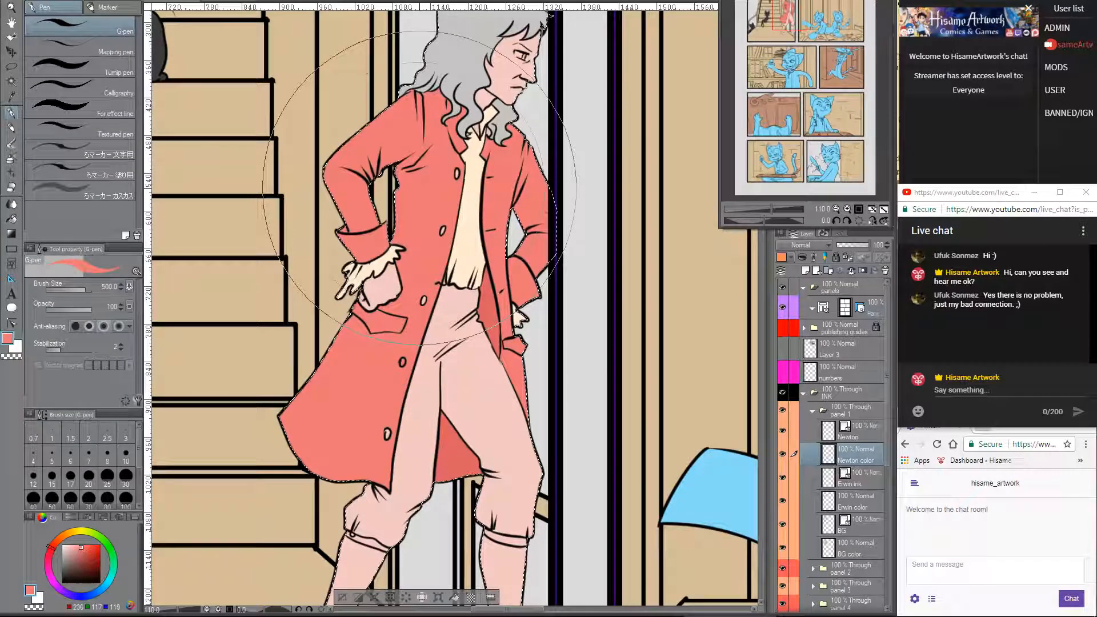
{"action": "key", "text": "bracketleft"}
{"action": "key", "text": "bracketleft"}
{"action": "key", "text": "bracketleft"}
{"action": "key", "text": "bracketleft"}
{"action": "key", "text": "bracketleft"}
{"action": "key", "text": "bracketleft"}
{"action": "key", "text": "bracketleft"}
{"action": "key", "text": "bracketleft"}
{"action": "key", "text": "bracketleft"}
{"action": "key", "text": "bracketleft"}
{"action": "key", "text": "bracketleft"}
{"action": "key", "text": "bracketleft"}
{"action": "key", "text": "bracketleft"}
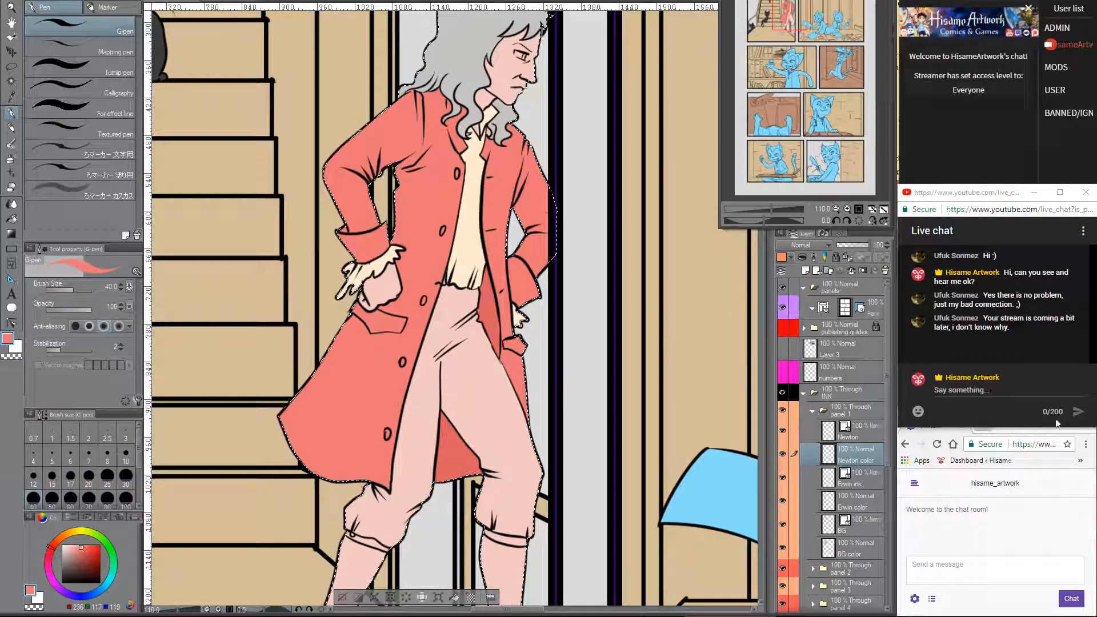
- Send the message "streams often lag" in the YouTube live chat
{"action": "left_click", "coordinate": [965, 390]}
{"action": "type", "text": "s"}
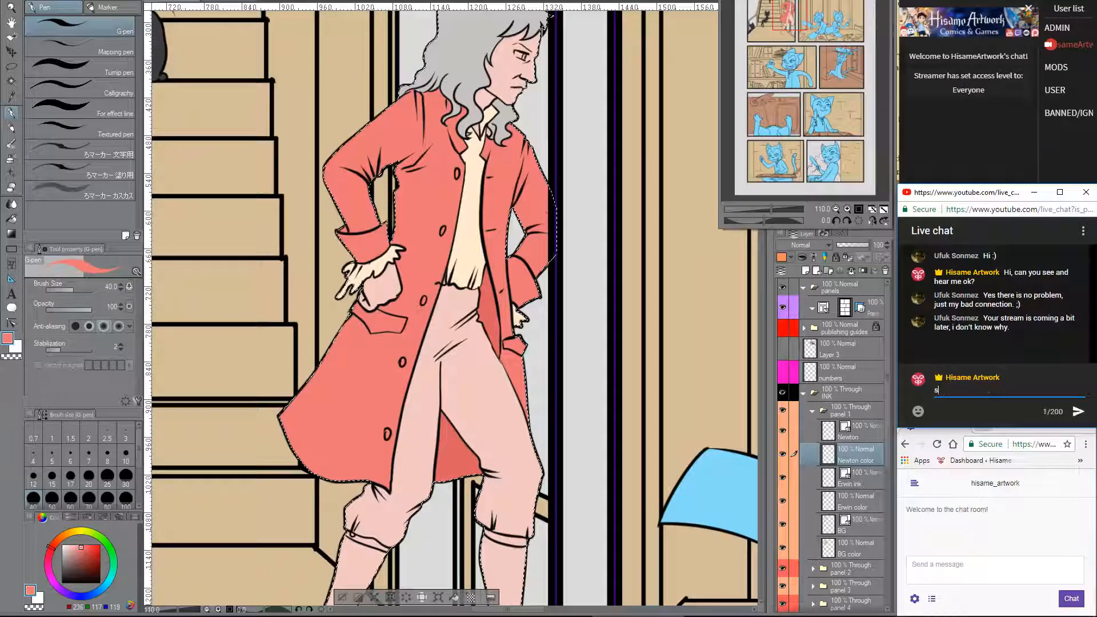
{"action": "type", "text": "treams often"}
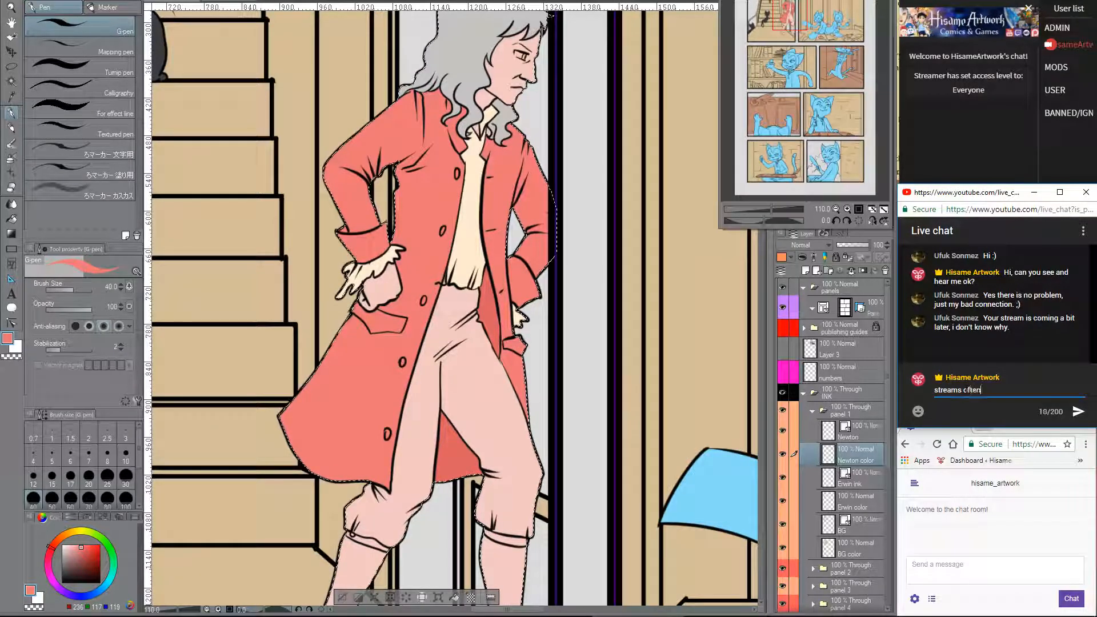
{"action": "type", "text": " lag"}
{"action": "key", "text": "Return"}
- Send the live chat message "I have to send my video to a server in Florida"
{"action": "type", "text": "I"}
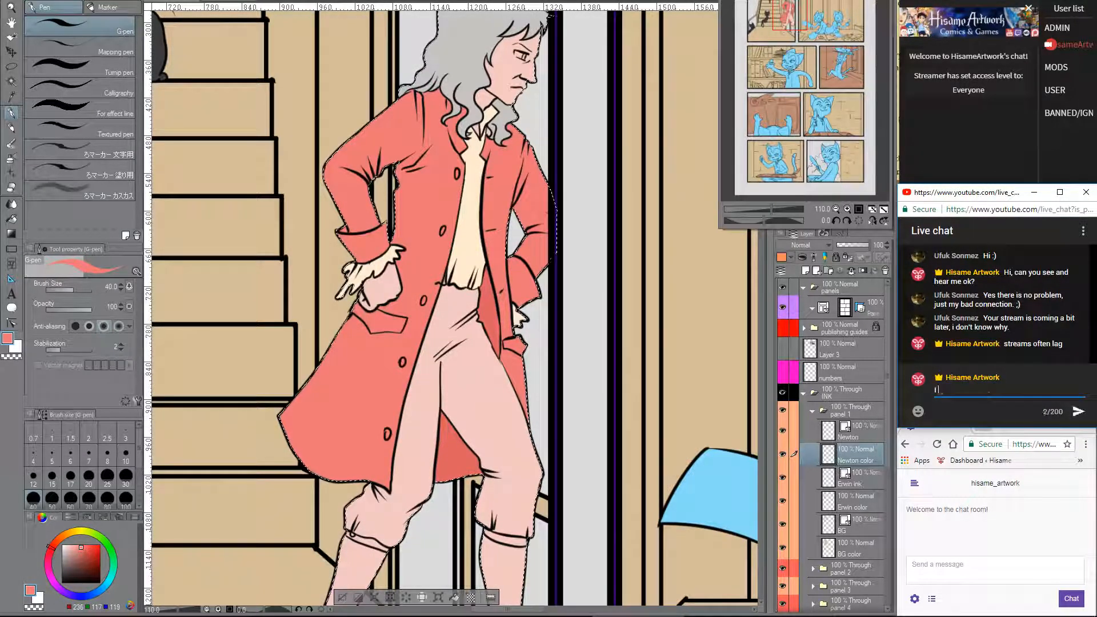
{"action": "type", "text": " have to send "}
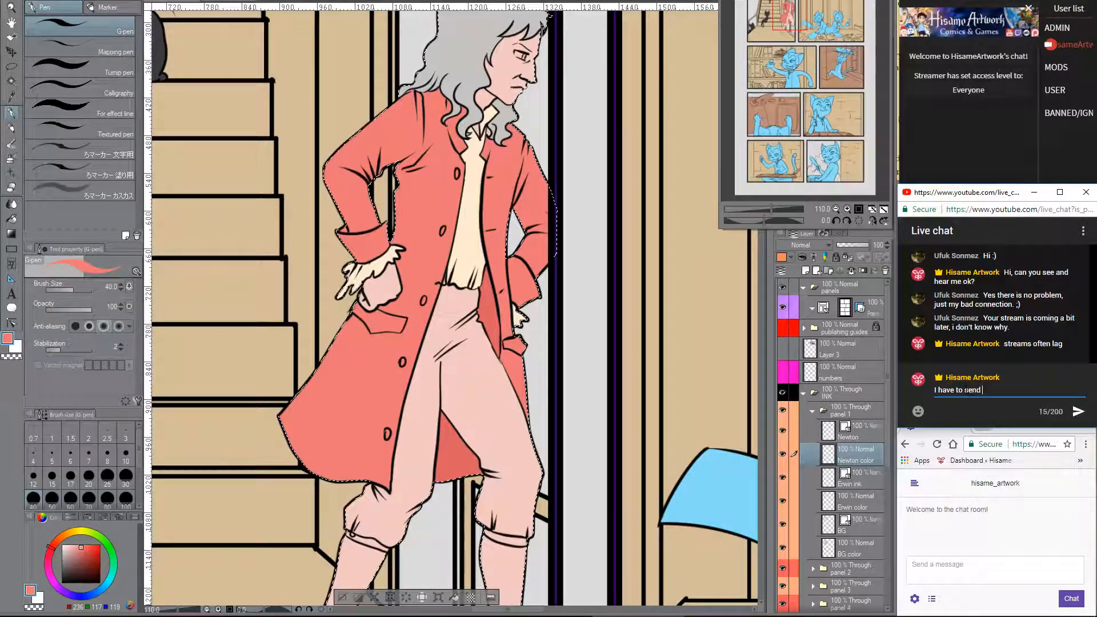
{"action": "type", "text": "my video to "}
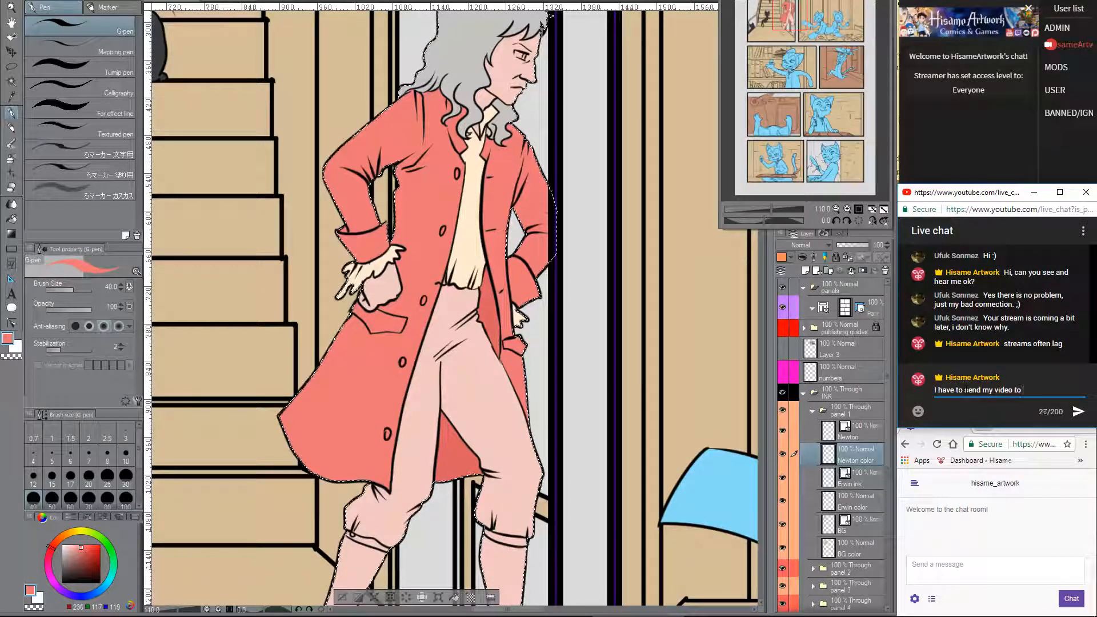
{"action": "type", "text": "a sen"}
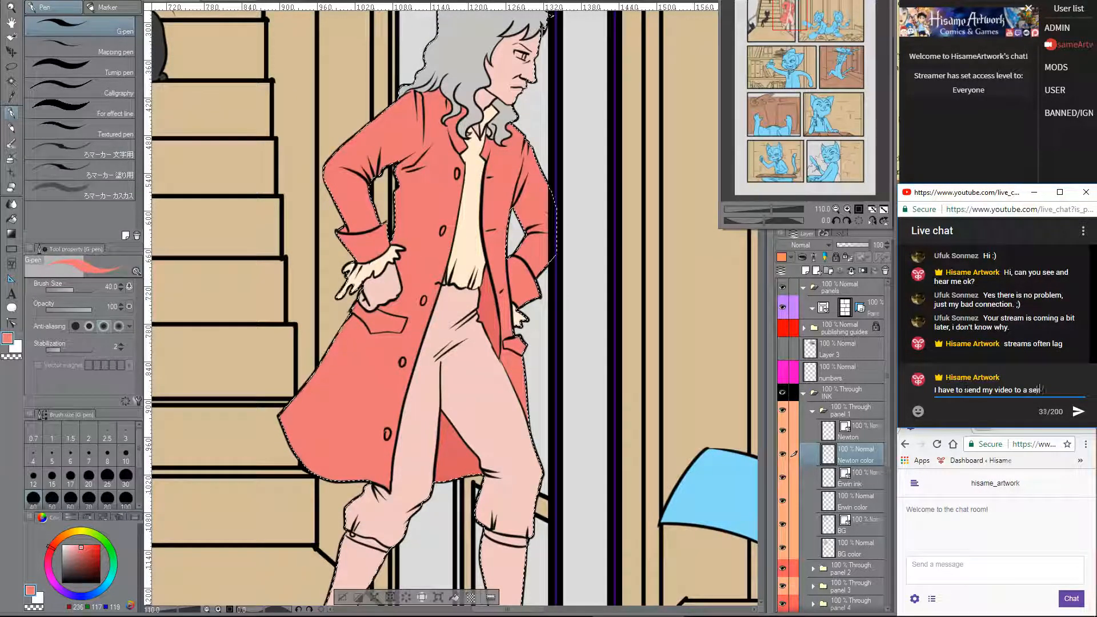
{"action": "type", "text": "er in Florida"}
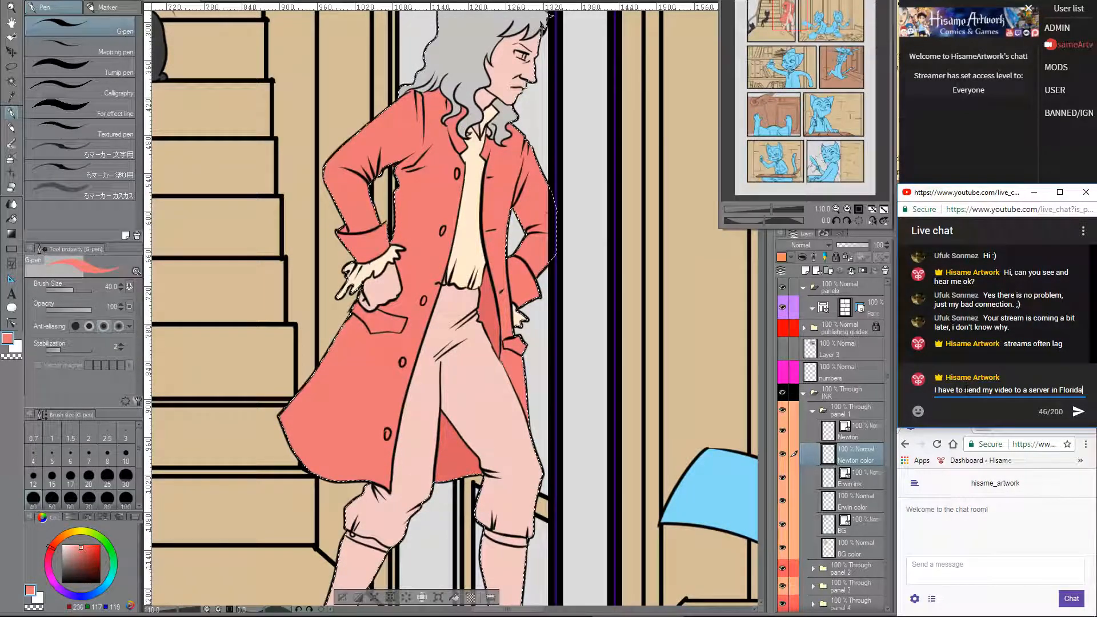
{"action": "key", "text": "Return"}
- Send the live chat message "and then they distribute to the rest of teh world"
{"action": "type", "text": "and "}
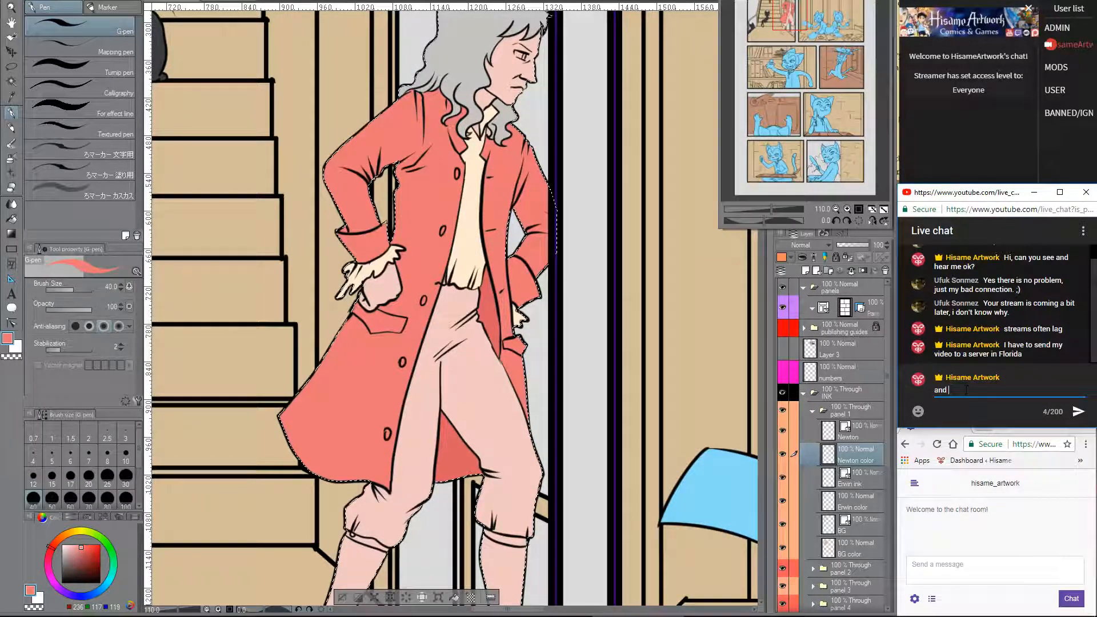
{"action": "type", "text": "then they "}
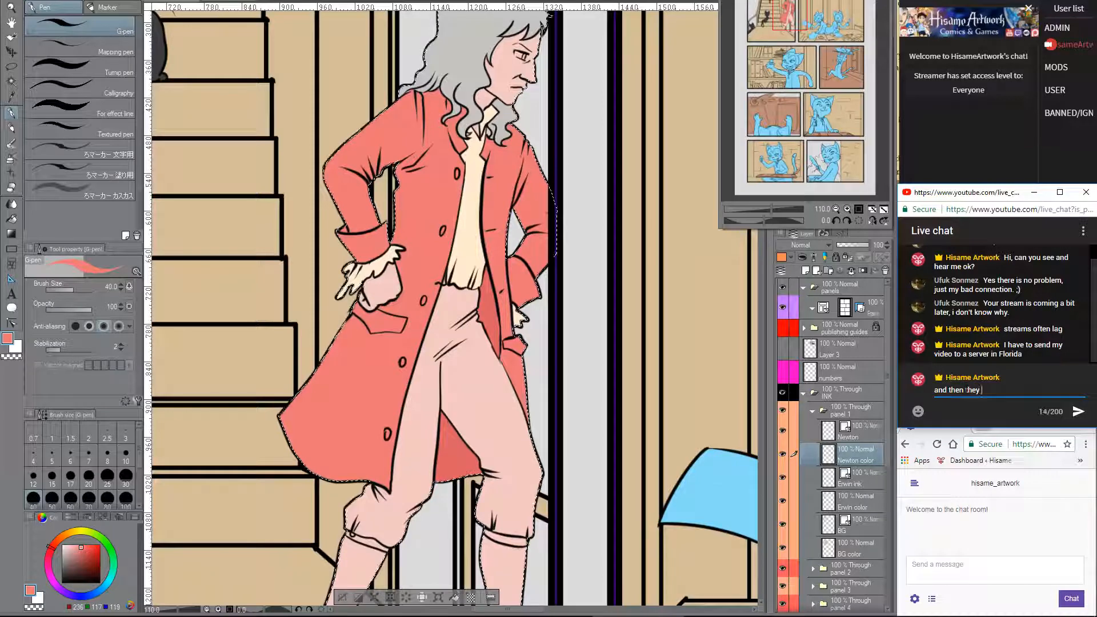
{"action": "type", "text": "distrib"}
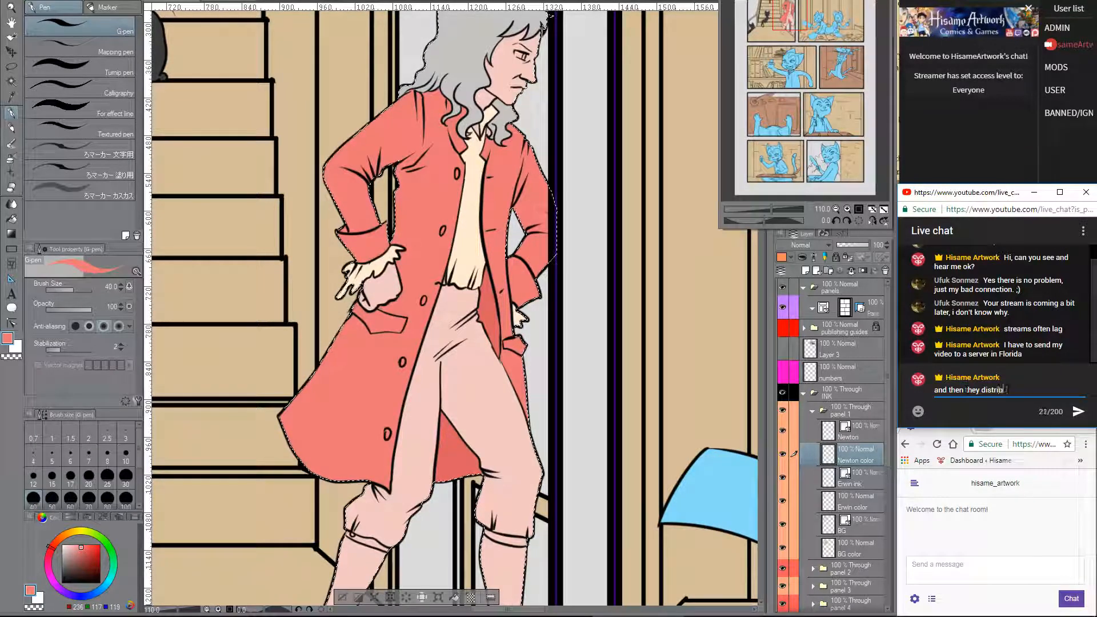
{"action": "type", "text": "ute to the "}
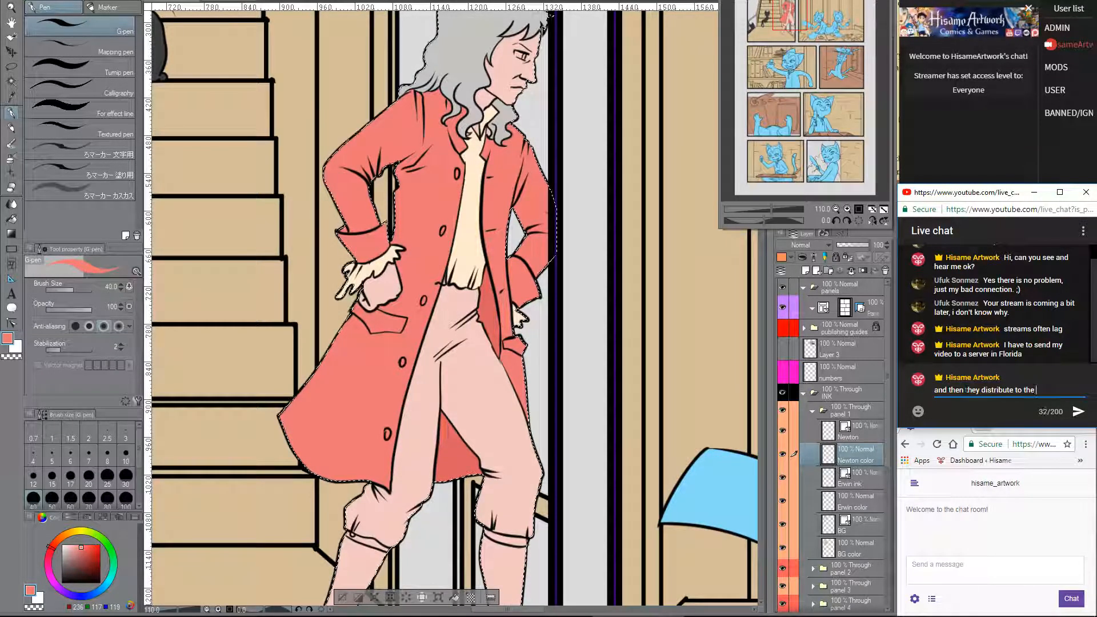
{"action": "type", "text": "rest of t"}
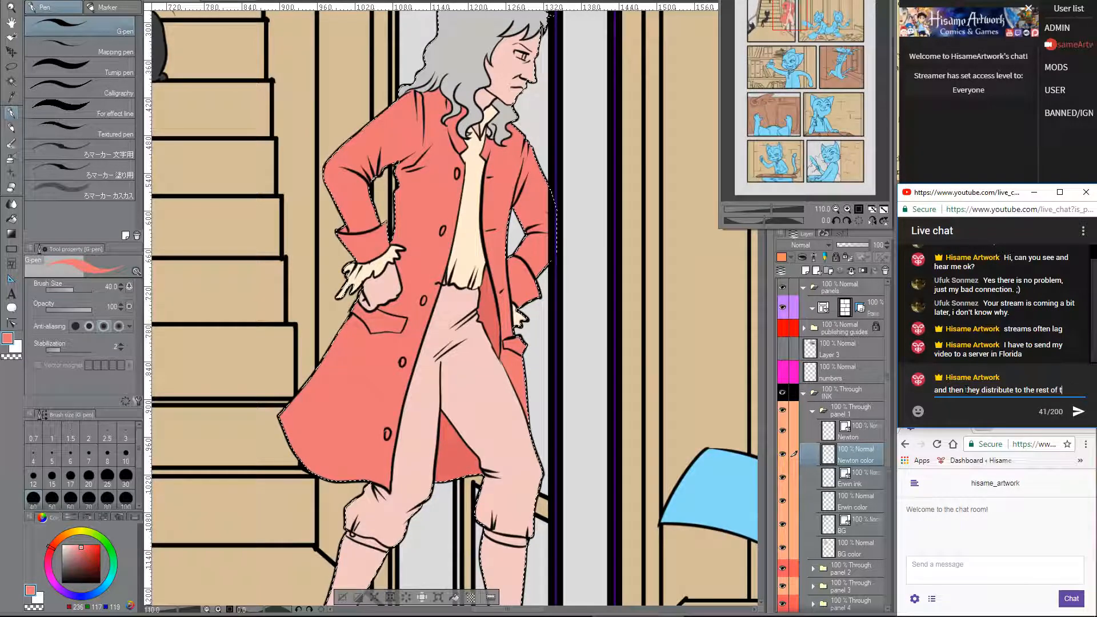
{"action": "type", "text": "eh world"}
{"action": "key", "text": "Return"}
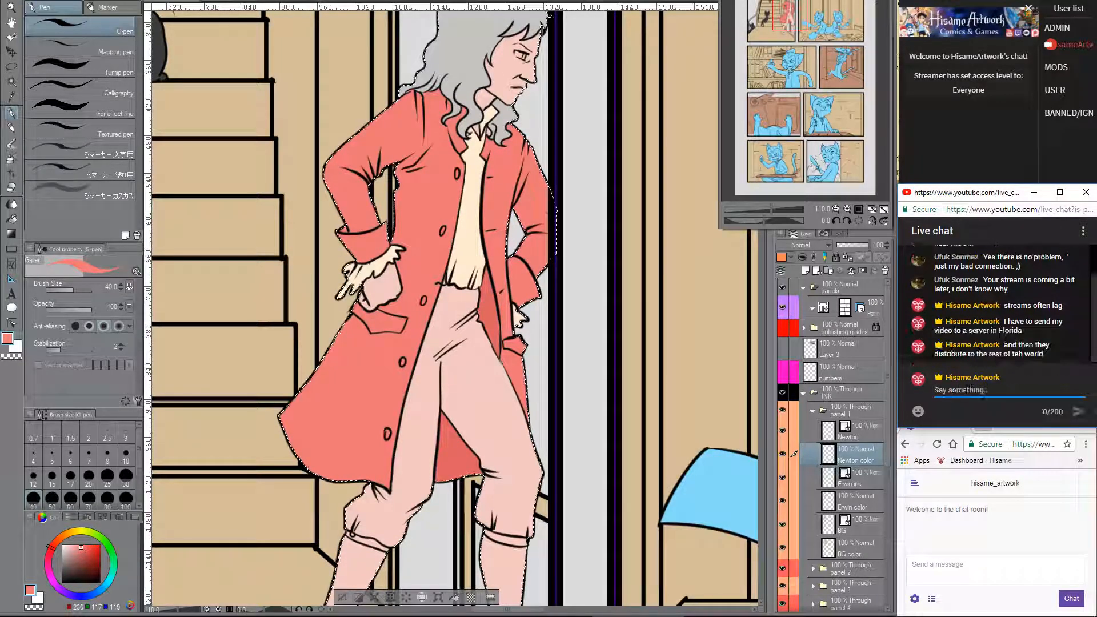
- Check the streaming output settings in OBS and look over the stream chat windows for new messages
{"action": "left_click", "coordinate": [534, 266]}
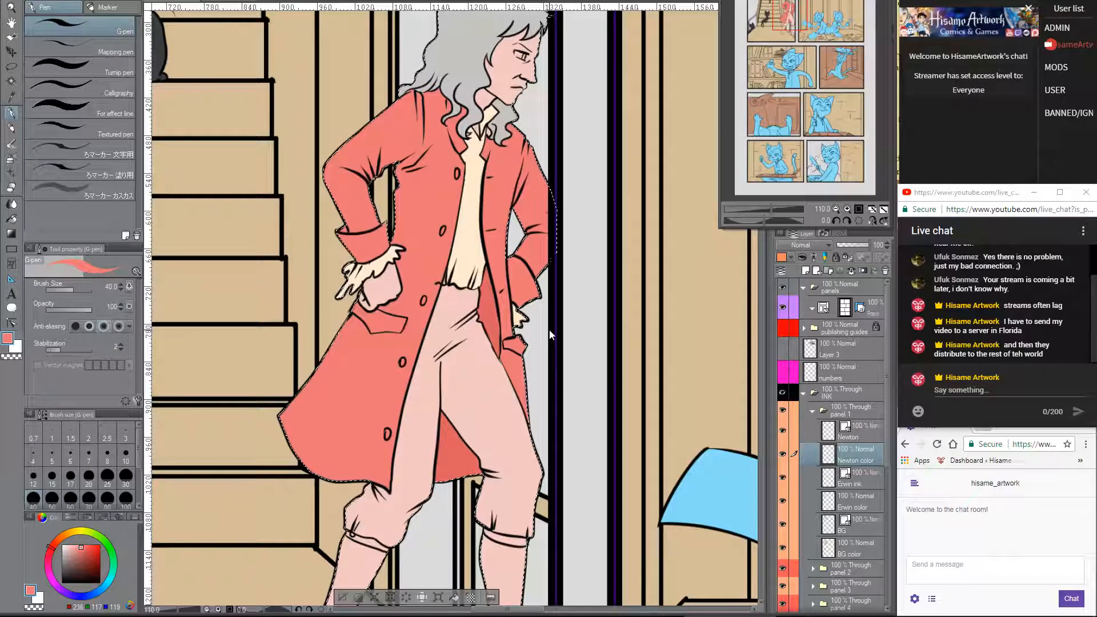
{"action": "key", "text": "alt+Tab"}
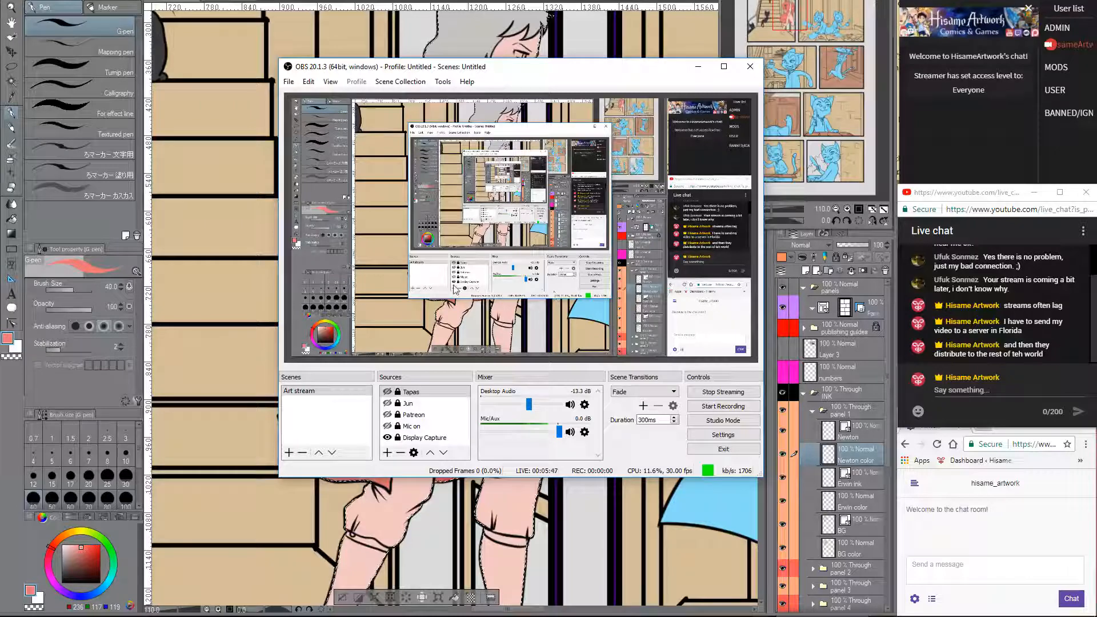
{"action": "left_click", "coordinate": [721, 435]}
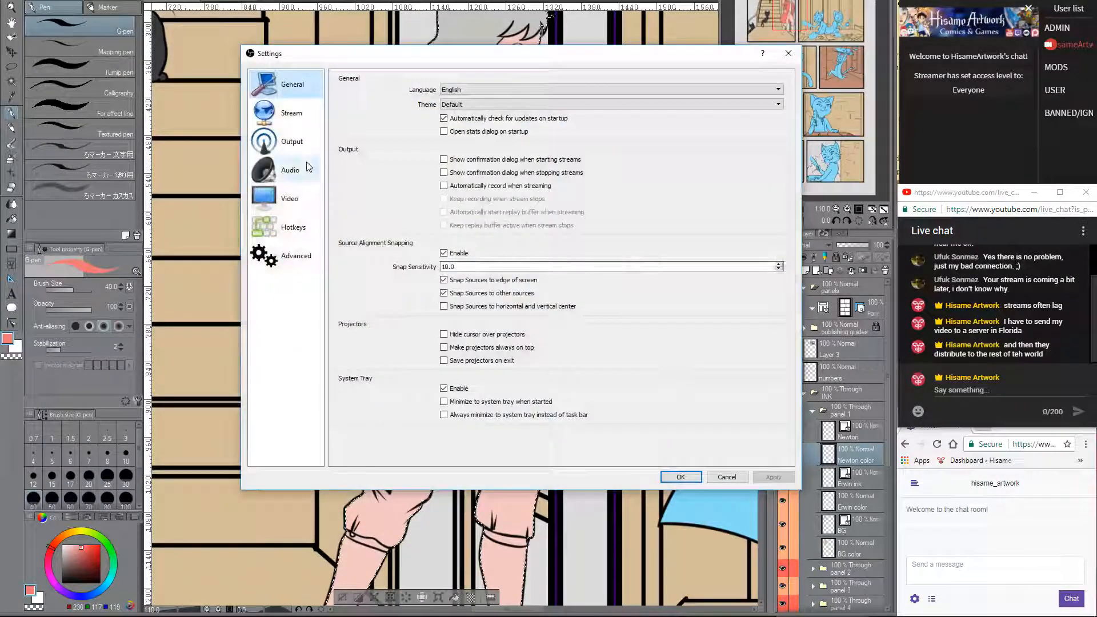
{"action": "left_click", "coordinate": [304, 145]}
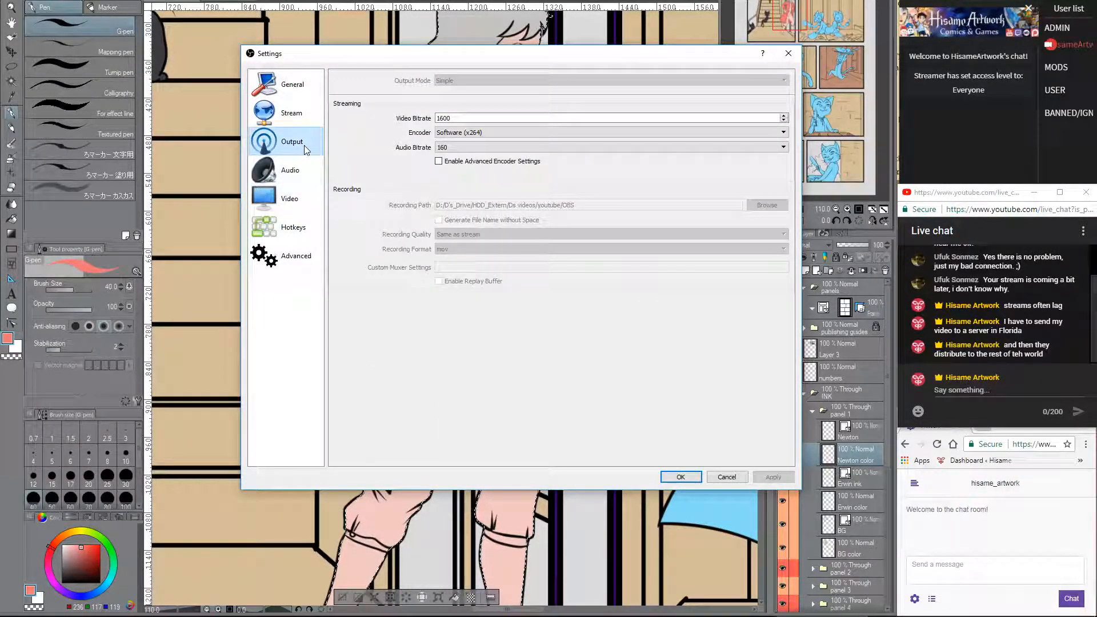
{"action": "left_click", "coordinate": [788, 53]}
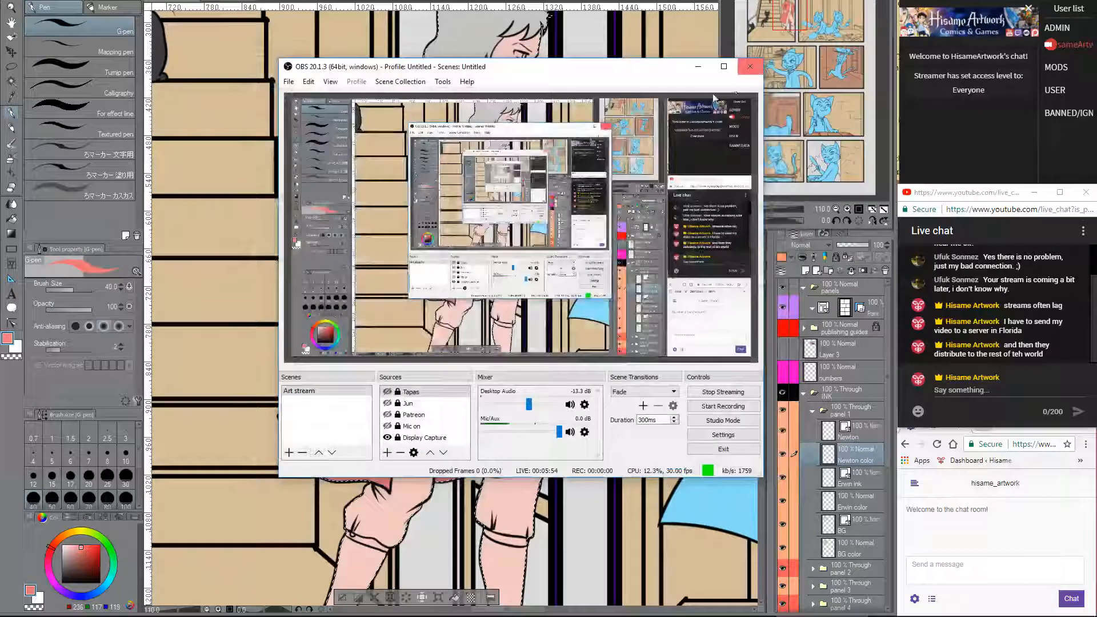
{"action": "left_click", "coordinate": [697, 71]}
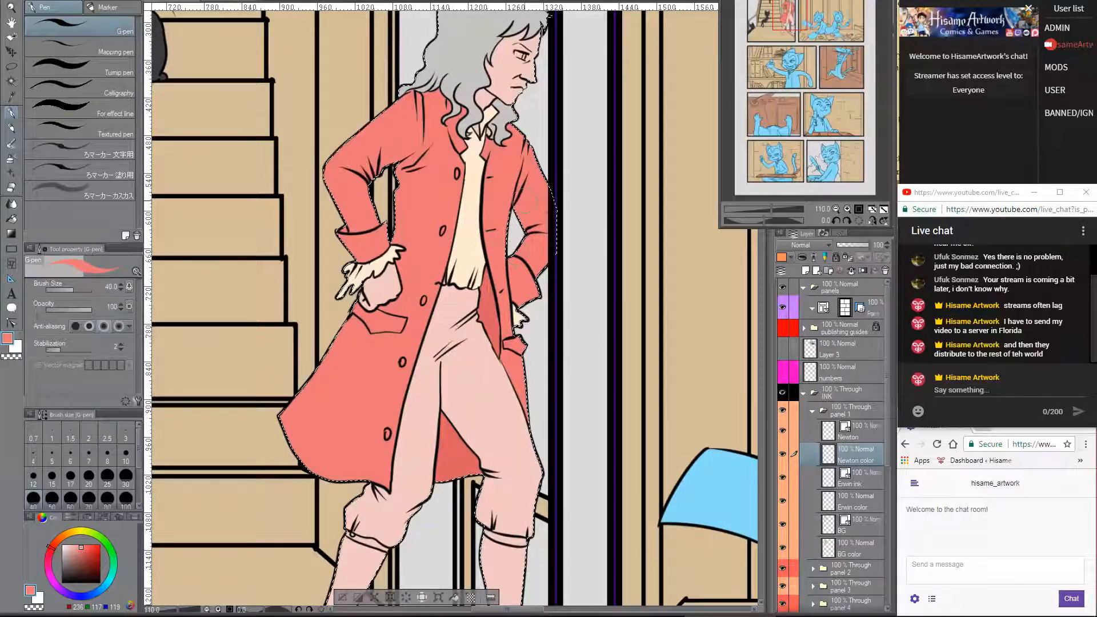
{"action": "left_click", "coordinate": [988, 546]}
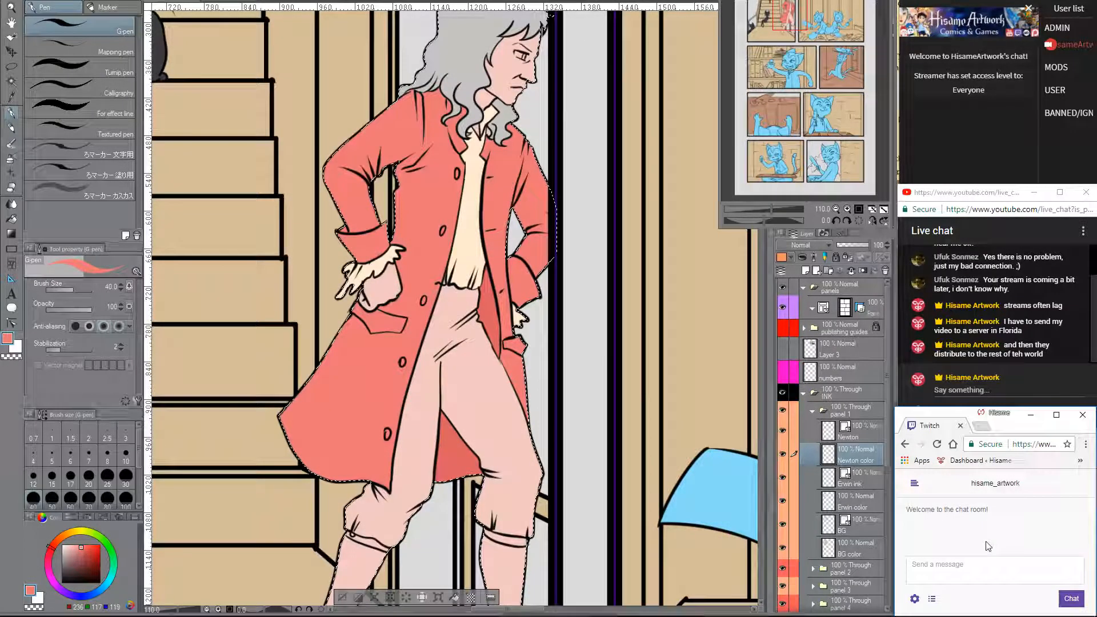
{"action": "left_click", "coordinate": [989, 115]}
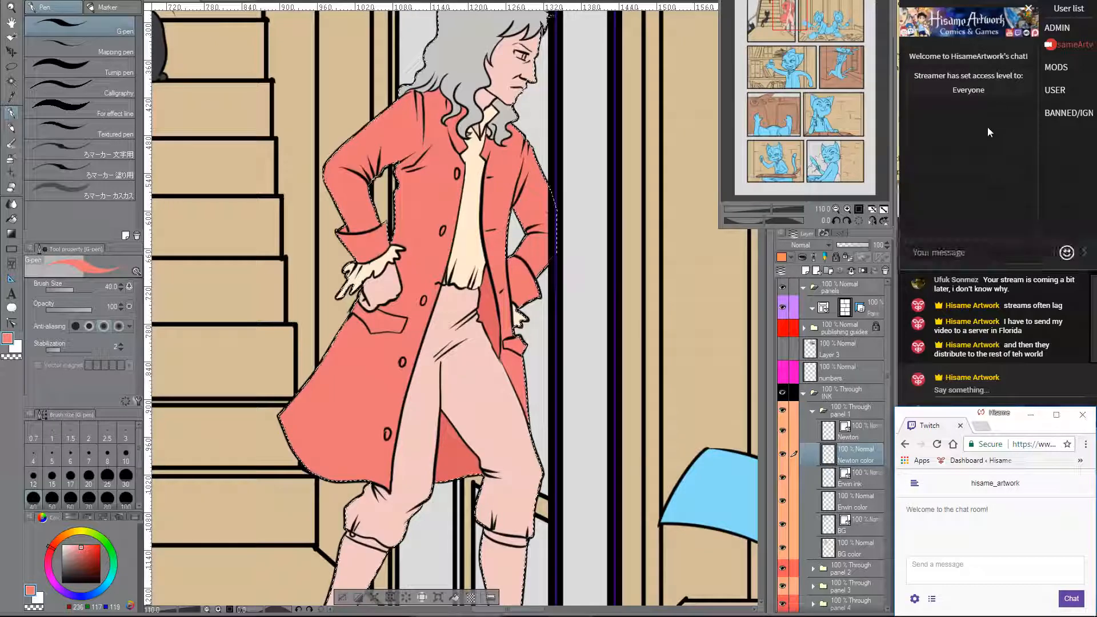
{"action": "left_click", "coordinate": [1050, 375]}
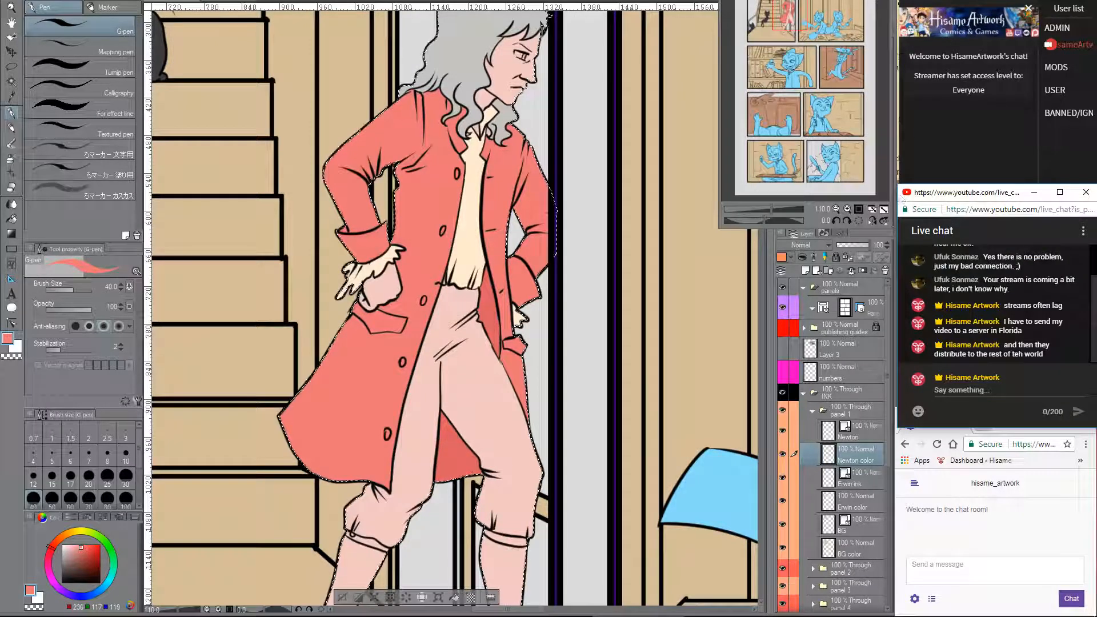
{"action": "left_click", "coordinate": [521, 272]}
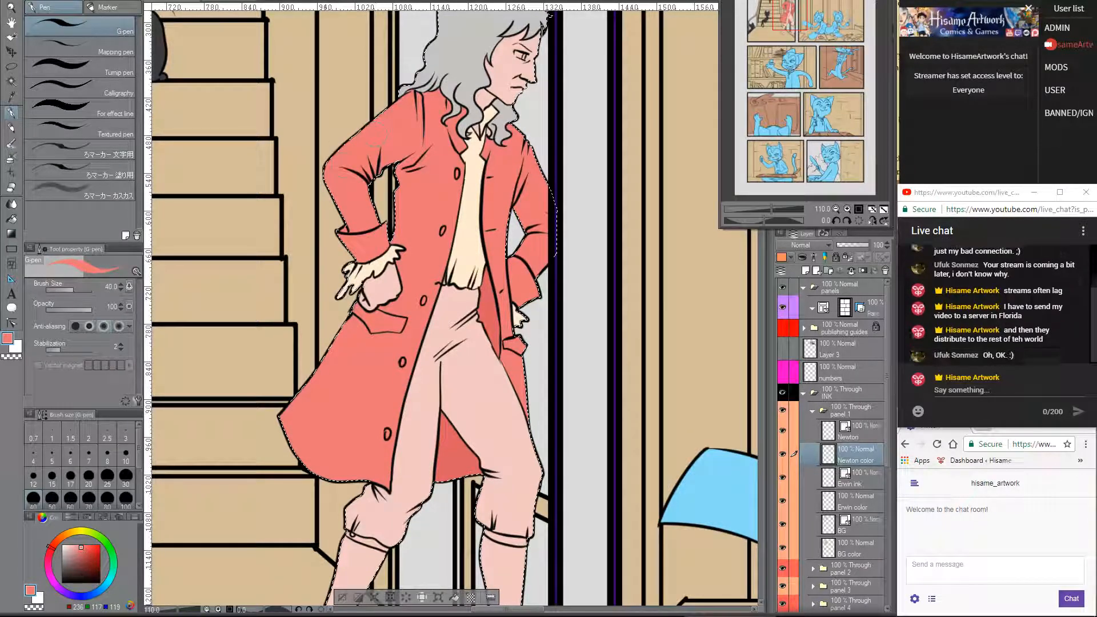
- Sample the hair's light grey and inspect the man's hair and shoulders for unfilled spots
{"action": "scroll", "coordinate": [407, 106], "scroll_direction": "up", "scroll_amount": 5}
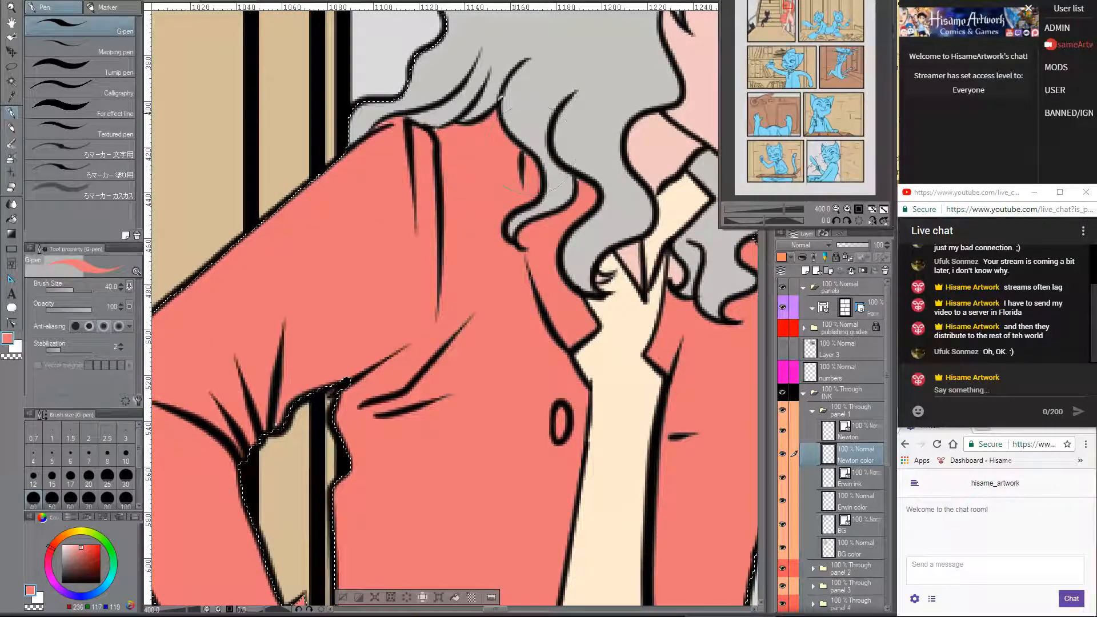
{"action": "left_click", "coordinate": [377, 123], "text": "alt"}
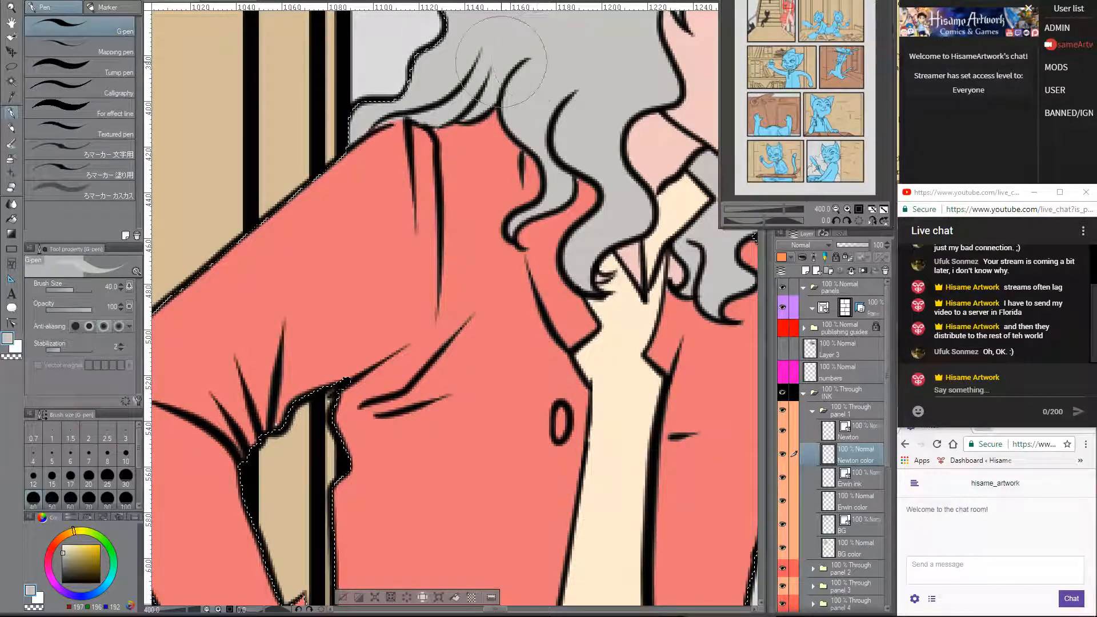
{"action": "left_click_drag", "start_coordinate": [485, 65], "coordinate": [345, 376]}
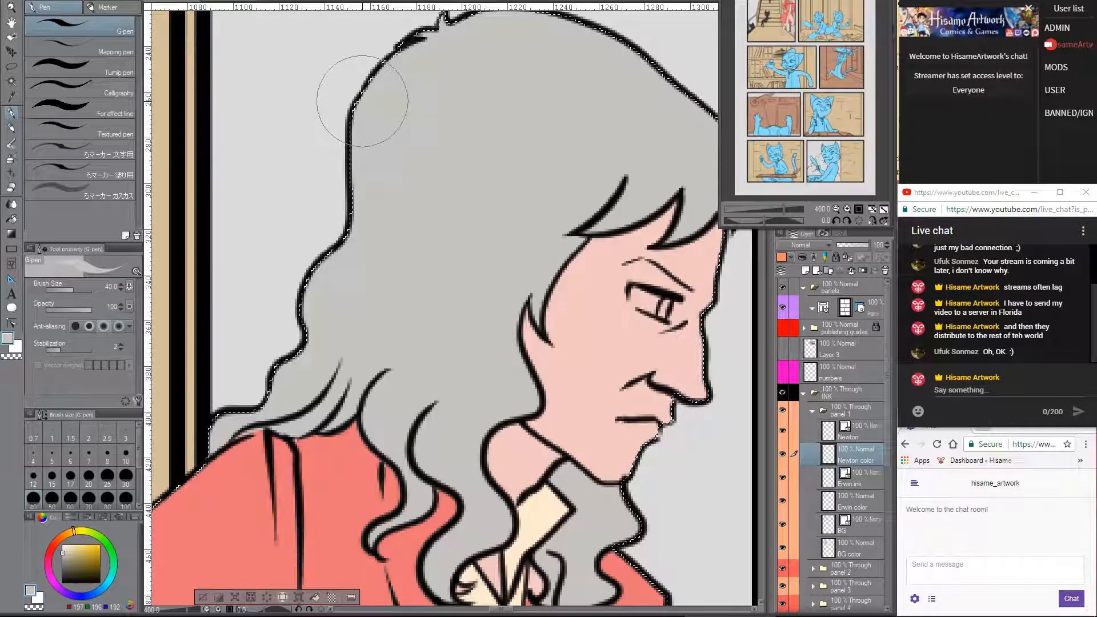
{"action": "scroll", "coordinate": [407, 267], "scroll_direction": "down", "scroll_amount": 2}
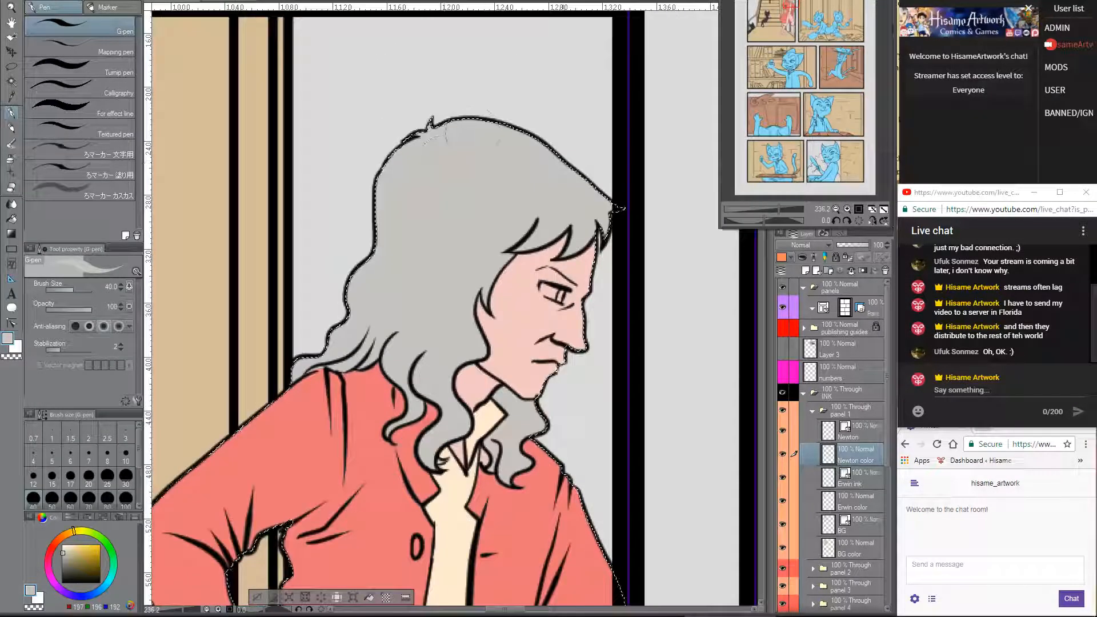
{"action": "left_click_drag", "start_coordinate": [609, 331], "coordinate": [692, 54]}
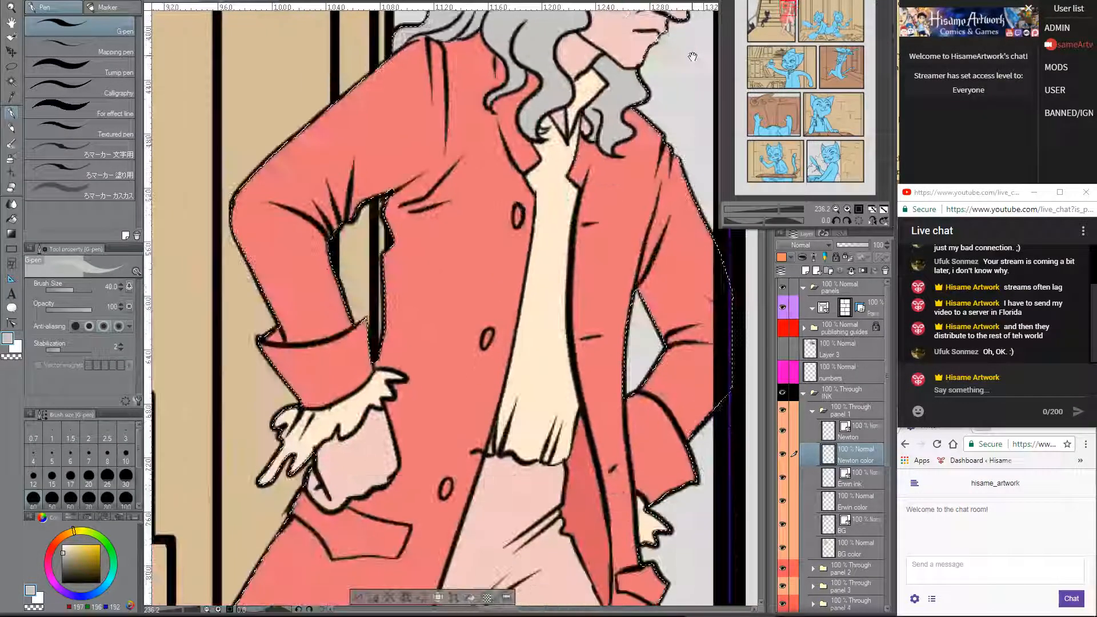
- Paint the small gap between the shirt collar and the hair curl in the coat's sampled red with a size 6 brush
{"action": "left_click", "coordinate": [602, 211], "text": "alt"}
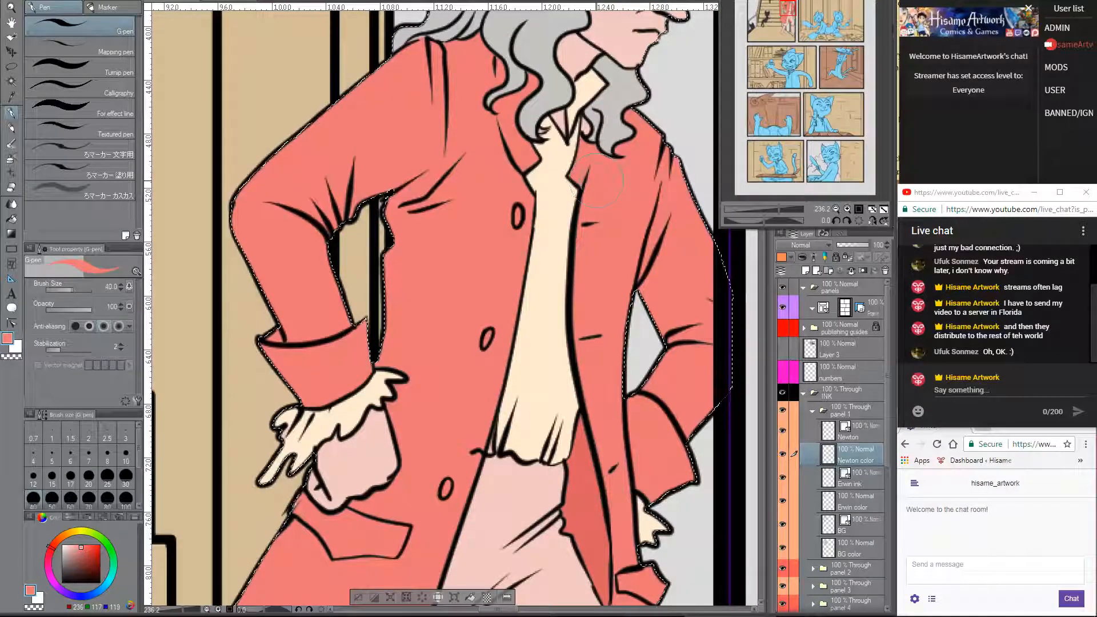
{"action": "key", "text": "bracketleft"}
{"action": "key", "text": "bracketleft"}
{"action": "key", "text": "bracketleft"}
{"action": "scroll", "coordinate": [582, 132], "scroll_direction": "up", "scroll_amount": 3}
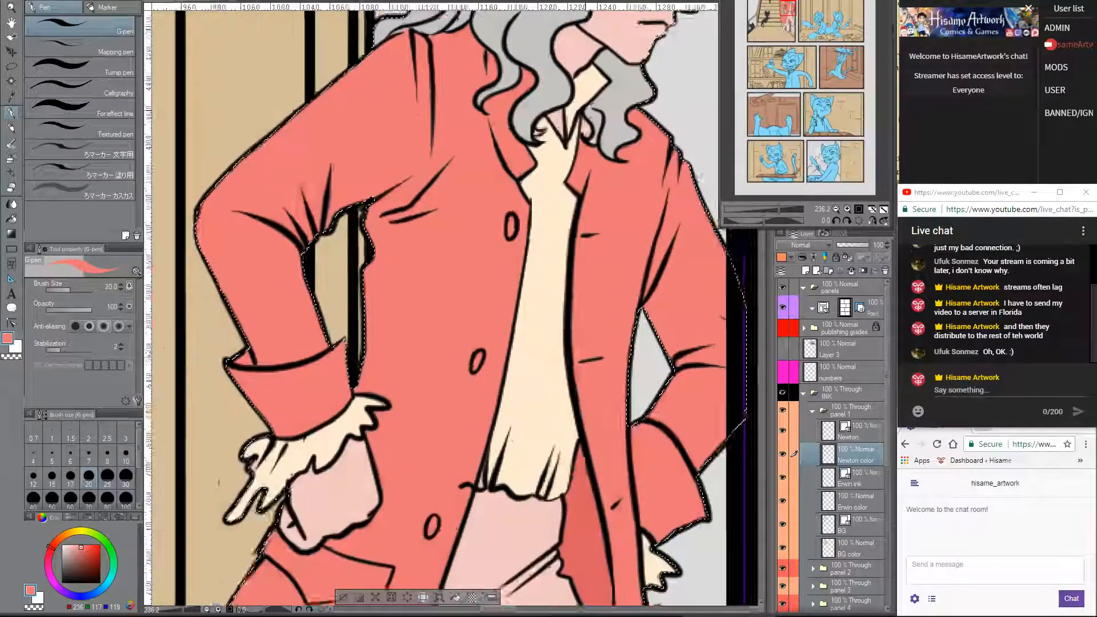
{"action": "key", "text": "bracketleft"}
{"action": "key", "text": "bracketleft"}
{"action": "key", "text": "bracketleft"}
{"action": "key", "text": "bracketleft"}
{"action": "key", "text": "bracketleft"}
{"action": "key", "text": "bracketleft"}
{"action": "key", "text": "bracketleft"}
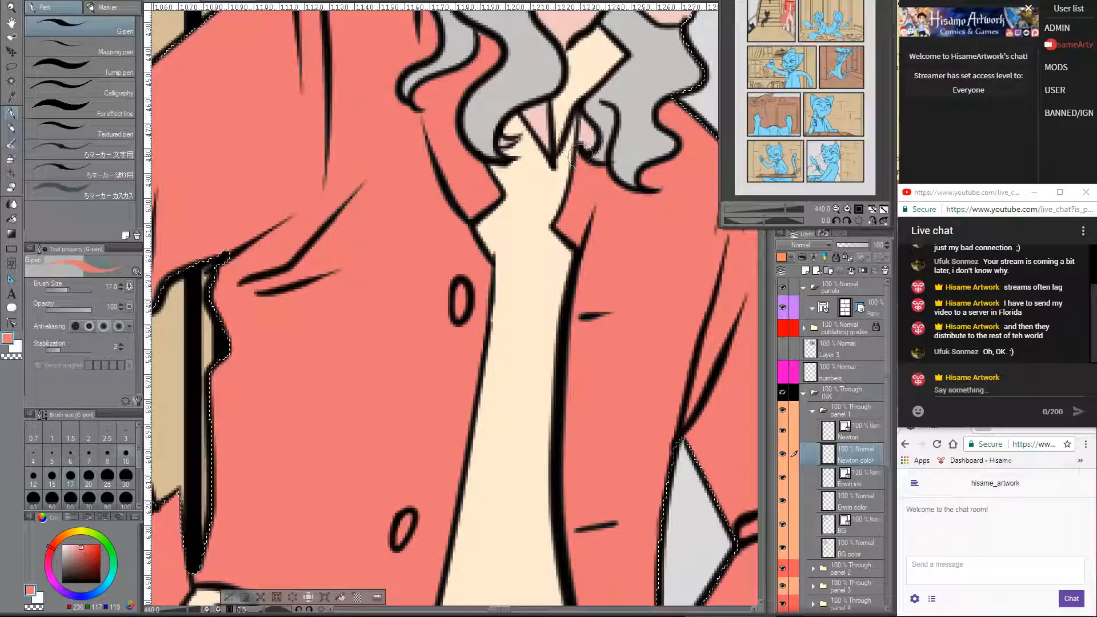
{"action": "left_click_drag", "start_coordinate": [584, 120], "coordinate": [584, 147]}
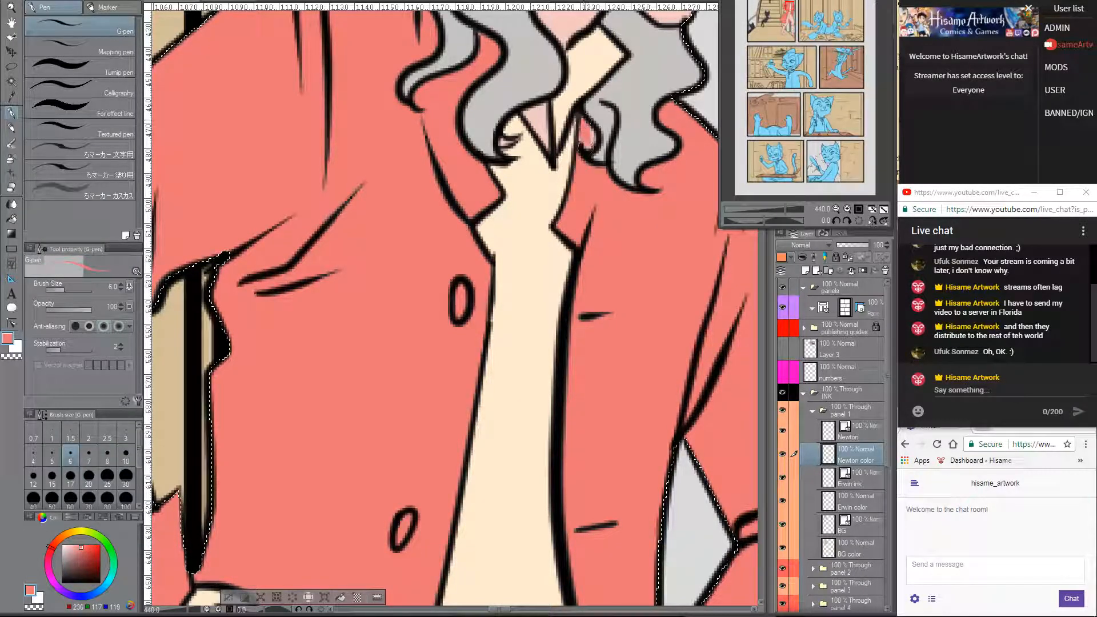
- Sample the shirt's cream and the hair's light grey around the collar and check the whole figure for missed spots
{"action": "left_click", "coordinate": [567, 97], "text": "alt"}
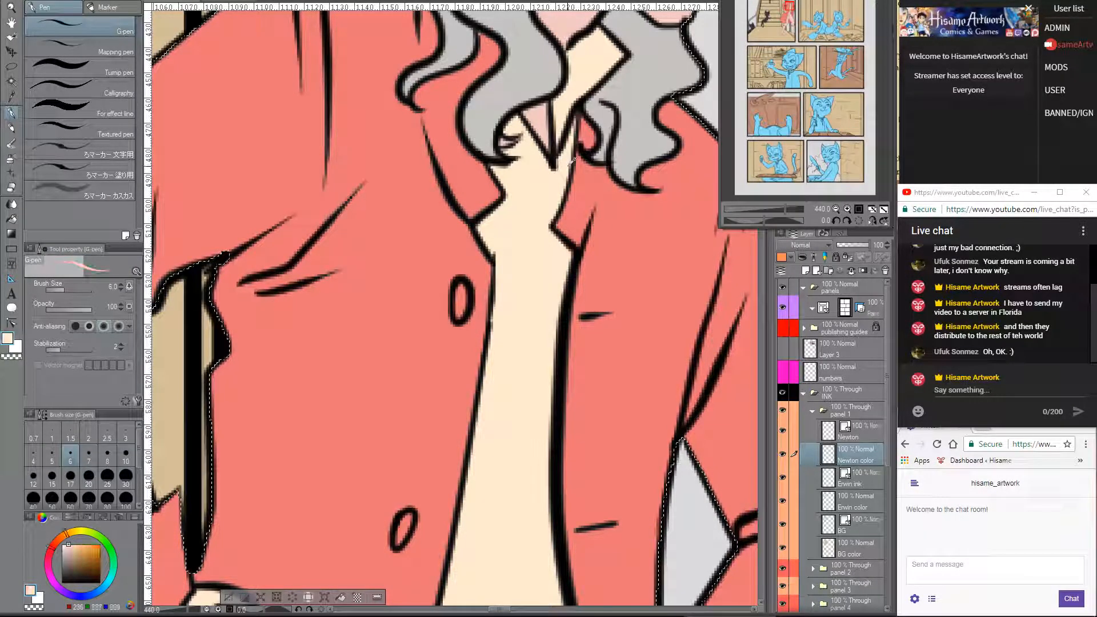
{"action": "left_click", "coordinate": [505, 141], "text": "alt"}
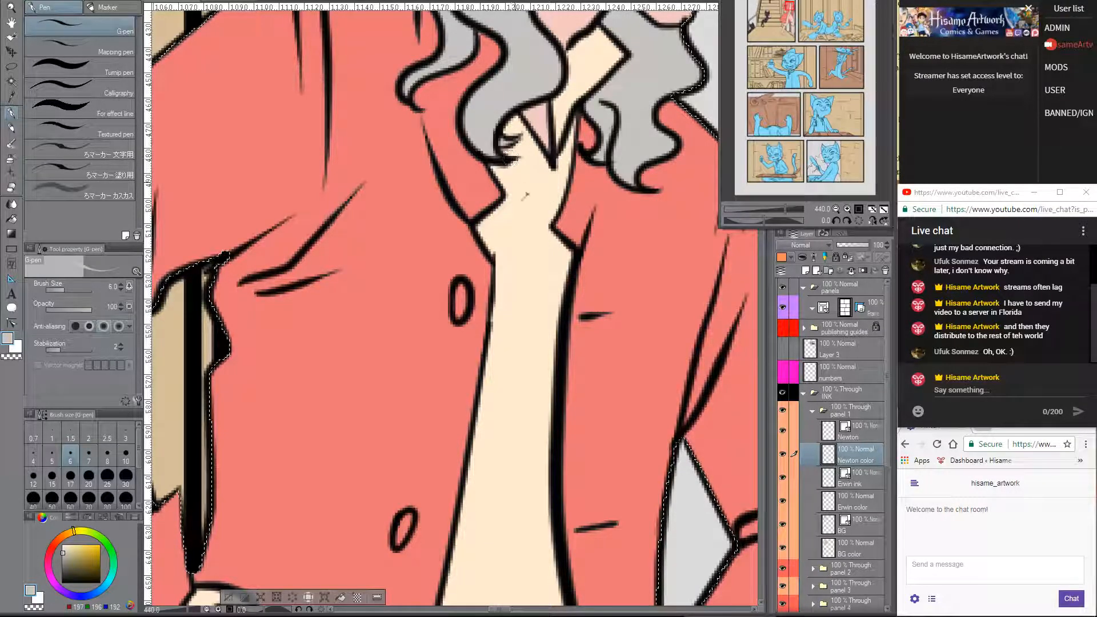
{"action": "scroll", "coordinate": [505, 140], "scroll_direction": "down", "scroll_amount": 2}
{"action": "scroll", "coordinate": [537, 211], "scroll_direction": "down", "scroll_amount": 6}
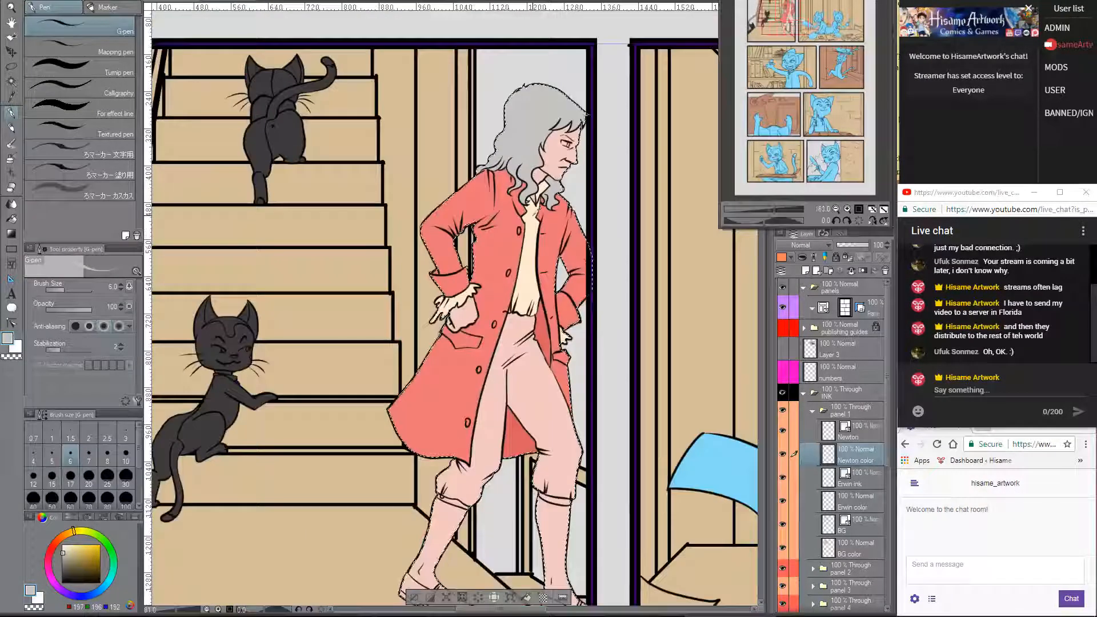
- Look over the finished panels of the other open comic page to compare its colours
{"action": "key", "text": "ctrl+Tab"}
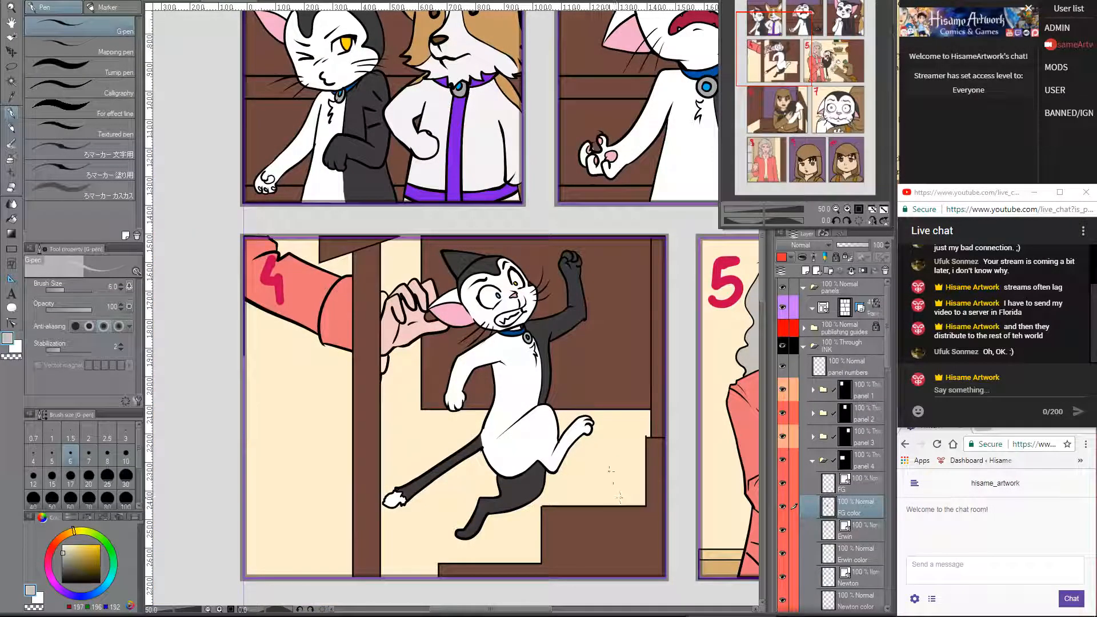
{"action": "scroll", "coordinate": [591, 303], "scroll_direction": "up", "scroll_amount": 2}
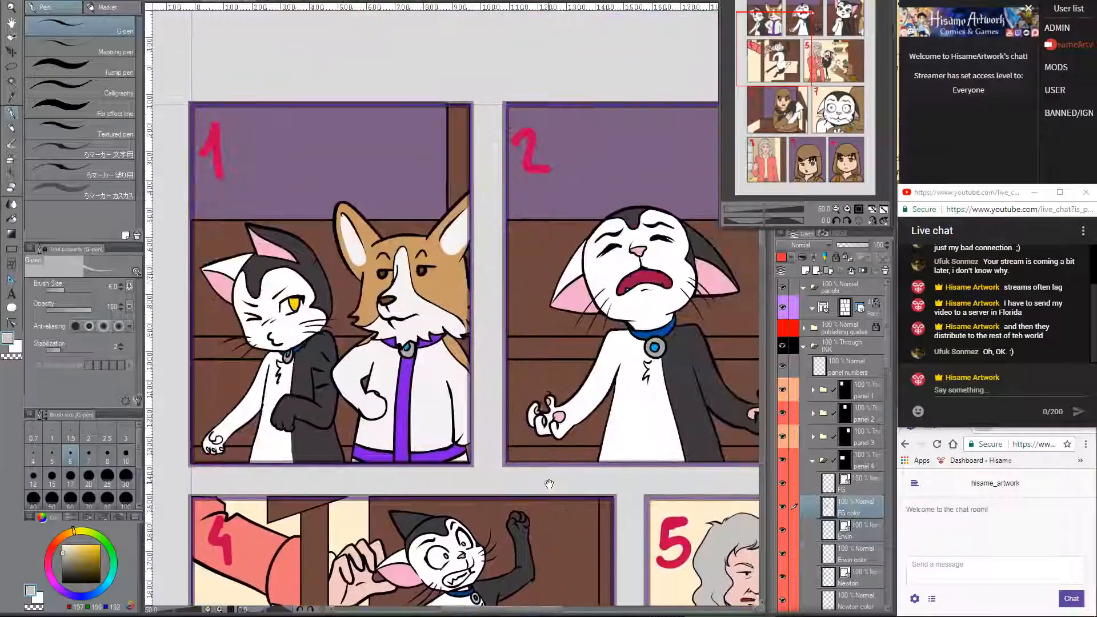
{"action": "scroll", "coordinate": [571, 286], "scroll_direction": "down", "scroll_amount": 10}
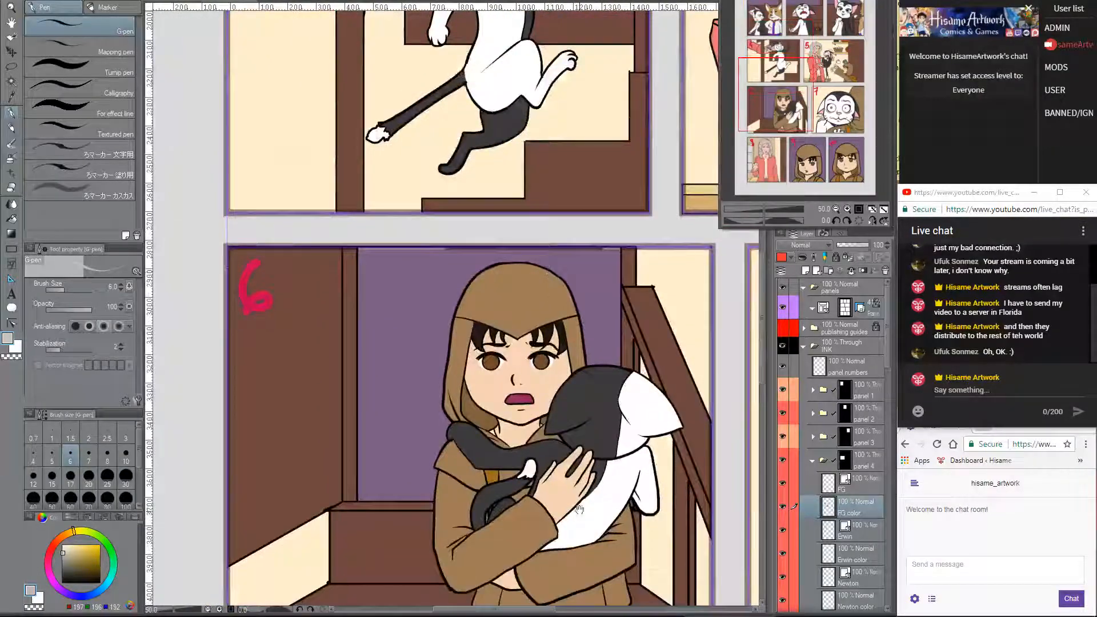
{"action": "scroll", "coordinate": [551, 273], "scroll_direction": "down", "scroll_amount": 4}
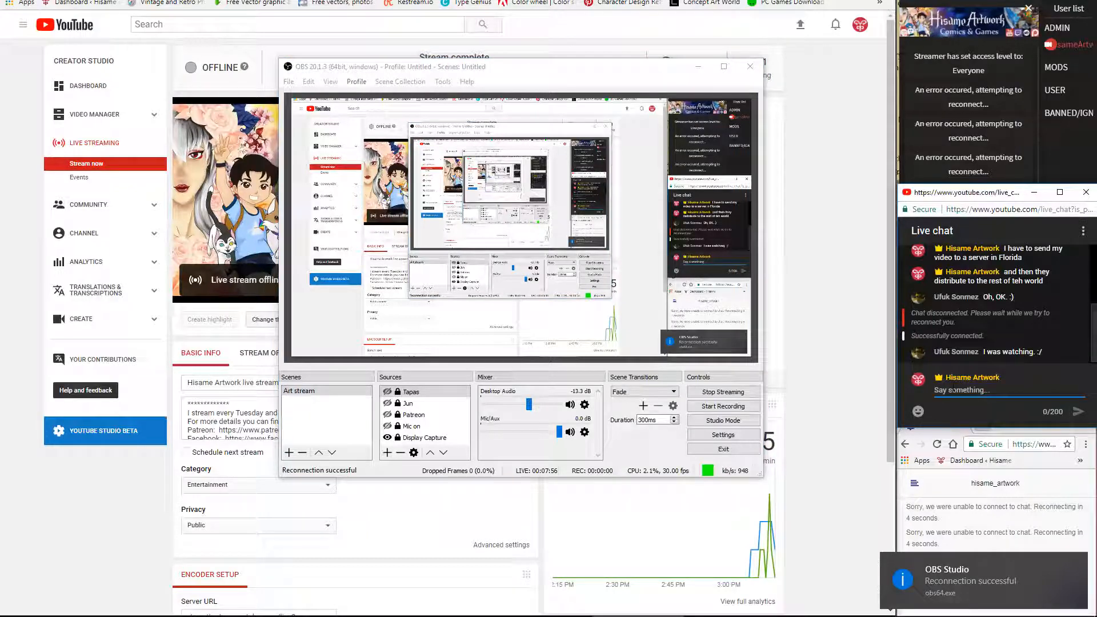
- Send the live chat message "recconecting" in the YouTube chat
{"action": "type", "text": "re"}
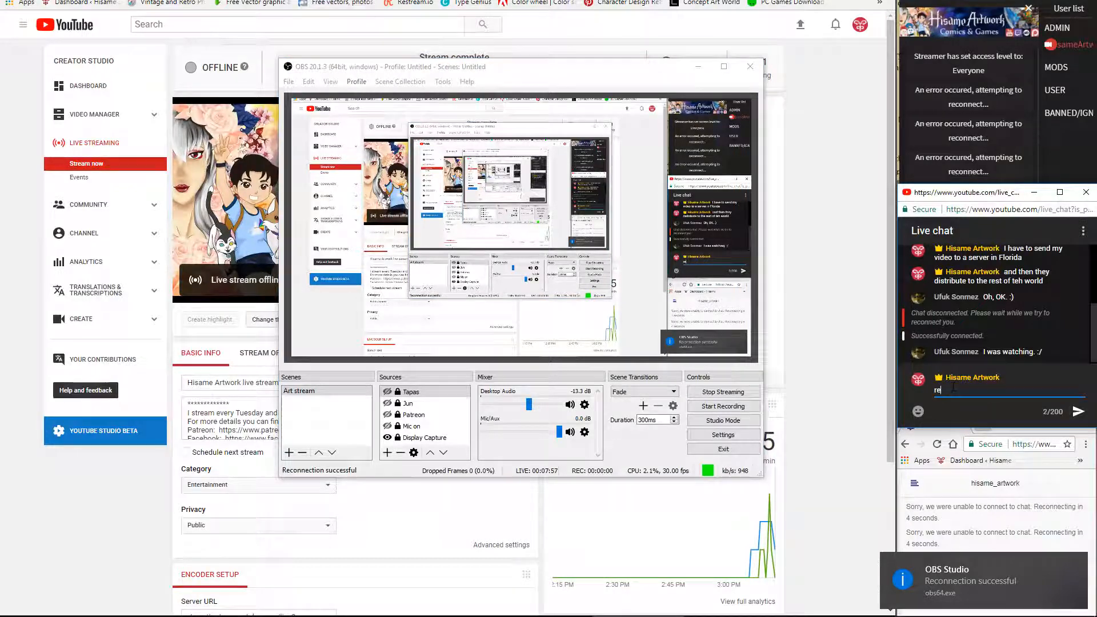
{"action": "type", "text": "cconecting"}
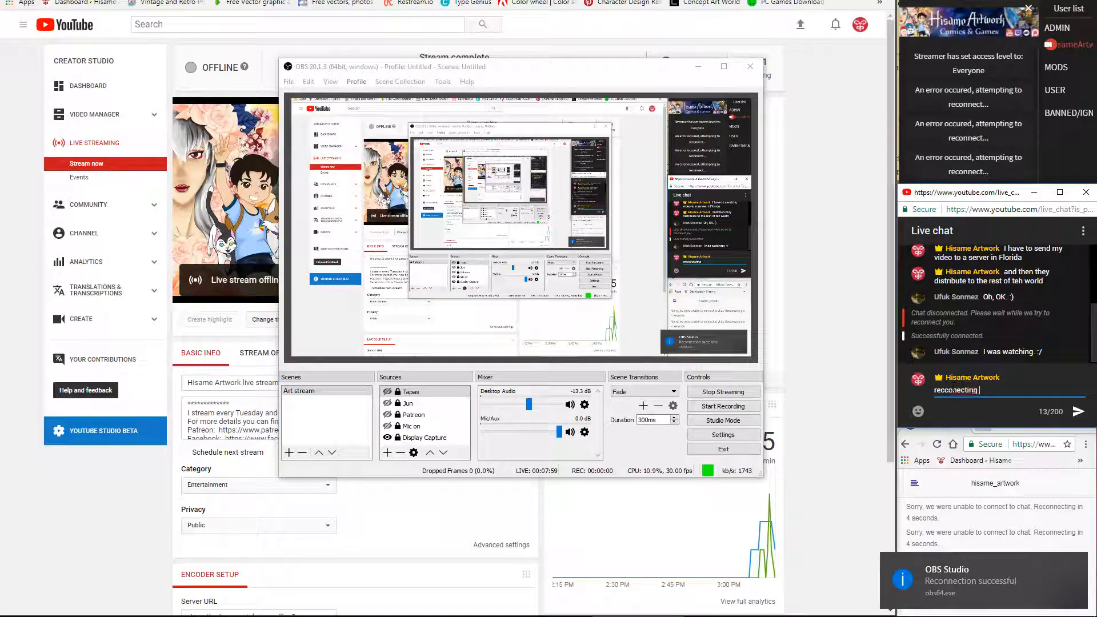
{"action": "key", "text": "Return"}
- Send the live chat message "my internet crashed sorry"
{"action": "type", "text": "my"}
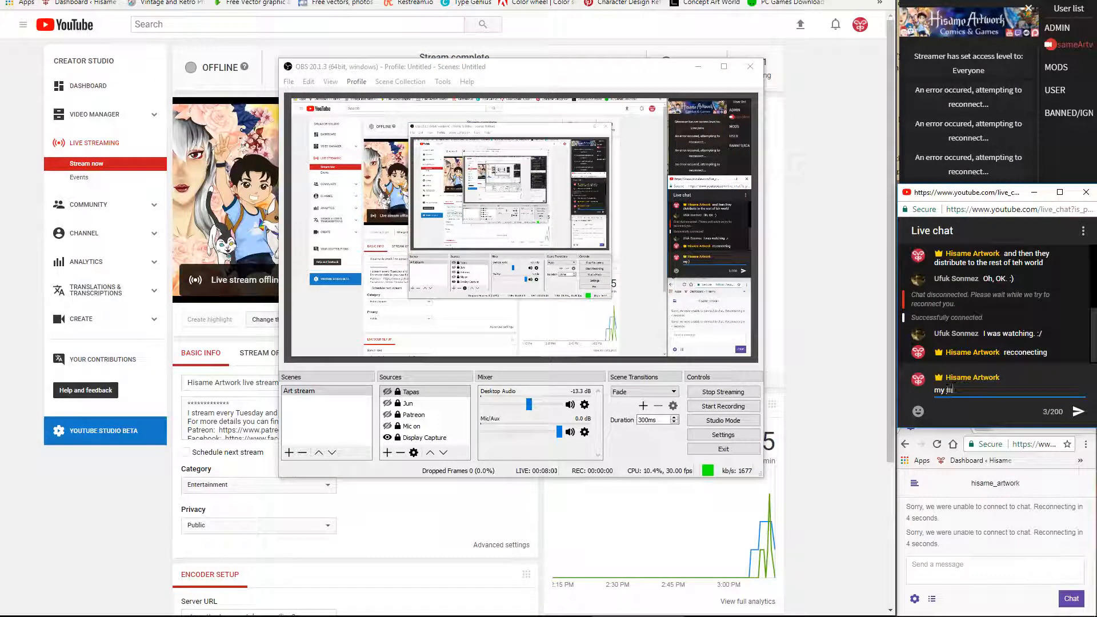
{"action": "type", "text": " internet crash"}
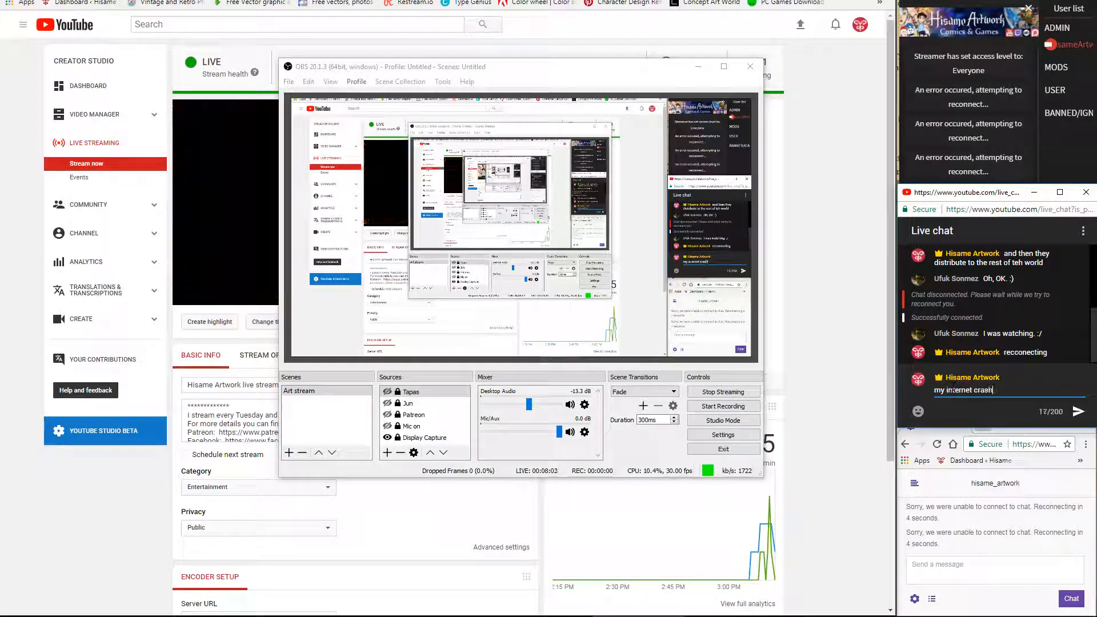
{"action": "type", "text": "ed sorry"}
{"action": "key", "text": "Return"}
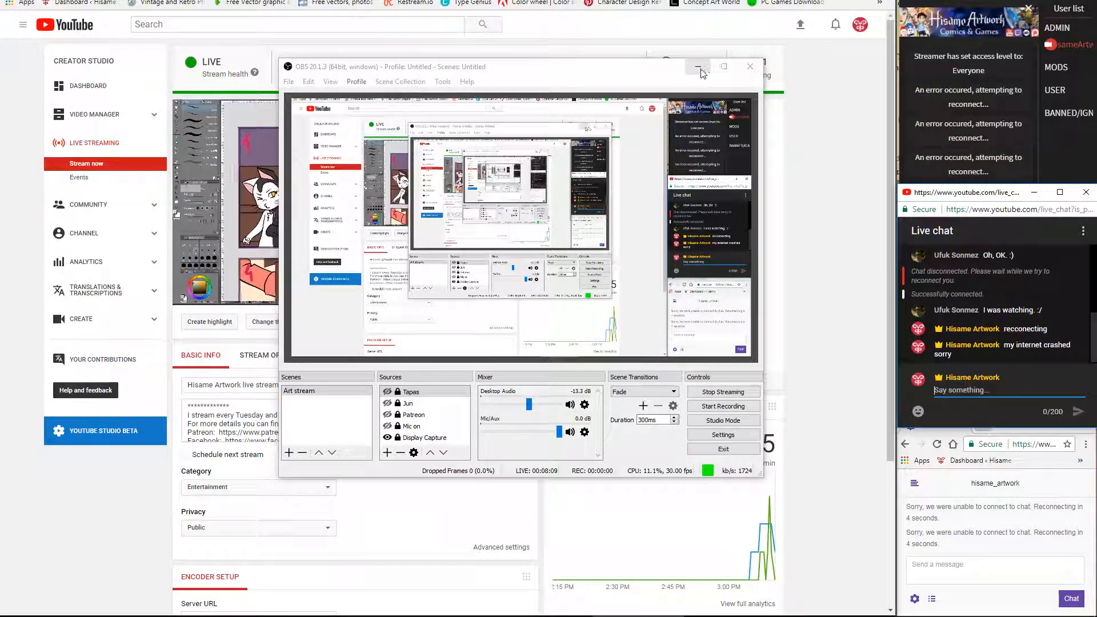
- Check the stream status in OBS and on the YouTube live dashboard, and return to the comic page in Clip Studio Paint
{"action": "left_click", "coordinate": [750, 66]}
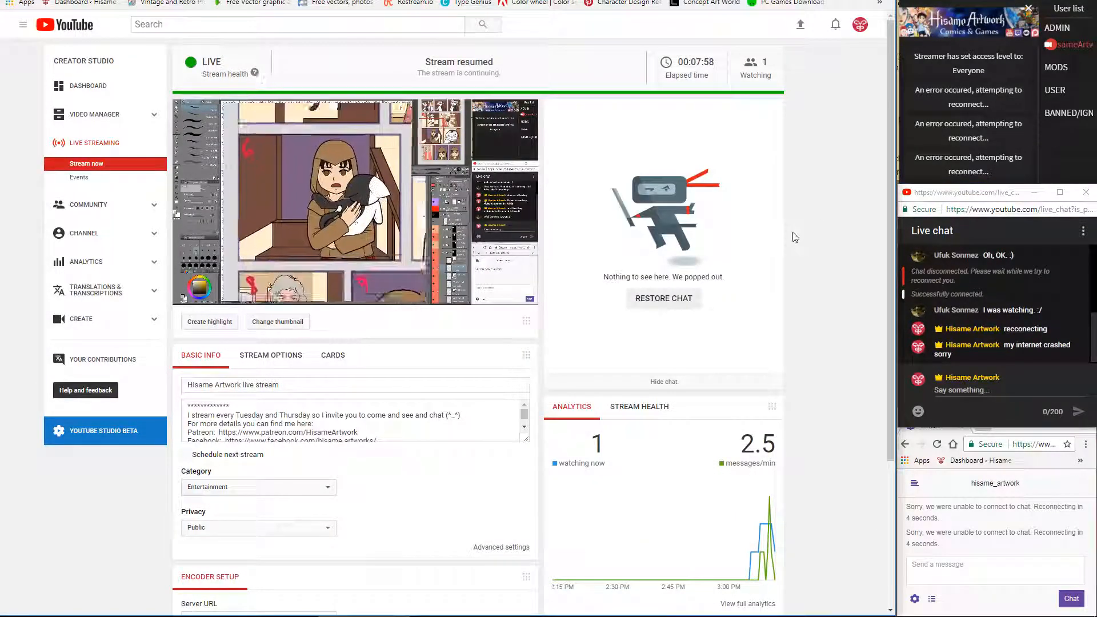
{"action": "key", "text": "alt+Tab"}
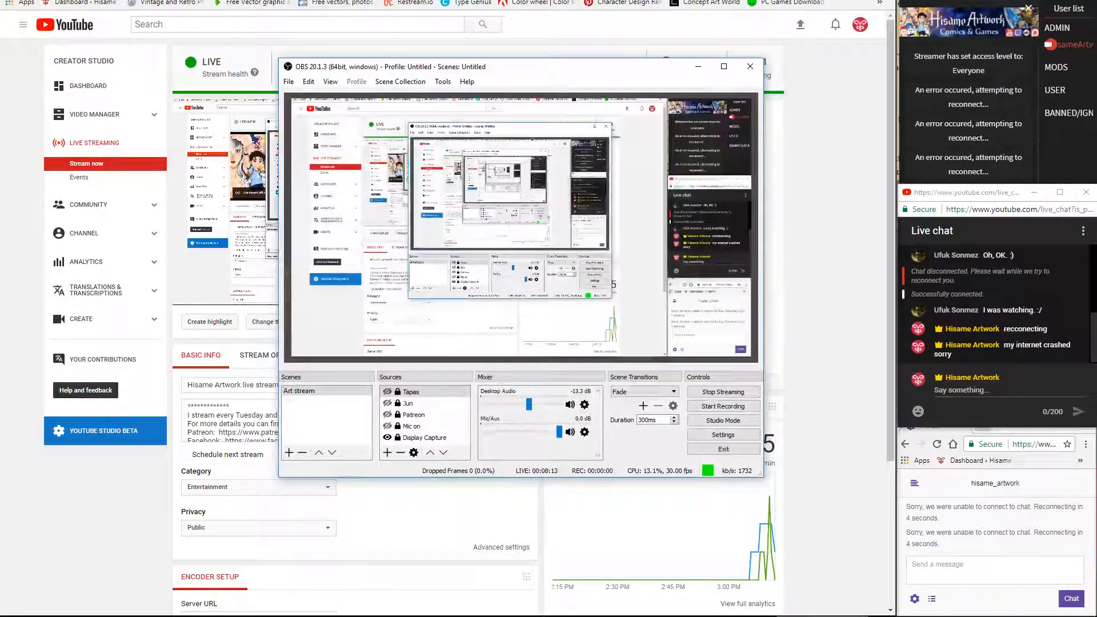
{"action": "key", "text": "alt+Tab"}
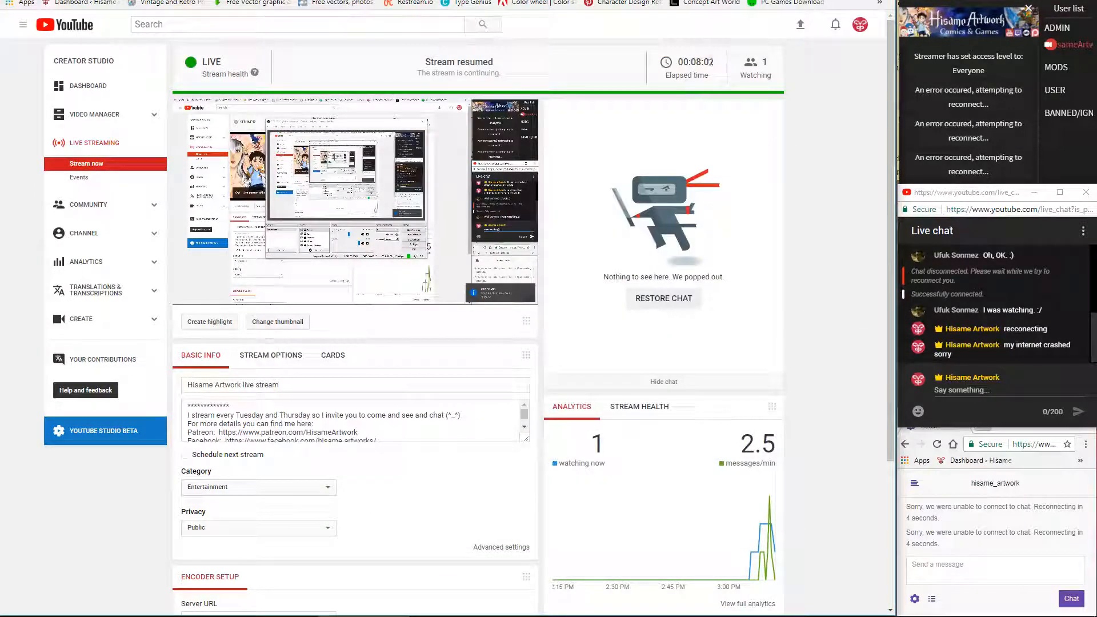
{"action": "key", "text": "alt+Tab"}
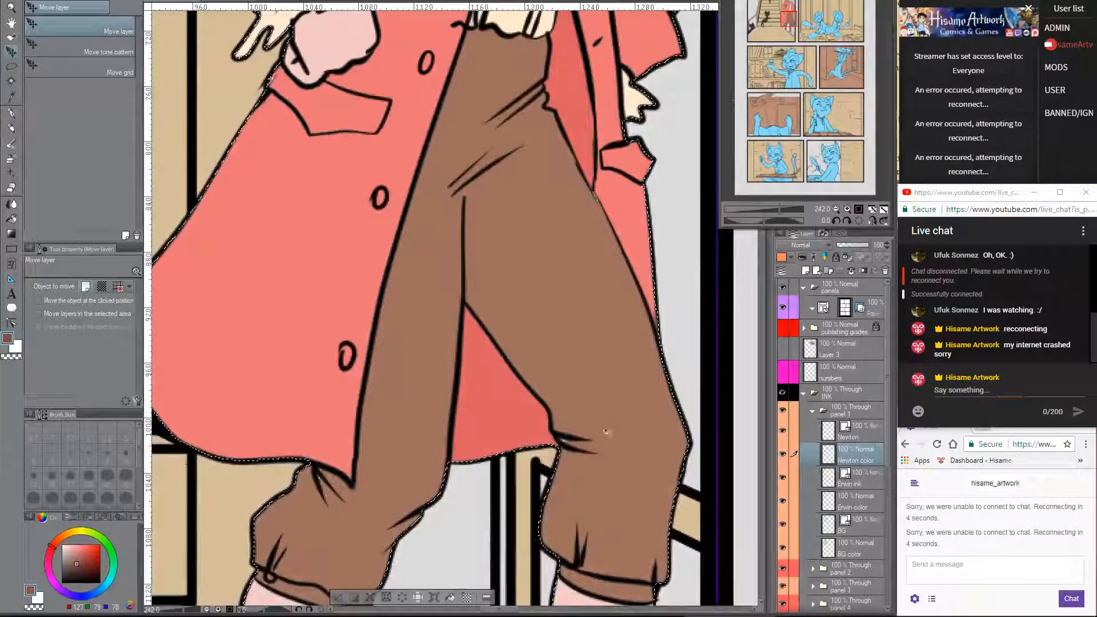
{"action": "key", "text": "p"}
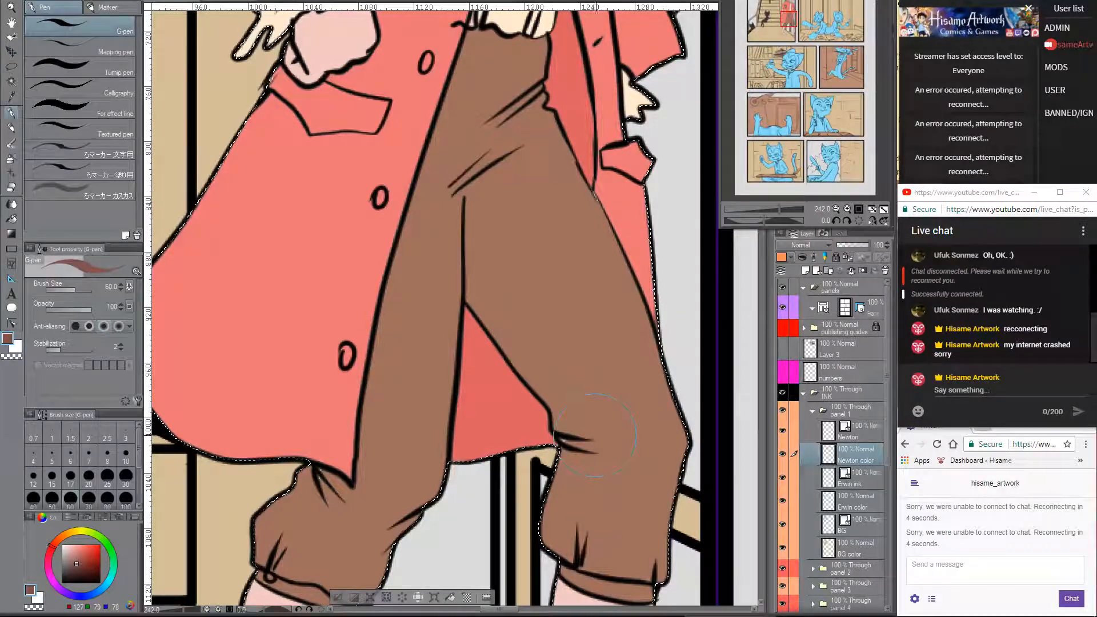
{"action": "left_click", "coordinate": [594, 435]}
{"action": "key", "text": "ctrl+z"}
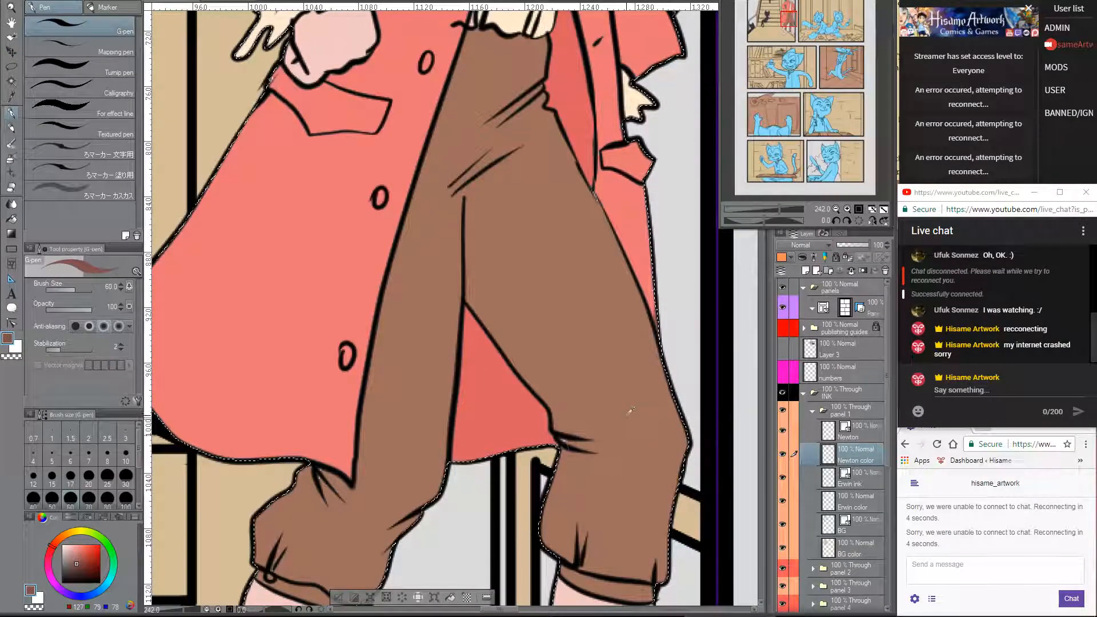
- Sample the trousers' brown and the coat lining's darker red and inspect the man's figure for remaining placeholder areas
{"action": "left_click", "coordinate": [631, 410], "text": "alt"}
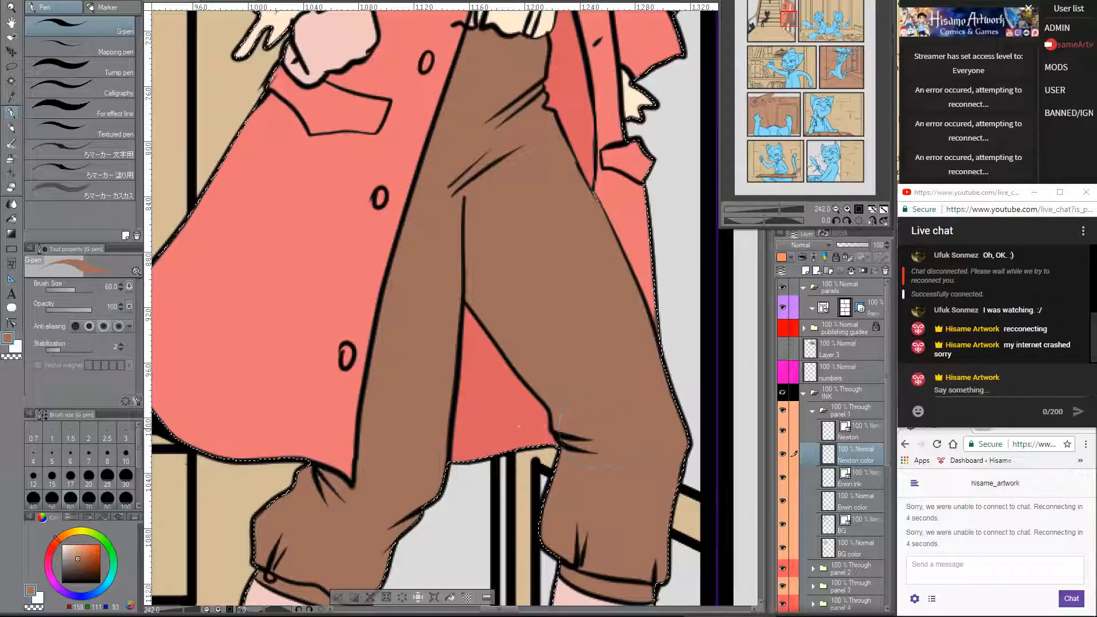
{"action": "left_click", "coordinate": [543, 422], "text": "alt"}
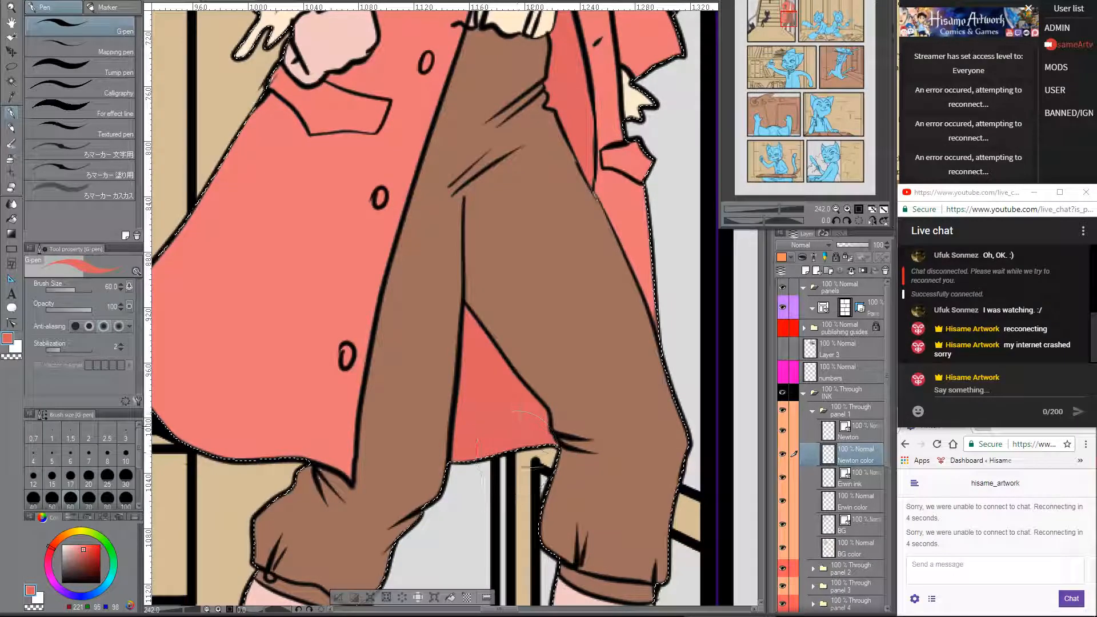
{"action": "scroll", "coordinate": [531, 434], "scroll_direction": "down", "scroll_amount": 5}
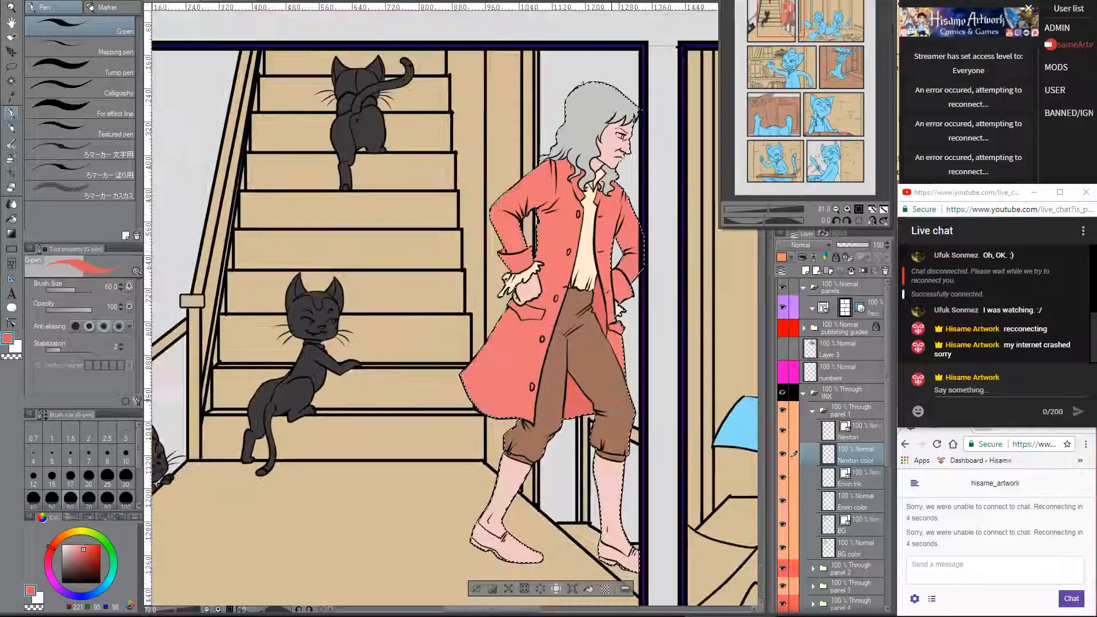
{"action": "scroll", "coordinate": [537, 381], "scroll_direction": "up", "scroll_amount": 1}
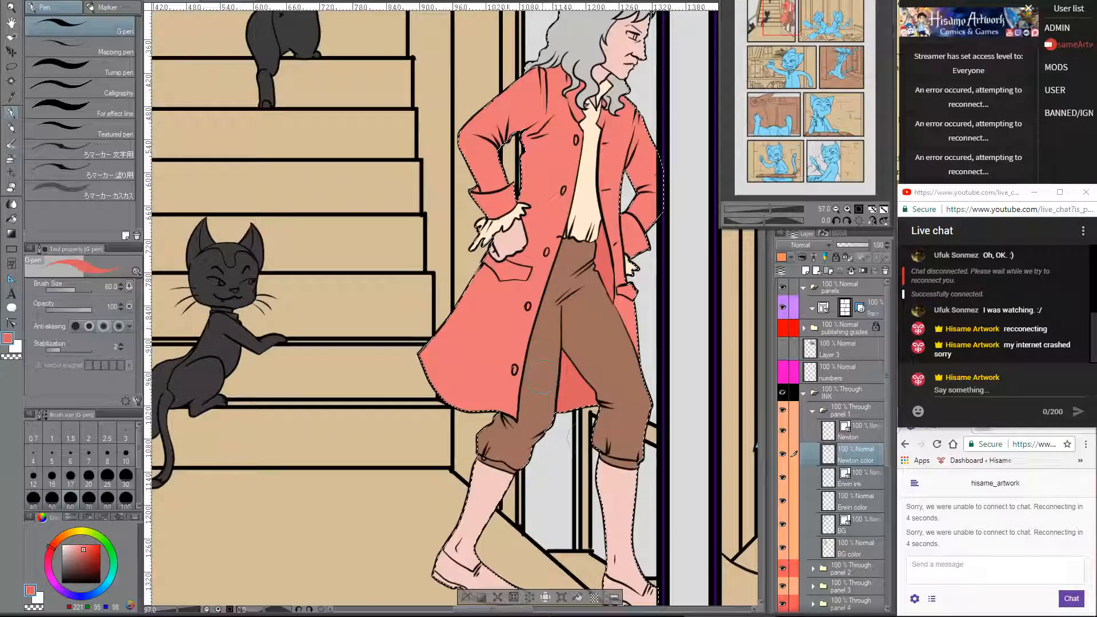
- Open "Character sheet_in.jpg" from the TAPASTIC-eng folder in Clip Studio Paint as a colour reference
{"action": "left_click", "coordinate": [90, 616]}
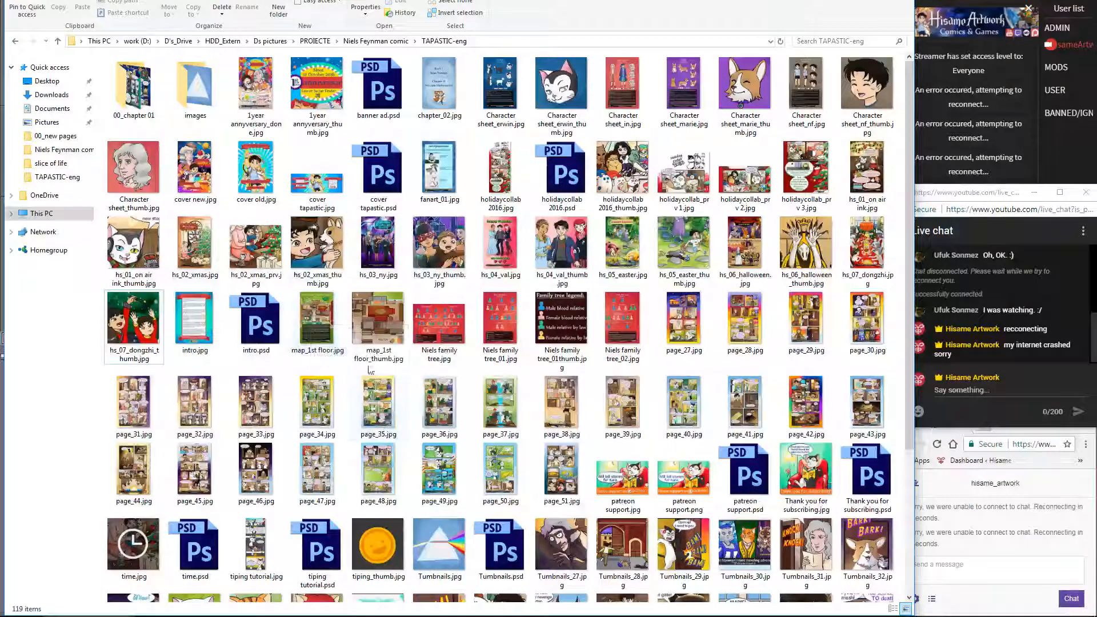
{"action": "left_click", "coordinate": [624, 90]}
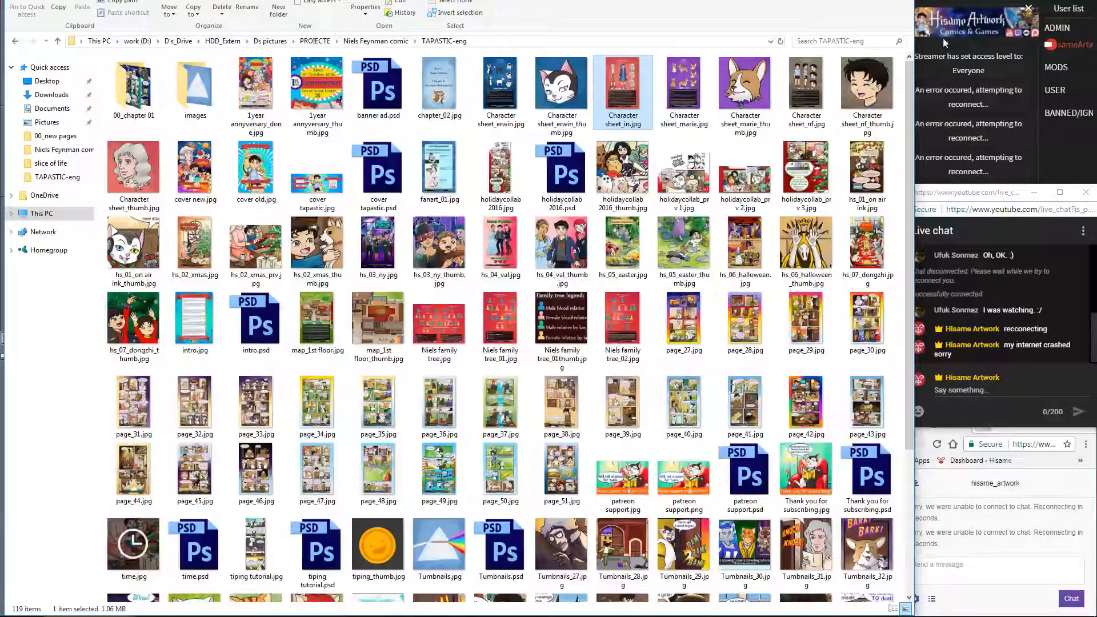
{"action": "left_click_drag", "start_coordinate": [912, 50], "coordinate": [759, 51]}
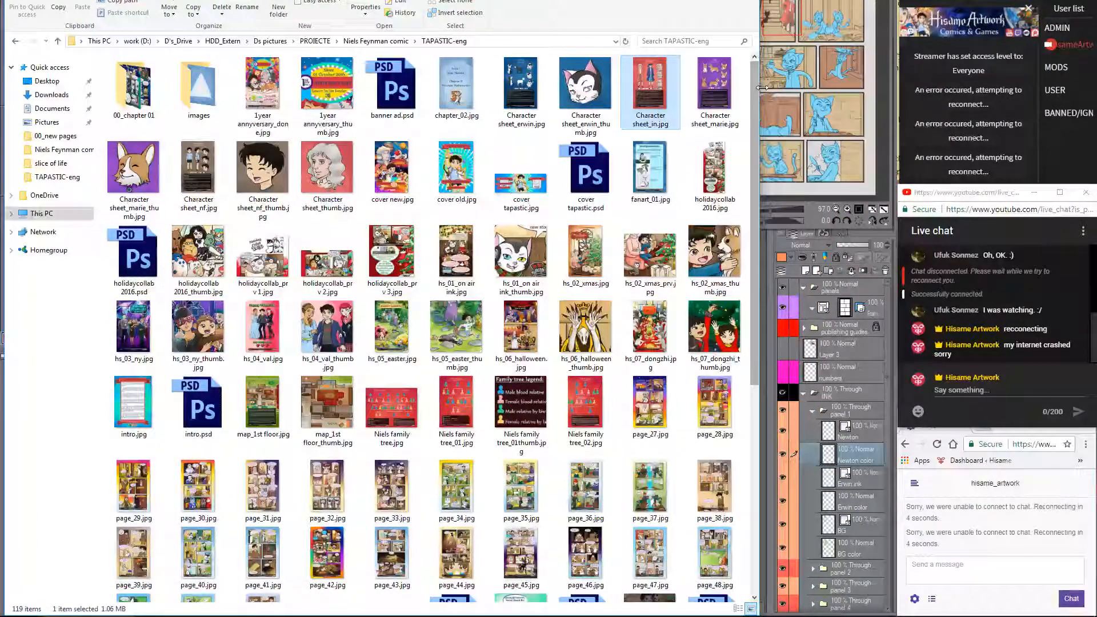
{"action": "left_click_drag", "start_coordinate": [758, 89], "coordinate": [631, 96]}
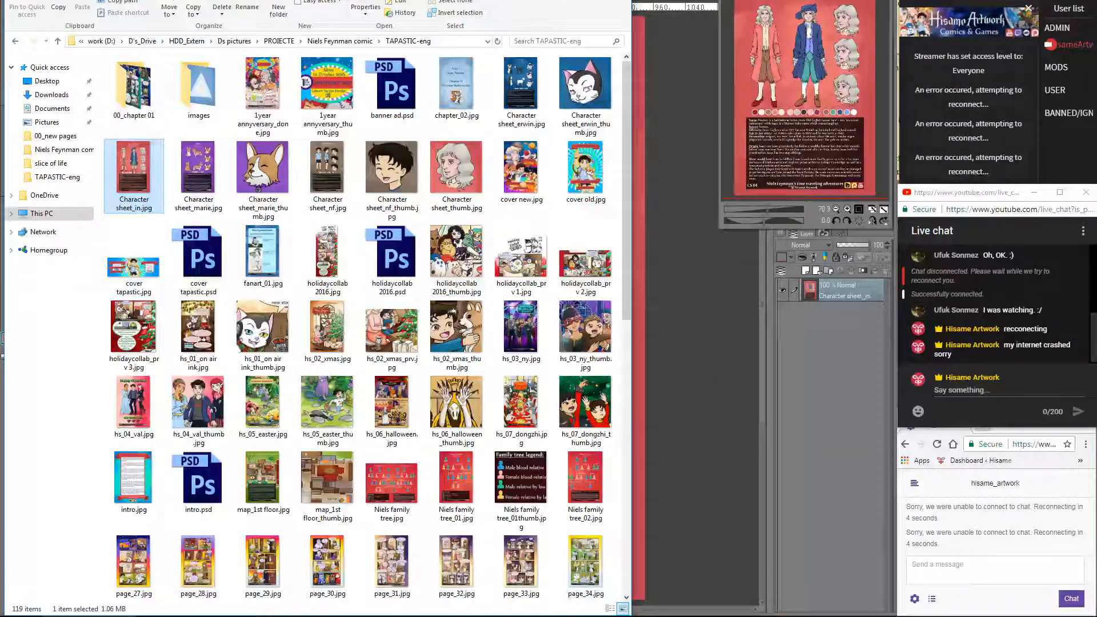
{"action": "left_click", "coordinate": [673, 414]}
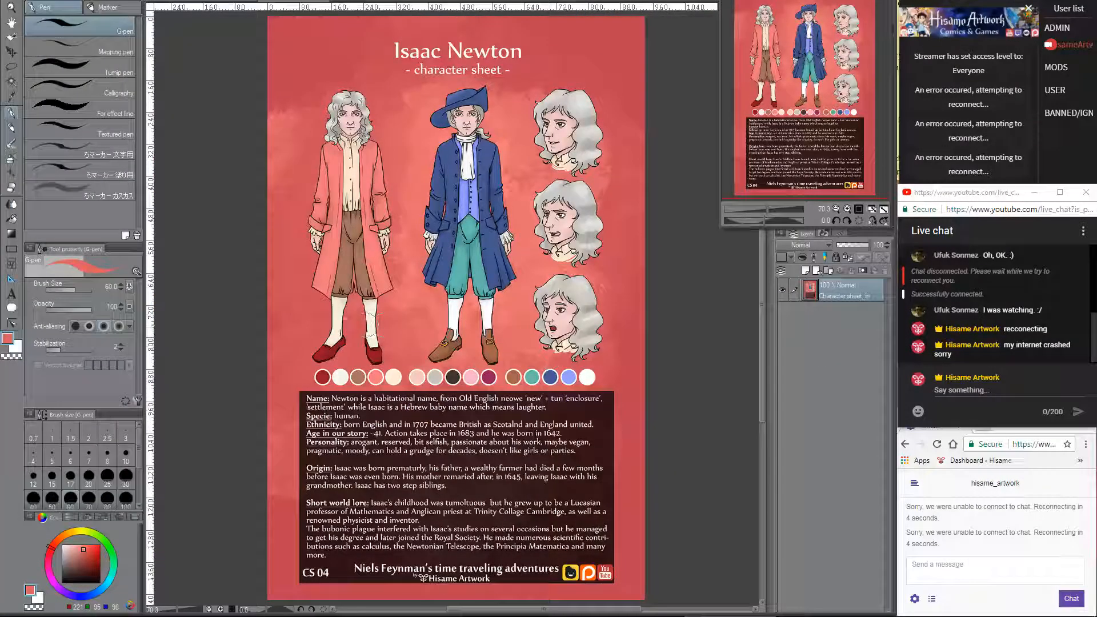
- Sample the stockings' off-white from the Isaac Newton character sheet and fill both of the man's stockings on the comic page
{"action": "left_click", "coordinate": [341, 318], "text": "alt"}
{"action": "key", "text": "ctrl+Tab"}
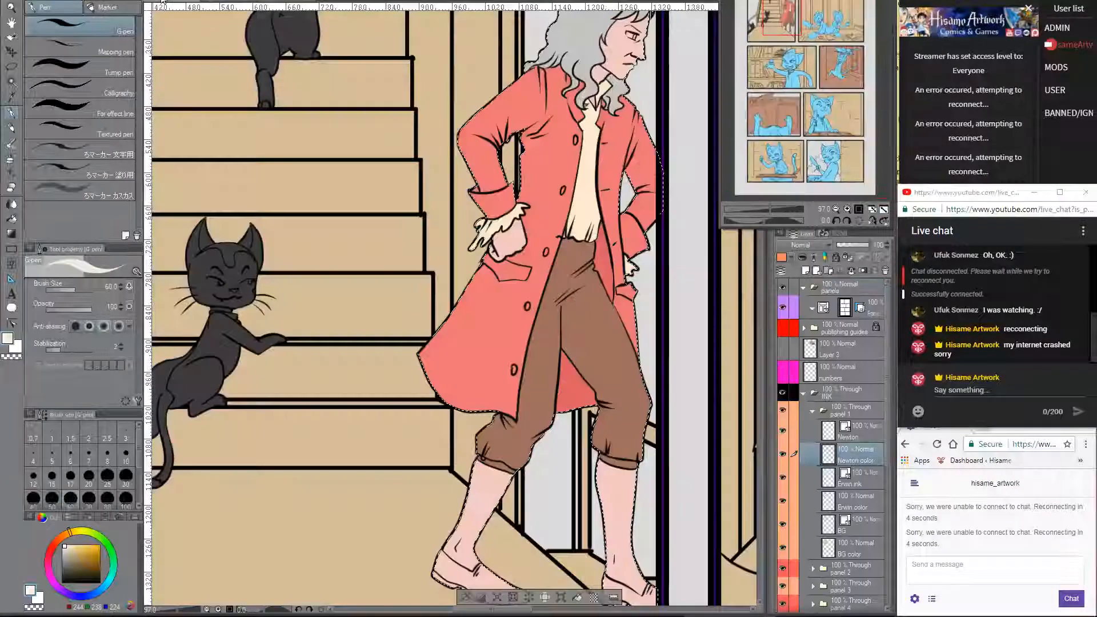
{"action": "left_click_drag", "start_coordinate": [575, 458], "coordinate": [575, 329]}
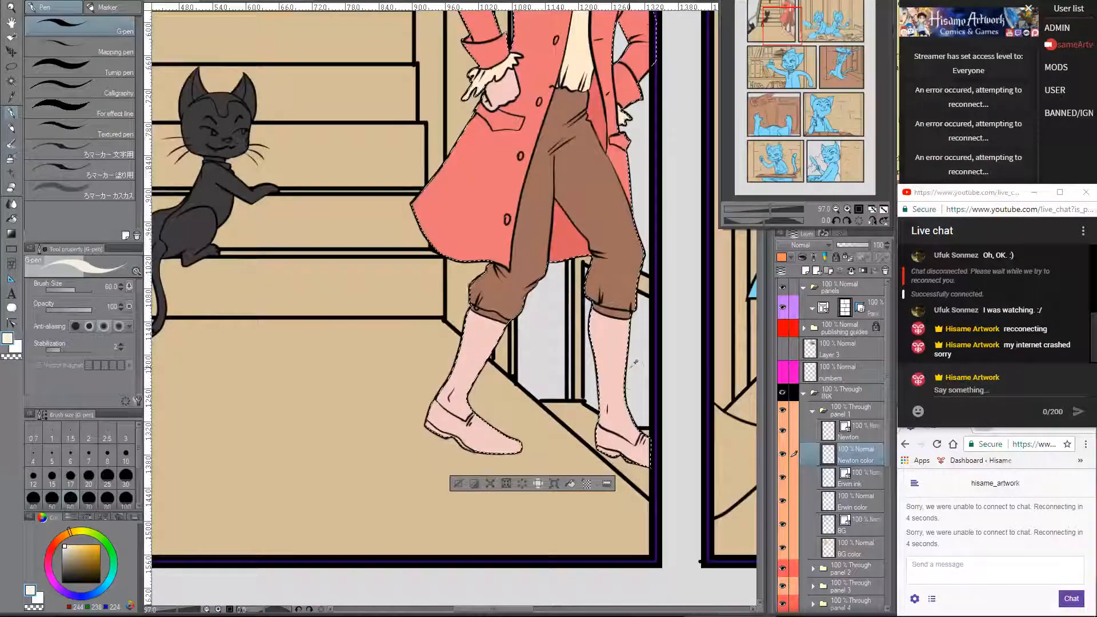
{"action": "scroll", "coordinate": [581, 341], "scroll_direction": "up", "scroll_amount": 2}
{"action": "scroll", "coordinate": [516, 354], "scroll_direction": "up", "scroll_amount": 2}
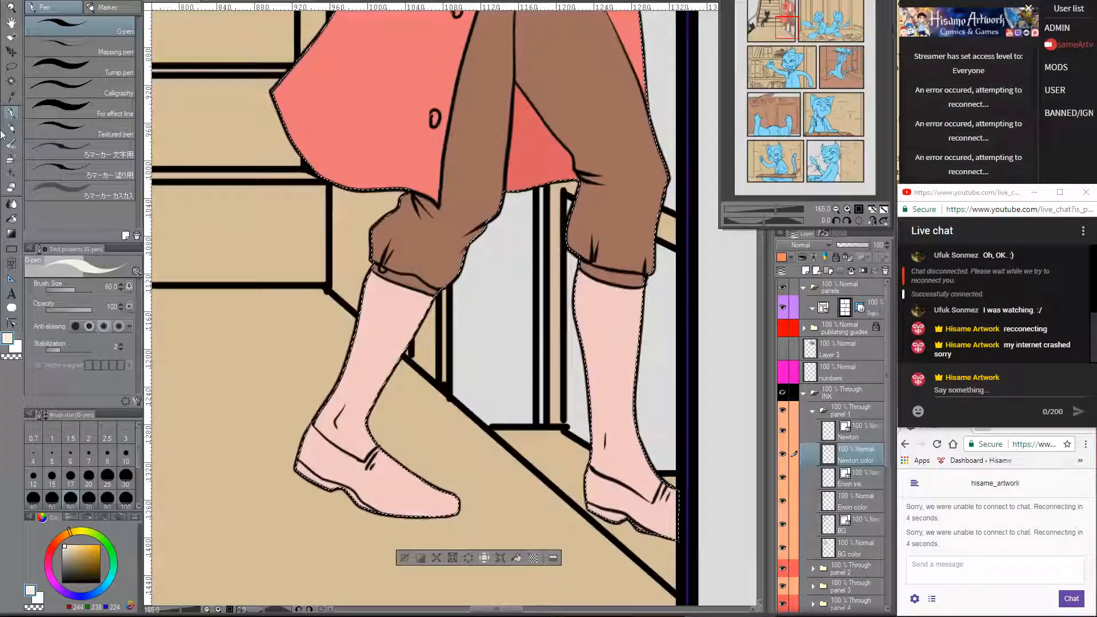
{"action": "left_click", "coordinate": [11, 218]}
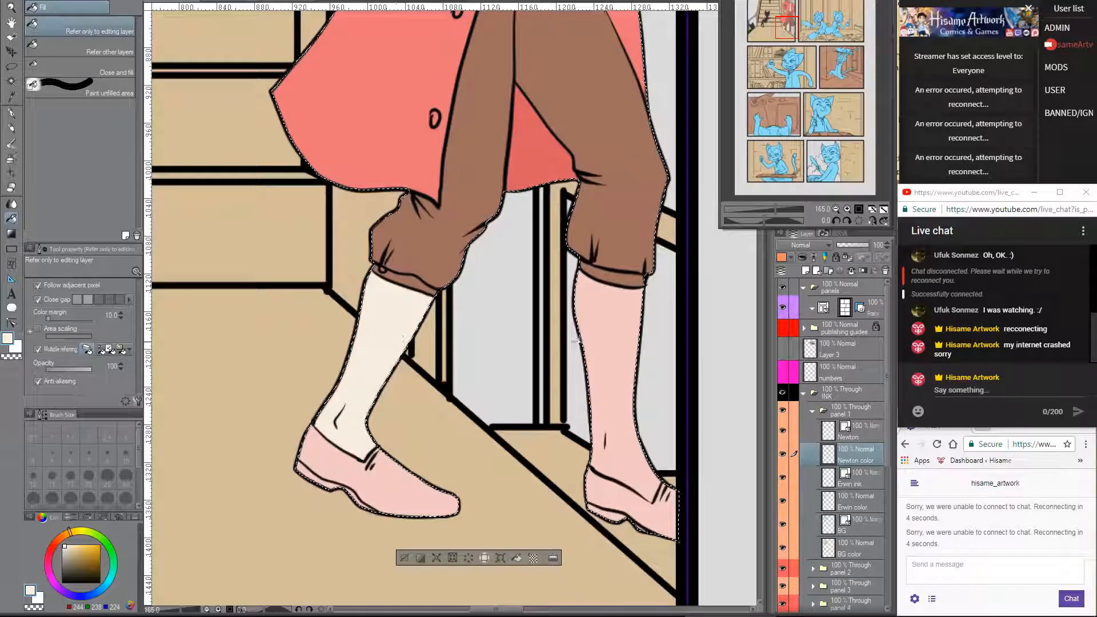
{"action": "left_click", "coordinate": [595, 424]}
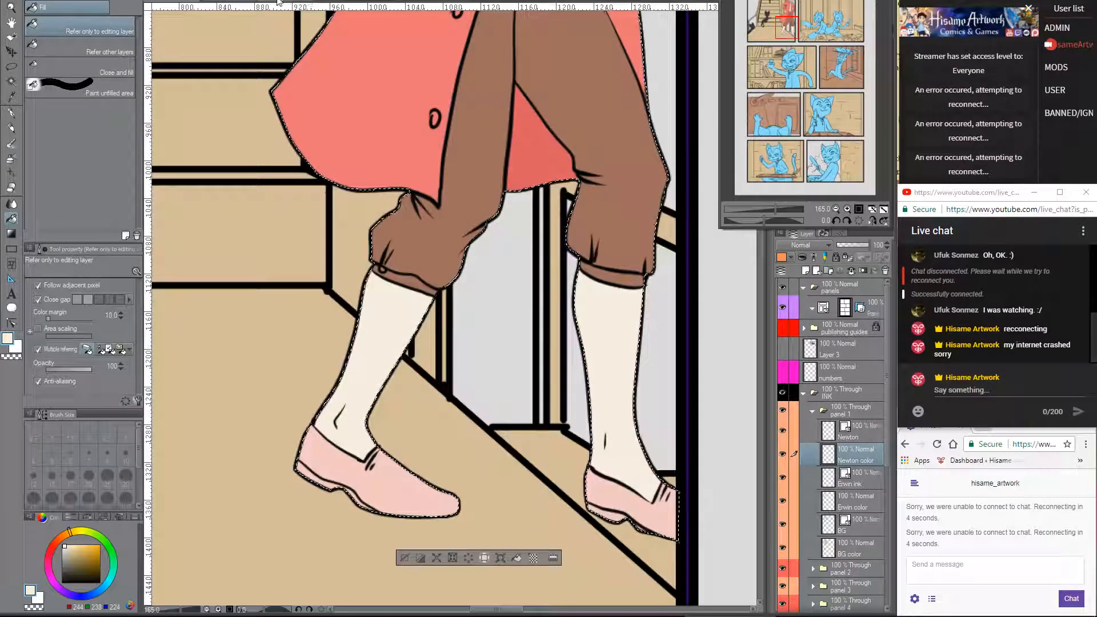
- Sample the shoes' dark red from the character sheet and fill the upper part of both of the man's shoes
{"action": "key", "text": "ctrl+Tab"}
{"action": "left_click", "coordinate": [326, 367], "text": "alt"}
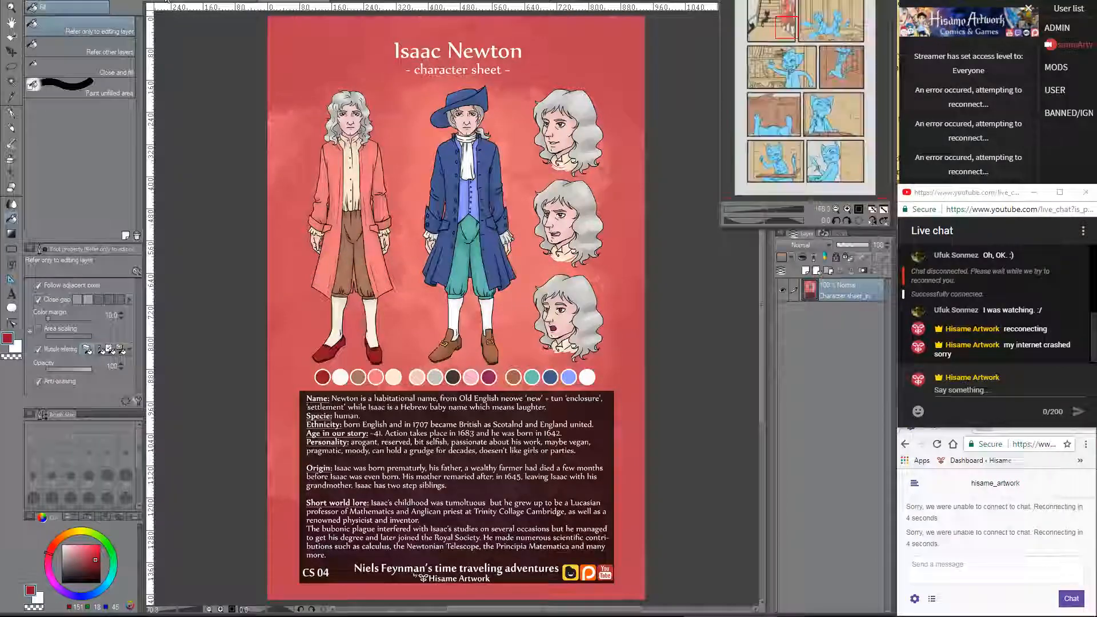
{"action": "key", "text": "ctrl+Tab"}
{"action": "left_click", "coordinate": [383, 479]}
{"action": "left_click", "coordinate": [623, 500]}
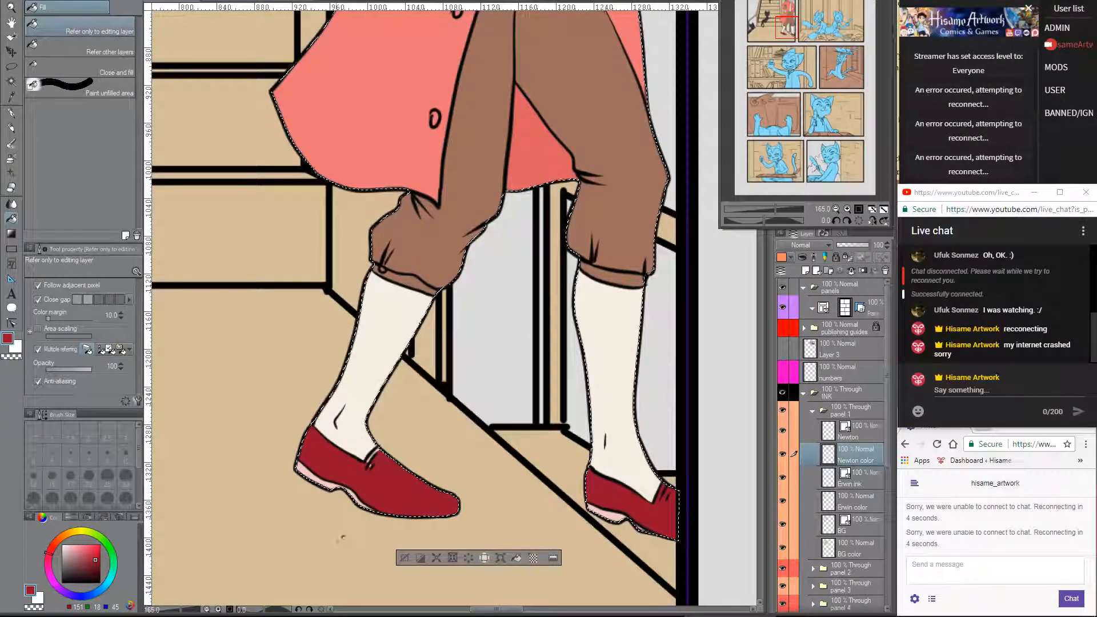
{"action": "scroll", "coordinate": [338, 538], "scroll_direction": "up", "scroll_amount": 3}
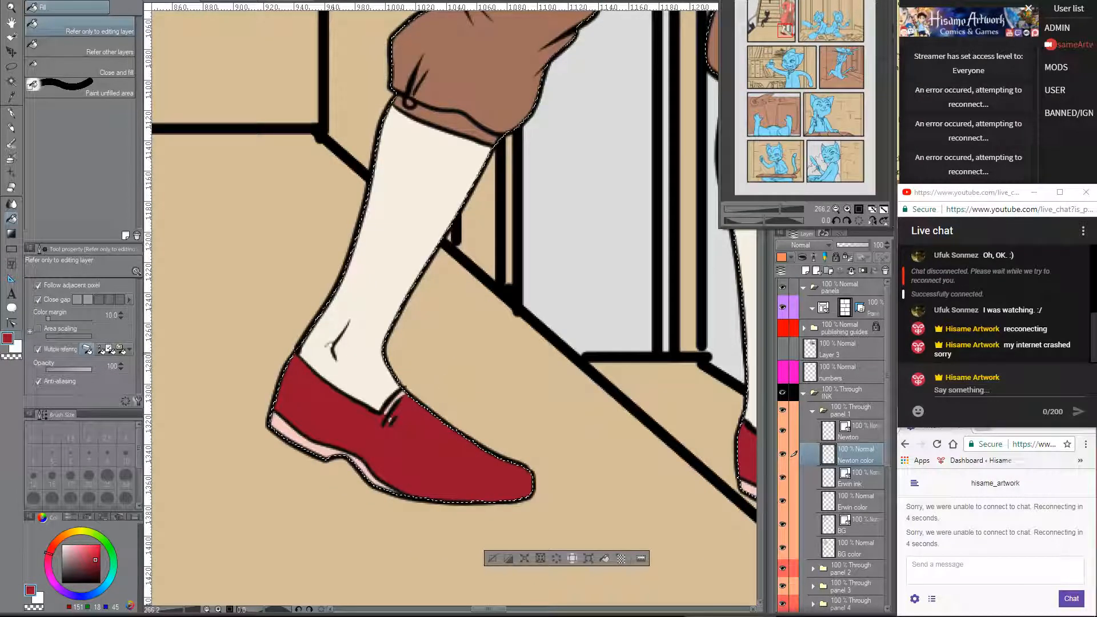
- Touch up the missed spots around the openings of both shoes in dark red with the G-pen at size 20
{"action": "key", "text": "p"}
{"action": "key", "text": "bracketleft"}
{"action": "key", "text": "bracketleft"}
{"action": "key", "text": "bracketleft"}
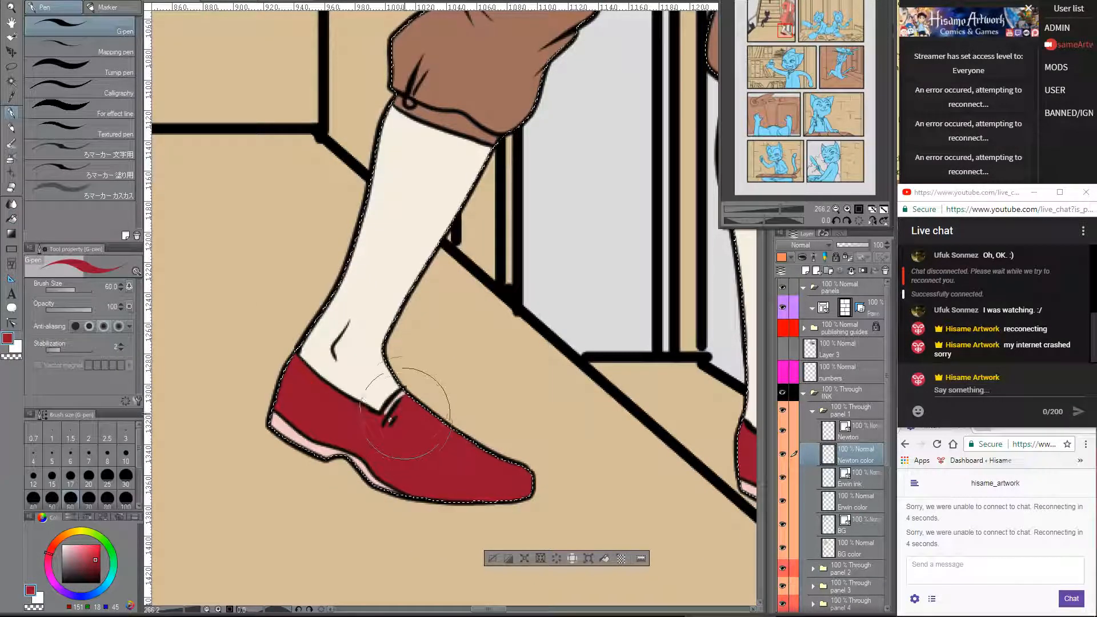
{"action": "key", "text": "bracketleft"}
{"action": "key", "text": "bracketleft"}
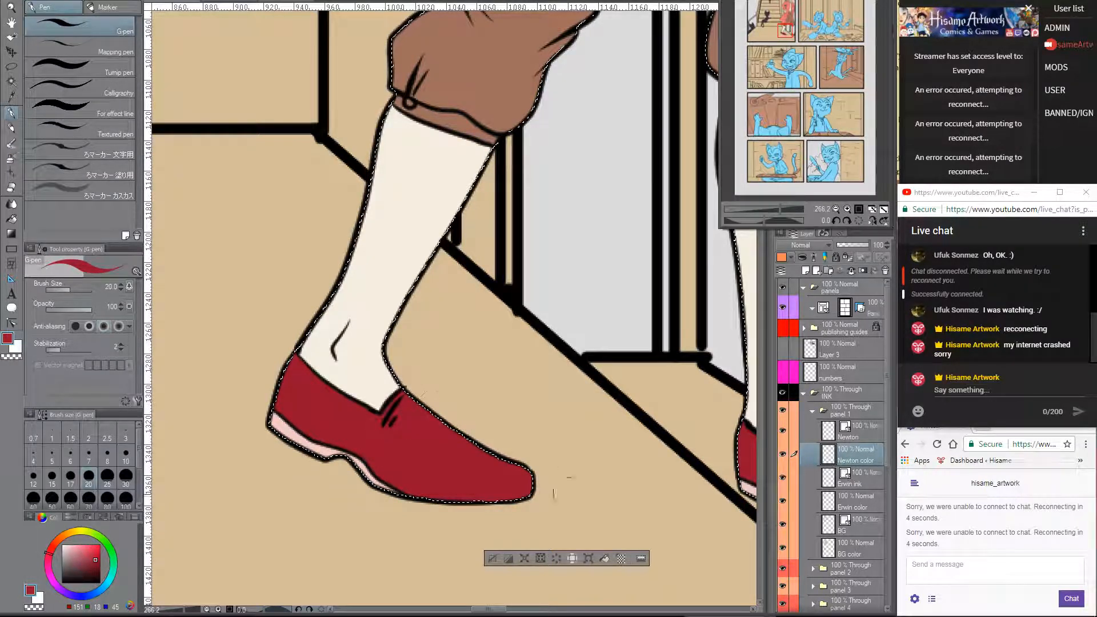
{"action": "scroll", "coordinate": [504, 475], "scroll_direction": "down", "scroll_amount": 3}
{"action": "scroll", "coordinate": [504, 475], "scroll_direction": "right", "scroll_amount": 5}
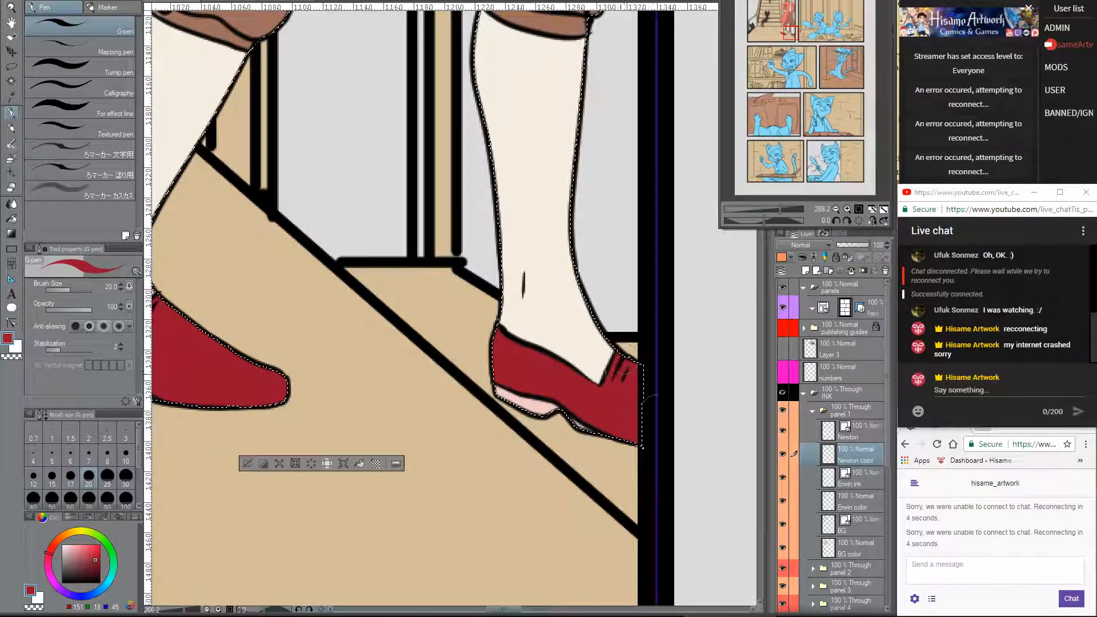
{"action": "scroll", "coordinate": [647, 393], "scroll_direction": "left", "scroll_amount": 6}
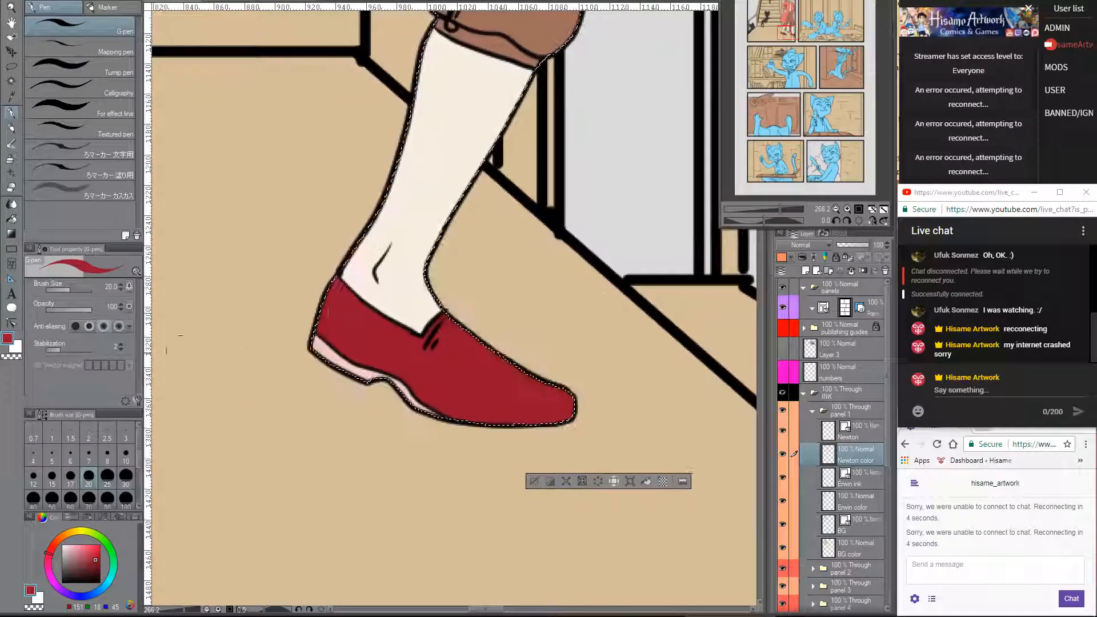
- Paint the soles of both of the man's shoes a muted dark red that is duller than the uppers
{"action": "left_click_drag", "start_coordinate": [96, 557], "coordinate": [99, 569]}
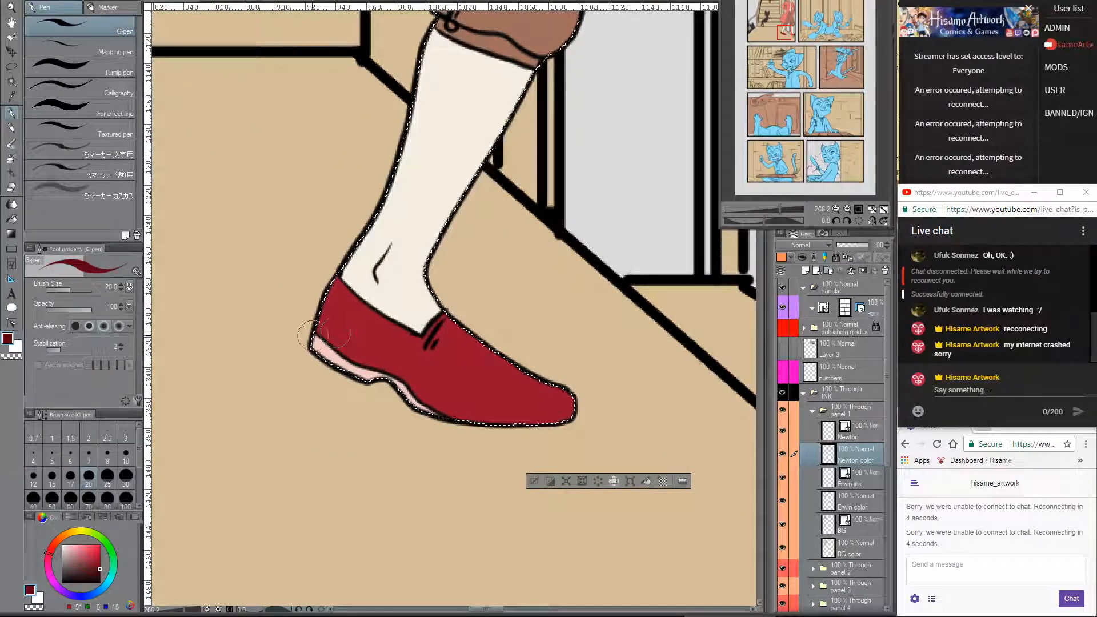
{"action": "left_click_drag", "start_coordinate": [320, 340], "coordinate": [343, 366]}
{"action": "left_click_drag", "start_coordinate": [88, 577], "coordinate": [80, 566]}
{"action": "left_click_drag", "start_coordinate": [344, 366], "coordinate": [310, 343]}
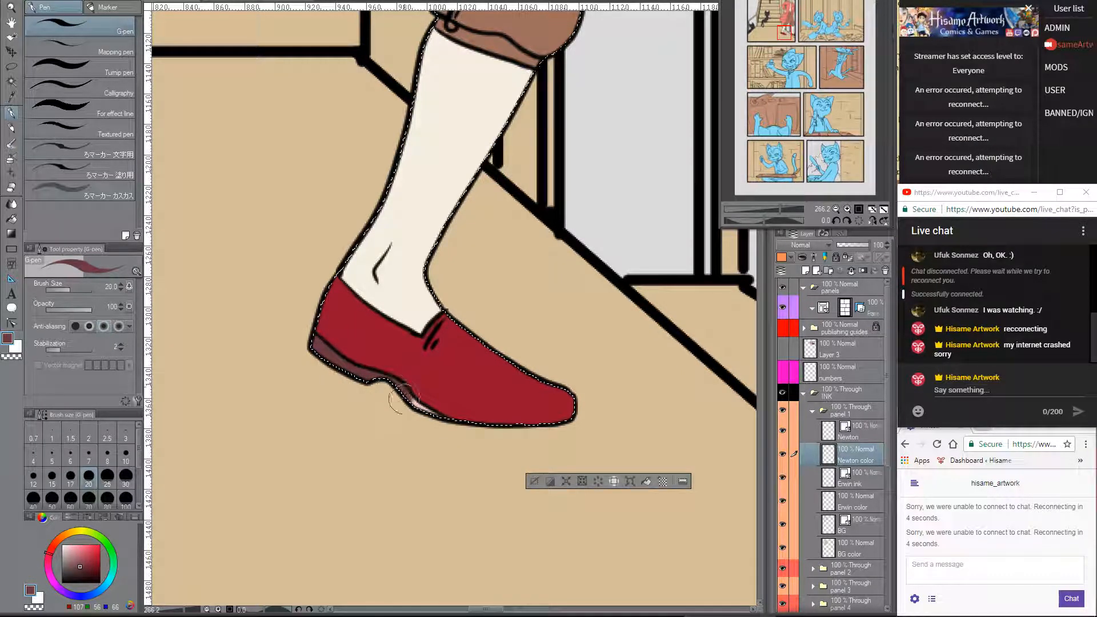
{"action": "left_click_drag", "start_coordinate": [404, 398], "coordinate": [417, 411]}
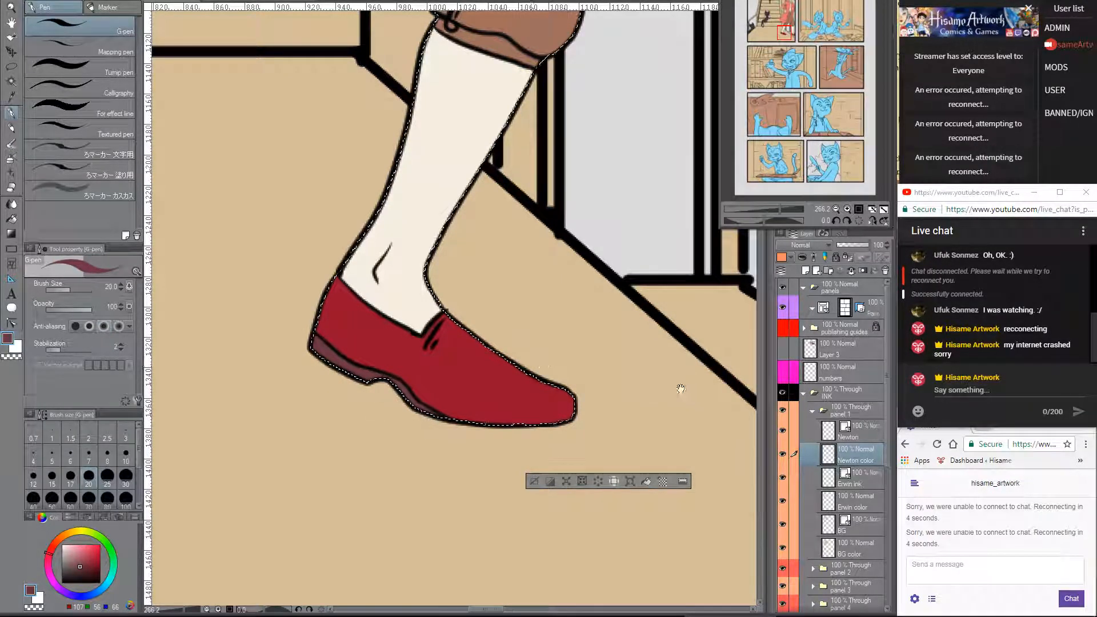
{"action": "mouse_move", "coordinate": [680, 385]}
{"action": "left_mouse_down"}
{"action": "mouse_move", "coordinate": [184, 343]}
{"action": "mouse_move", "coordinate": [281, 320]}
{"action": "left_mouse_up"}
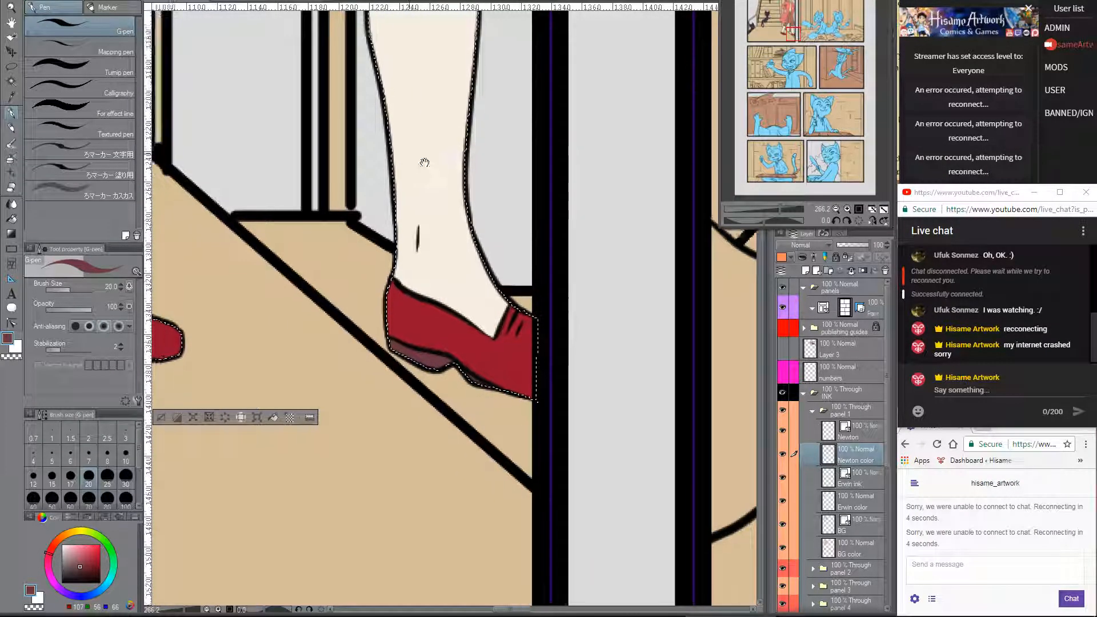
- Sample the trousers' brown, touch up missed spots around the knee cuffs and check the man's whole figure
{"action": "left_click_drag", "start_coordinate": [423, 162], "coordinate": [690, 345]}
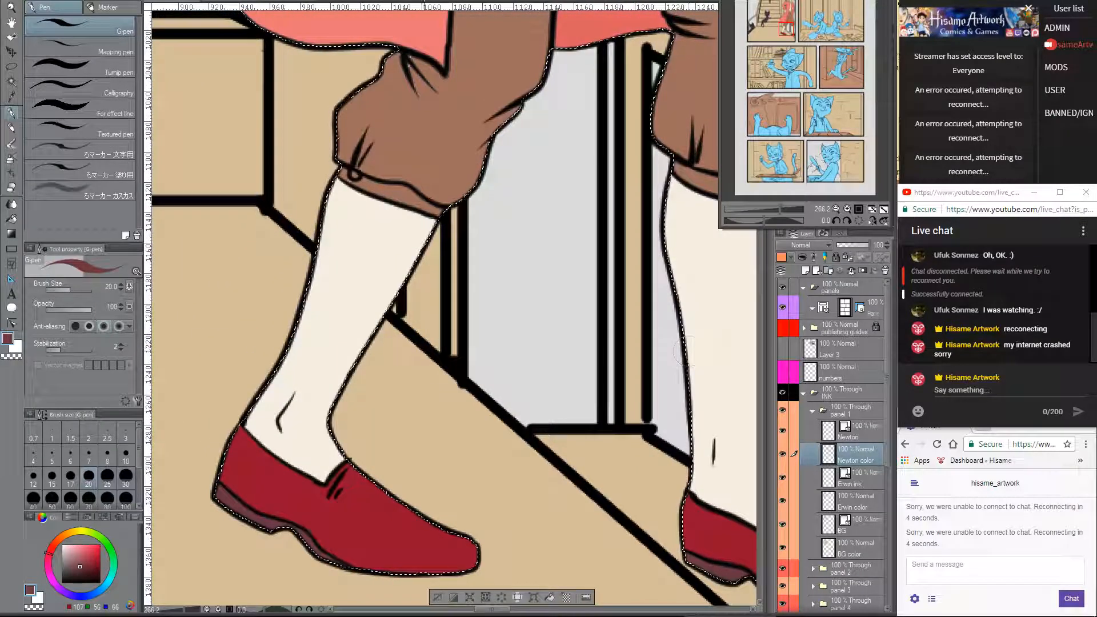
{"action": "left_click", "coordinate": [347, 126], "text": "alt"}
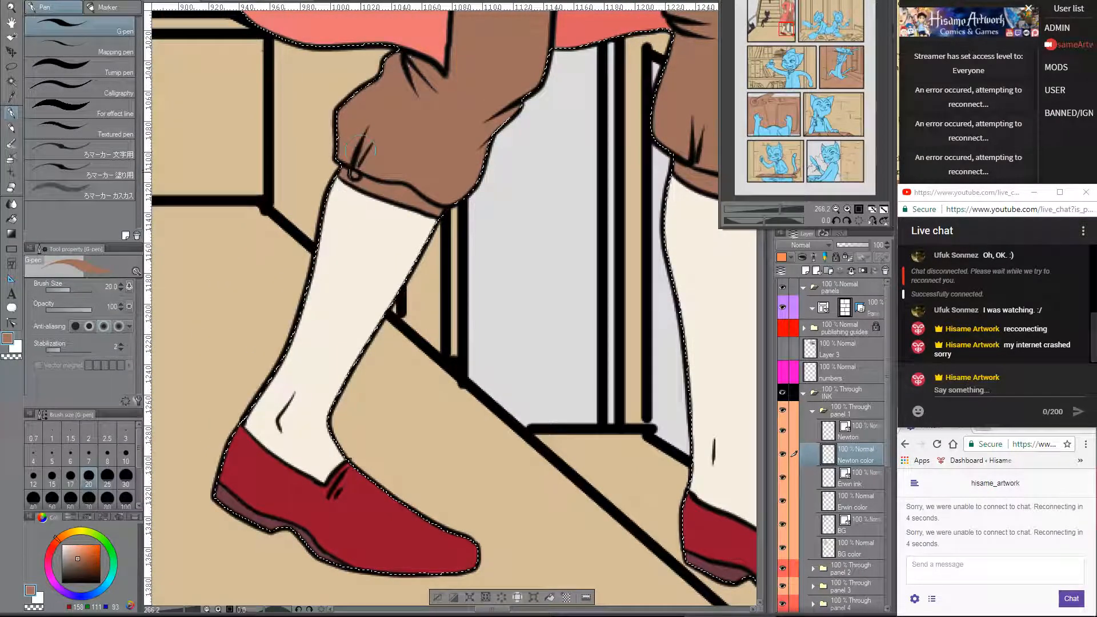
{"action": "left_click_drag", "start_coordinate": [568, 127], "coordinate": [425, 248]}
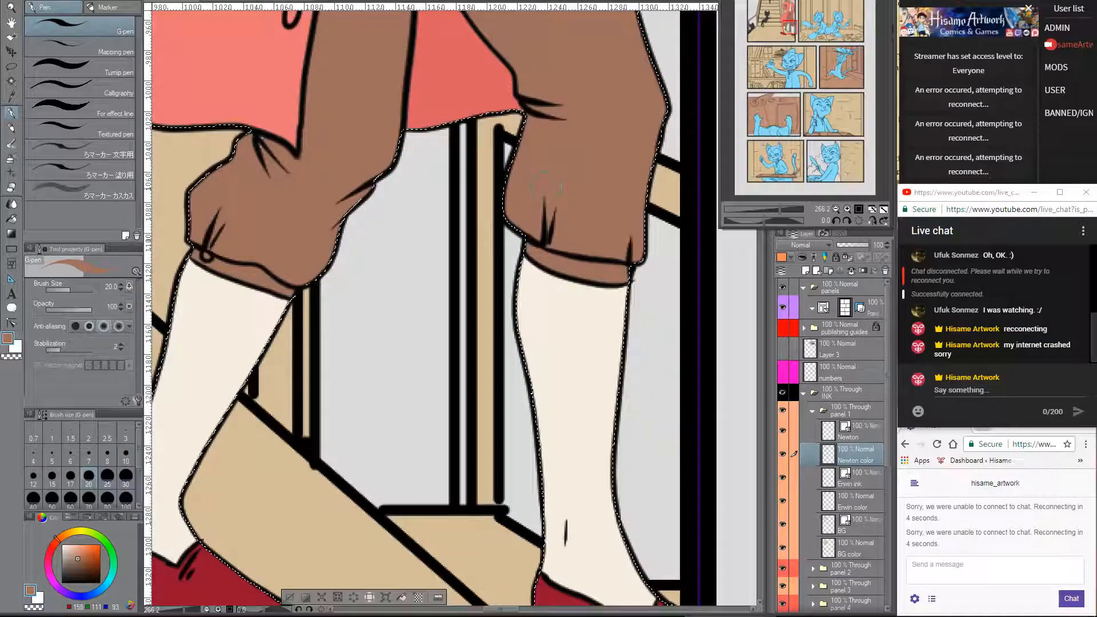
{"action": "scroll", "coordinate": [578, 381], "scroll_direction": "down", "scroll_amount": 4}
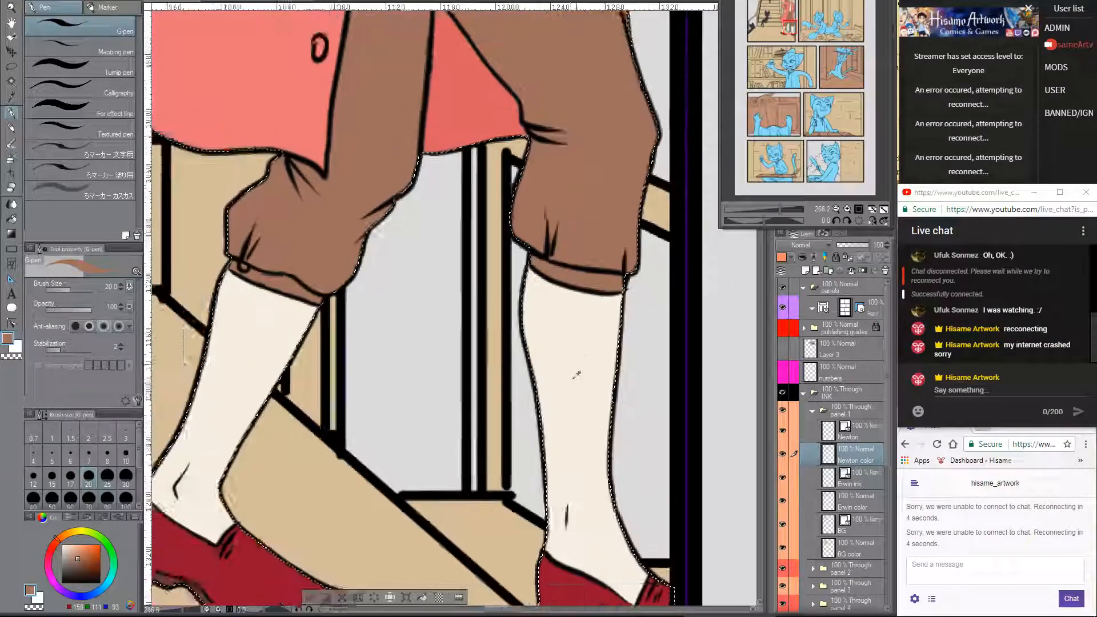
{"action": "scroll", "coordinate": [576, 376], "scroll_direction": "down", "scroll_amount": 4}
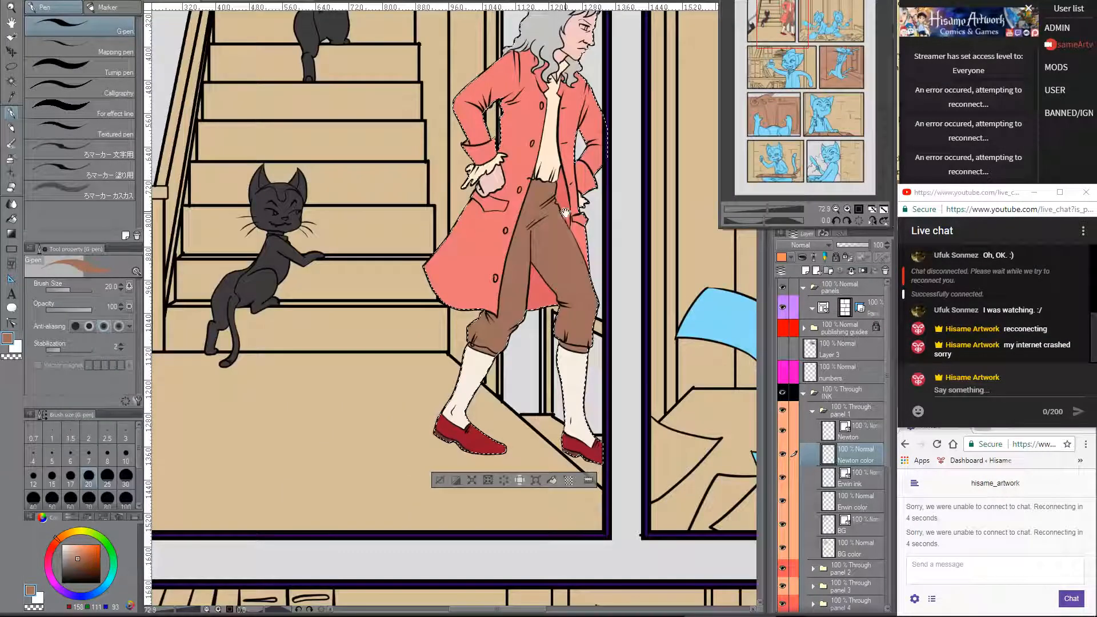
{"action": "scroll", "coordinate": [660, 197], "scroll_direction": "up", "scroll_amount": 5}
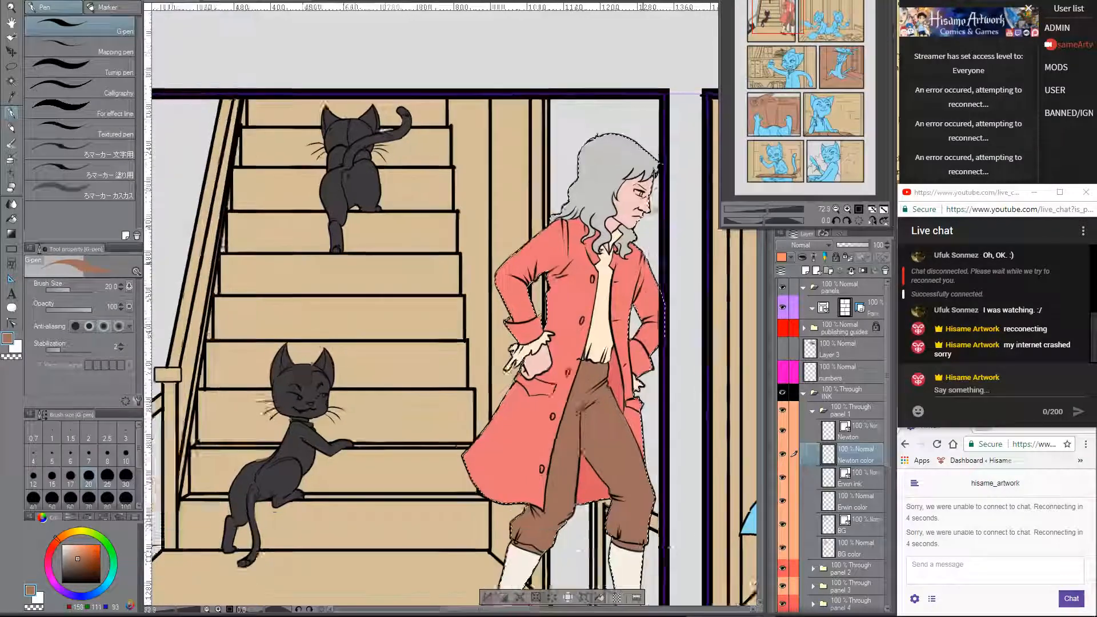
- Paint the man's eye white and its iris dark reddish brown with the G-pen at size 12
{"action": "scroll", "coordinate": [656, 194], "scroll_direction": "up", "scroll_amount": 8}
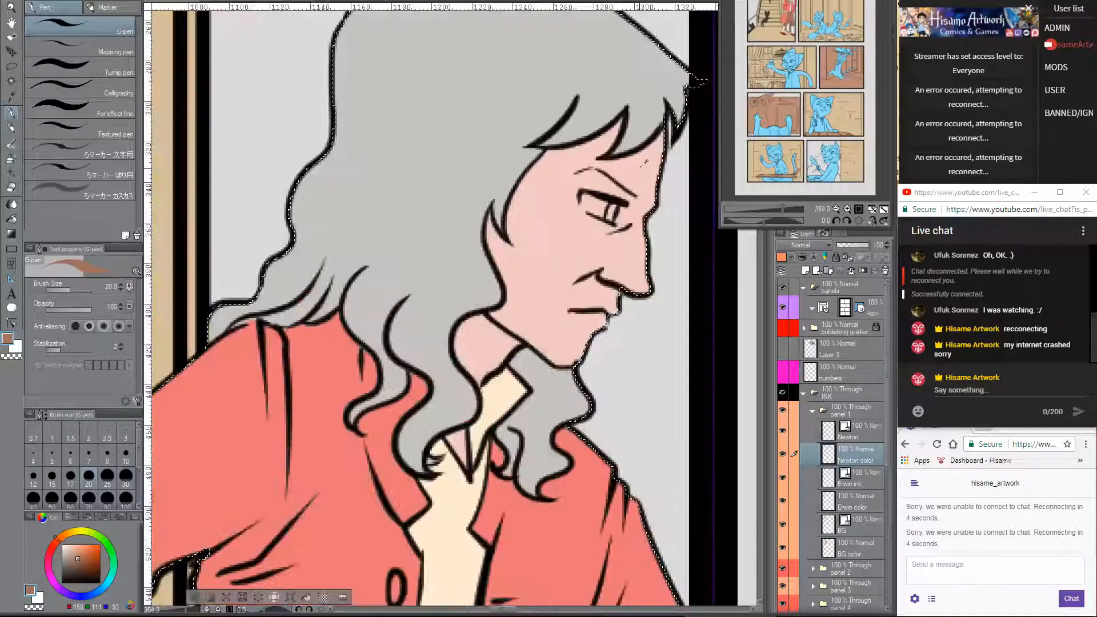
{"action": "left_click", "coordinate": [62, 545]}
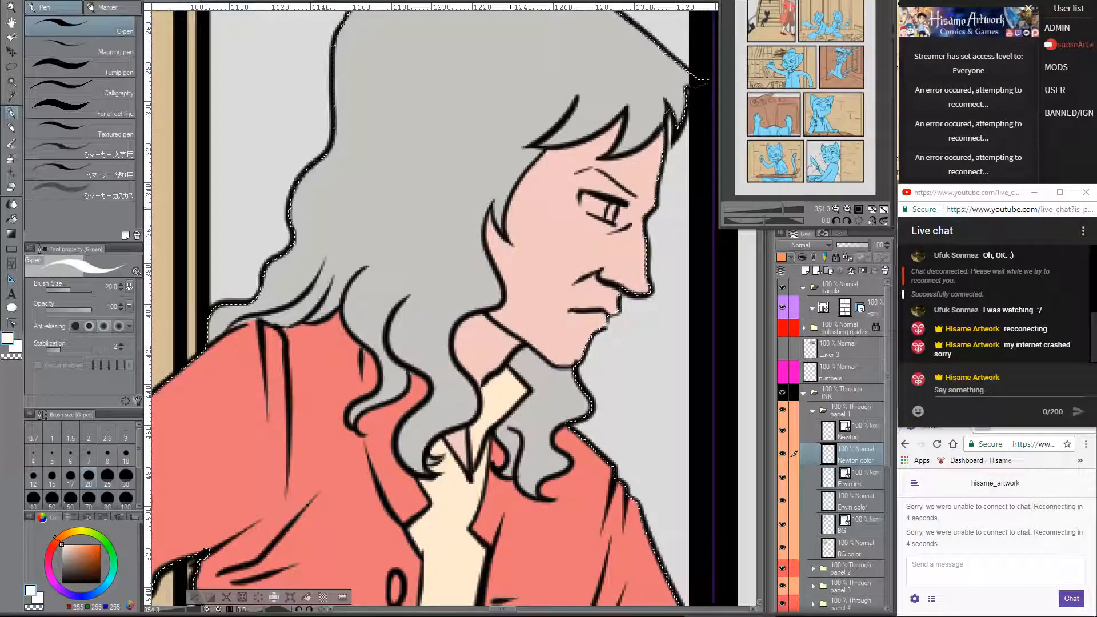
{"action": "key", "text": "bracketleft"}
{"action": "key", "text": "bracketleft"}
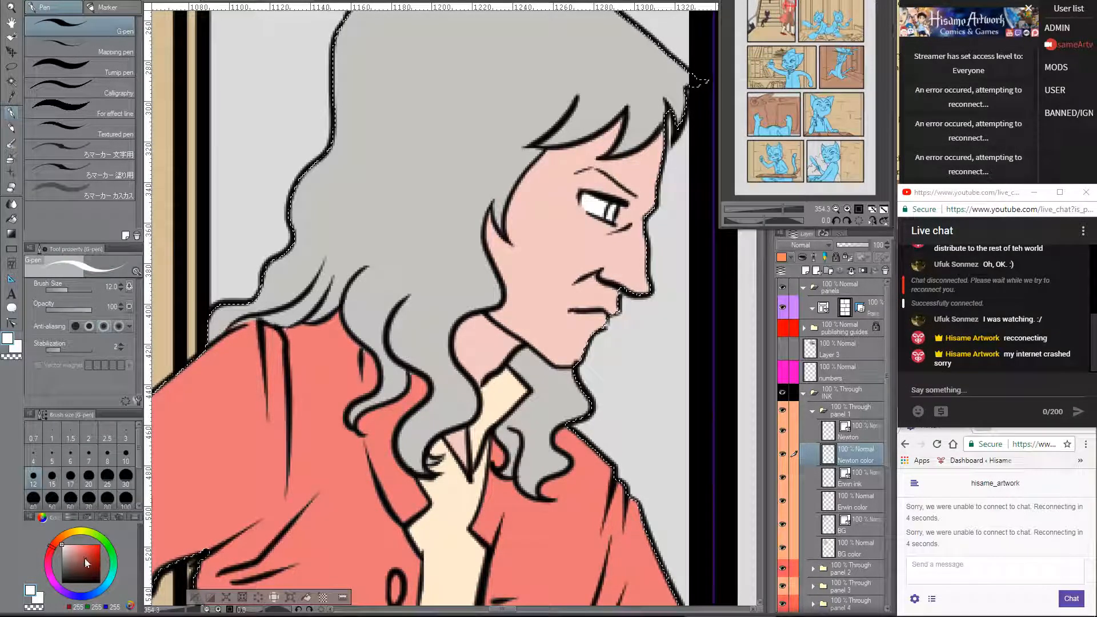
{"action": "left_click", "coordinate": [78, 569]}
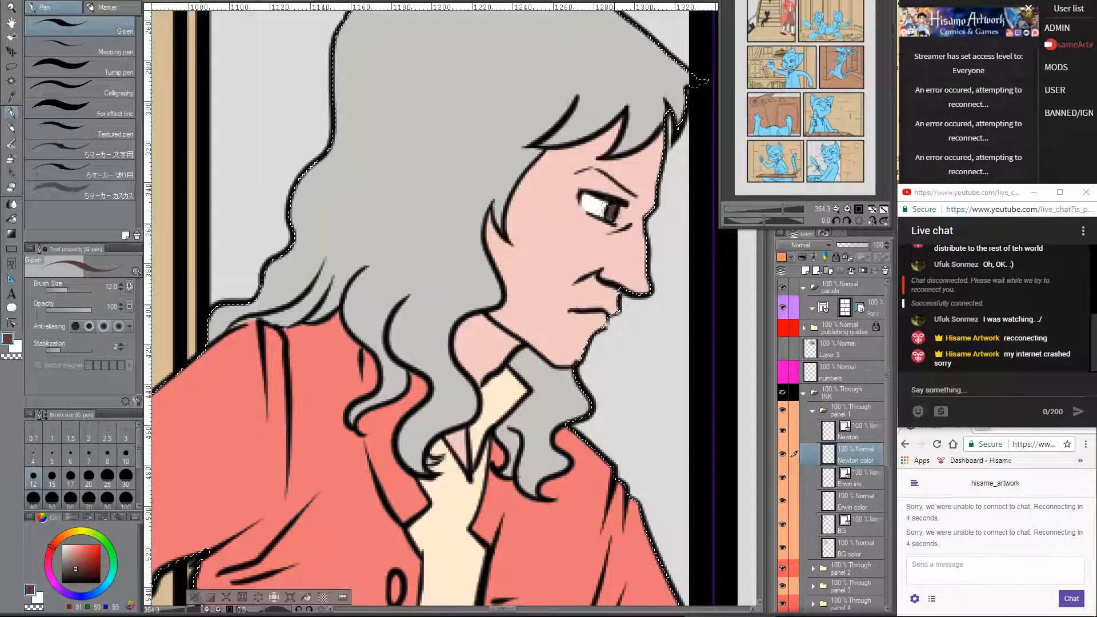
- Switch to the YouTube live streaming dashboard to check the stream, and return to the comic page
{"action": "scroll", "coordinate": [544, 240], "scroll_direction": "down", "scroll_amount": 5}
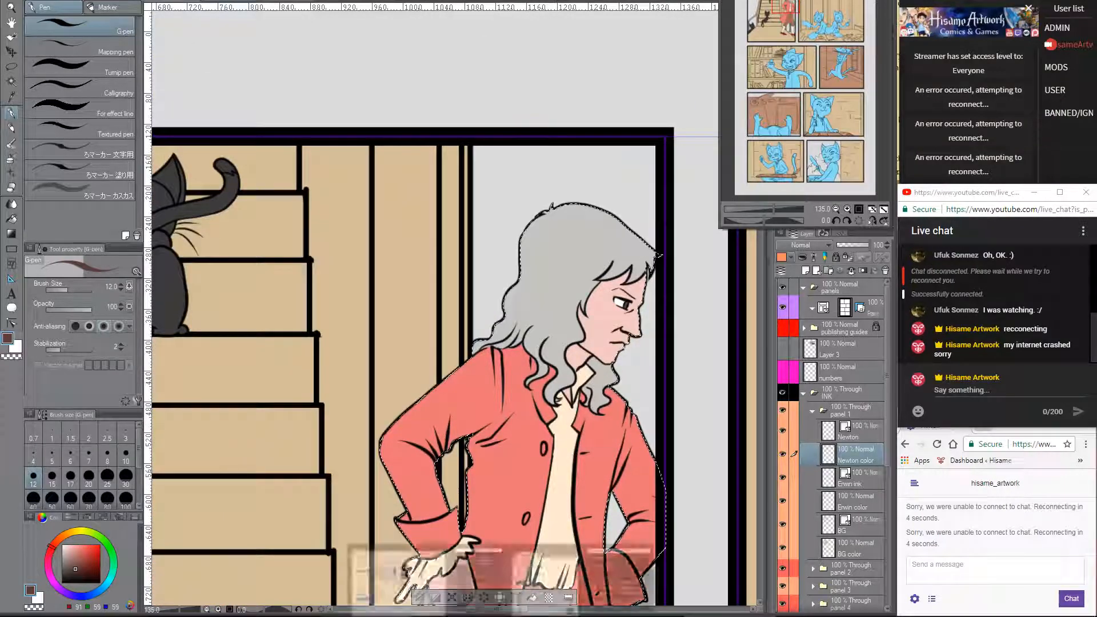
{"action": "key", "text": "alt+Tab"}
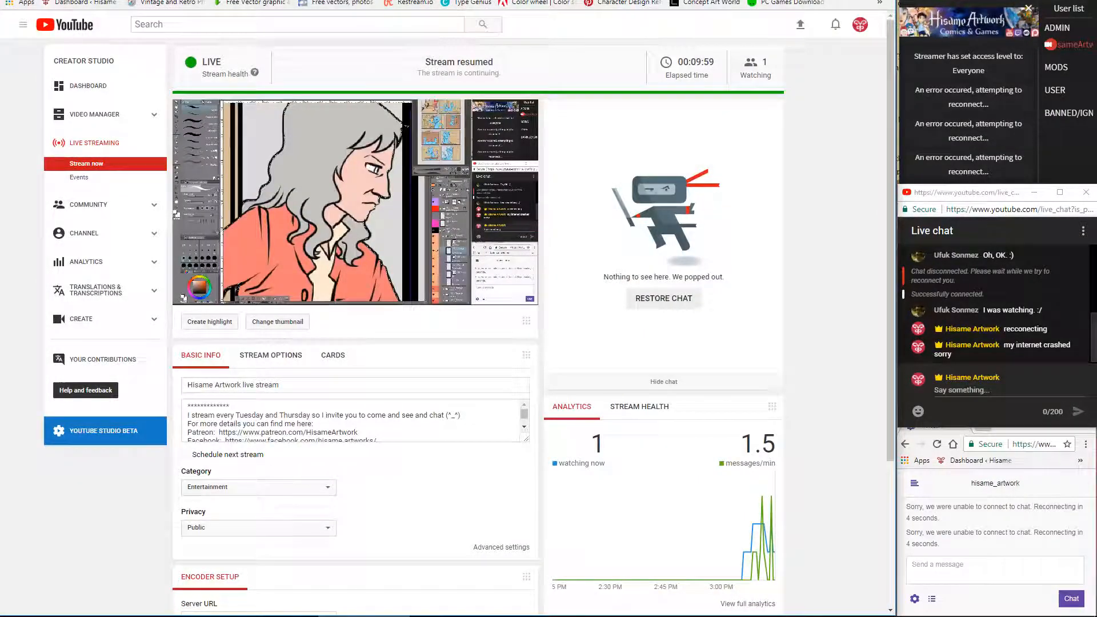
{"action": "key", "text": "alt+Tab"}
- Select the cats' coloured area from the Erwin color layer and set the G-pen to white at size 30
{"action": "left_click_drag", "start_coordinate": [557, 320], "coordinate": [751, 254]}
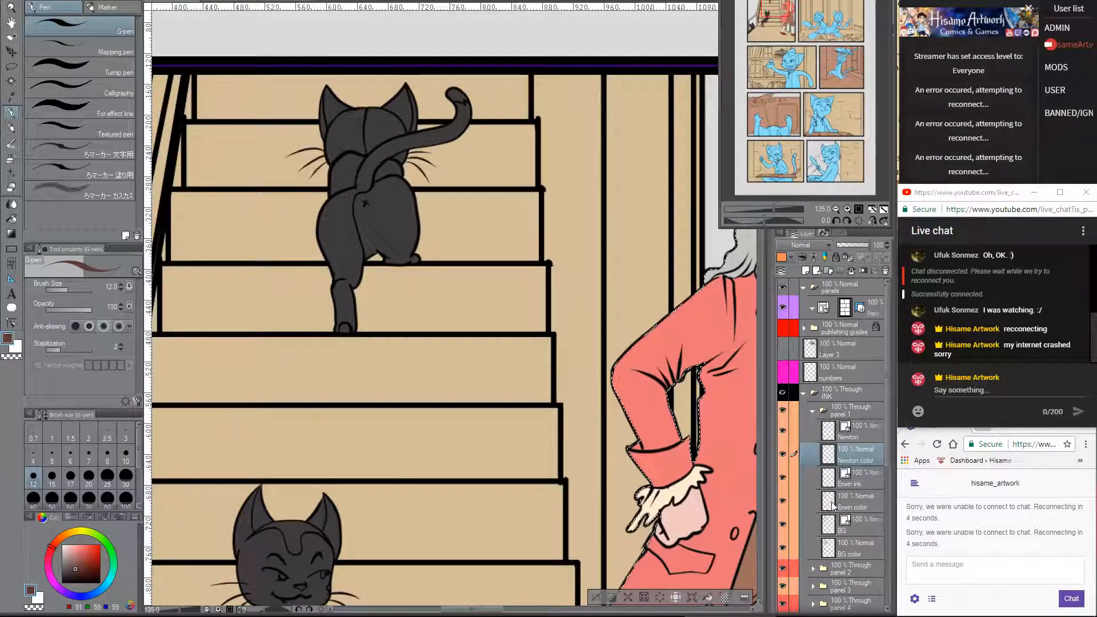
{"action": "left_click", "coordinate": [828, 454], "text": "ctrl"}
{"action": "scroll", "coordinate": [364, 76], "scroll_direction": "up", "scroll_amount": 2}
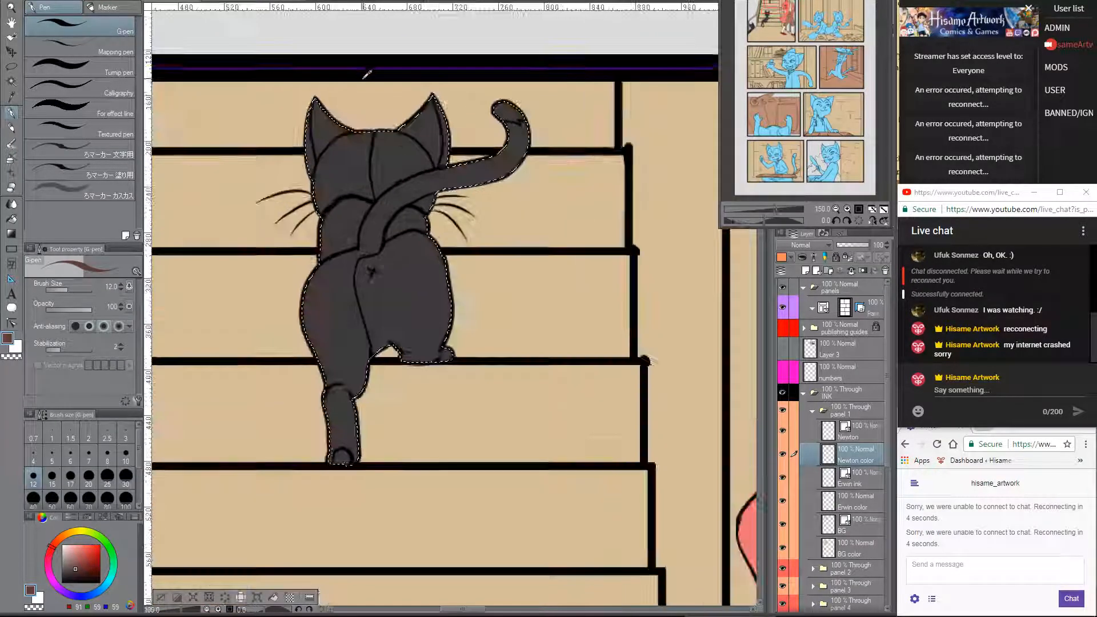
{"action": "scroll", "coordinate": [367, 74], "scroll_direction": "up", "scroll_amount": 3}
{"action": "key", "text": "x"}
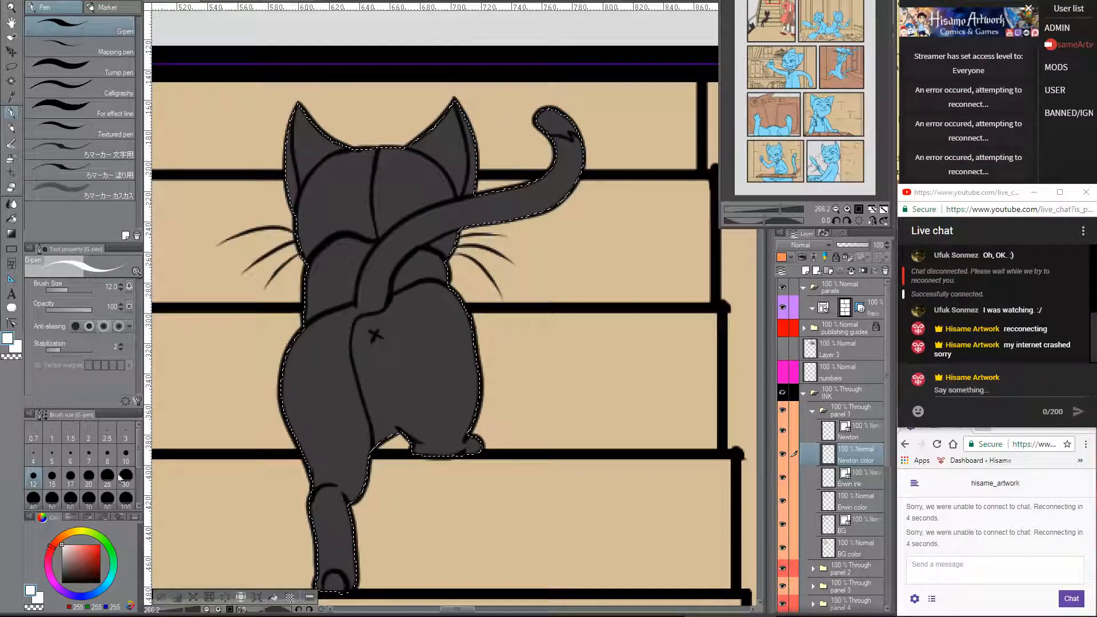
{"action": "key", "text": "bracketright"}
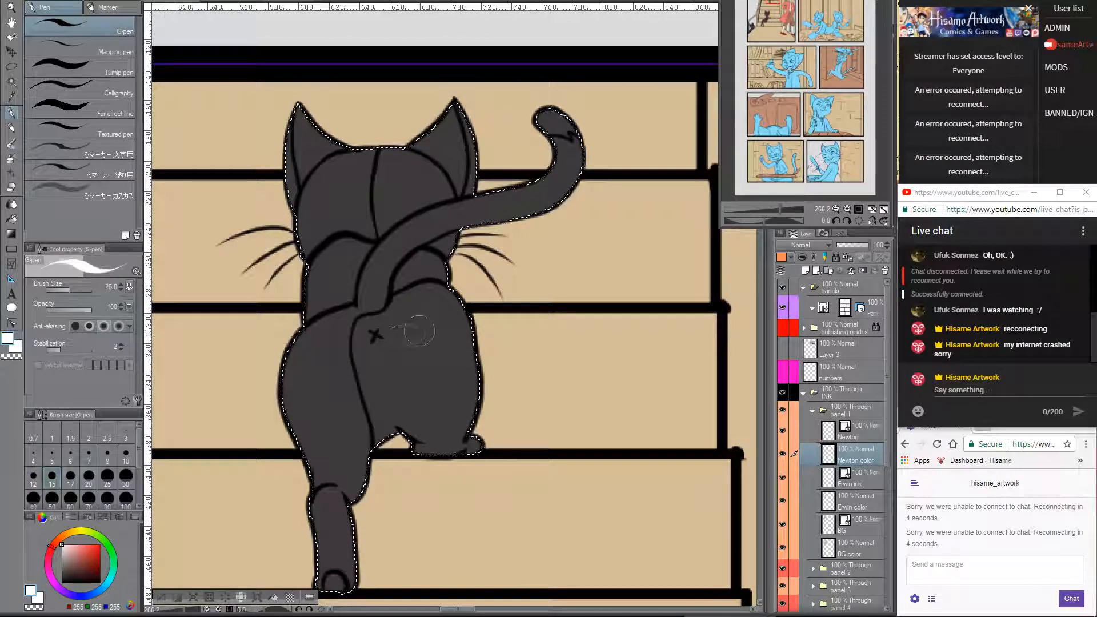
{"action": "key", "text": "bracketright"}
{"action": "key", "text": "bracketright"}
{"action": "key", "text": "bracketright"}
{"action": "key", "text": "bracketright"}
- Paint the right half of the upper cat's body white on the Erwin color layer, correcting the dark half with its sampled grey
{"action": "mouse_move", "coordinate": [450, 301]}
{"action": "left_mouse_down"}
{"action": "mouse_move", "coordinate": [408, 304]}
{"action": "mouse_move", "coordinate": [400, 317]}
{"action": "left_mouse_up"}
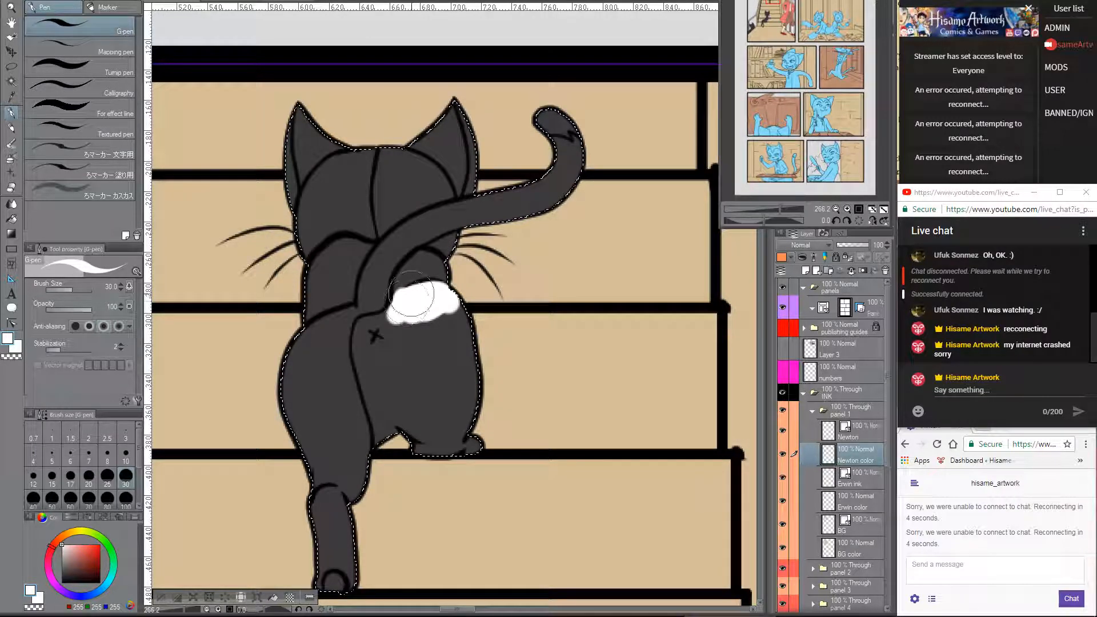
{"action": "key", "text": "ctrl+z"}
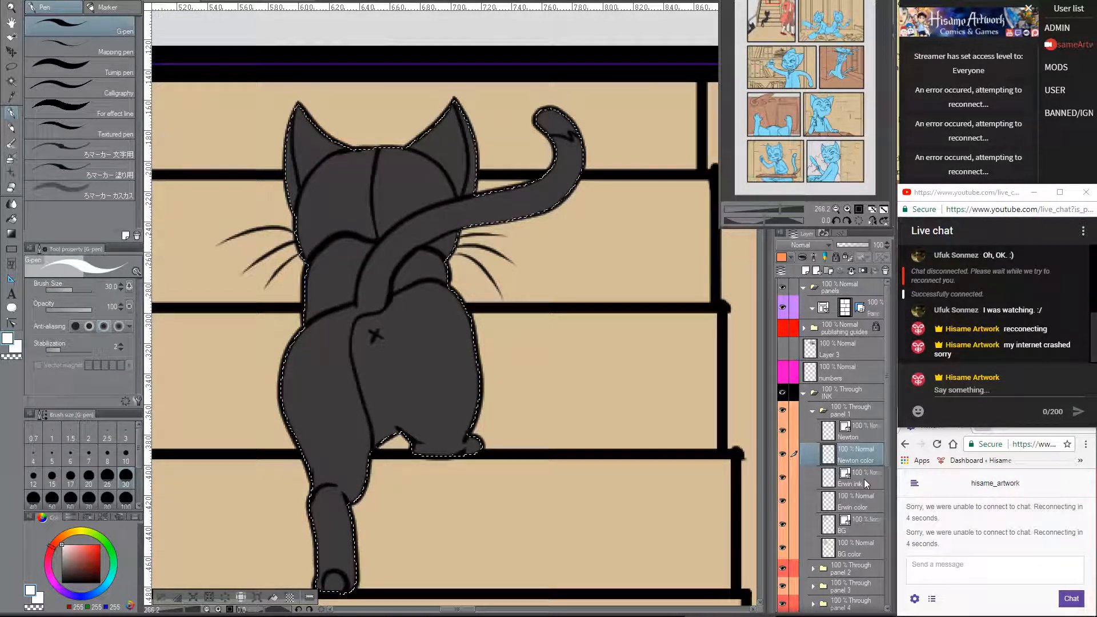
{"action": "left_click", "coordinate": [864, 479]}
{"action": "left_click", "coordinate": [872, 508]}
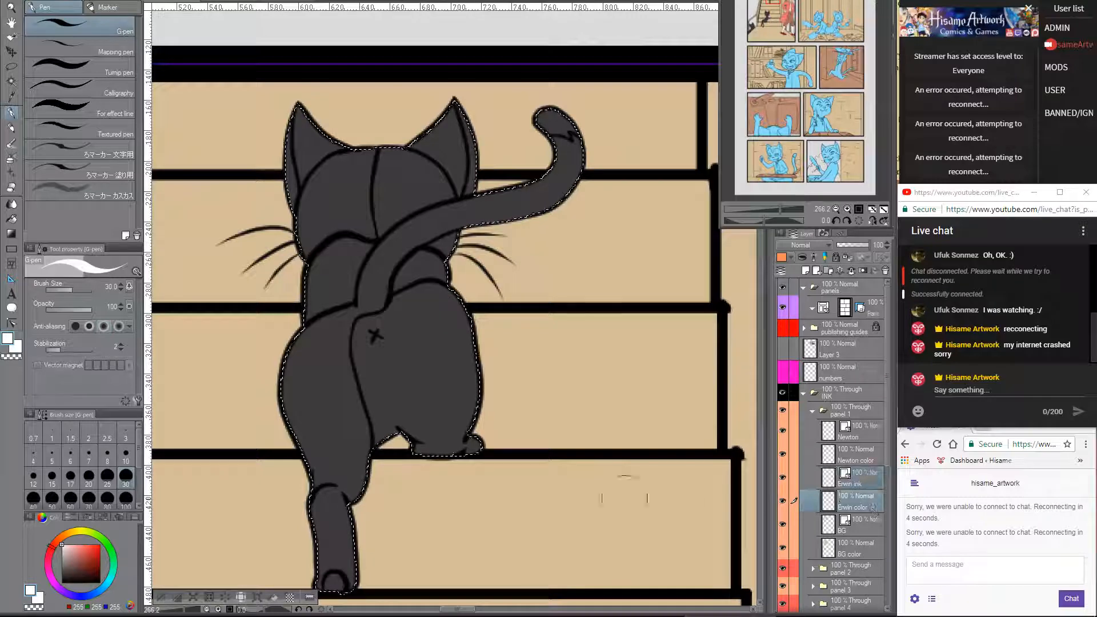
{"action": "mouse_move", "coordinate": [443, 280]}
{"action": "left_mouse_down"}
{"action": "mouse_move", "coordinate": [368, 327]}
{"action": "mouse_move", "coordinate": [383, 433]}
{"action": "mouse_move", "coordinate": [384, 383]}
{"action": "mouse_move", "coordinate": [409, 368]}
{"action": "mouse_move", "coordinate": [416, 300]}
{"action": "mouse_move", "coordinate": [424, 355]}
{"action": "mouse_move", "coordinate": [458, 428]}
{"action": "mouse_move", "coordinate": [485, 431]}
{"action": "left_mouse_up"}
{"action": "left_click", "coordinate": [326, 417], "text": "alt"}
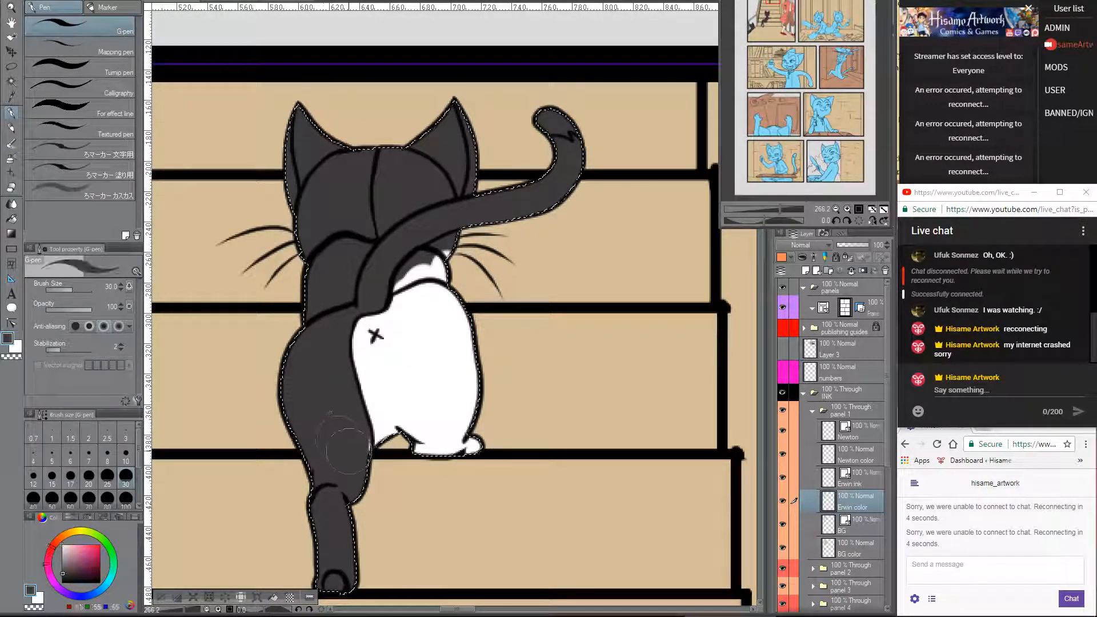
{"action": "left_click_drag", "start_coordinate": [349, 437], "coordinate": [357, 446]}
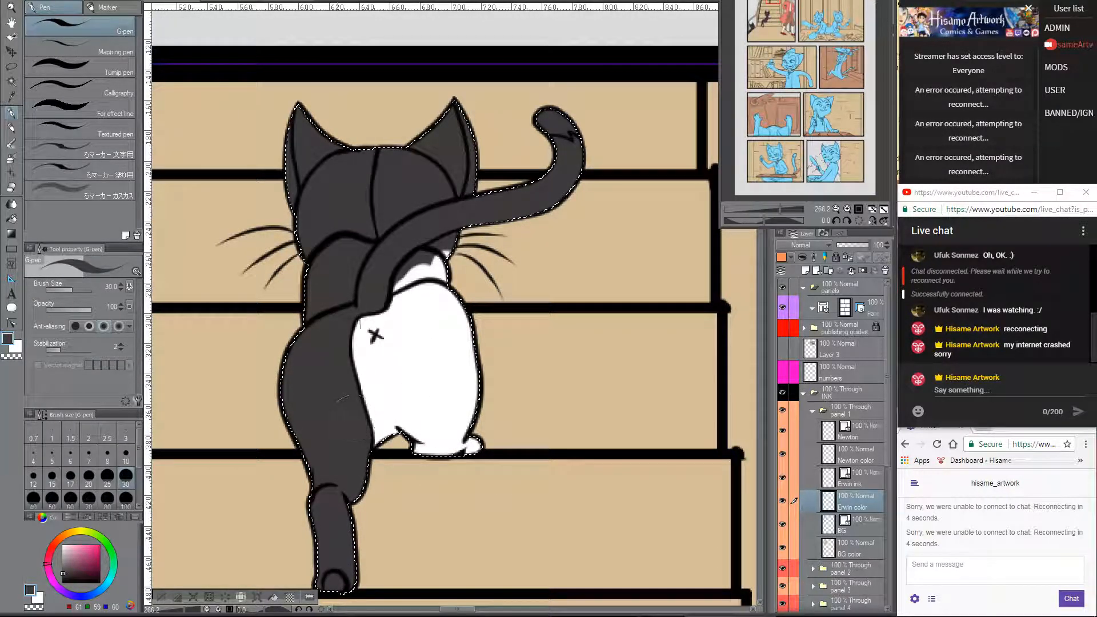
{"action": "mouse_move", "coordinate": [436, 476]}
{"action": "left_mouse_down"}
{"action": "mouse_move", "coordinate": [465, 366]}
{"action": "mouse_move", "coordinate": [441, 522]}
{"action": "left_mouse_up"}
- Paint the upper cat's neck patch, tail tip, right half of the head and right ear white, and both inner ears pink
{"action": "key", "text": "x"}
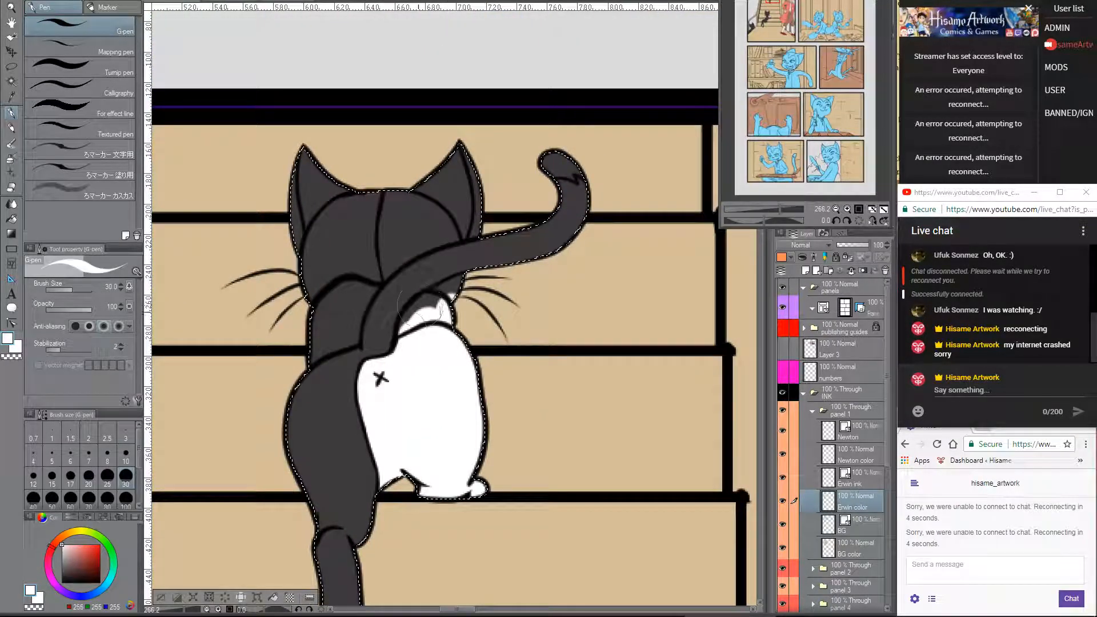
{"action": "mouse_move", "coordinate": [421, 308]}
{"action": "left_mouse_down"}
{"action": "mouse_move", "coordinate": [413, 319]}
{"action": "mouse_move", "coordinate": [430, 298]}
{"action": "mouse_move", "coordinate": [429, 312]}
{"action": "left_mouse_up"}
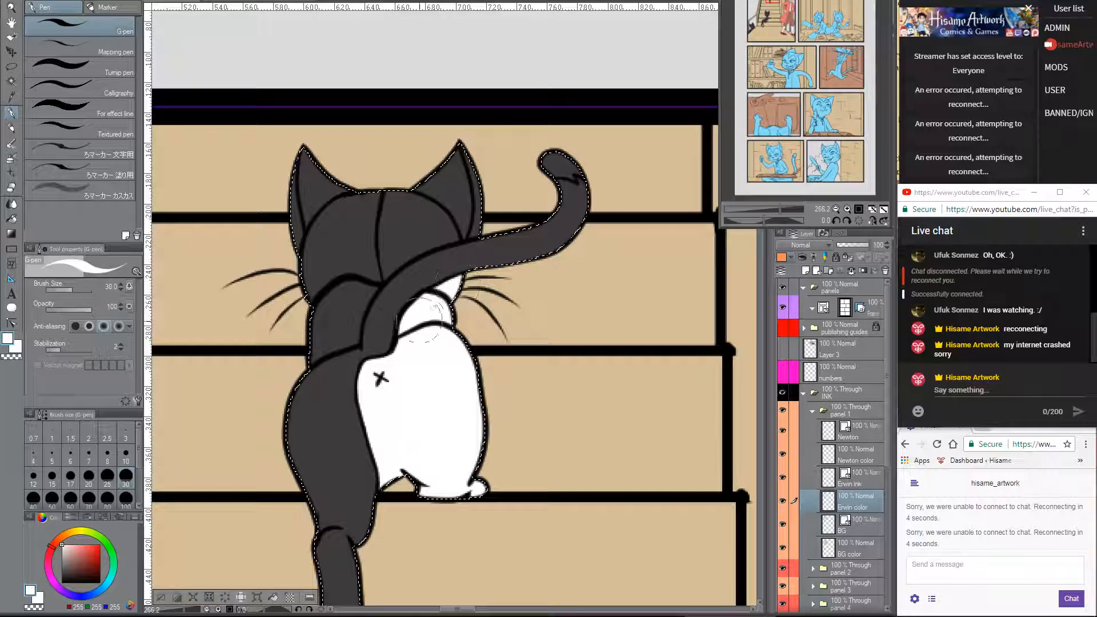
{"action": "mouse_move", "coordinate": [571, 163]}
{"action": "left_mouse_down"}
{"action": "mouse_move", "coordinate": [557, 168]}
{"action": "mouse_move", "coordinate": [572, 166]}
{"action": "left_mouse_up"}
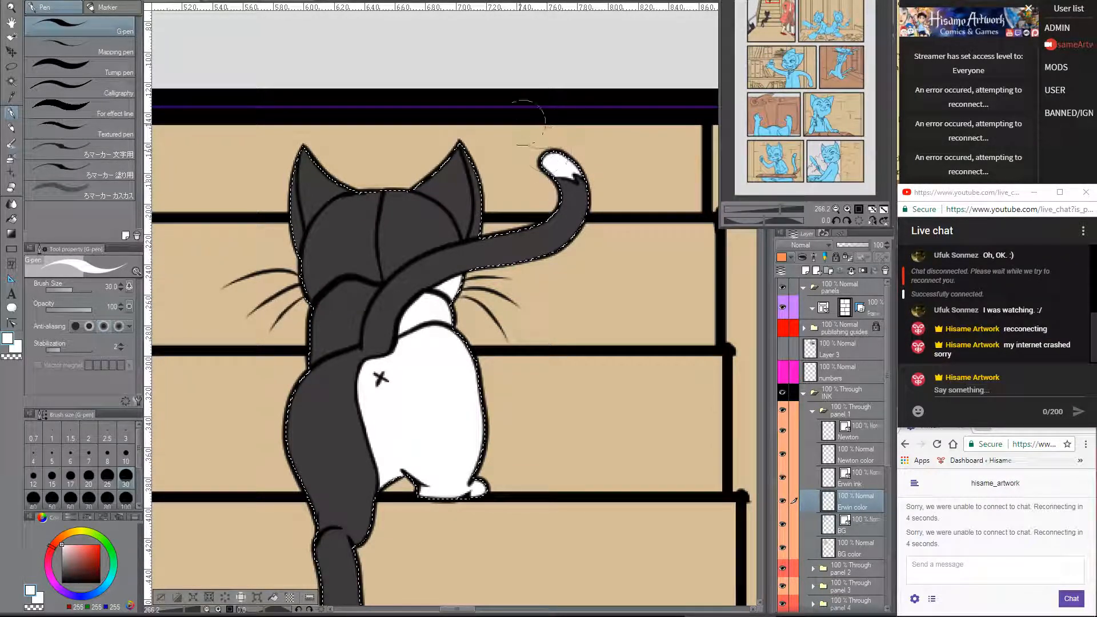
{"action": "mouse_move", "coordinate": [391, 191]}
{"action": "left_mouse_down"}
{"action": "mouse_move", "coordinate": [400, 214]}
{"action": "mouse_move", "coordinate": [390, 189]}
{"action": "mouse_move", "coordinate": [386, 276]}
{"action": "mouse_move", "coordinate": [390, 253]}
{"action": "mouse_move", "coordinate": [387, 269]}
{"action": "mouse_move", "coordinate": [437, 242]}
{"action": "mouse_move", "coordinate": [443, 226]}
{"action": "mouse_move", "coordinate": [413, 226]}
{"action": "left_mouse_up"}
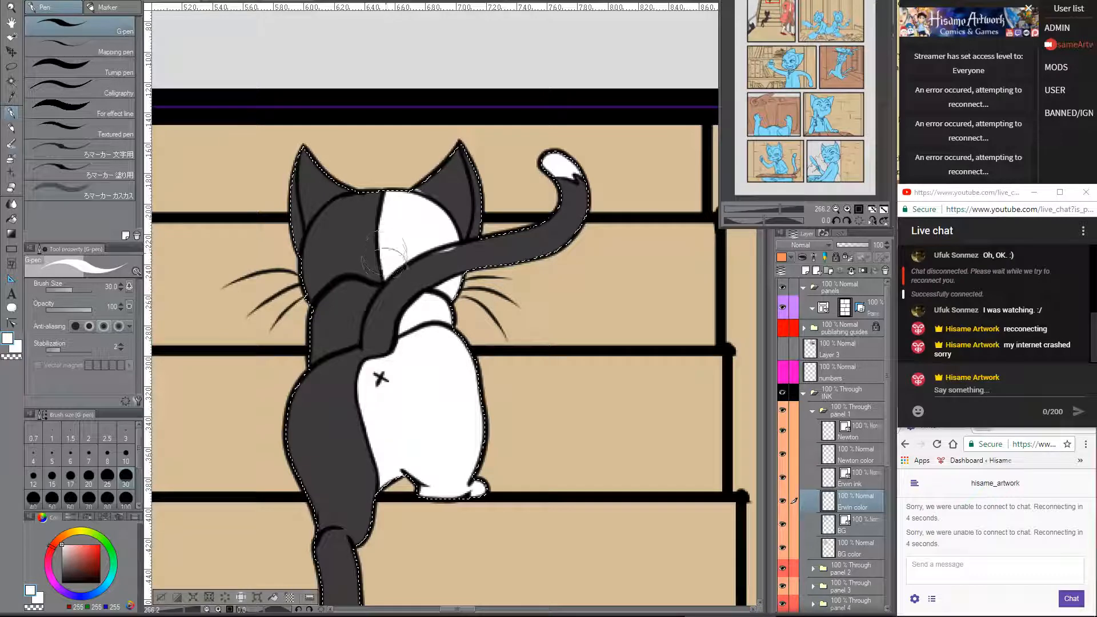
{"action": "left_click", "coordinate": [439, 258], "text": "alt"}
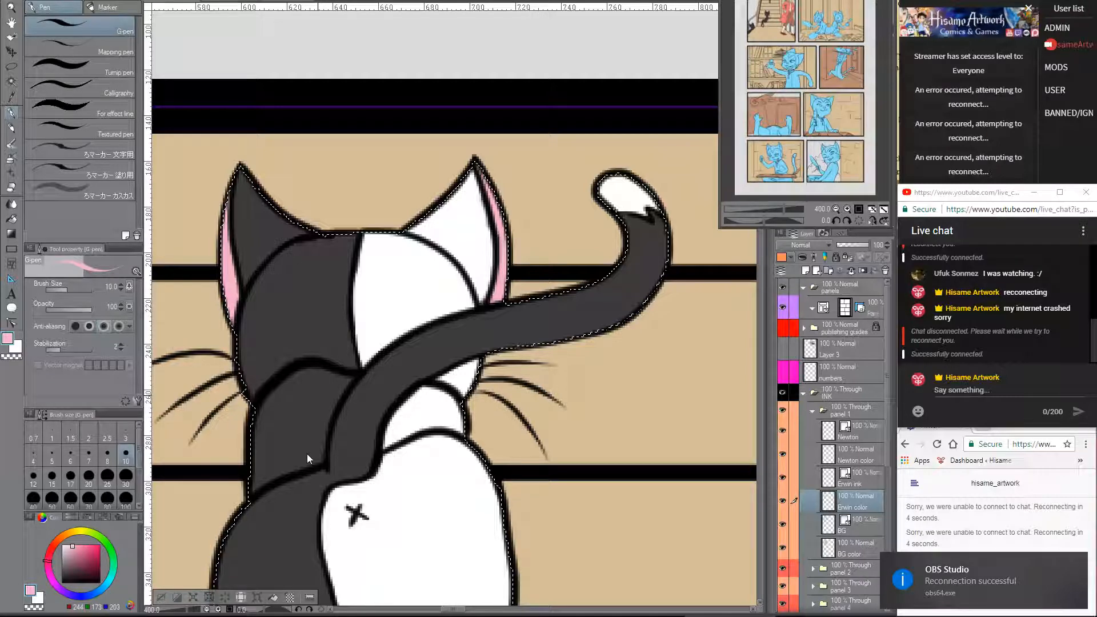
- Switch to the YouTube live streaming dashboard to check the resumed stream, and return to the comic page
{"action": "key", "text": "alt+Tab"}
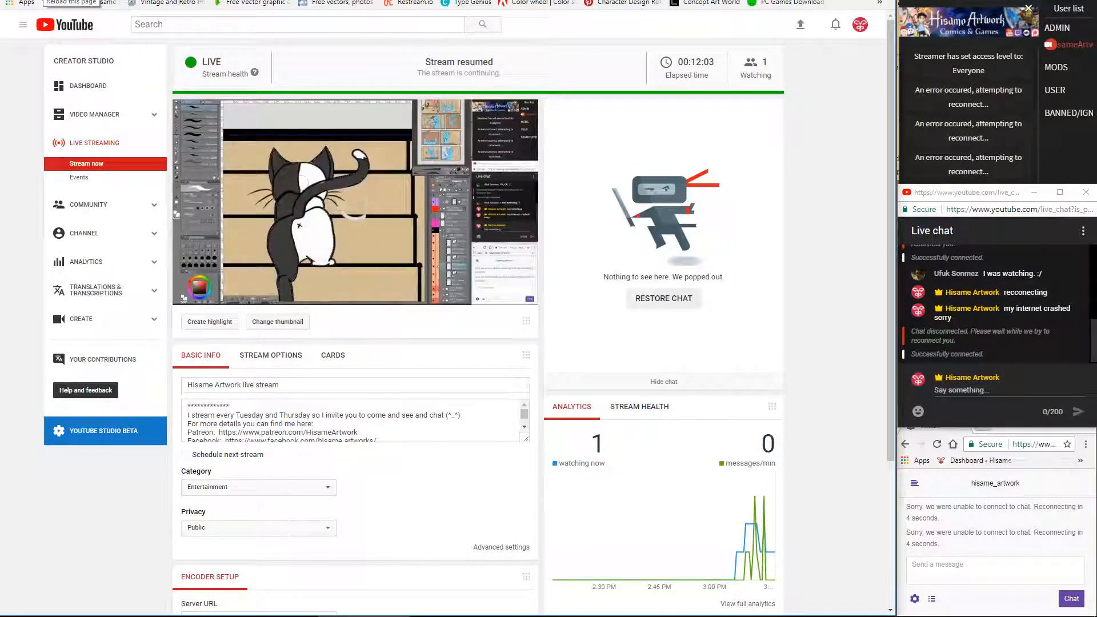
{"action": "key", "text": "alt+Tab"}
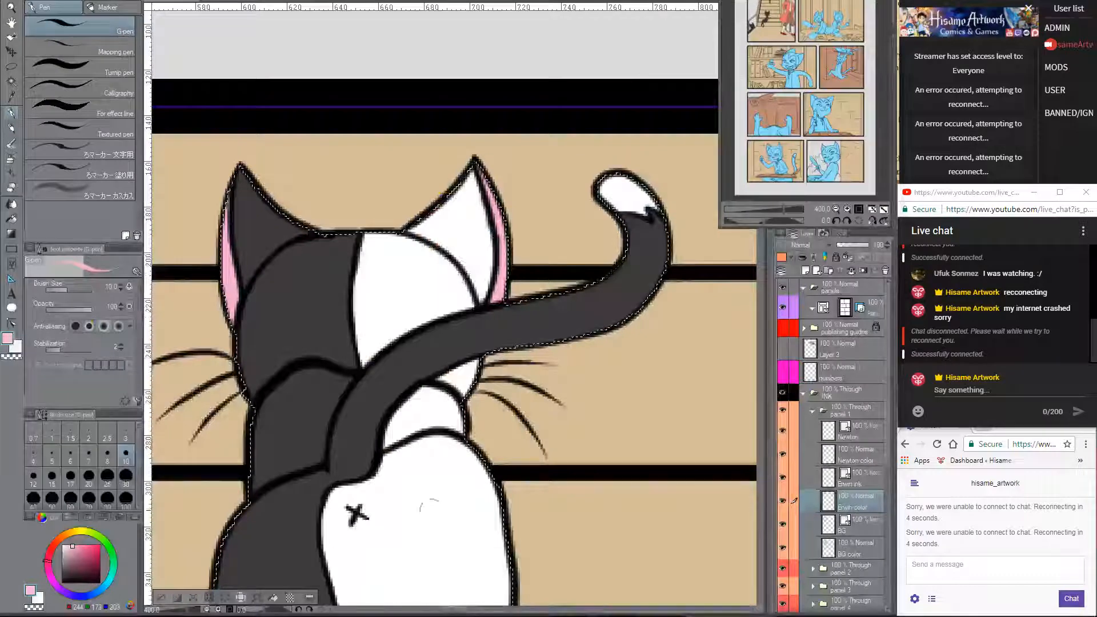
- Paint the pad of the upper cat's lowered hind paw pink on the Erwin color layer
{"action": "scroll", "coordinate": [565, 243], "scroll_direction": "up", "scroll_amount": 4}
{"action": "scroll", "coordinate": [565, 244], "scroll_direction": "down", "scroll_amount": 7}
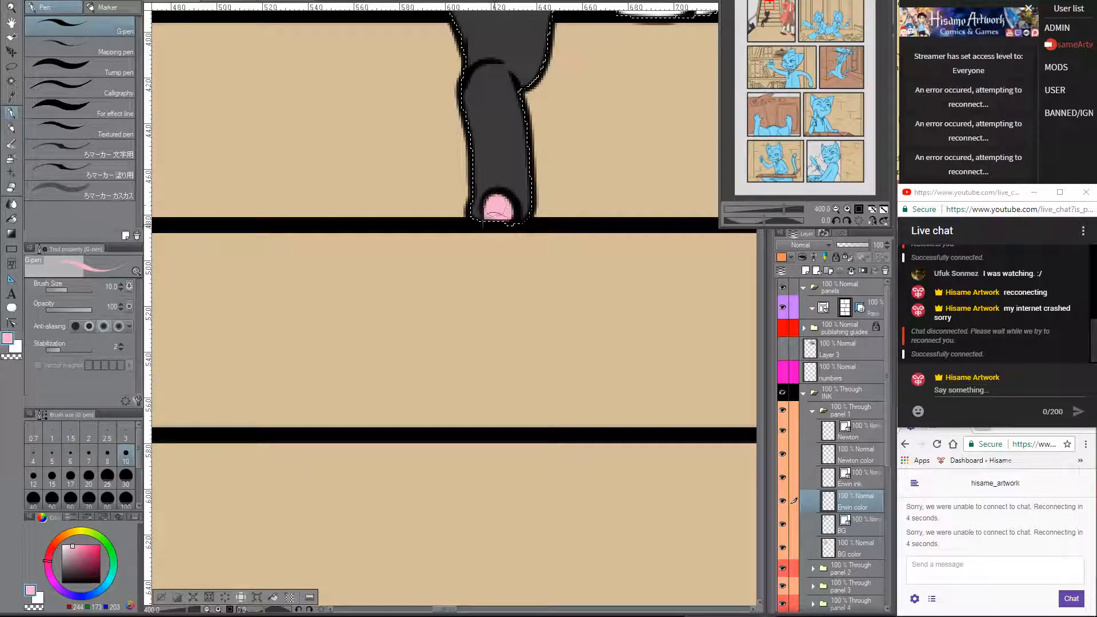
{"action": "scroll", "coordinate": [449, 284], "scroll_direction": "down", "scroll_amount": 4}
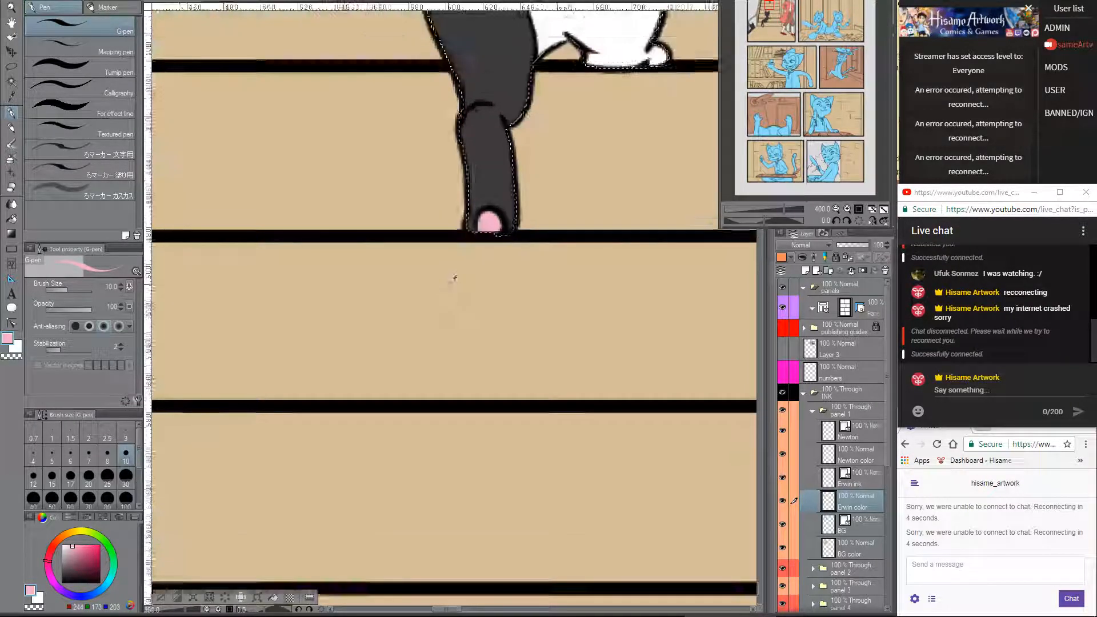
- Paint the inward-facing part of the lower cat's left ear white with the size 10 G-pen, and sample the head's dark grey
{"action": "scroll", "coordinate": [453, 280], "scroll_direction": "down", "scroll_amount": 4}
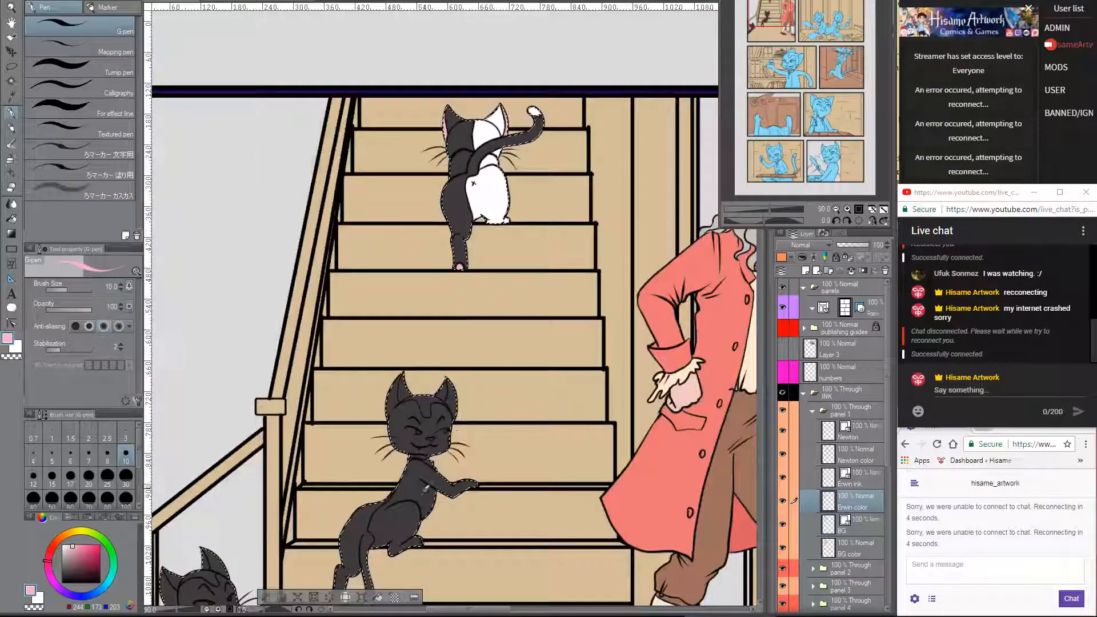
{"action": "scroll", "coordinate": [425, 331], "scroll_direction": "up", "scroll_amount": 1}
{"action": "scroll", "coordinate": [440, 394], "scroll_direction": "up", "scroll_amount": 3}
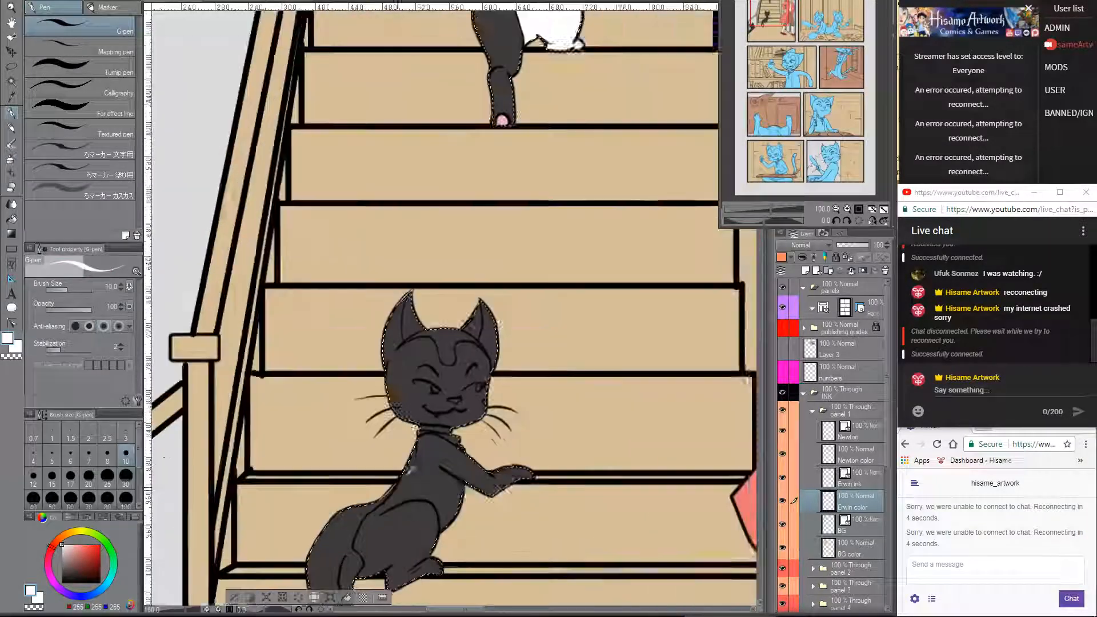
{"action": "scroll", "coordinate": [444, 394], "scroll_direction": "up", "scroll_amount": 2}
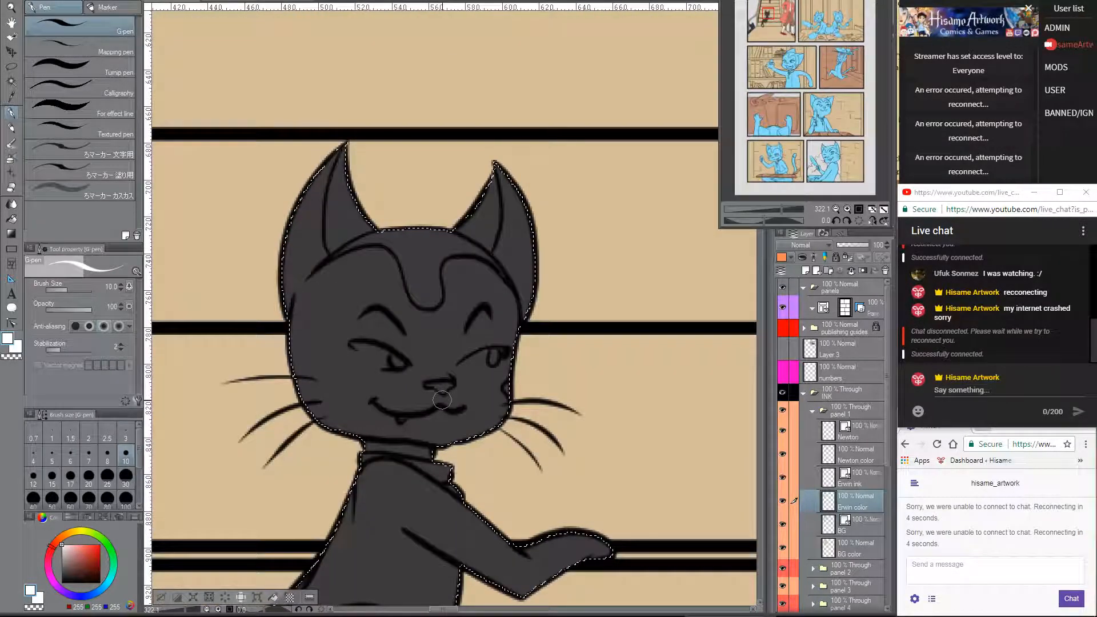
{"action": "left_click_drag", "start_coordinate": [346, 145], "coordinate": [338, 178]}
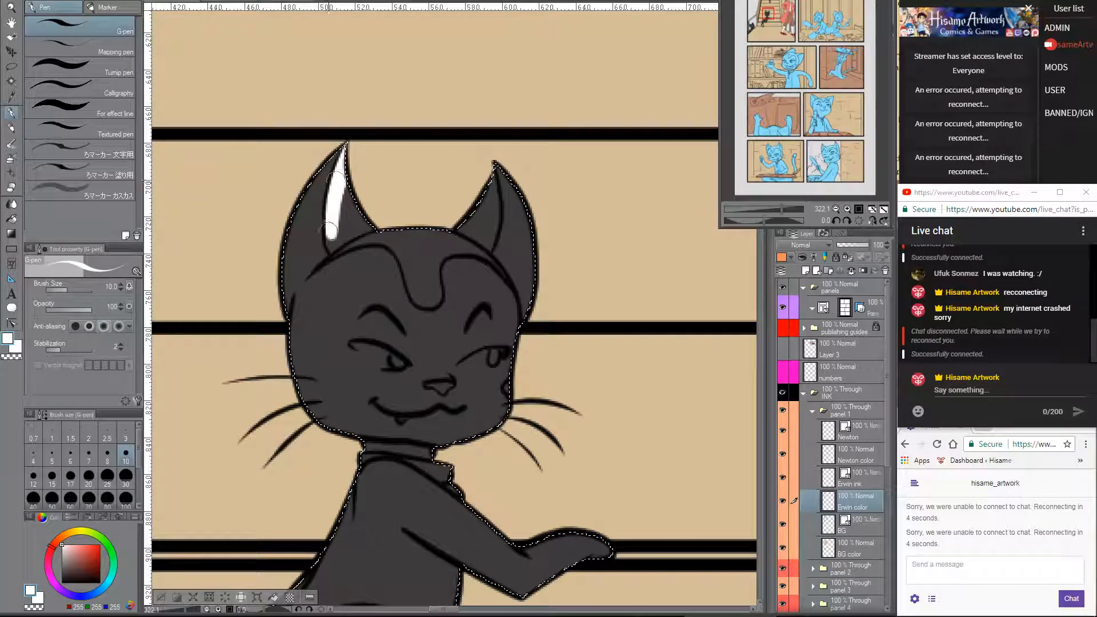
{"action": "mouse_move", "coordinate": [331, 247]}
{"action": "left_mouse_down"}
{"action": "mouse_move", "coordinate": [362, 223]}
{"action": "mouse_move", "coordinate": [342, 233]}
{"action": "left_mouse_up"}
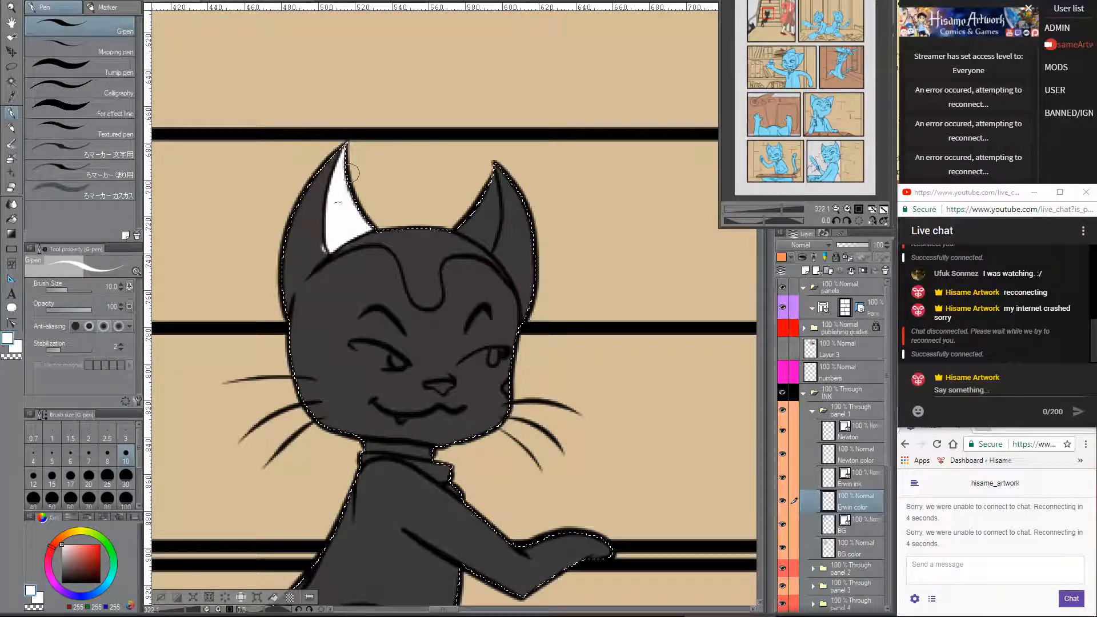
{"action": "left_click", "coordinate": [399, 231], "text": "alt"}
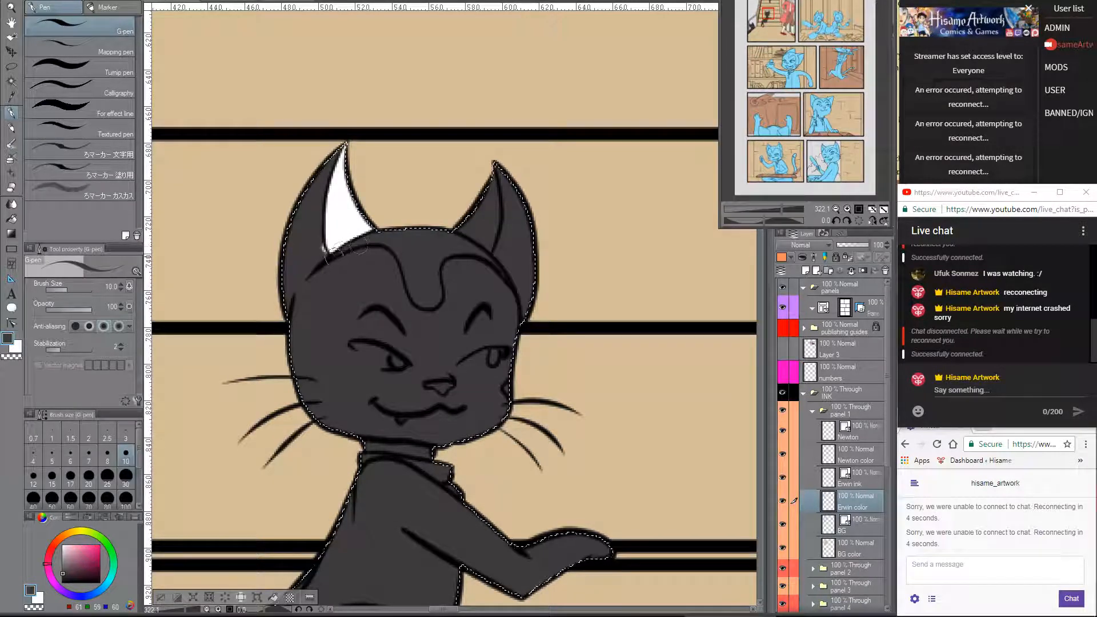
- Sample the ear's white and paint along the forehead marking and down the left side of the lower cat's face
{"action": "left_click", "coordinate": [340, 220], "text": "alt"}
{"action": "mouse_move", "coordinate": [358, 255]}
{"action": "left_mouse_down"}
{"action": "mouse_move", "coordinate": [326, 280]}
{"action": "mouse_move", "coordinate": [293, 365]}
{"action": "left_mouse_up"}
{"action": "mouse_move", "coordinate": [291, 311]}
{"action": "left_mouse_down"}
{"action": "mouse_move", "coordinate": [307, 291]}
{"action": "mouse_move", "coordinate": [374, 262]}
{"action": "mouse_move", "coordinate": [348, 259]}
{"action": "mouse_move", "coordinate": [391, 308]}
{"action": "left_mouse_up"}
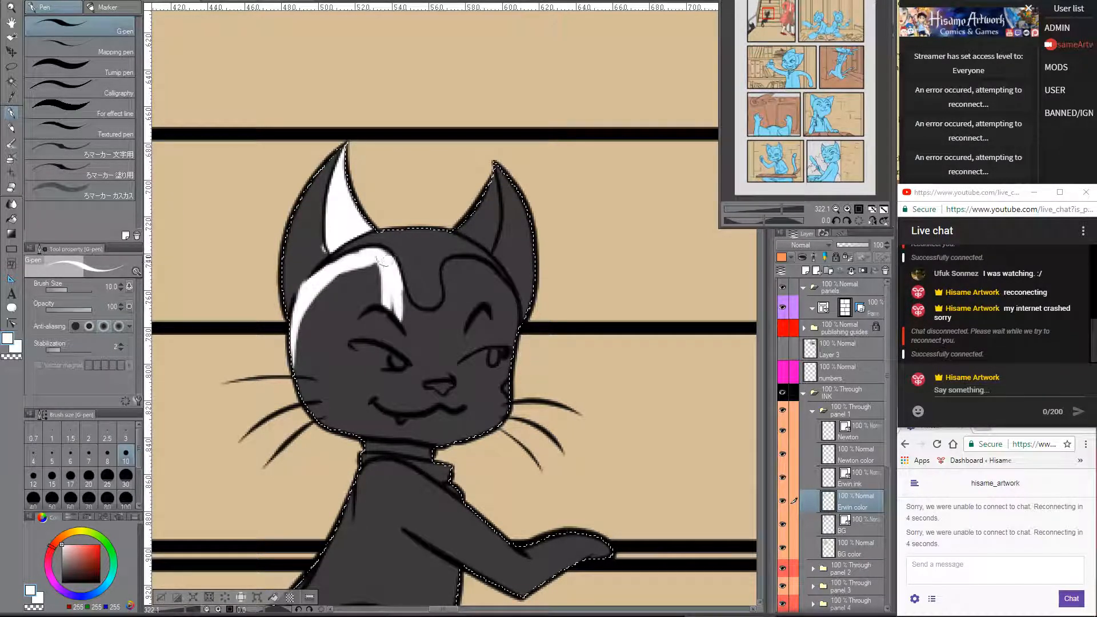
{"action": "left_click_drag", "start_coordinate": [302, 284], "coordinate": [294, 311]}
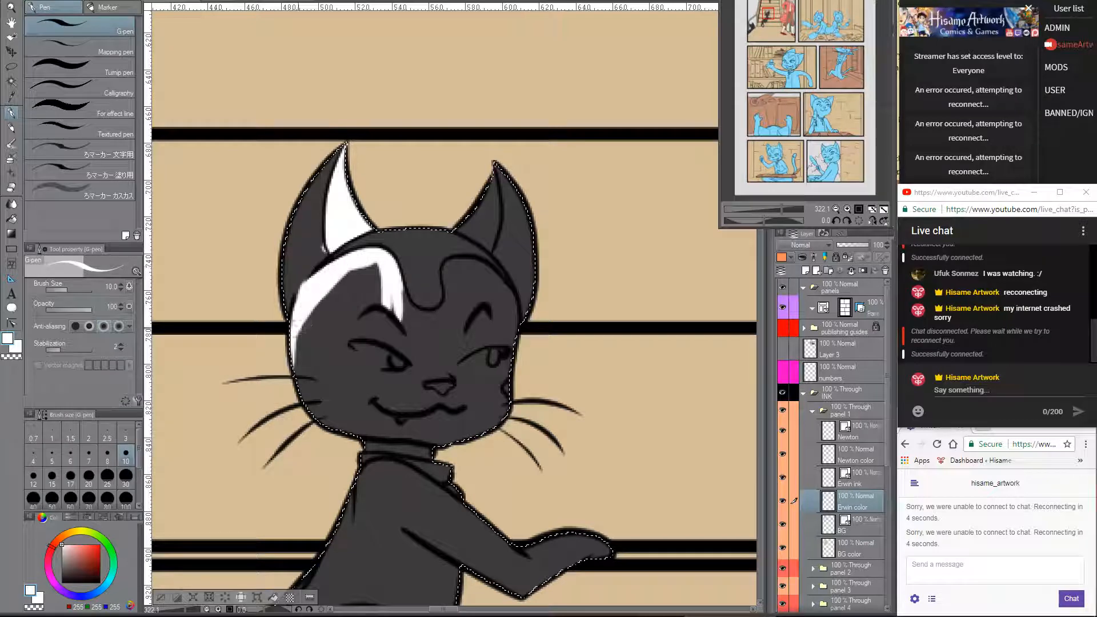
{"action": "left_click_drag", "start_coordinate": [311, 269], "coordinate": [320, 371]}
{"action": "mouse_move", "coordinate": [343, 263]}
{"action": "left_mouse_down"}
{"action": "mouse_move", "coordinate": [346, 400]}
{"action": "mouse_move", "coordinate": [380, 394]}
{"action": "left_mouse_up"}
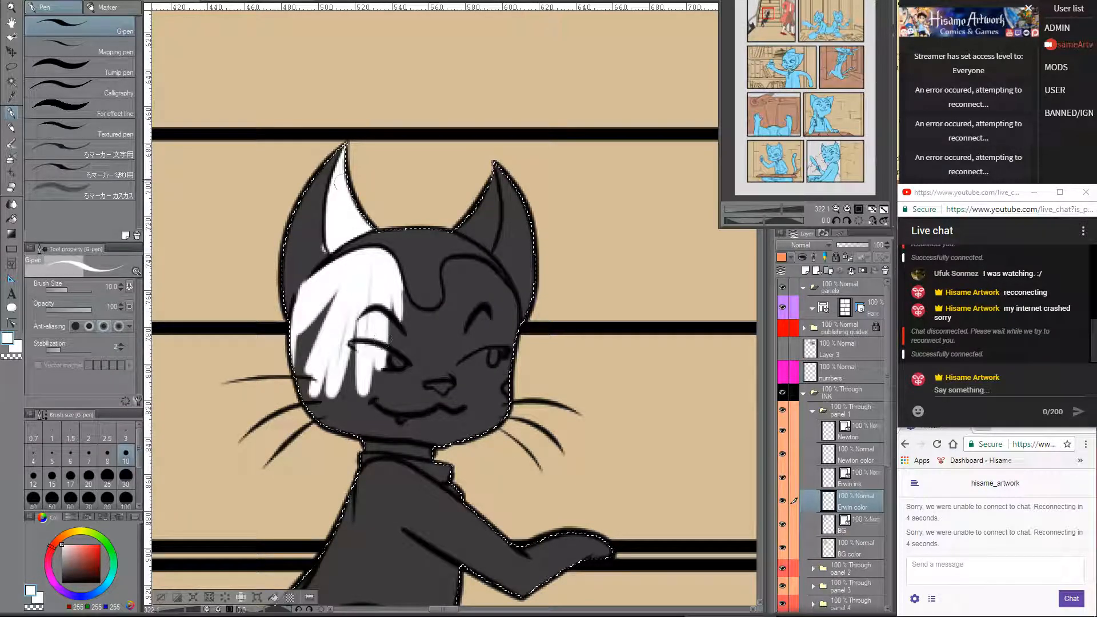
- Enlarge the G-pen to size 20 and paint the rest of the lower cat's face and neck white, touching up the right cheek edge with sampled grey
{"action": "key", "text": "bracketright"}
{"action": "key", "text": "bracketright"}
{"action": "key", "text": "bracketright"}
{"action": "key", "text": "bracketright"}
{"action": "left_click_drag", "start_coordinate": [367, 286], "coordinate": [363, 378]}
{"action": "left_click_drag", "start_coordinate": [339, 309], "coordinate": [329, 407]}
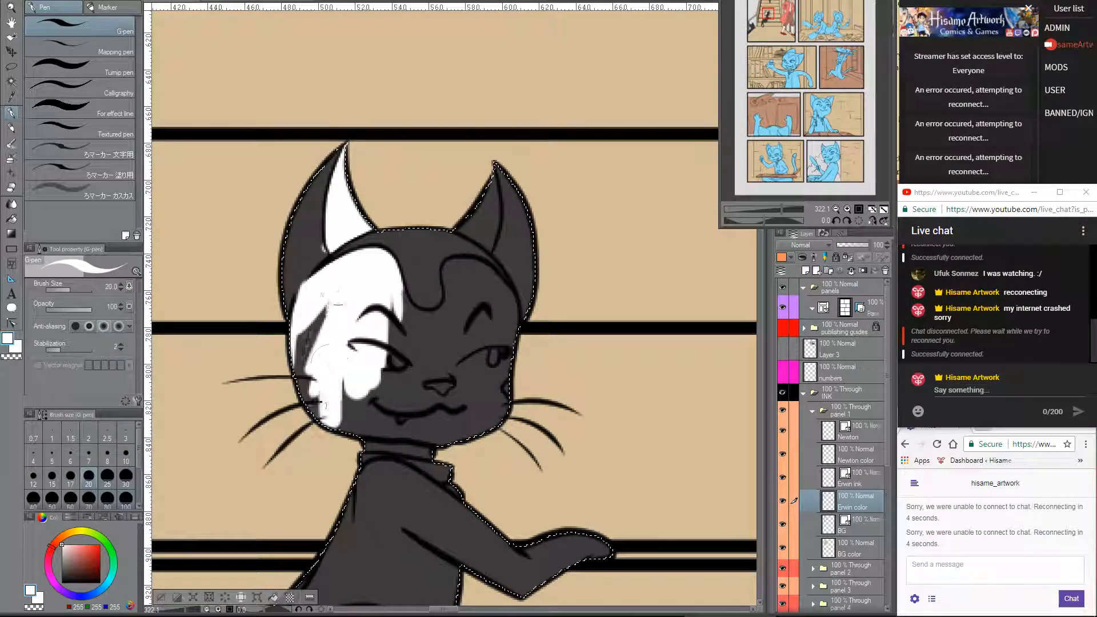
{"action": "left_click_drag", "start_coordinate": [324, 354], "coordinate": [329, 327]}
{"action": "mouse_move", "coordinate": [326, 420]}
{"action": "left_mouse_down"}
{"action": "mouse_move", "coordinate": [344, 402]}
{"action": "mouse_move", "coordinate": [407, 442]}
{"action": "mouse_move", "coordinate": [469, 448]}
{"action": "mouse_move", "coordinate": [509, 345]}
{"action": "left_mouse_up"}
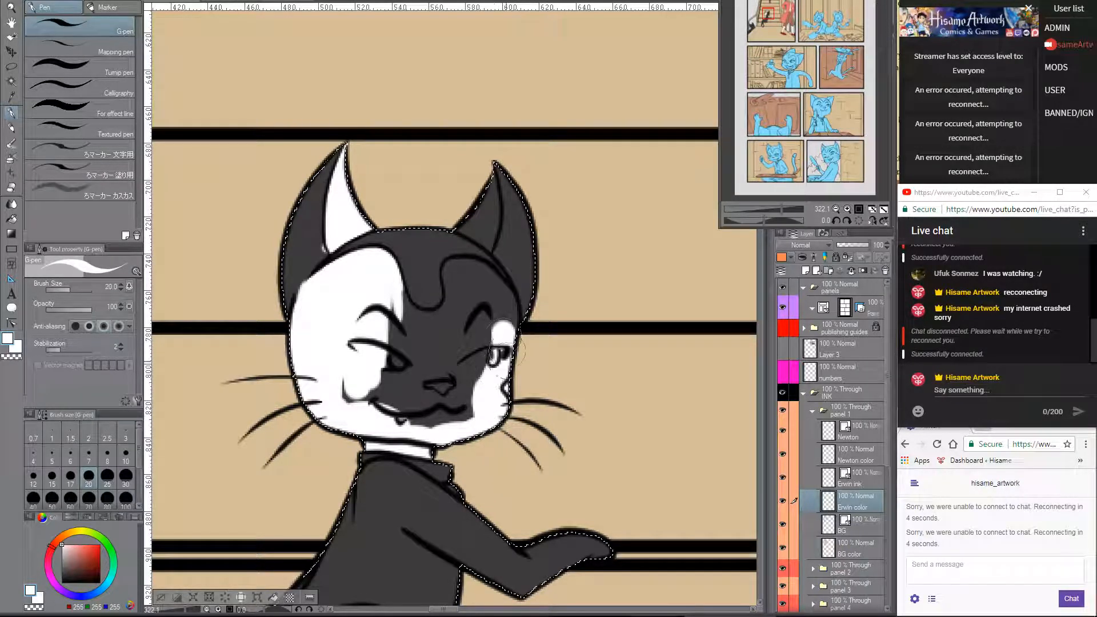
{"action": "mouse_move", "coordinate": [474, 262]}
{"action": "left_mouse_down"}
{"action": "mouse_move", "coordinate": [445, 274]}
{"action": "mouse_move", "coordinate": [451, 308]}
{"action": "mouse_move", "coordinate": [472, 302]}
{"action": "mouse_move", "coordinate": [486, 269]}
{"action": "mouse_move", "coordinate": [503, 309]}
{"action": "mouse_move", "coordinate": [494, 334]}
{"action": "mouse_move", "coordinate": [424, 287]}
{"action": "mouse_move", "coordinate": [385, 322]}
{"action": "mouse_move", "coordinate": [422, 315]}
{"action": "mouse_move", "coordinate": [400, 377]}
{"action": "mouse_move", "coordinate": [374, 339]}
{"action": "left_mouse_up"}
{"action": "mouse_move", "coordinate": [380, 407]}
{"action": "left_mouse_down"}
{"action": "mouse_move", "coordinate": [428, 339]}
{"action": "mouse_move", "coordinate": [459, 359]}
{"action": "mouse_move", "coordinate": [459, 344]}
{"action": "mouse_move", "coordinate": [462, 399]}
{"action": "mouse_move", "coordinate": [457, 375]}
{"action": "left_mouse_up"}
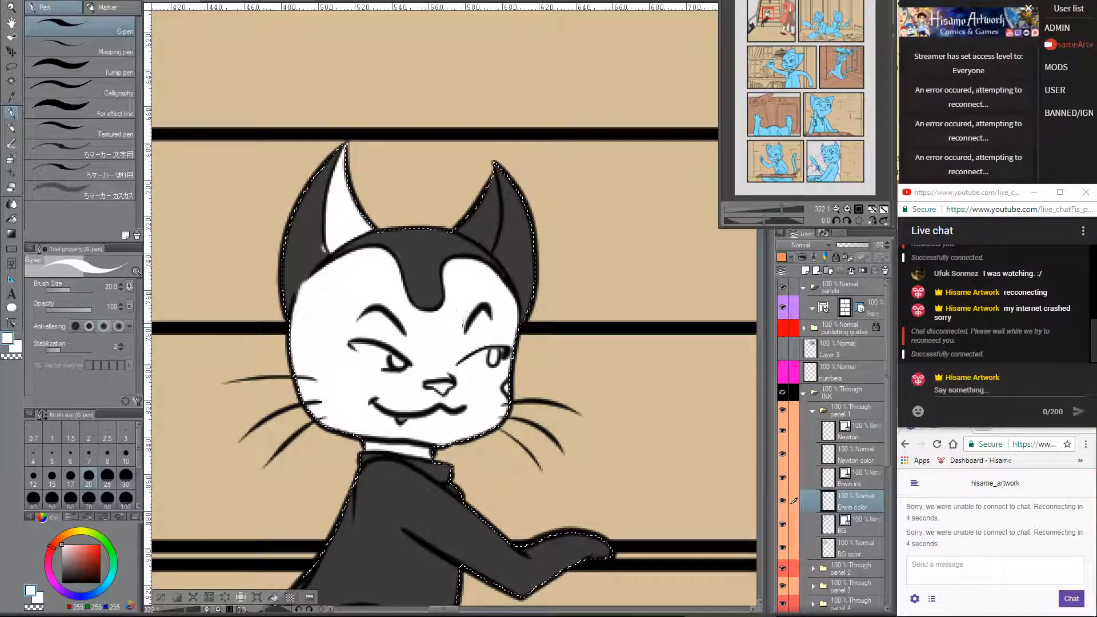
{"action": "left_click", "coordinate": [511, 241], "text": "alt"}
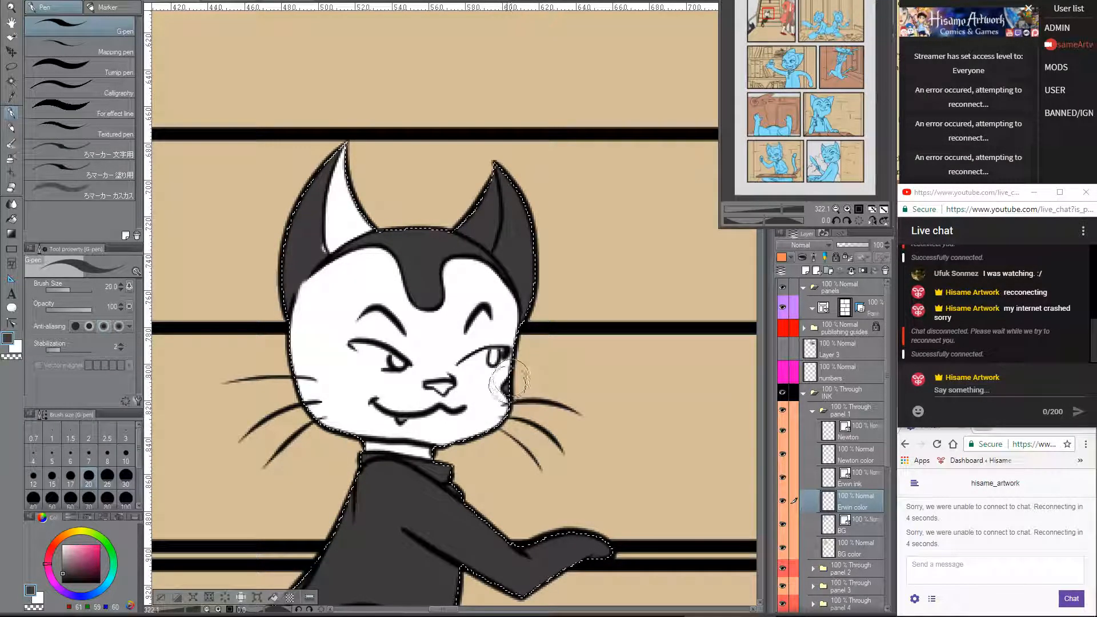
{"action": "left_click", "coordinate": [489, 371], "text": "alt"}
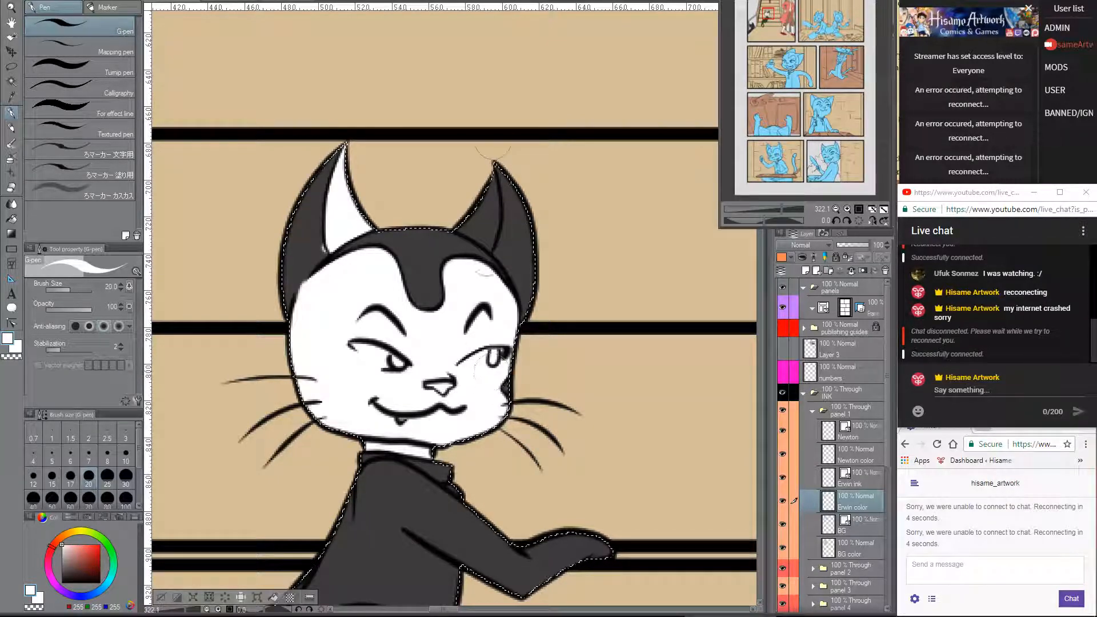
- Sample the pink from the upper cat's paw pad and paint both of the lower cat's inner ears and its nose
{"action": "scroll", "coordinate": [448, 159], "scroll_direction": "up", "scroll_amount": 7}
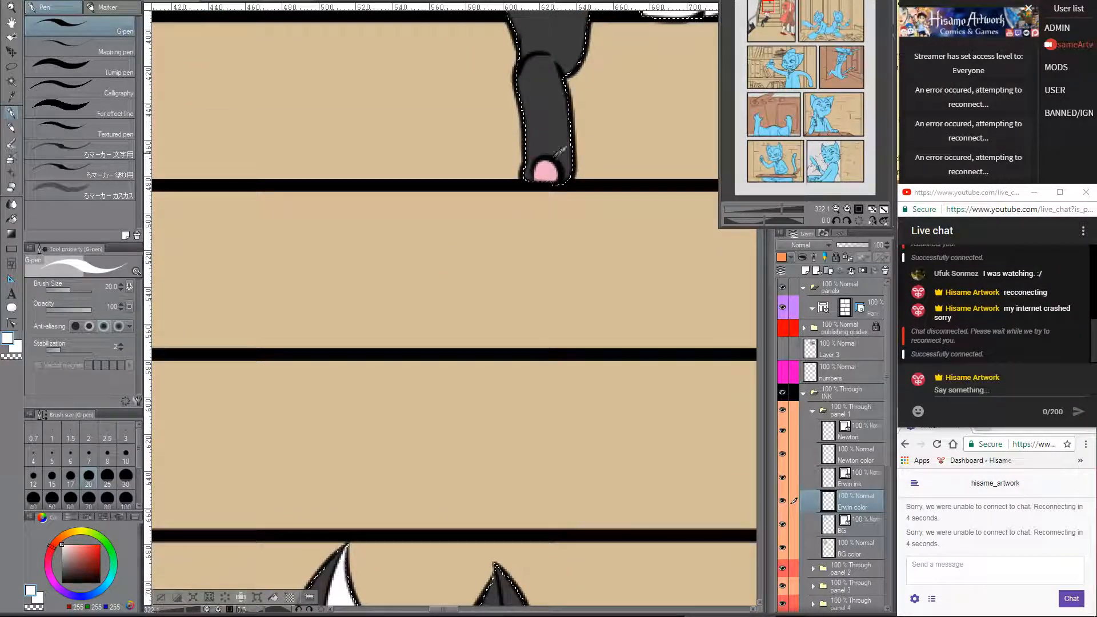
{"action": "left_click", "coordinate": [549, 163], "text": "alt"}
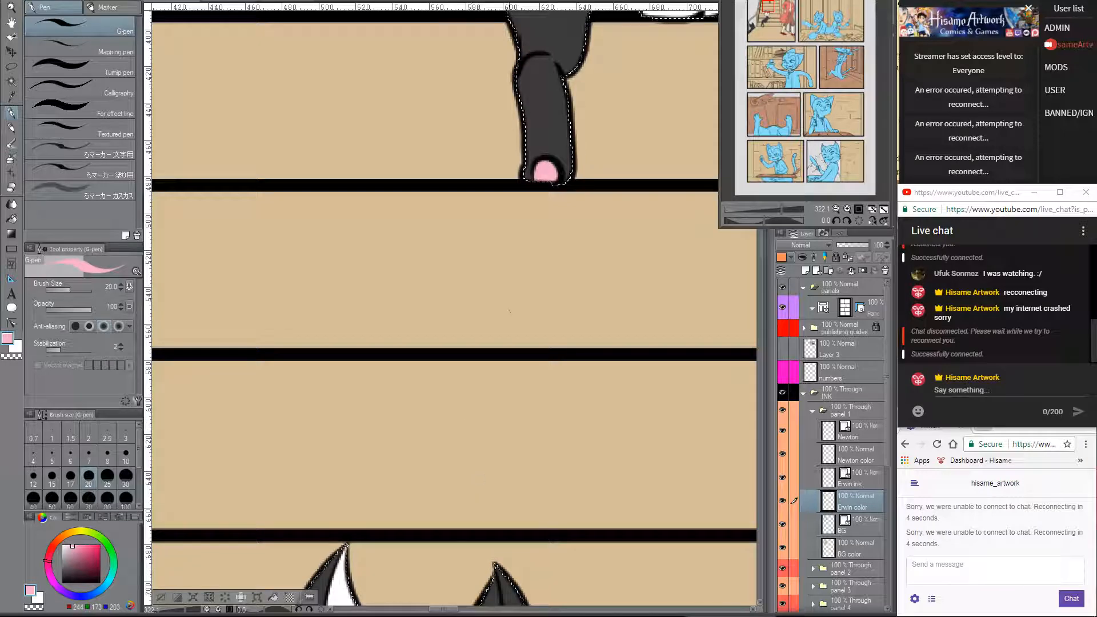
{"action": "scroll", "coordinate": [478, 458], "scroll_direction": "down", "scroll_amount": 7}
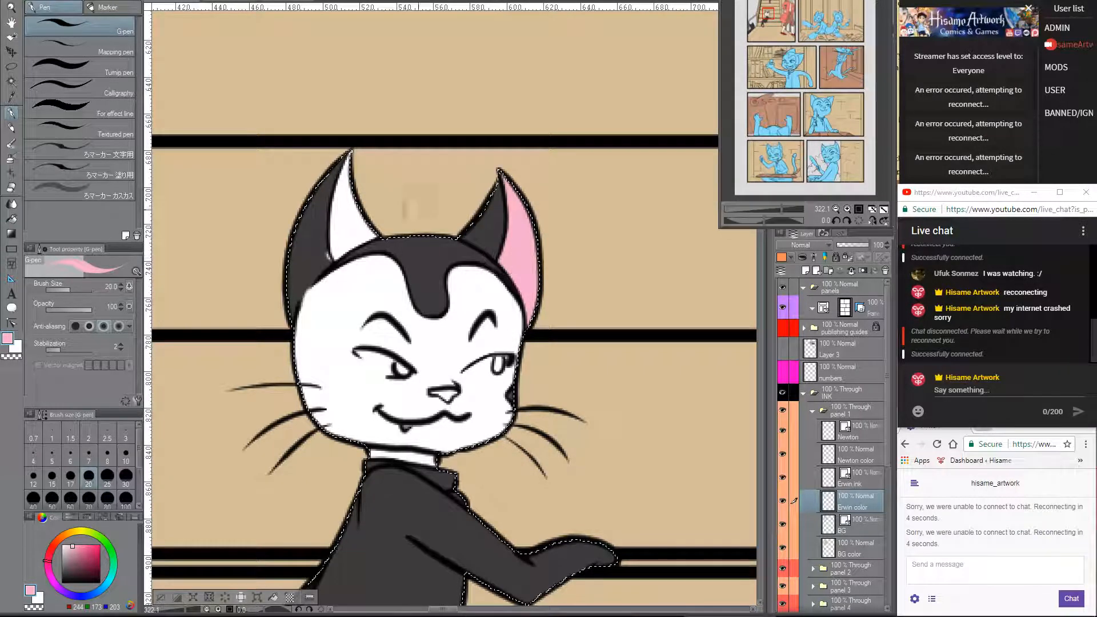
{"action": "mouse_move", "coordinate": [350, 153]}
{"action": "left_mouse_down"}
{"action": "mouse_move", "coordinate": [300, 250]}
{"action": "mouse_move", "coordinate": [325, 186]}
{"action": "mouse_move", "coordinate": [315, 247]}
{"action": "mouse_move", "coordinate": [324, 267]}
{"action": "mouse_move", "coordinate": [319, 236]}
{"action": "mouse_move", "coordinate": [326, 264]}
{"action": "left_mouse_up"}
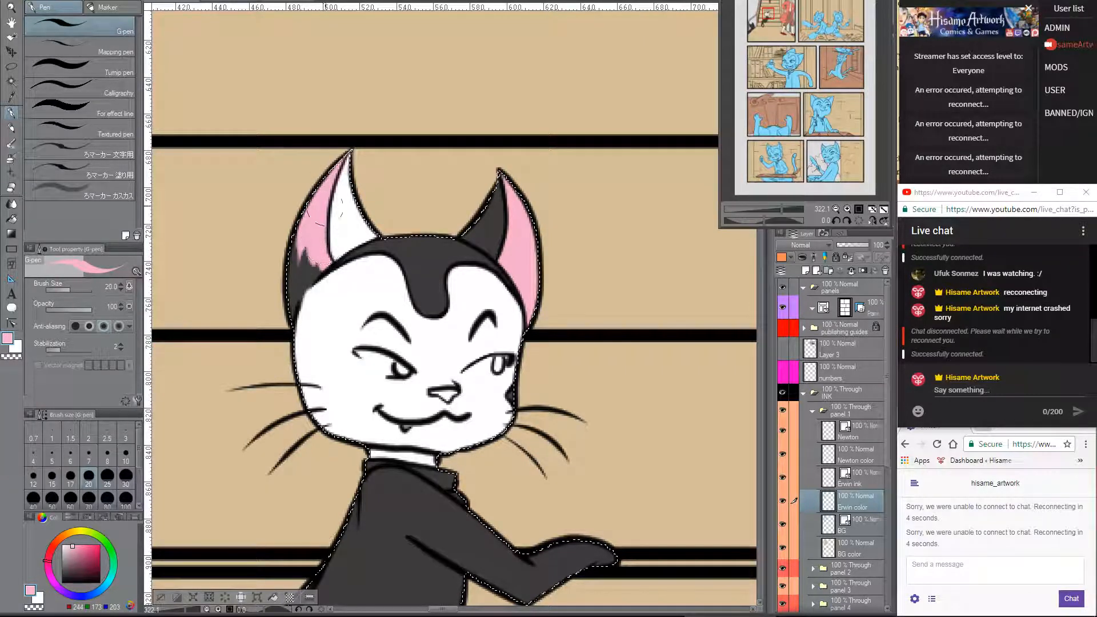
{"action": "mouse_move", "coordinate": [308, 210]}
{"action": "left_mouse_down"}
{"action": "mouse_move", "coordinate": [320, 269]}
{"action": "mouse_move", "coordinate": [287, 329]}
{"action": "mouse_move", "coordinate": [304, 330]}
{"action": "mouse_move", "coordinate": [321, 312]}
{"action": "mouse_move", "coordinate": [322, 289]}
{"action": "mouse_move", "coordinate": [297, 346]}
{"action": "mouse_move", "coordinate": [309, 336]}
{"action": "mouse_move", "coordinate": [311, 261]}
{"action": "left_mouse_up"}
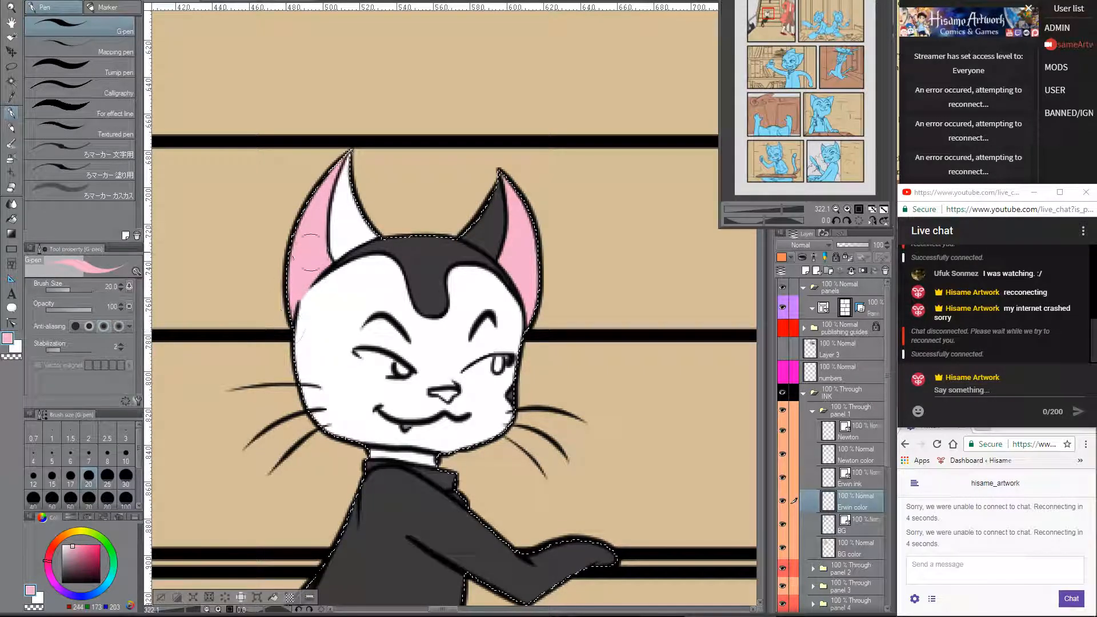
{"action": "scroll", "coordinate": [310, 252], "scroll_direction": "down", "scroll_amount": 5}
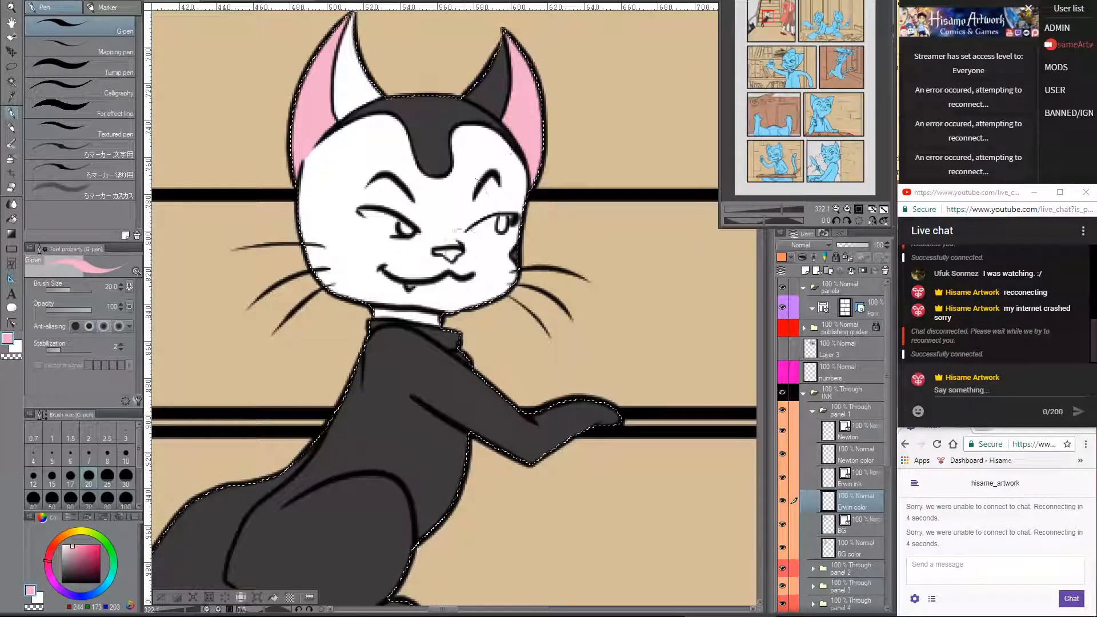
{"action": "left_click_drag", "start_coordinate": [446, 247], "coordinate": [453, 250]}
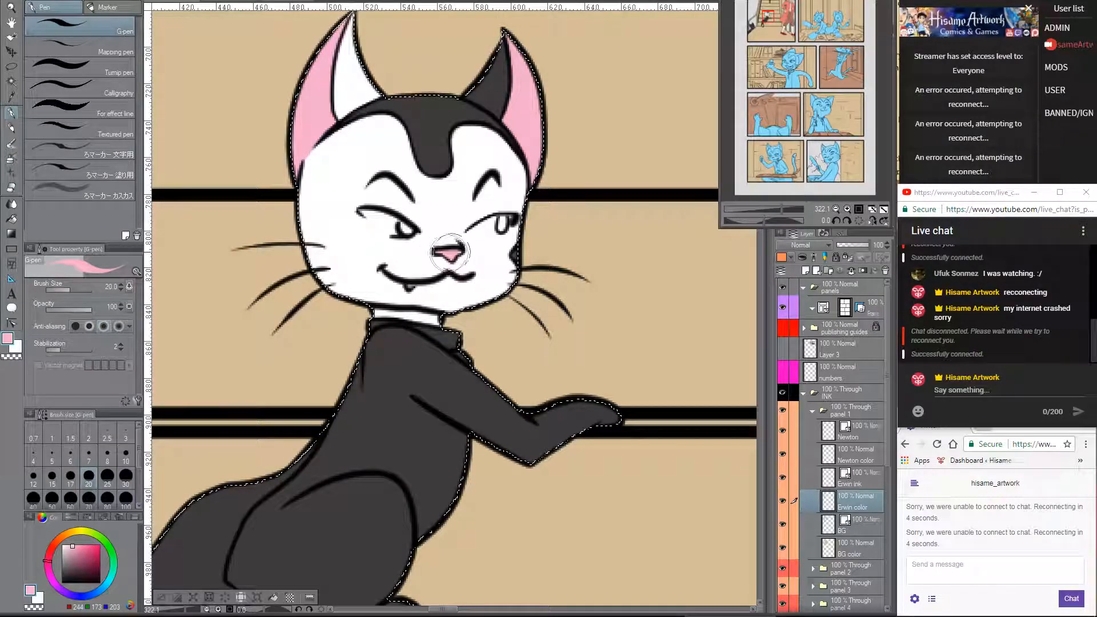
{"action": "left_click_drag", "start_coordinate": [445, 252], "coordinate": [423, 302]}
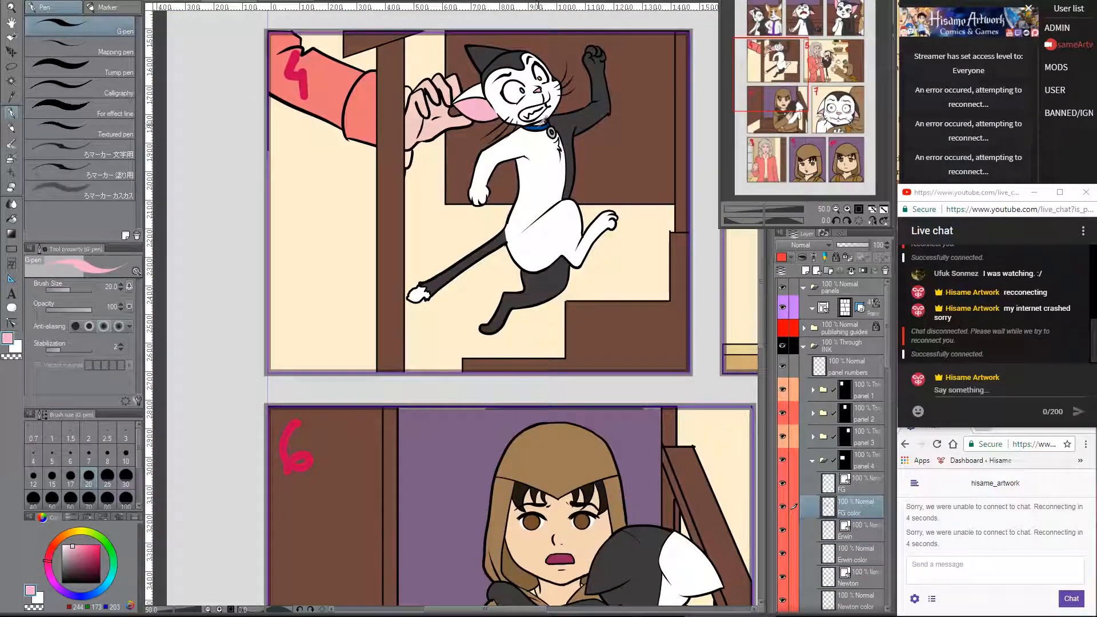
- Sample the blue of the cat's collar in panel 4 of the other comic page, paint the lower cat's collar at size 8, and pick white again
{"action": "left_click", "coordinate": [540, 124], "text": "alt"}
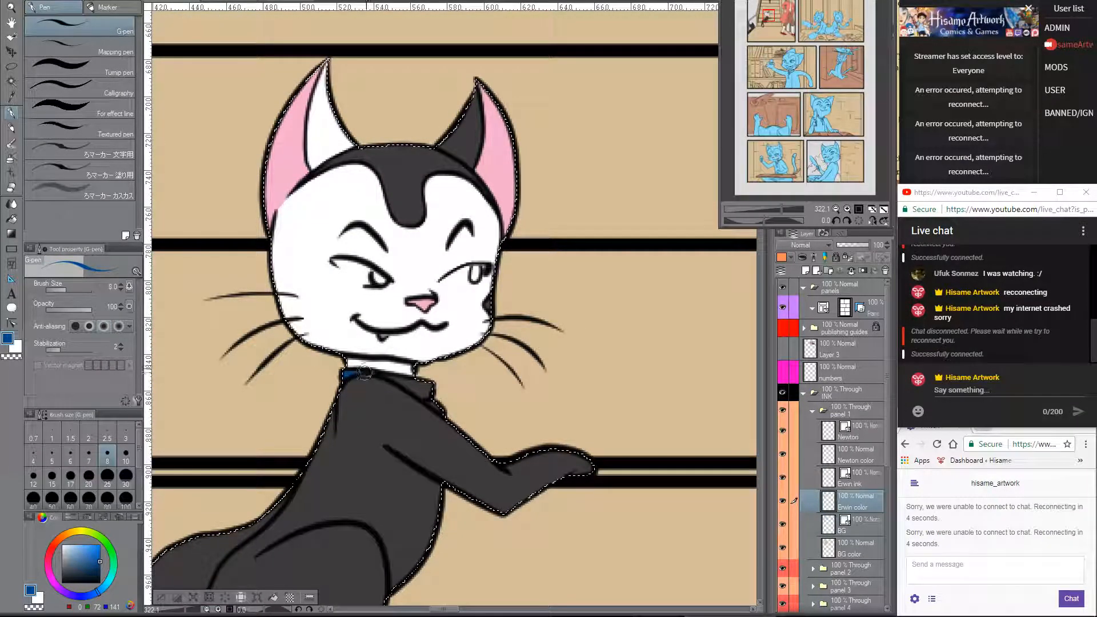
{"action": "left_click_drag", "start_coordinate": [364, 373], "coordinate": [391, 378]}
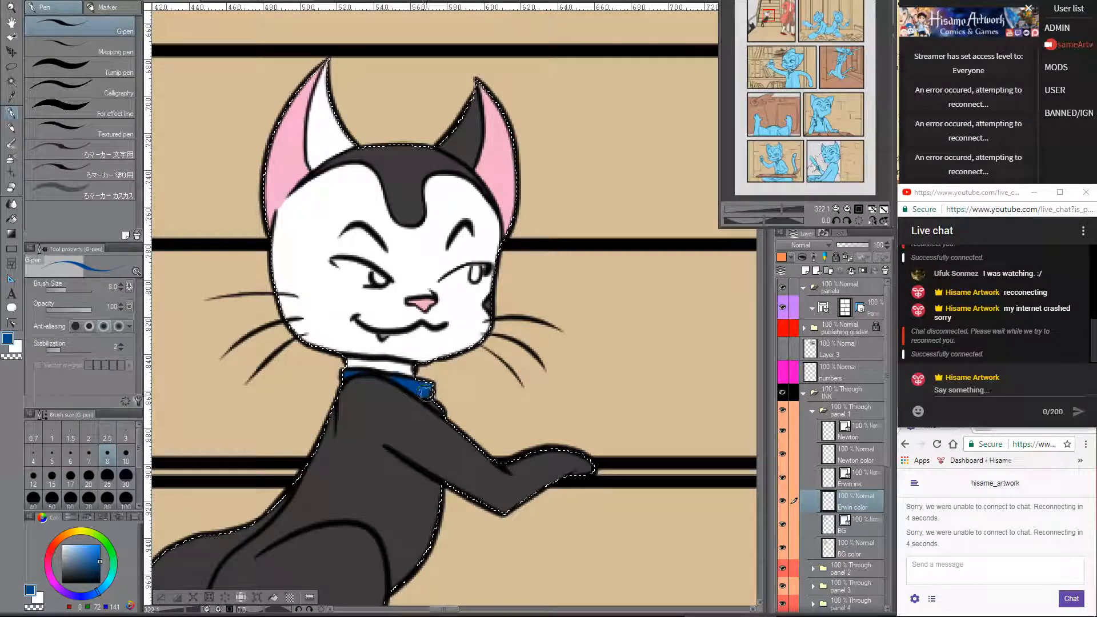
{"action": "left_click", "coordinate": [396, 369], "text": "alt"}
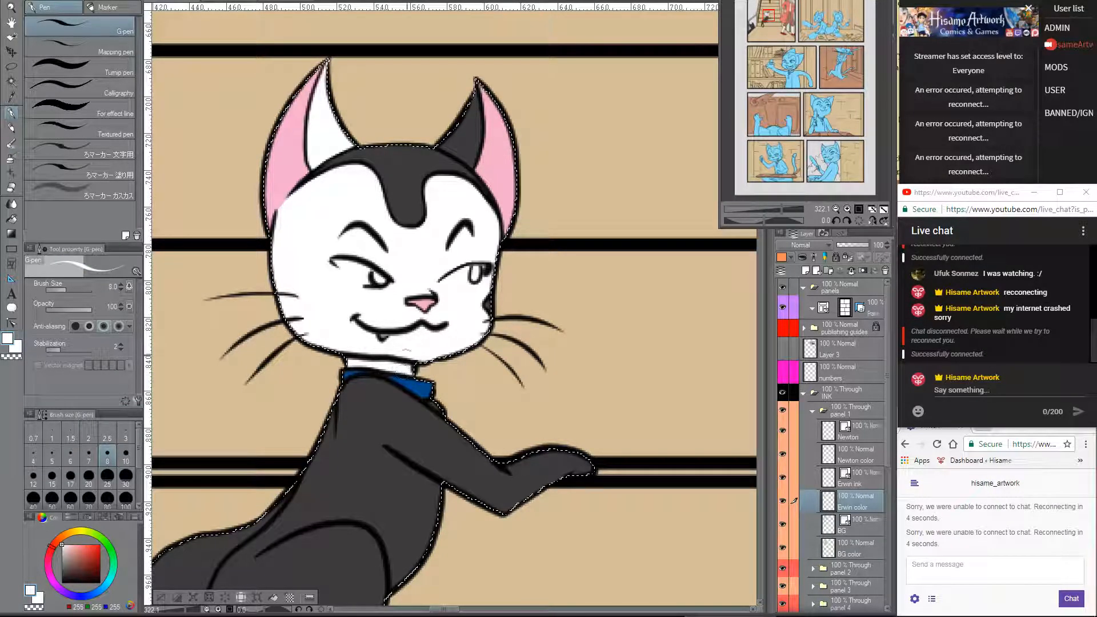
{"action": "left_click_drag", "start_coordinate": [410, 423], "coordinate": [441, 316]}
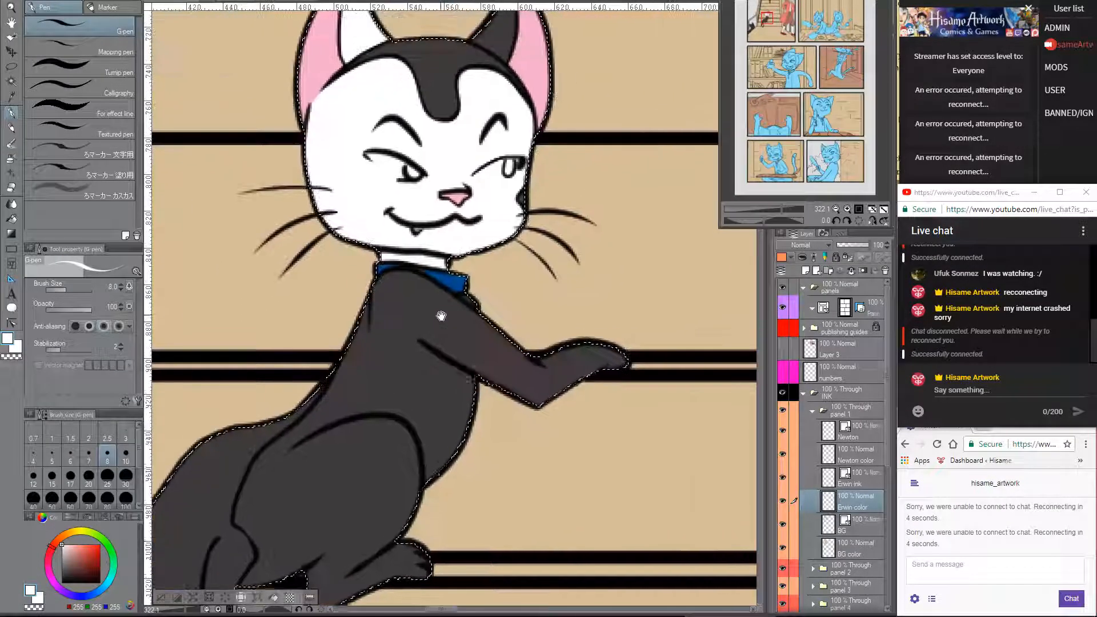
- Paint the shoulder, arm and paw of the cat on the stairs white, enlarging the G-pen to size 20
{"action": "key", "text": "bracketright"}
{"action": "key", "text": "bracketright"}
{"action": "key", "text": "bracketright"}
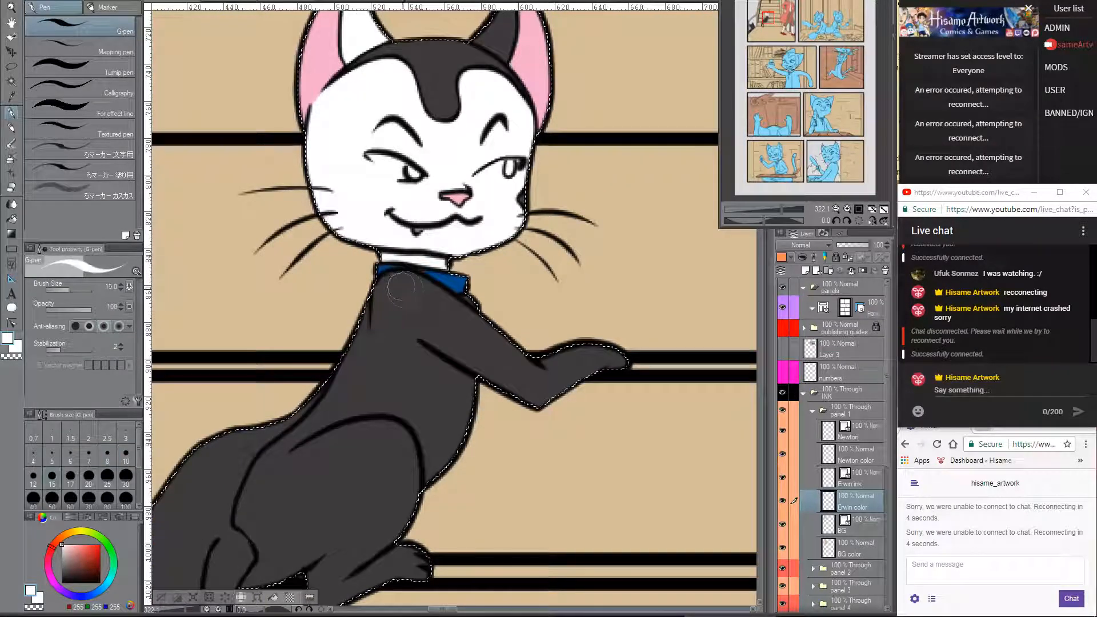
{"action": "left_click_drag", "start_coordinate": [401, 285], "coordinate": [366, 336]}
{"action": "key", "text": "bracketright"}
{"action": "mouse_move", "coordinate": [394, 283]}
{"action": "left_mouse_down"}
{"action": "mouse_move", "coordinate": [438, 298]}
{"action": "mouse_move", "coordinate": [535, 386]}
{"action": "left_mouse_up"}
{"action": "mouse_move", "coordinate": [492, 337]}
{"action": "left_mouse_down"}
{"action": "mouse_move", "coordinate": [441, 313]}
{"action": "mouse_move", "coordinate": [483, 322]}
{"action": "mouse_move", "coordinate": [469, 350]}
{"action": "mouse_move", "coordinate": [486, 399]}
{"action": "mouse_move", "coordinate": [508, 379]}
{"action": "mouse_move", "coordinate": [546, 371]}
{"action": "mouse_move", "coordinate": [523, 385]}
{"action": "mouse_move", "coordinate": [500, 428]}
{"action": "mouse_move", "coordinate": [566, 400]}
{"action": "left_mouse_up"}
{"action": "left_click_drag", "start_coordinate": [486, 445], "coordinate": [567, 336]}
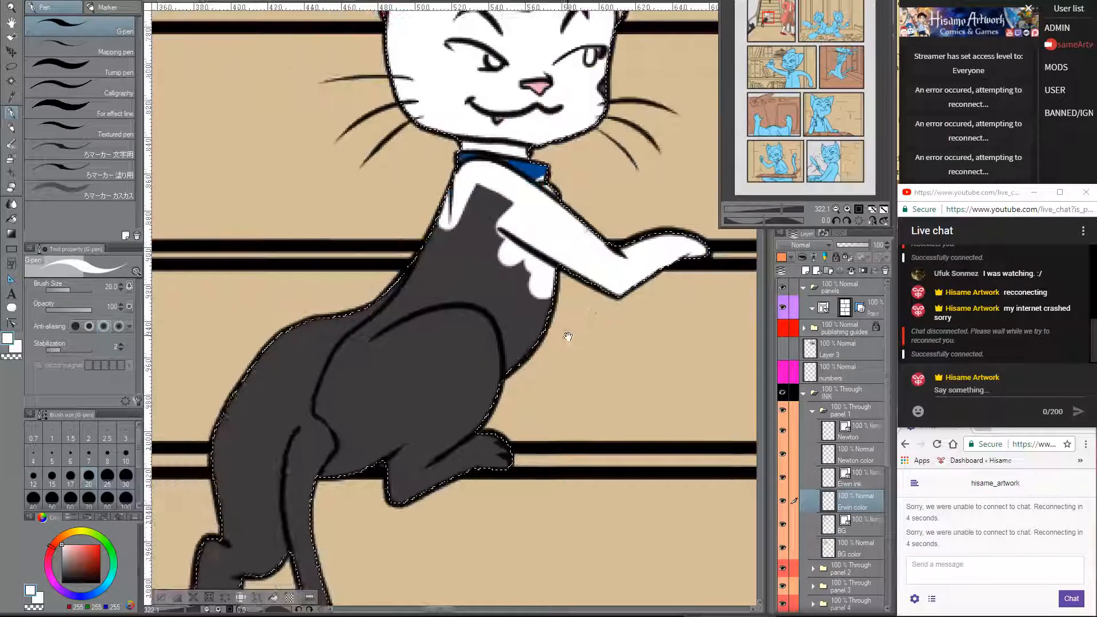
- Paint the same cat's chest, belly, near thigh and foot white, leaving its back, far leg and tail dark grey
{"action": "mouse_move", "coordinate": [454, 194]}
{"action": "left_mouse_down"}
{"action": "mouse_move", "coordinate": [374, 360]}
{"action": "mouse_move", "coordinate": [380, 297]}
{"action": "mouse_move", "coordinate": [365, 317]}
{"action": "mouse_move", "coordinate": [345, 397]}
{"action": "left_mouse_up"}
{"action": "mouse_move", "coordinate": [382, 335]}
{"action": "left_mouse_down"}
{"action": "mouse_move", "coordinate": [352, 358]}
{"action": "mouse_move", "coordinate": [322, 411]}
{"action": "left_mouse_up"}
{"action": "mouse_move", "coordinate": [380, 328]}
{"action": "left_mouse_down"}
{"action": "mouse_move", "coordinate": [402, 315]}
{"action": "mouse_move", "coordinate": [329, 402]}
{"action": "mouse_move", "coordinate": [352, 449]}
{"action": "mouse_move", "coordinate": [332, 474]}
{"action": "mouse_move", "coordinate": [364, 363]}
{"action": "mouse_move", "coordinate": [401, 465]}
{"action": "mouse_move", "coordinate": [427, 476]}
{"action": "mouse_move", "coordinate": [463, 380]}
{"action": "mouse_move", "coordinate": [525, 331]}
{"action": "mouse_move", "coordinate": [514, 400]}
{"action": "left_mouse_up"}
{"action": "mouse_move", "coordinate": [537, 354]}
{"action": "left_mouse_down"}
{"action": "mouse_move", "coordinate": [537, 292]}
{"action": "mouse_move", "coordinate": [474, 269]}
{"action": "mouse_move", "coordinate": [508, 303]}
{"action": "mouse_move", "coordinate": [546, 224]}
{"action": "mouse_move", "coordinate": [648, 267]}
{"action": "left_mouse_up"}
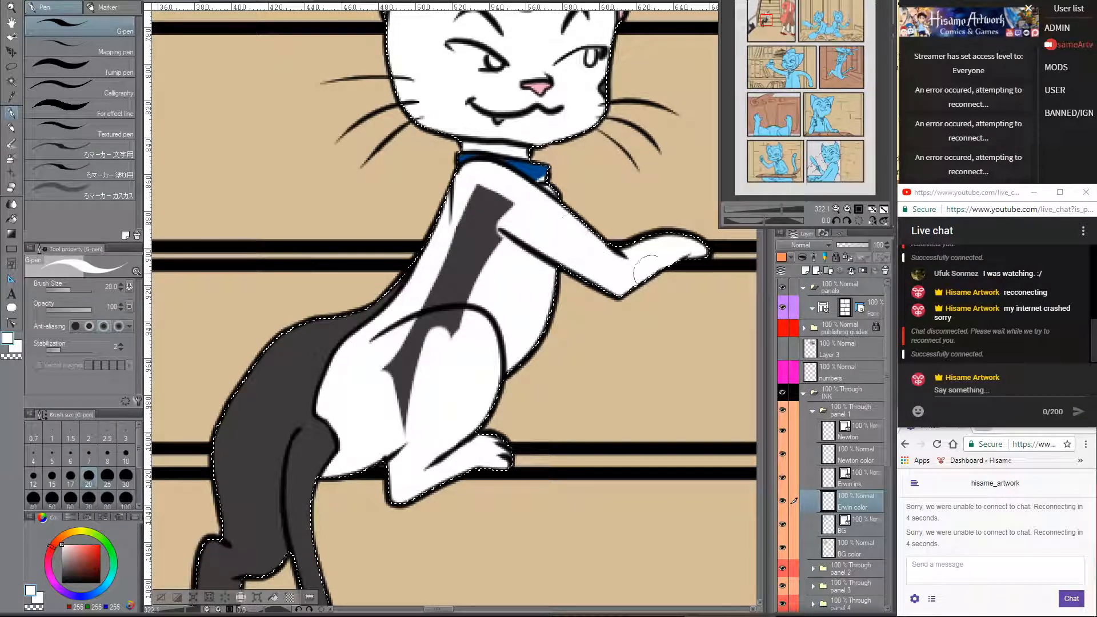
{"action": "mouse_move", "coordinate": [514, 208]}
{"action": "left_mouse_down"}
{"action": "mouse_move", "coordinate": [497, 194]}
{"action": "mouse_move", "coordinate": [457, 251]}
{"action": "mouse_move", "coordinate": [474, 263]}
{"action": "mouse_move", "coordinate": [447, 283]}
{"action": "mouse_move", "coordinate": [417, 440]}
{"action": "left_mouse_up"}
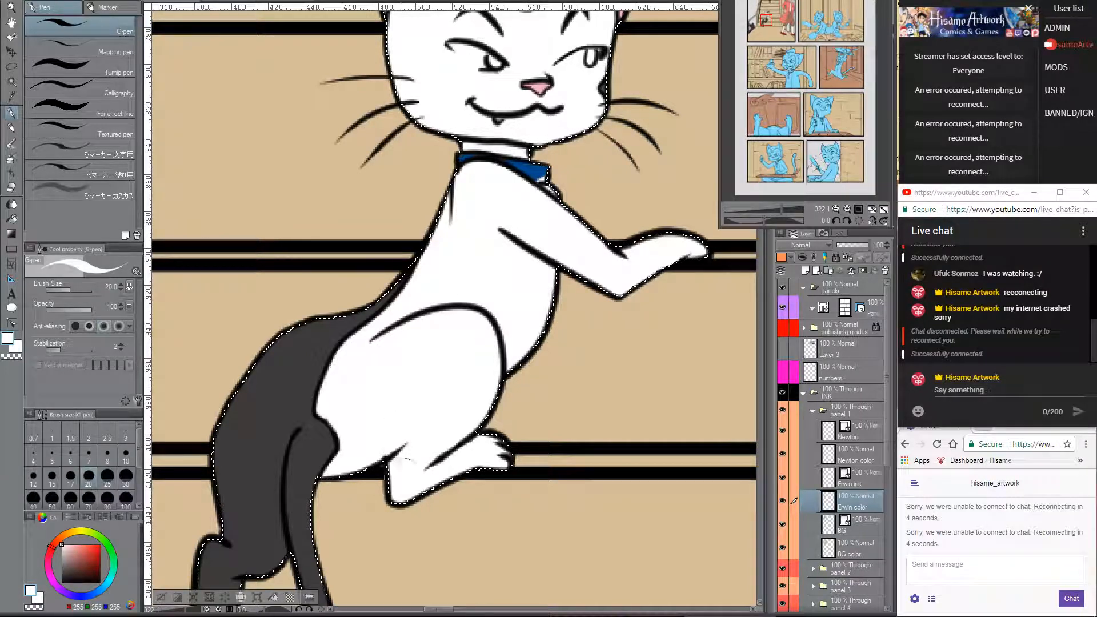
- Touch up the cat's collar with its sampled dark blue and paint the tip of its tail white
{"action": "left_click", "coordinate": [537, 171], "text": "alt"}
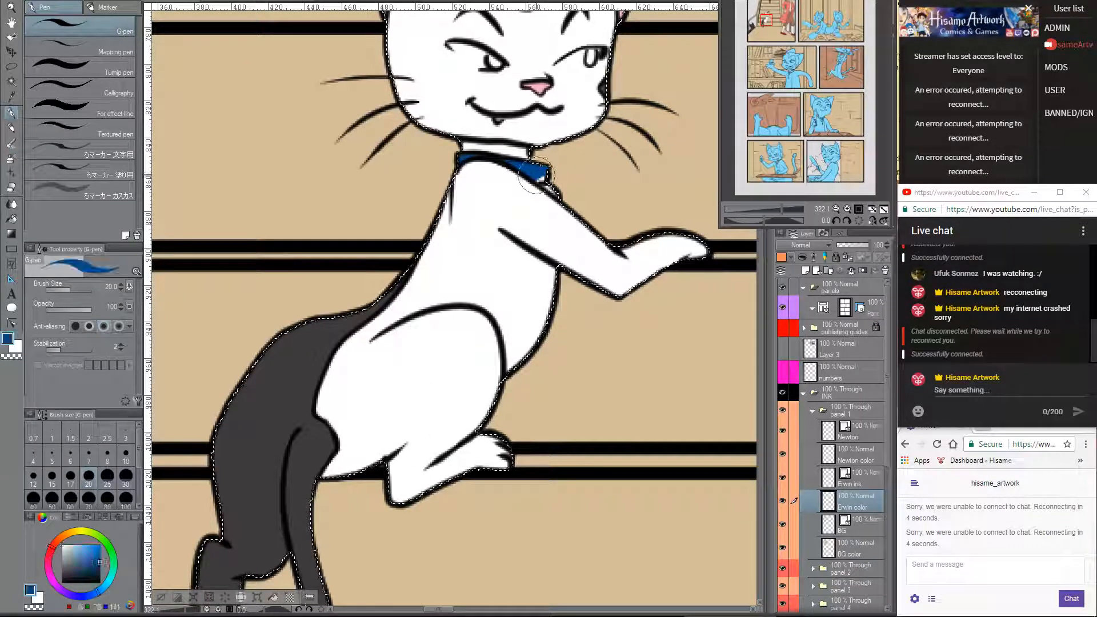
{"action": "left_click_drag", "start_coordinate": [549, 142], "coordinate": [524, 304]}
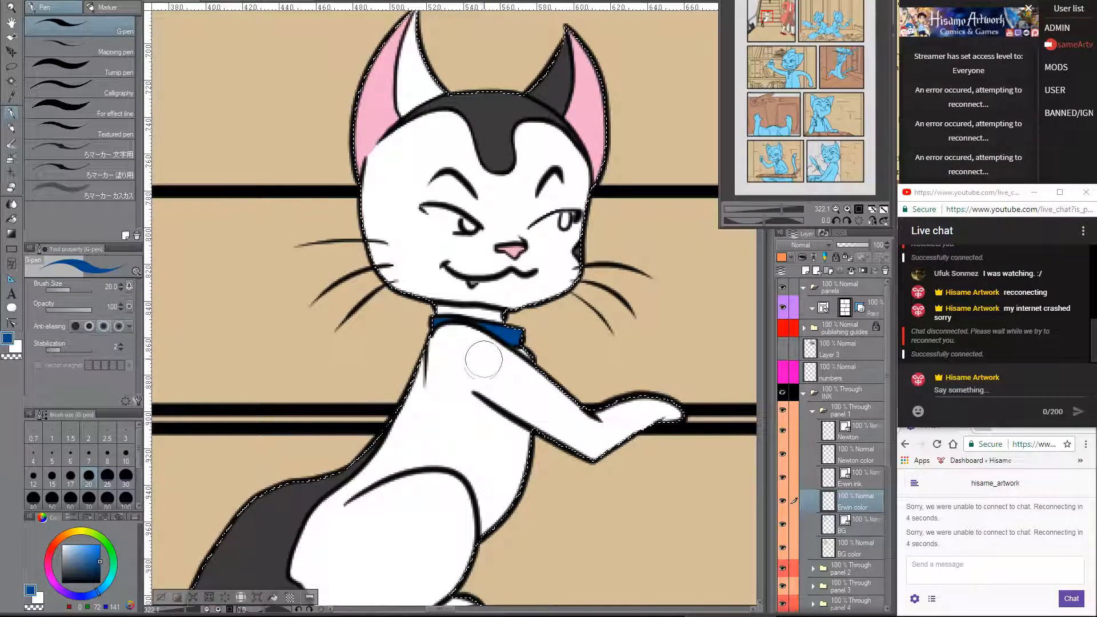
{"action": "left_click_drag", "start_coordinate": [459, 436], "coordinate": [648, 23]}
{"action": "left_click", "coordinate": [573, 179], "text": "alt"}
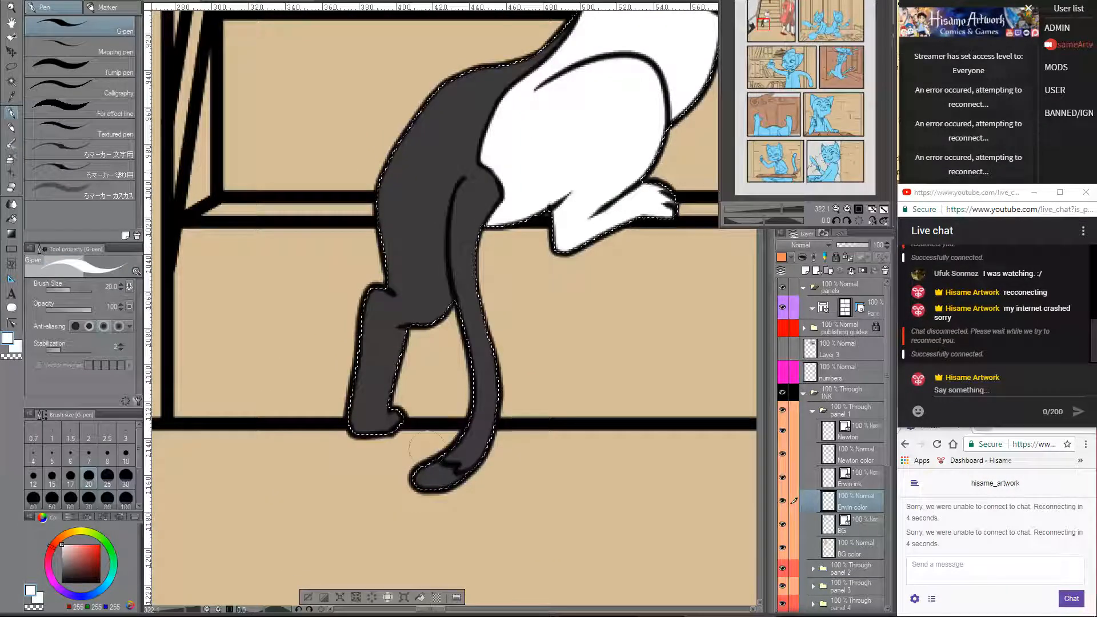
{"action": "left_click_drag", "start_coordinate": [425, 478], "coordinate": [447, 476]}
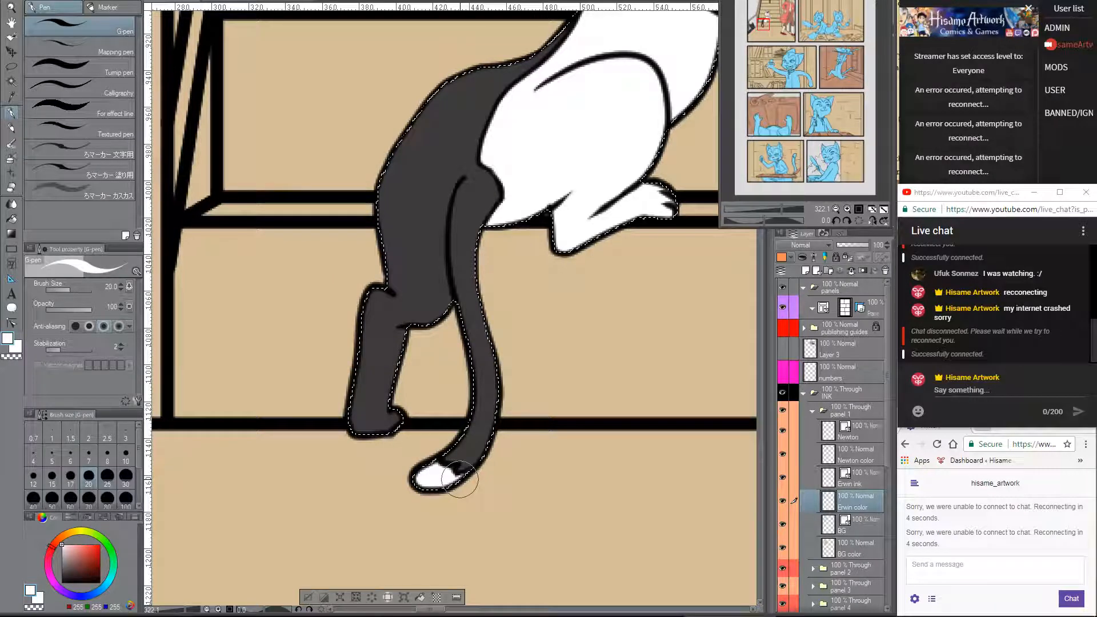
{"action": "left_click_drag", "start_coordinate": [592, 220], "coordinate": [401, 535]}
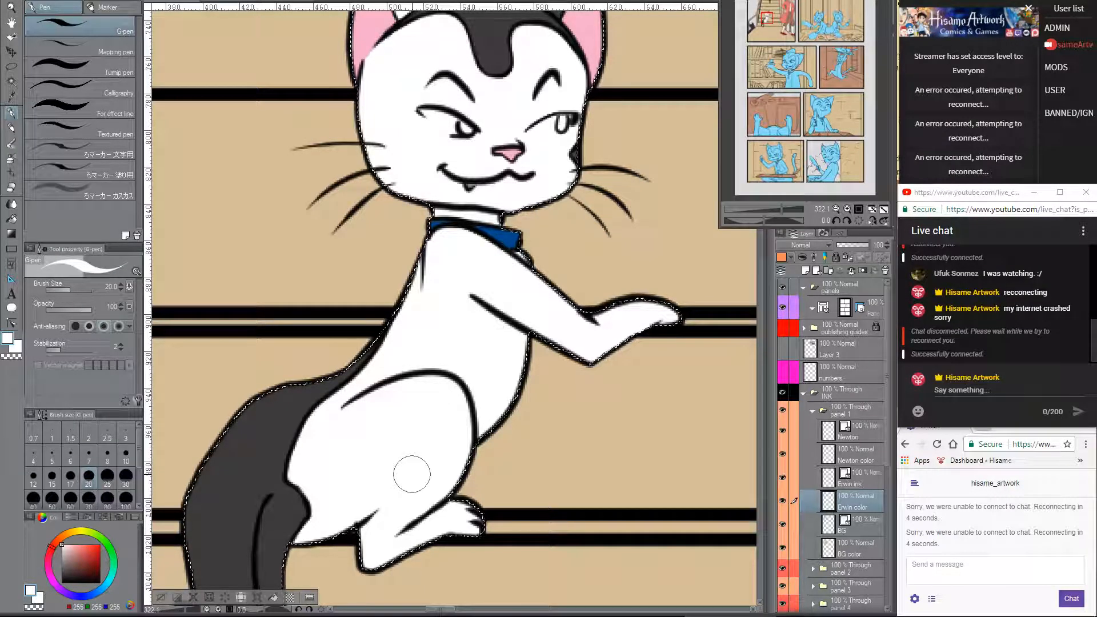
{"action": "left_click_drag", "start_coordinate": [594, 220], "coordinate": [557, 366]}
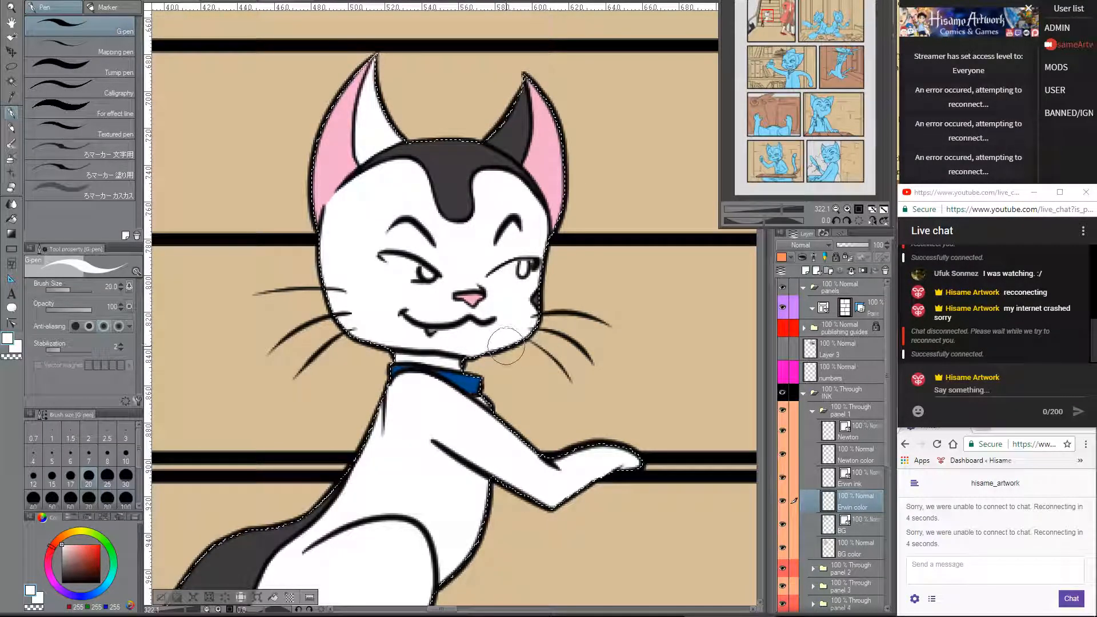
- Color the cat's left-hand eye light blue using the panel 4 cat's eye color at brush size 10, with a black pupil
{"action": "left_click", "coordinate": [225, 2]}
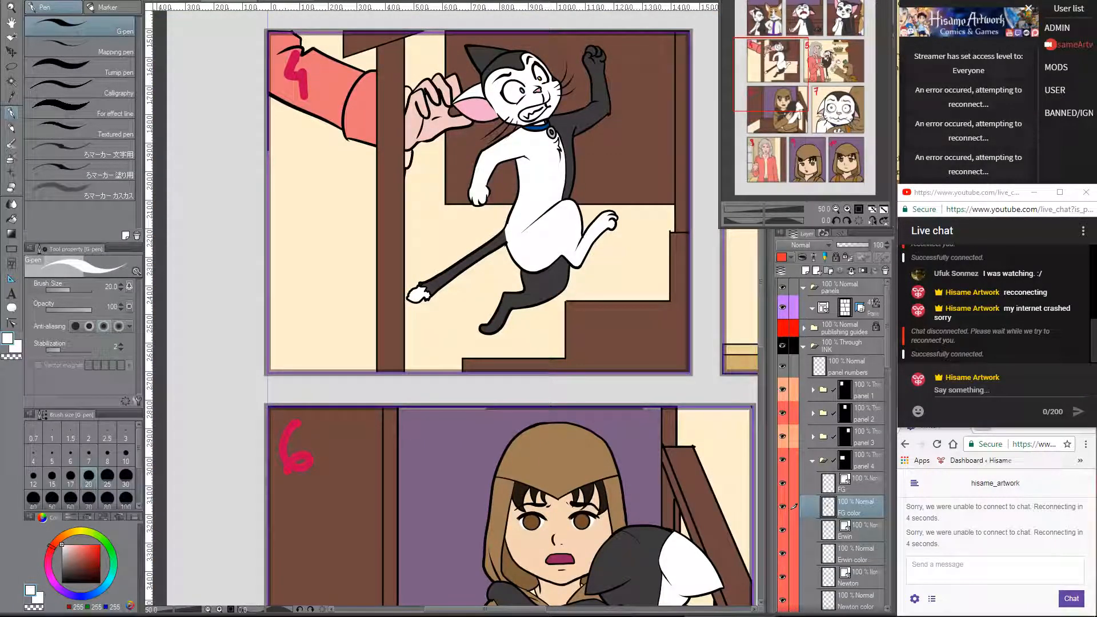
{"action": "scroll", "coordinate": [548, 52], "scroll_direction": "up", "scroll_amount": 2}
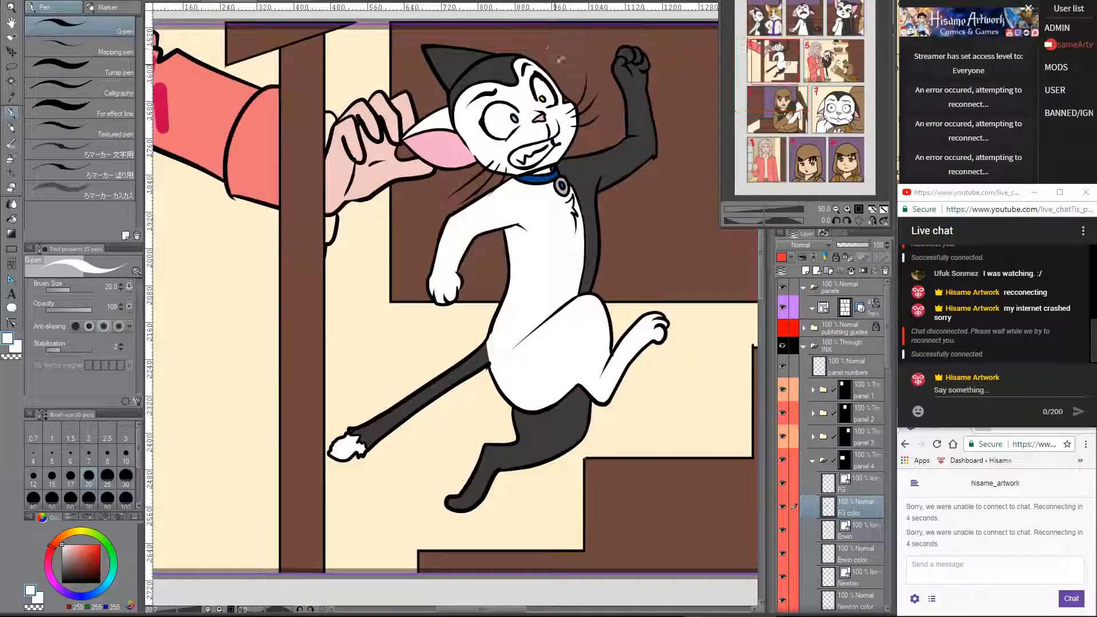
{"action": "scroll", "coordinate": [559, 59], "scroll_direction": "up", "scroll_amount": 1}
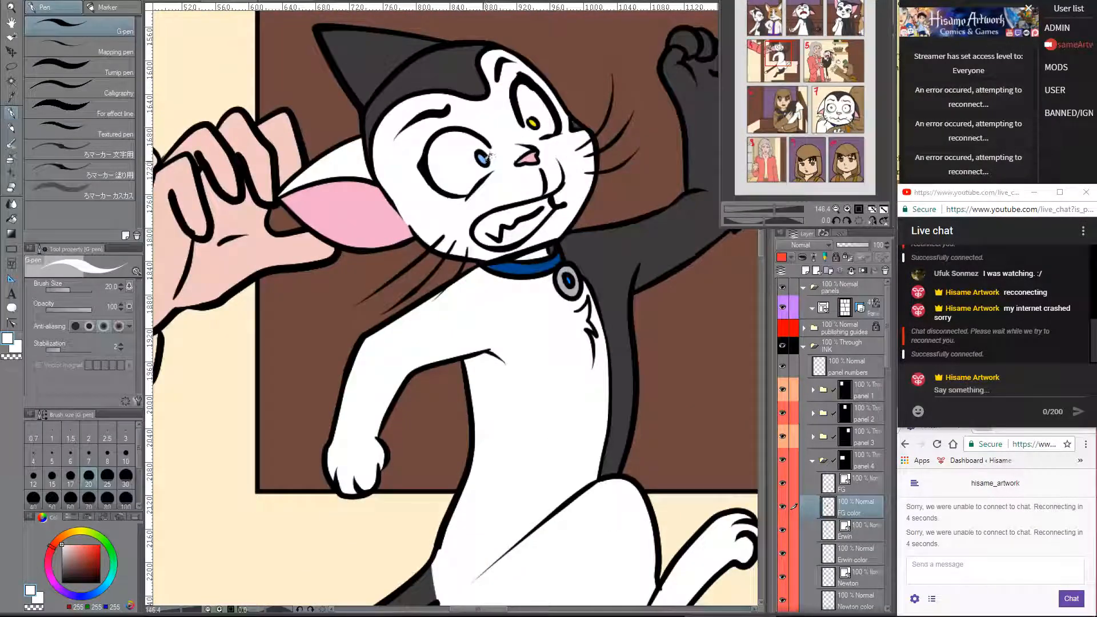
{"action": "left_click", "coordinate": [483, 158], "text": "alt"}
{"action": "left_click", "coordinate": [191, 2]}
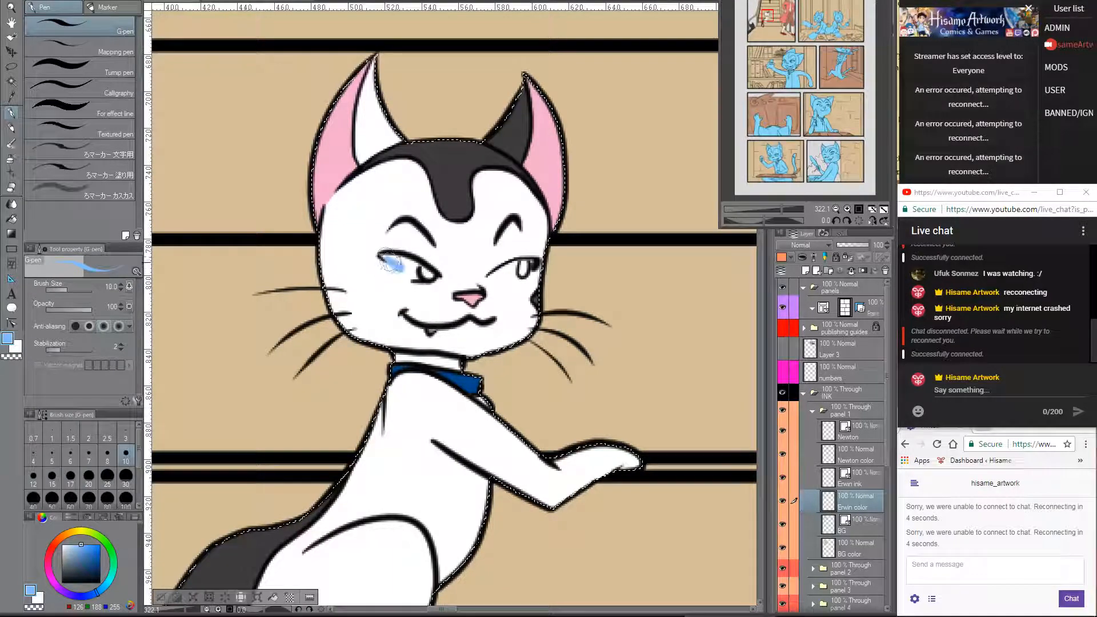
{"action": "left_click_drag", "start_coordinate": [389, 260], "coordinate": [428, 274]}
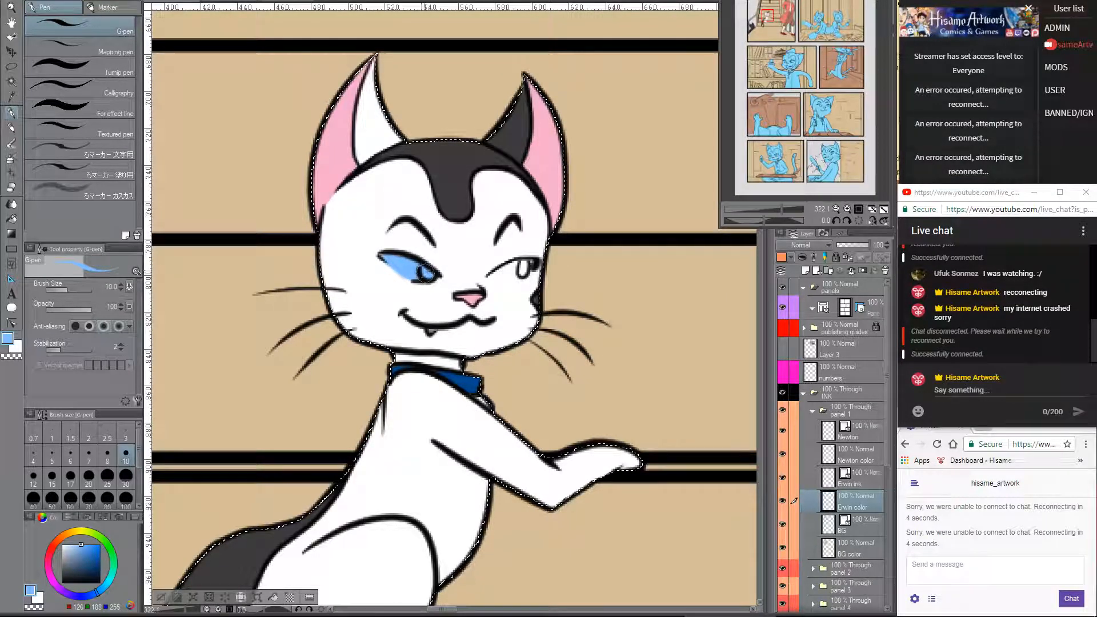
{"action": "left_click", "coordinate": [426, 272], "text": "alt"}
{"action": "left_click_drag", "start_coordinate": [426, 272], "coordinate": [422, 271]}
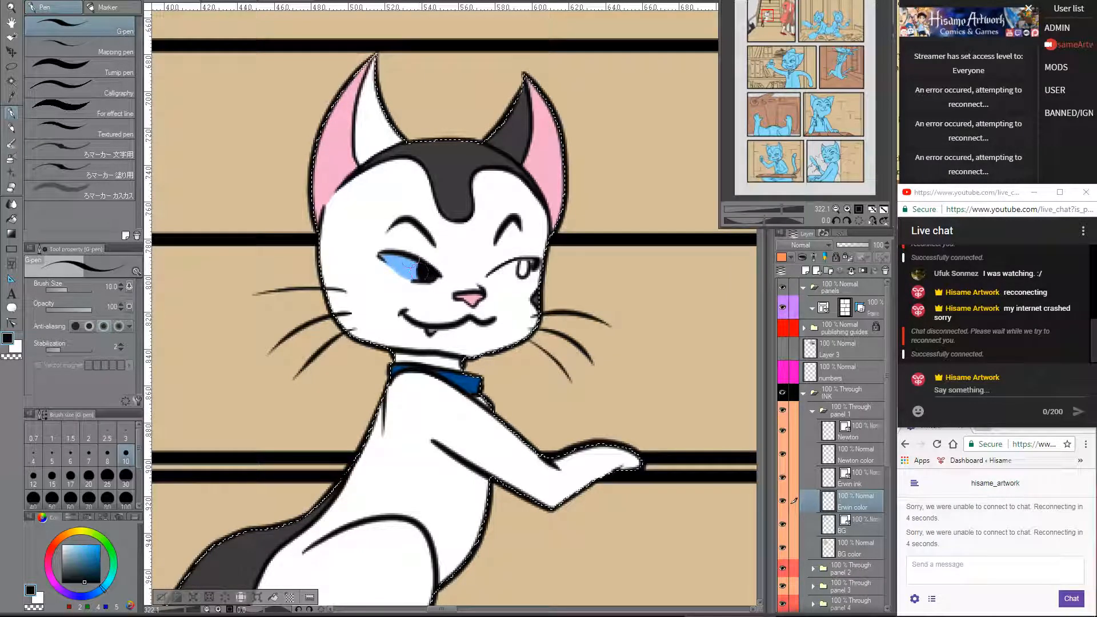
- Color the cat's right-hand eye yellow, sampled from the panel 4 cat's eye, and fill its pupil with black
{"action": "left_click", "coordinate": [237, 2]}
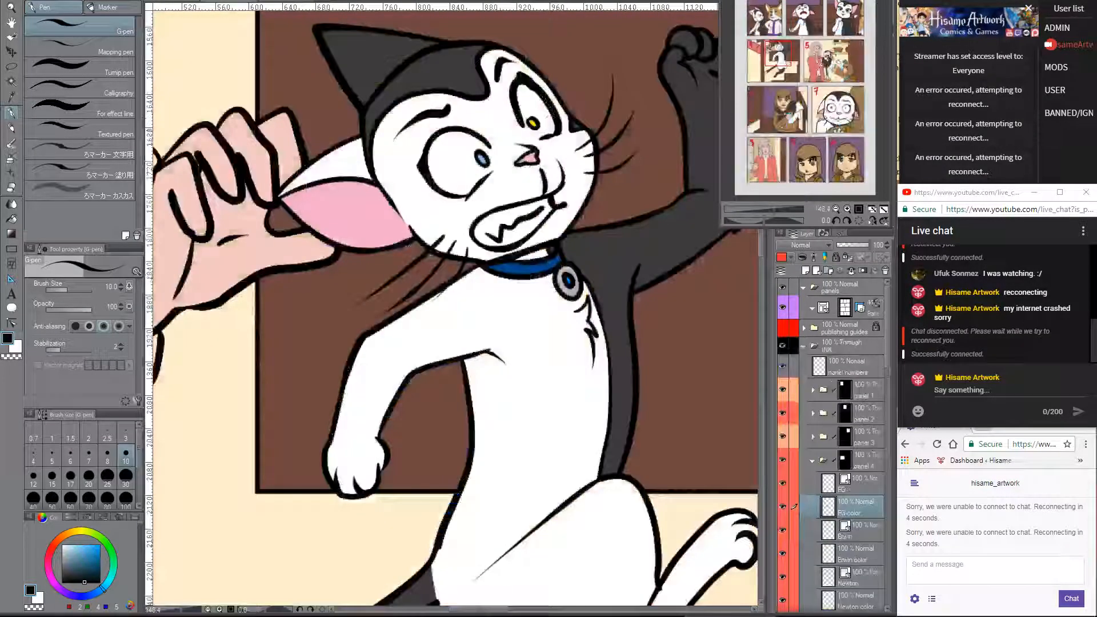
{"action": "left_click", "coordinate": [535, 117], "text": "alt"}
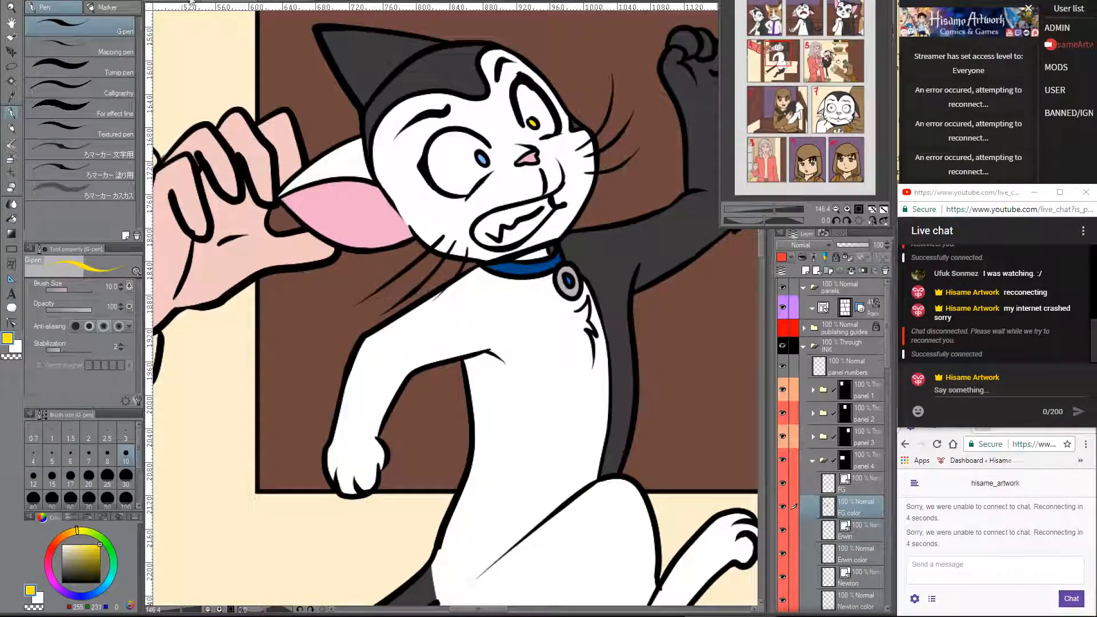
{"action": "left_click", "coordinate": [191, 2]}
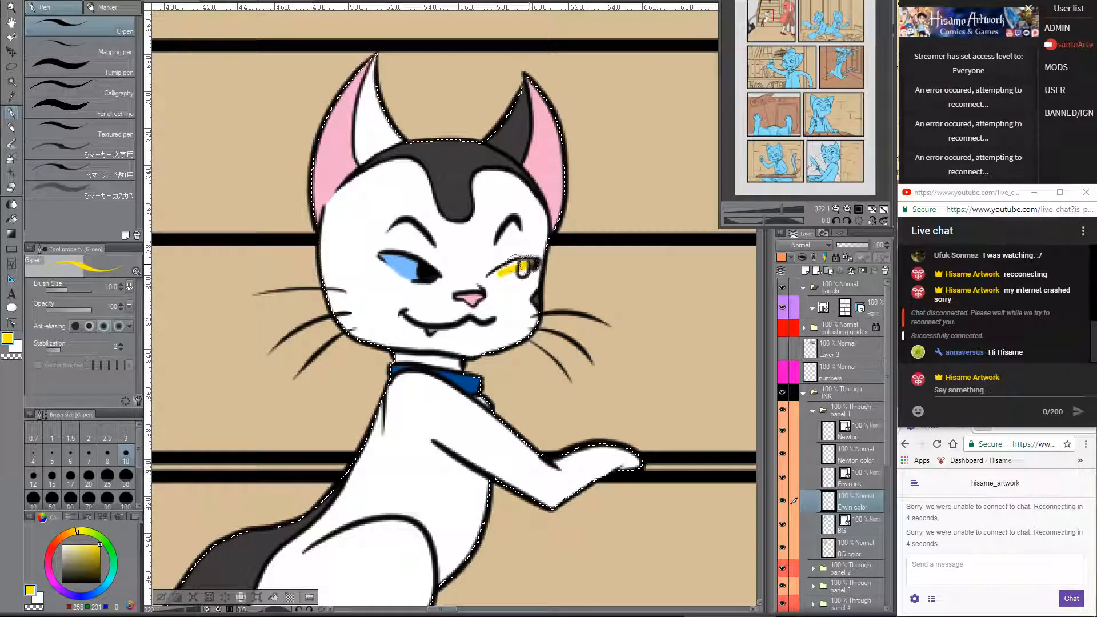
{"action": "left_click_drag", "start_coordinate": [489, 277], "coordinate": [506, 273]}
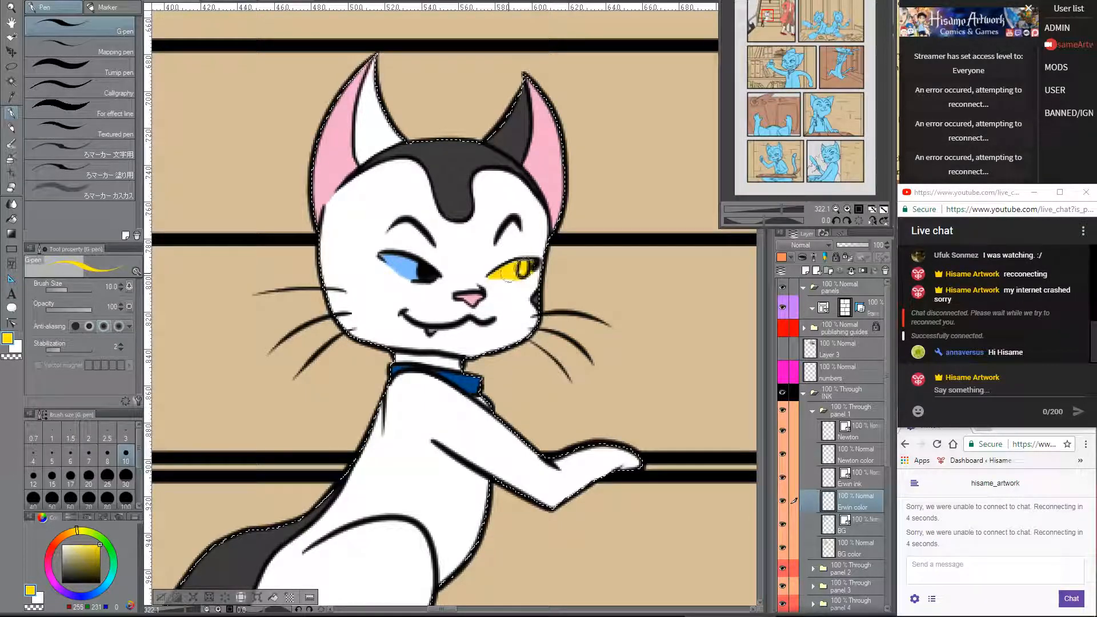
{"action": "left_click", "coordinate": [526, 265], "text": "alt"}
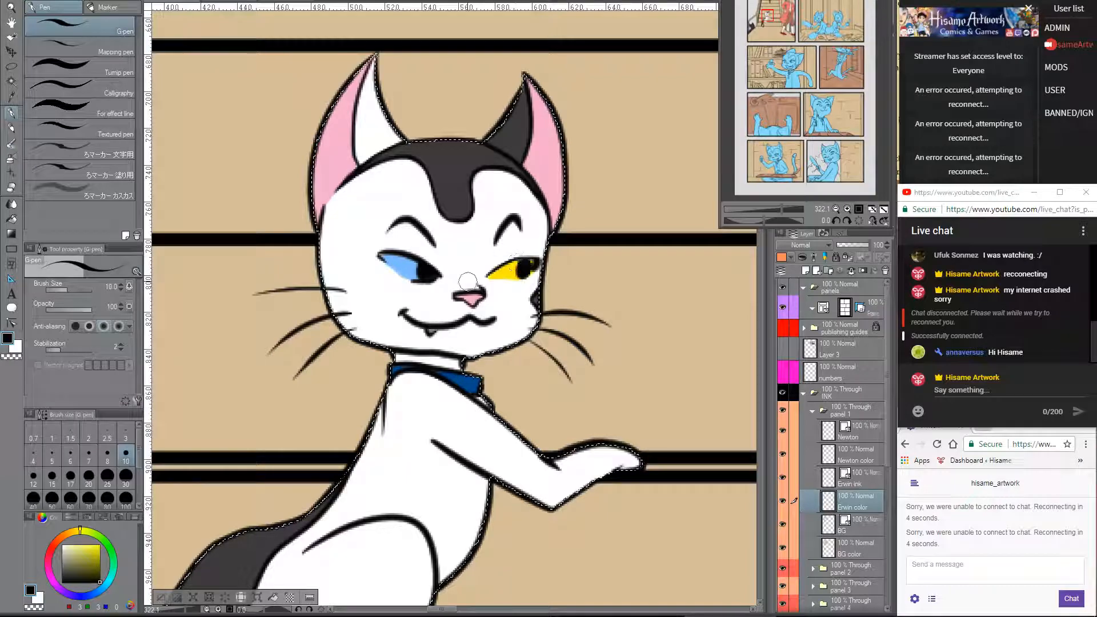
- Paint the face of the dark grey cat beside the stair railing white with the G-pen at size 50
{"action": "scroll", "coordinate": [478, 276], "scroll_direction": "down", "scroll_amount": 1}
{"action": "scroll", "coordinate": [479, 276], "scroll_direction": "down", "scroll_amount": 8}
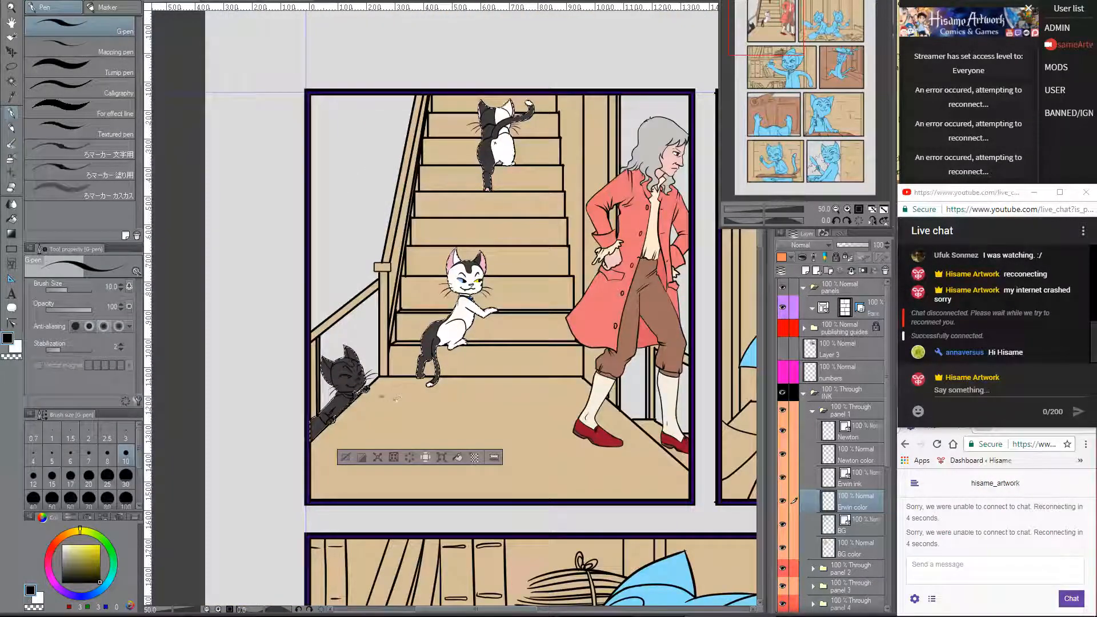
{"action": "scroll", "coordinate": [372, 411], "scroll_direction": "up", "scroll_amount": 1}
{"action": "scroll", "coordinate": [372, 389], "scroll_direction": "up", "scroll_amount": 5}
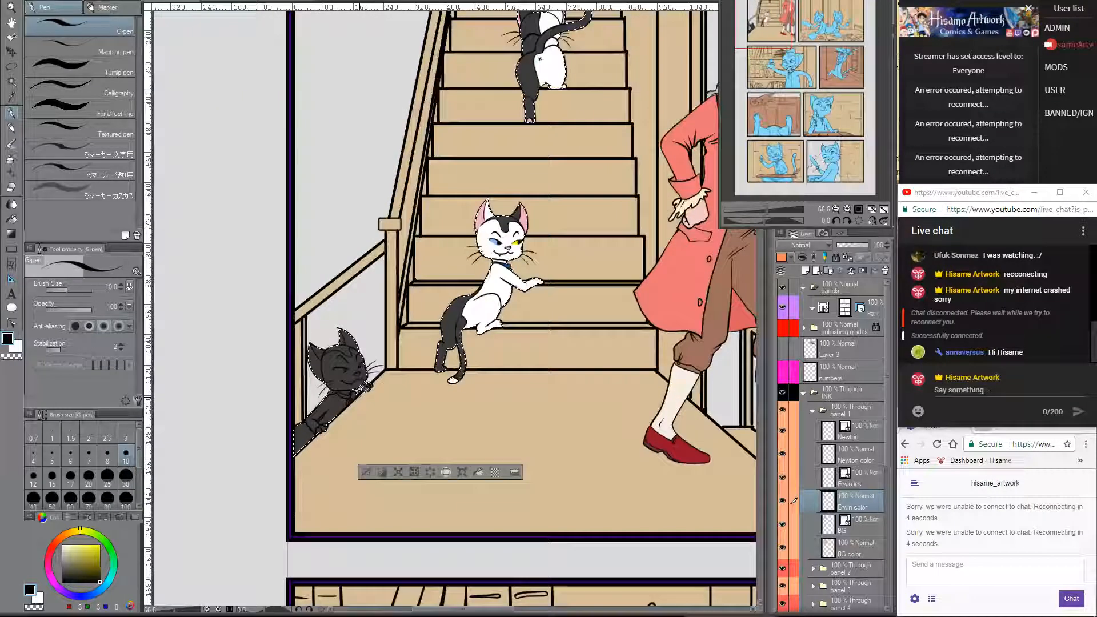
{"action": "key", "text": "x"}
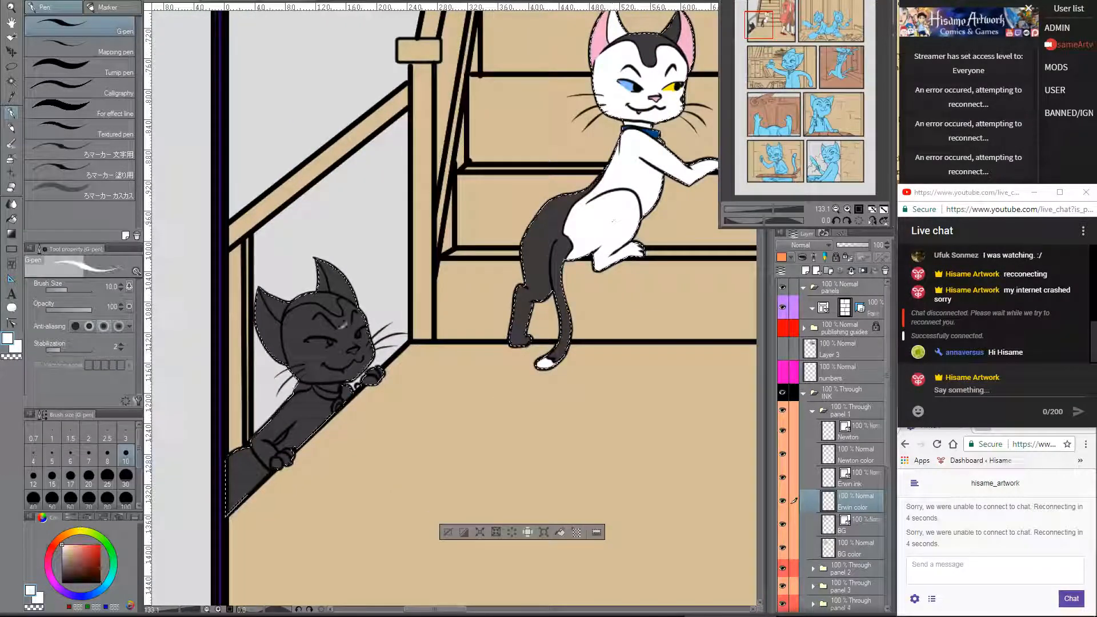
{"action": "scroll", "coordinate": [297, 394], "scroll_direction": "up", "scroll_amount": 3}
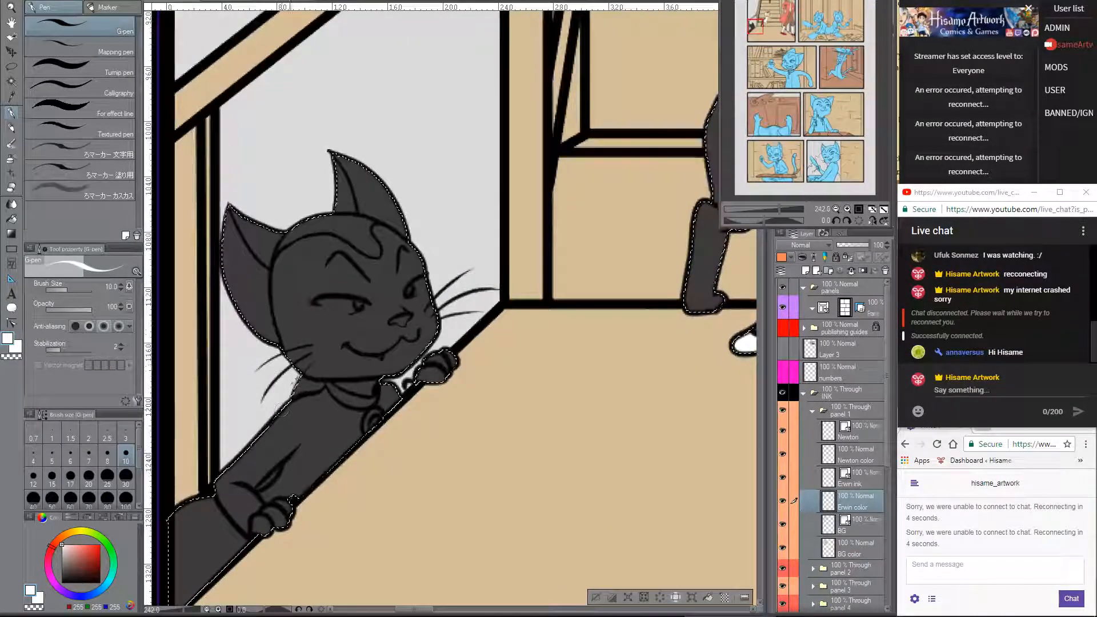
{"action": "scroll", "coordinate": [277, 420], "scroll_direction": "up", "scroll_amount": 1}
{"action": "key", "text": "bracketright"}
{"action": "key", "text": "bracketright"}
{"action": "key", "text": "bracketright"}
{"action": "key", "text": "bracketright"}
{"action": "key", "text": "bracketright"}
{"action": "key", "text": "bracketright"}
{"action": "key", "text": "bracketright"}
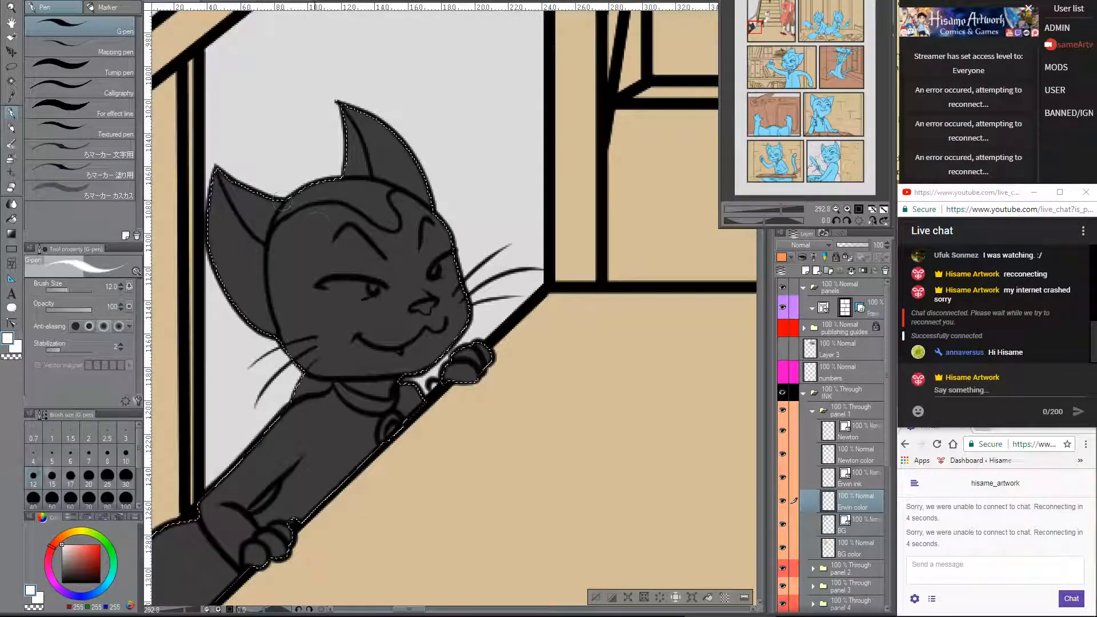
{"action": "left_click", "coordinate": [305, 251]}
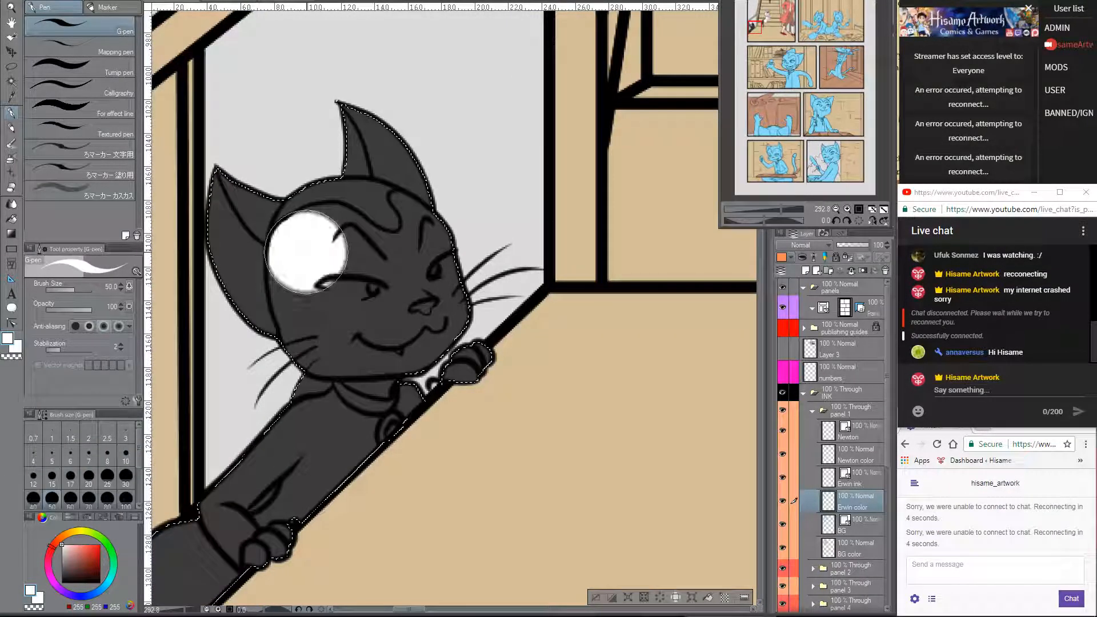
{"action": "scroll", "coordinate": [386, 314], "scroll_direction": "down", "scroll_amount": 2}
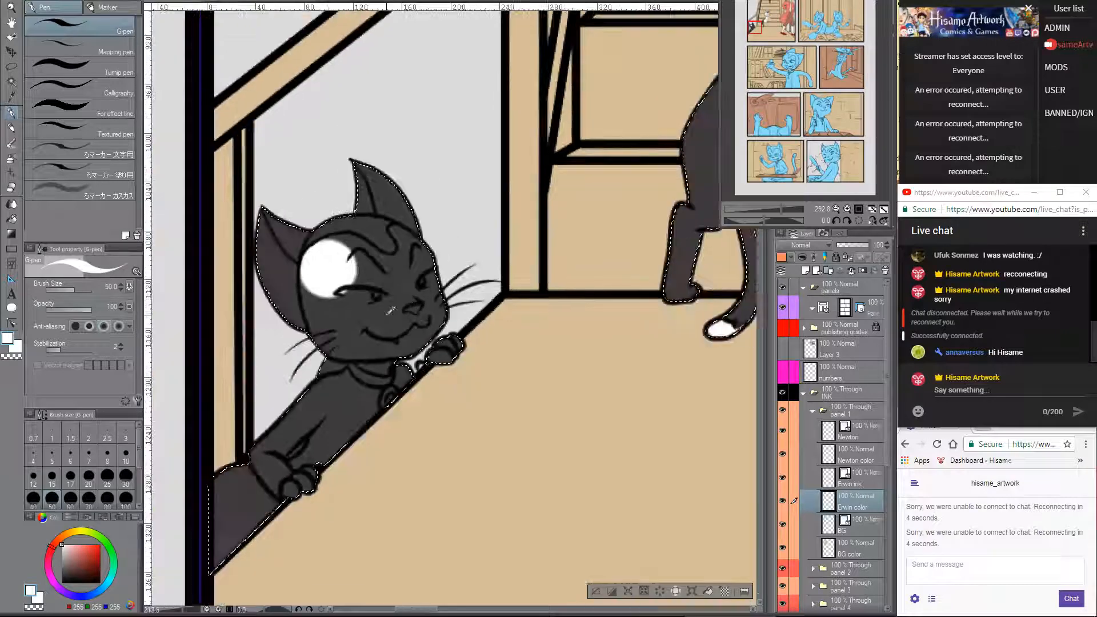
{"action": "scroll", "coordinate": [357, 294], "scroll_direction": "up", "scroll_amount": 2}
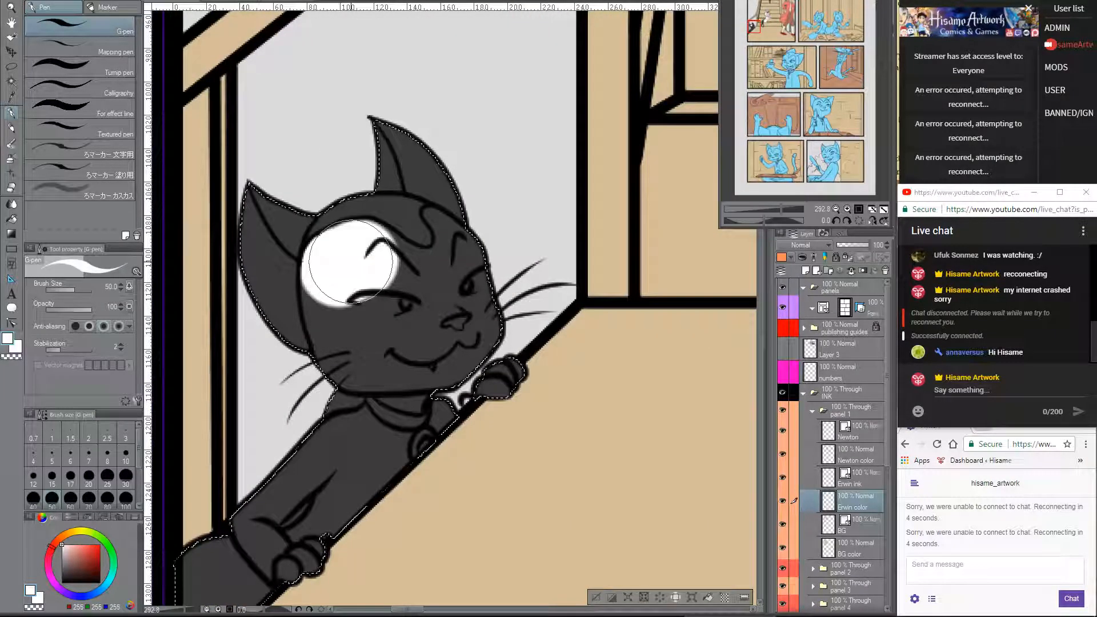
{"action": "left_click_drag", "start_coordinate": [381, 263], "coordinate": [439, 291]}
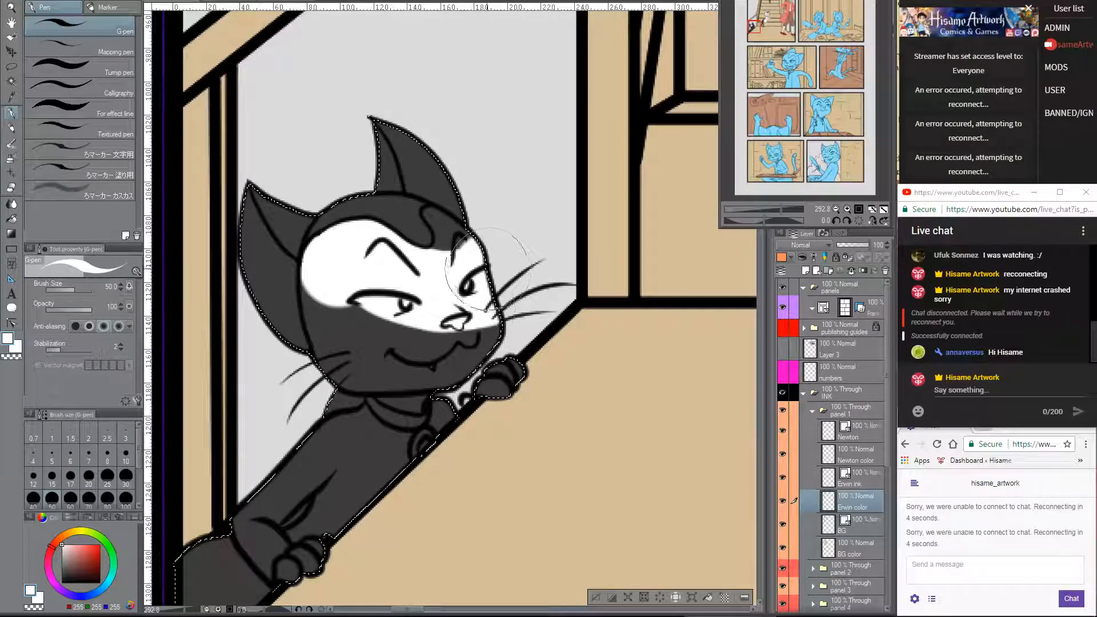
{"action": "left_click_drag", "start_coordinate": [438, 345], "coordinate": [407, 340]}
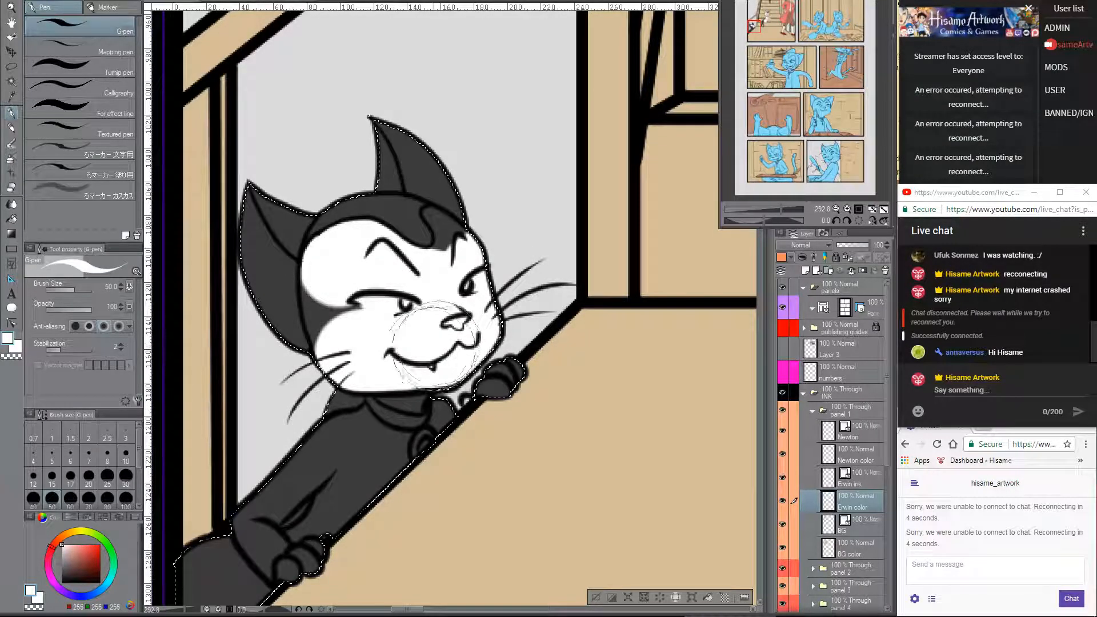
- Fill the remaining grey areas along the cat's cheek and brow with white, reducing the G-pen to size 17
{"action": "key", "text": "["}
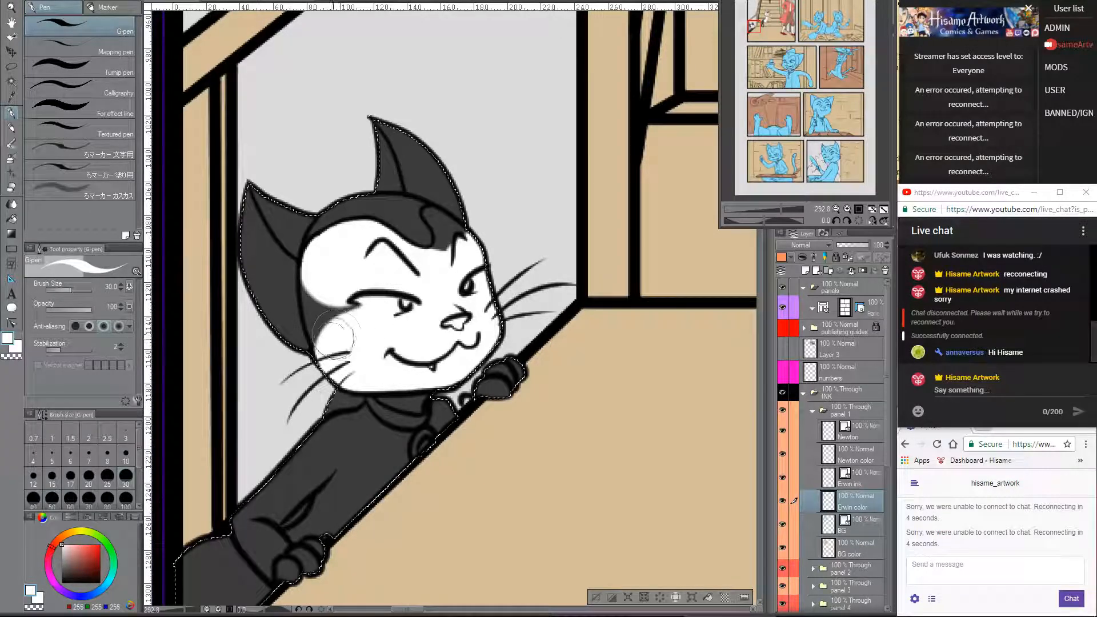
{"action": "key", "text": "["}
{"action": "key", "text": "["}
{"action": "key", "text": "["}
{"action": "left_click_drag", "start_coordinate": [326, 344], "coordinate": [312, 280]}
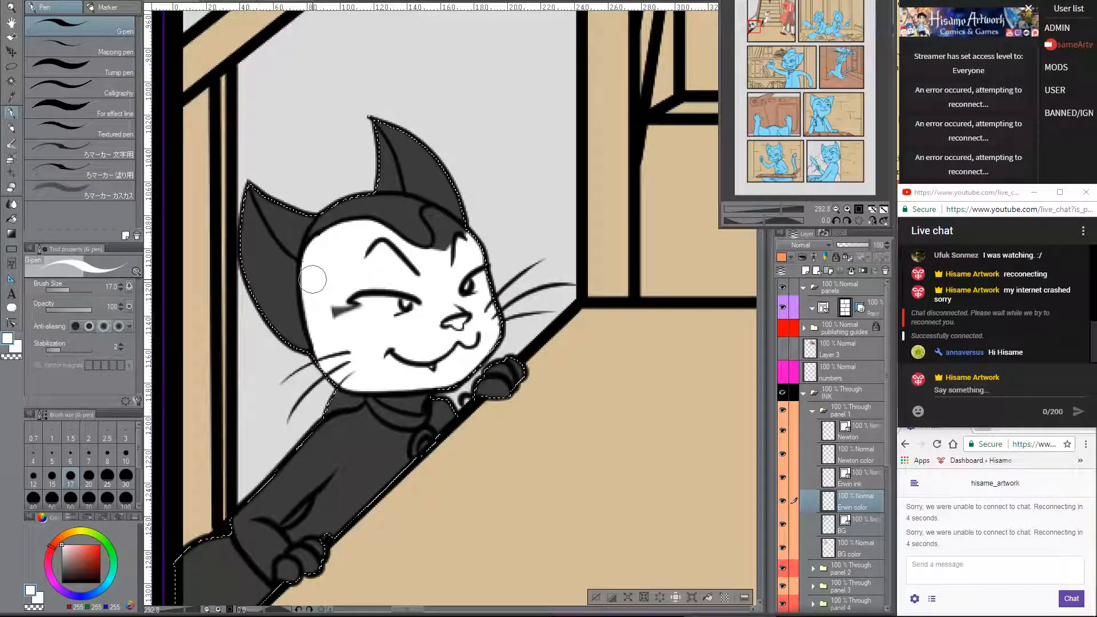
{"action": "left_click_drag", "start_coordinate": [422, 291], "coordinate": [451, 244]}
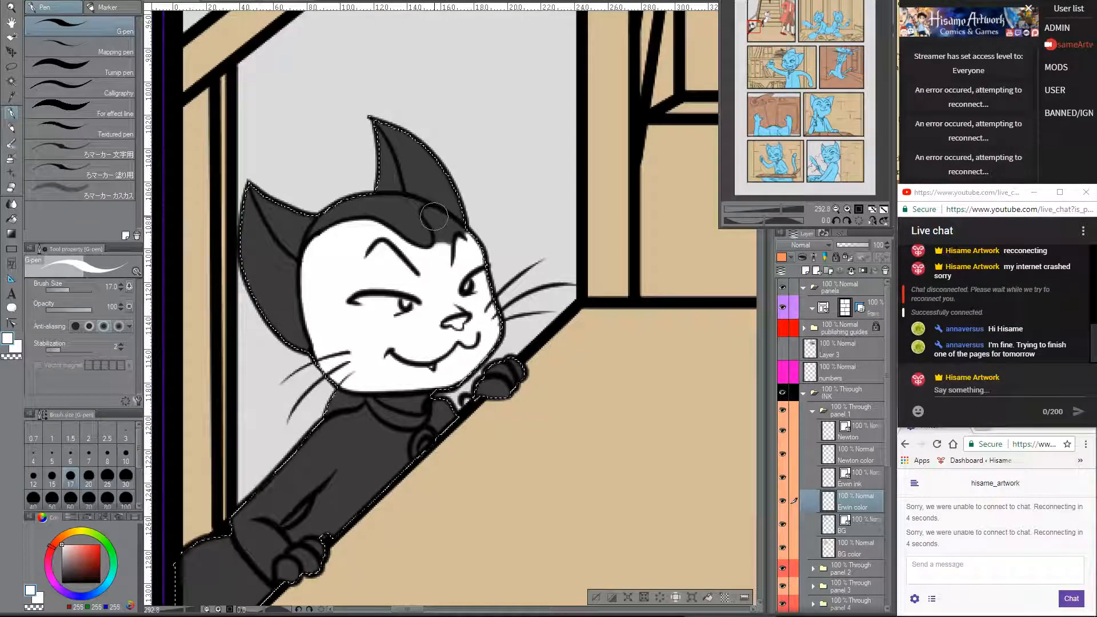
- Paint the forehead area beside the cat's dark hair curl white at brush size 15
{"action": "left_click", "coordinate": [434, 217]}
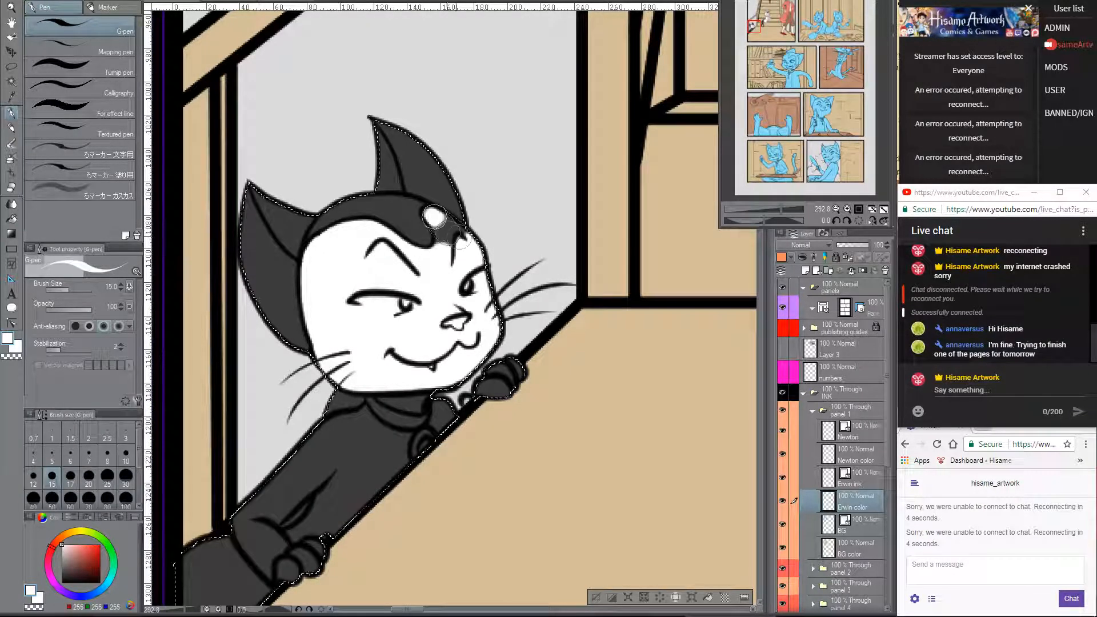
{"action": "left_click_drag", "start_coordinate": [460, 238], "coordinate": [447, 232]}
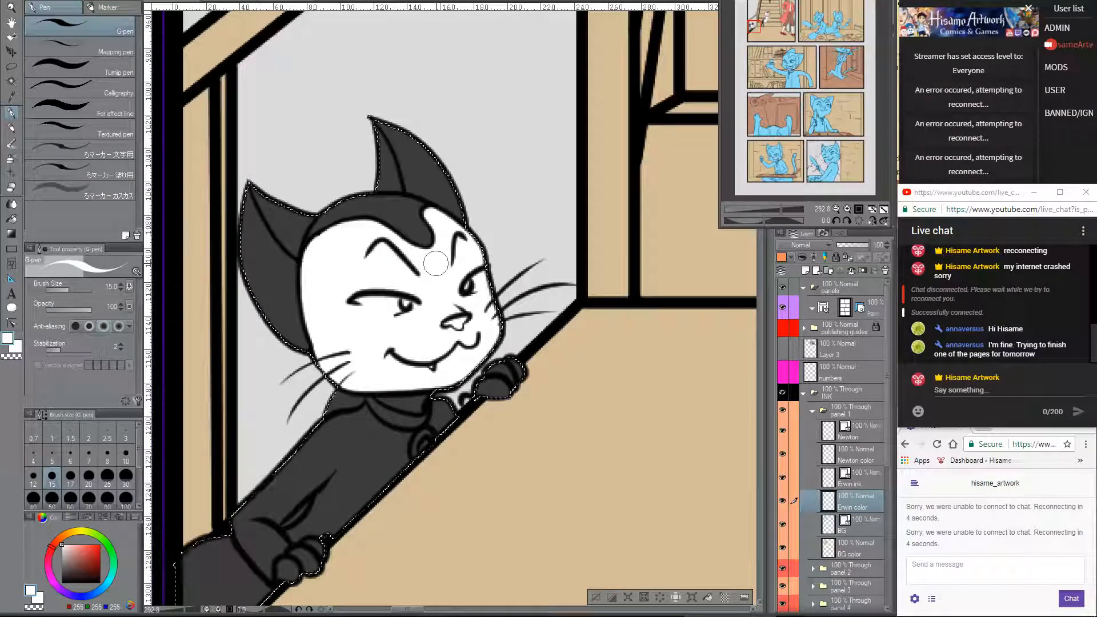
{"action": "scroll", "coordinate": [518, 226], "scroll_direction": "up", "scroll_amount": 4}
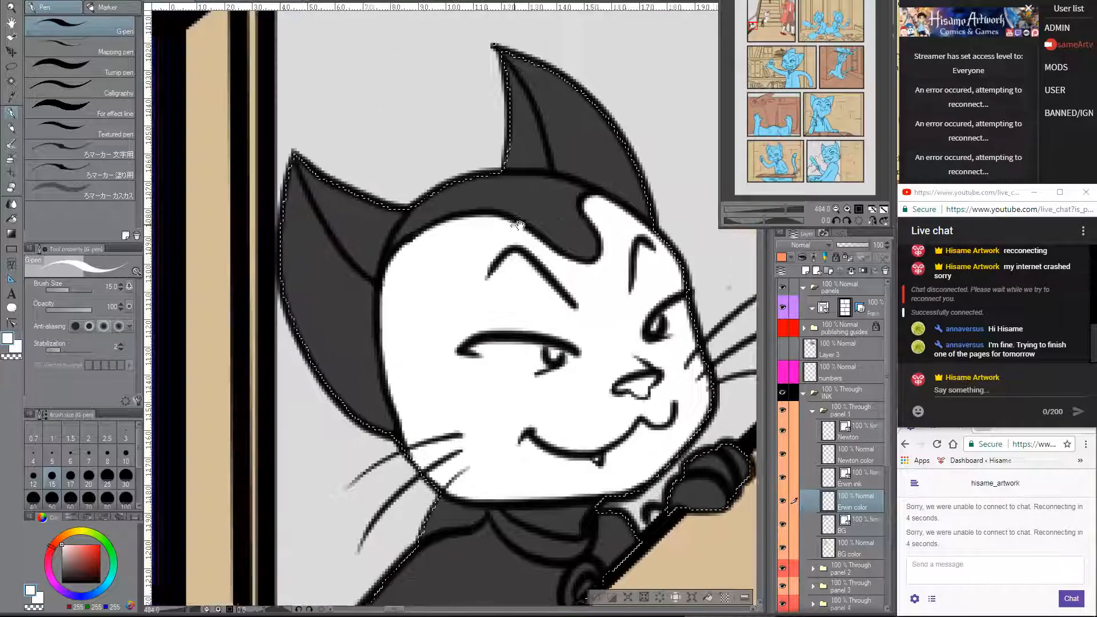
{"action": "left_click_drag", "start_coordinate": [518, 226], "coordinate": [524, 226]}
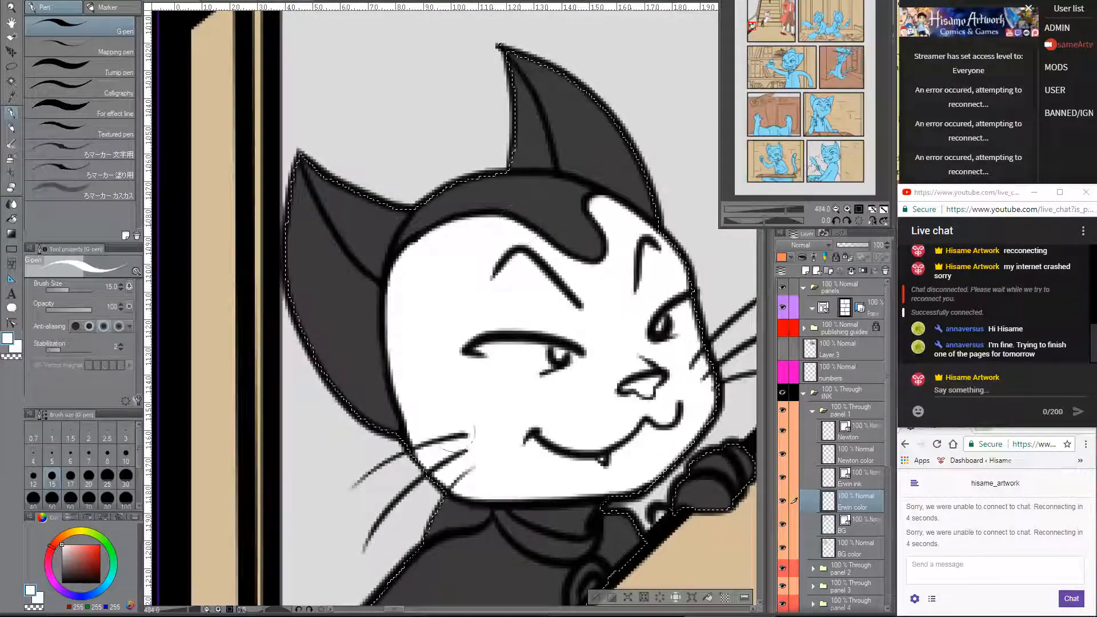
- Paint the upper section of the cat's left-hand ear white and its nose pink
{"action": "mouse_move", "coordinate": [312, 160]}
{"action": "left_mouse_down"}
{"action": "mouse_move", "coordinate": [342, 189]}
{"action": "mouse_move", "coordinate": [388, 280]}
{"action": "mouse_move", "coordinate": [394, 200]}
{"action": "left_mouse_up"}
{"action": "left_click_drag", "start_coordinate": [383, 239], "coordinate": [363, 176]}
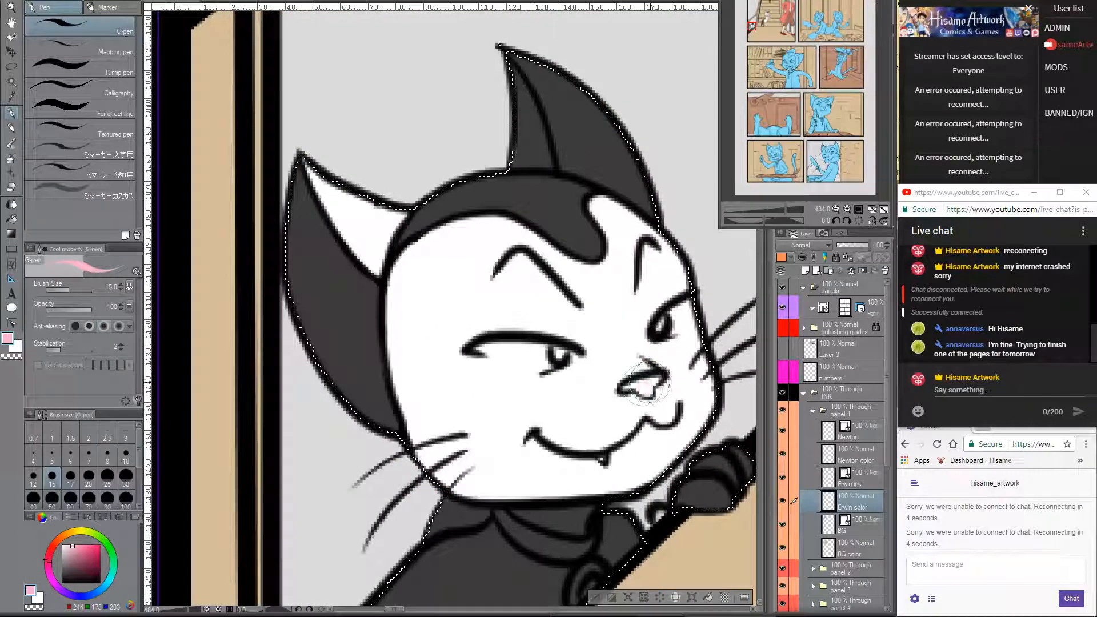
{"action": "left_click_drag", "start_coordinate": [638, 384], "coordinate": [645, 386]}
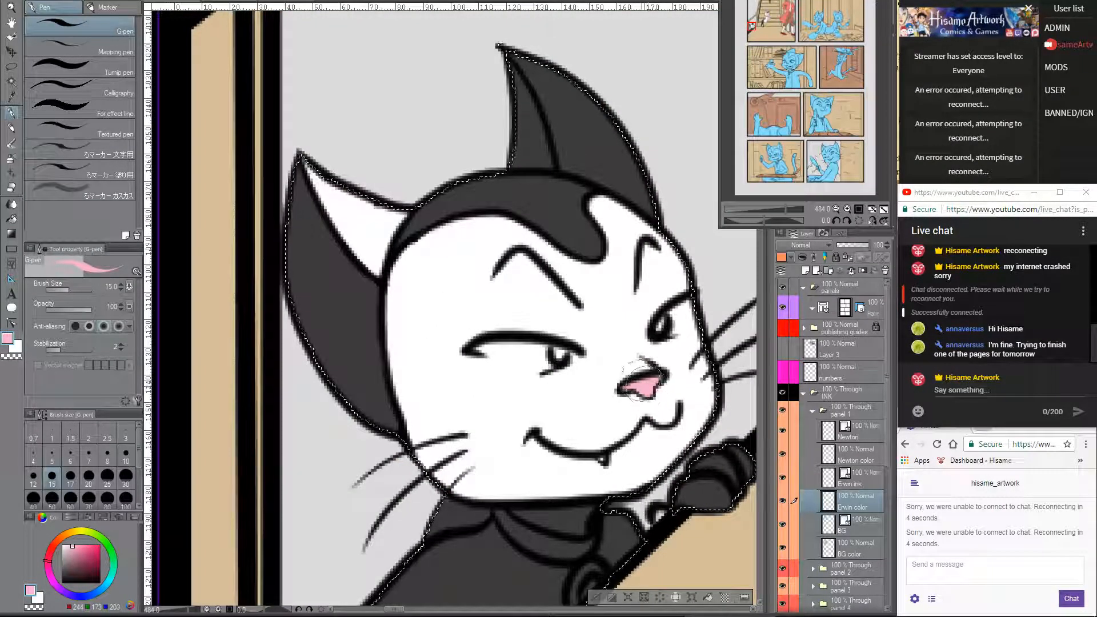
- Fill the inside of the cat's left-hand ear with pink and touch up its edge with sampled white
{"action": "mouse_move", "coordinate": [296, 185]}
{"action": "left_mouse_down"}
{"action": "mouse_move", "coordinate": [360, 397]}
{"action": "mouse_move", "coordinate": [385, 422]}
{"action": "mouse_move", "coordinate": [354, 354]}
{"action": "mouse_move", "coordinate": [351, 302]}
{"action": "mouse_move", "coordinate": [384, 406]}
{"action": "left_mouse_up"}
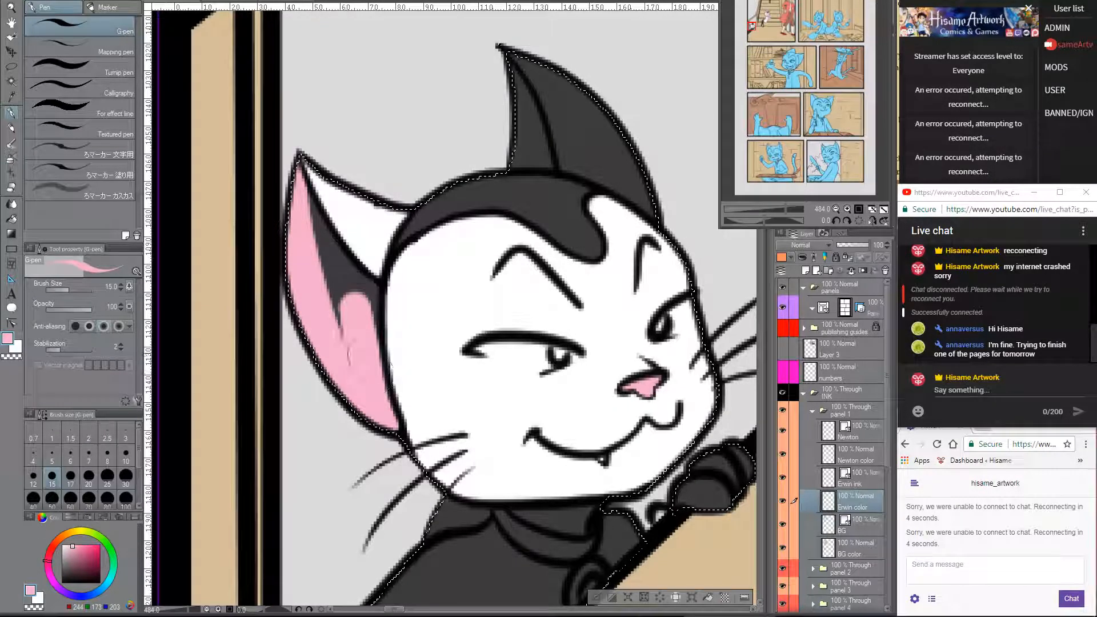
{"action": "mouse_move", "coordinate": [390, 365]}
{"action": "left_mouse_down"}
{"action": "mouse_move", "coordinate": [364, 299]}
{"action": "mouse_move", "coordinate": [302, 191]}
{"action": "mouse_move", "coordinate": [358, 294]}
{"action": "mouse_move", "coordinate": [324, 293]}
{"action": "left_mouse_up"}
{"action": "left_click", "coordinate": [348, 216], "text": "alt"}
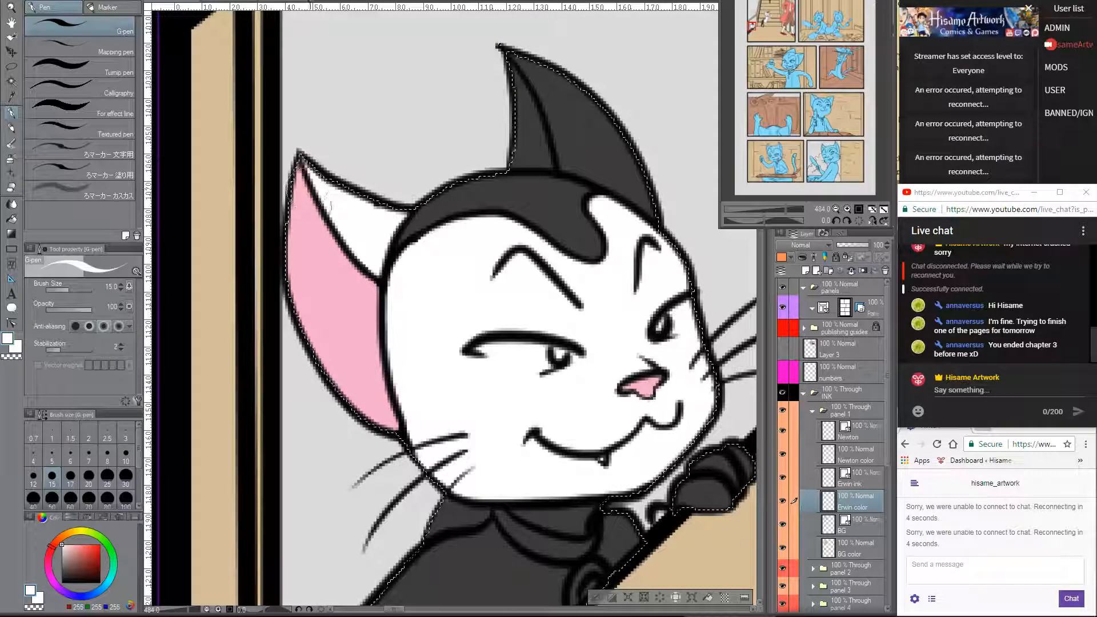
{"action": "left_click", "coordinate": [337, 281], "text": "alt"}
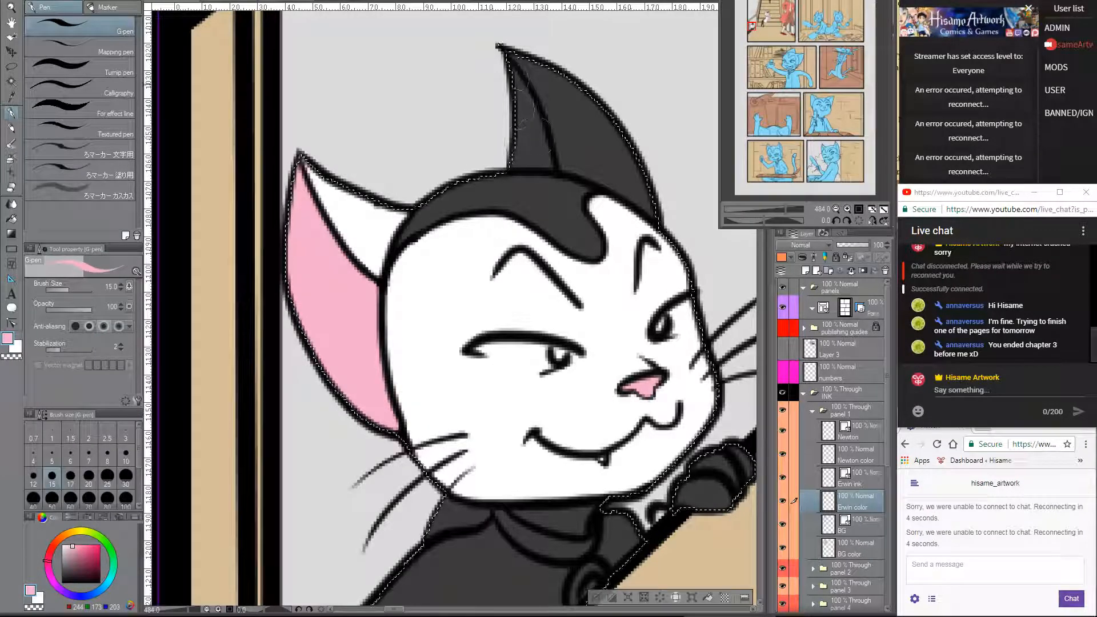
- Paint the inside of the cat's right-hand ear pink, undoing the stroke on the ear's narrow dark side
{"action": "mouse_move", "coordinate": [517, 63]}
{"action": "left_mouse_down"}
{"action": "mouse_move", "coordinate": [522, 114]}
{"action": "mouse_move", "coordinate": [511, 151]}
{"action": "left_mouse_up"}
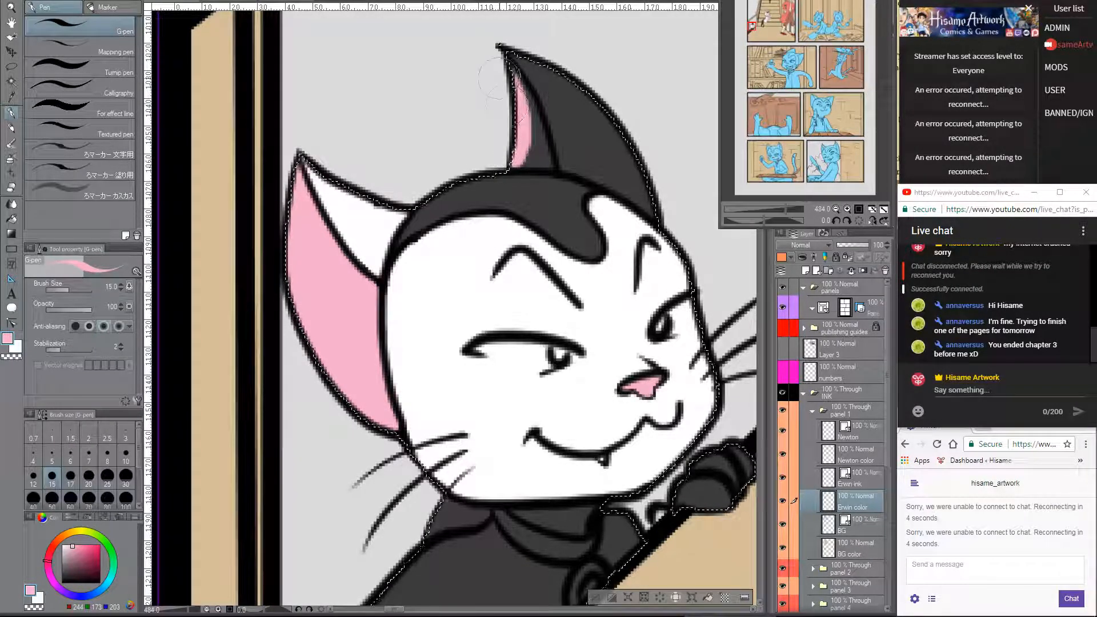
{"action": "key", "text": "ctrl+z"}
{"action": "mouse_move", "coordinate": [517, 57]}
{"action": "left_mouse_down"}
{"action": "mouse_move", "coordinate": [583, 140]}
{"action": "mouse_move", "coordinate": [557, 123]}
{"action": "mouse_move", "coordinate": [583, 160]}
{"action": "mouse_move", "coordinate": [571, 171]}
{"action": "mouse_move", "coordinate": [634, 188]}
{"action": "mouse_move", "coordinate": [571, 102]}
{"action": "left_mouse_up"}
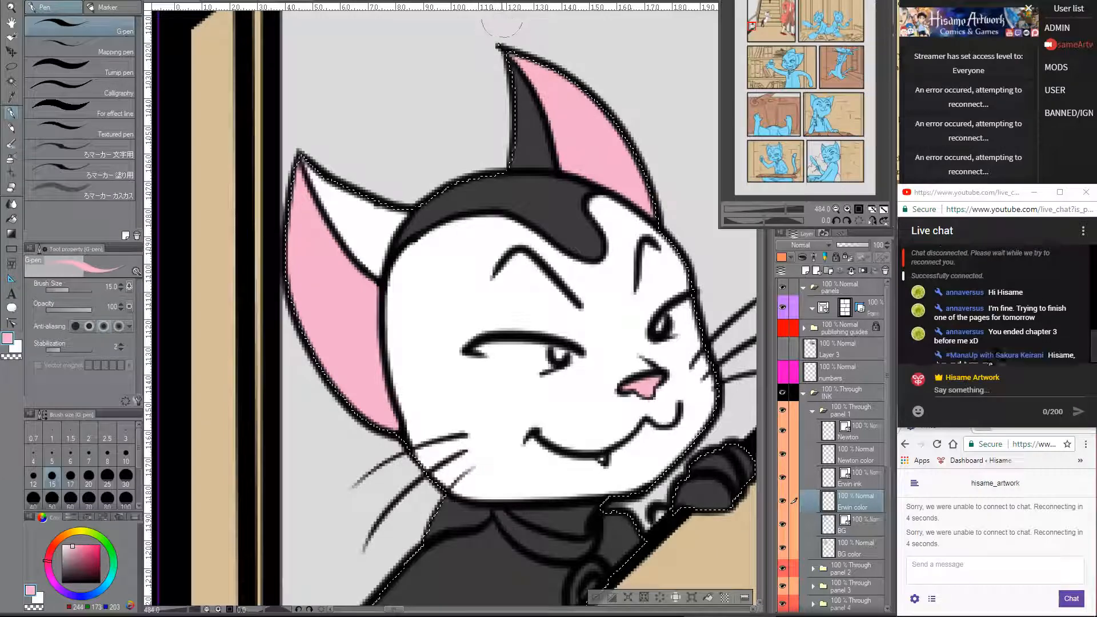
- Sample the light blue from the panel 4 cat's eye on the reference page and return to the comic page
{"action": "mouse_move", "coordinate": [581, 330]}
{"action": "left_mouse_down"}
{"action": "mouse_move", "coordinate": [527, 284]}
{"action": "mouse_move", "coordinate": [527, 267]}
{"action": "left_mouse_up"}
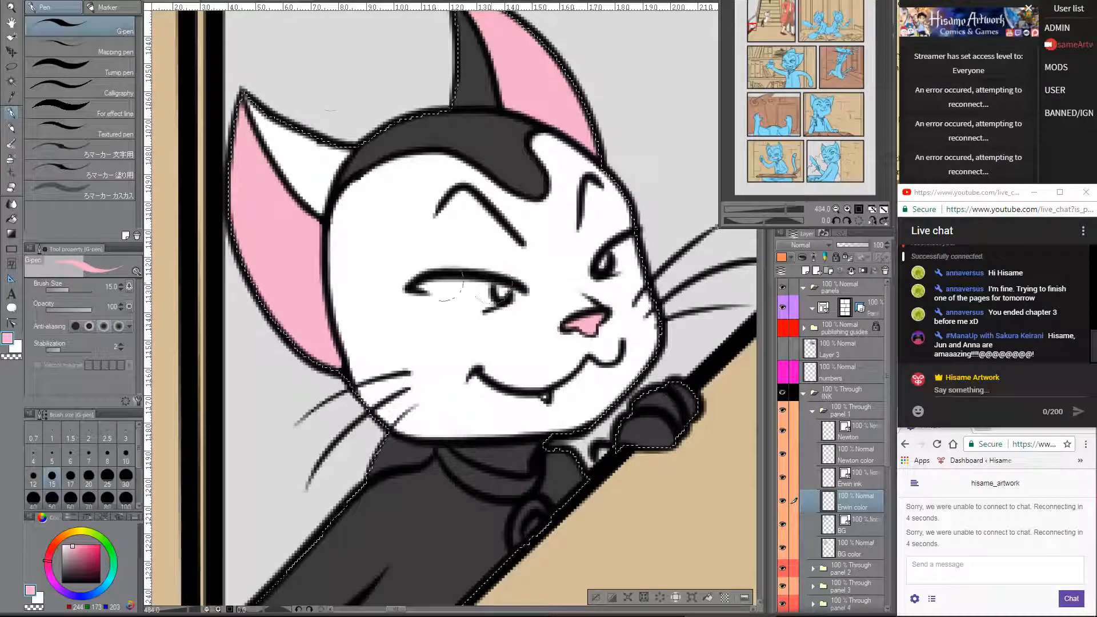
{"action": "key", "text": "ctrl+Tab"}
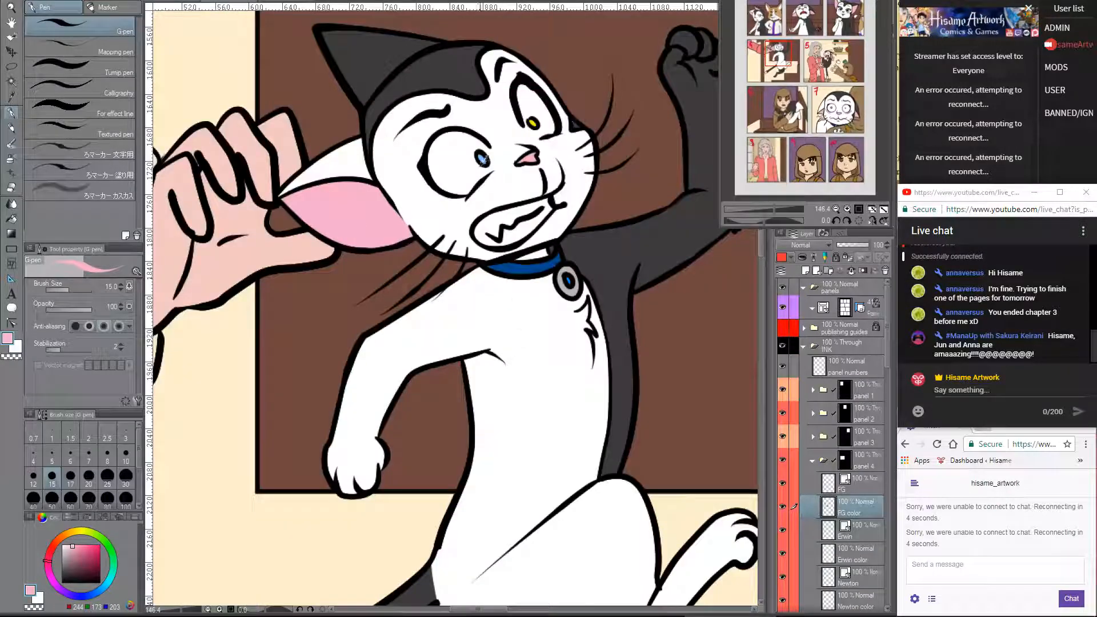
{"action": "key", "text": "ctrl+Tab"}
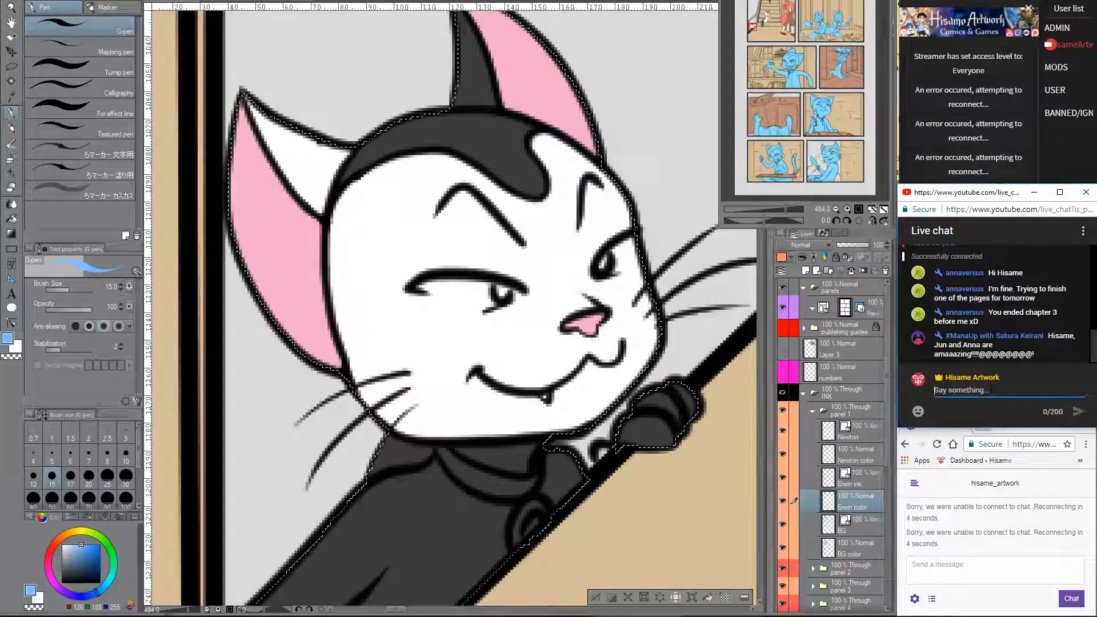
- Post "Hiii :D" in the YouTube live chat and check the live stream's dashboard
{"action": "left_click", "coordinate": [991, 388]}
{"action": "type", "text": "Hi "}
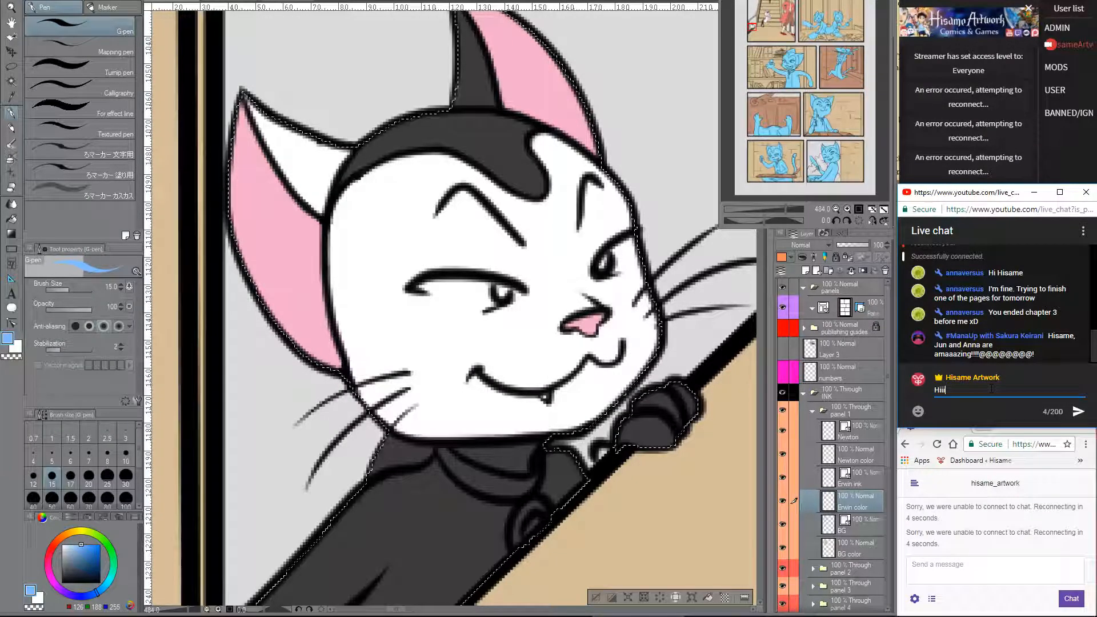
{"action": "type", "text": "i :D"}
{"action": "key", "text": "Return"}
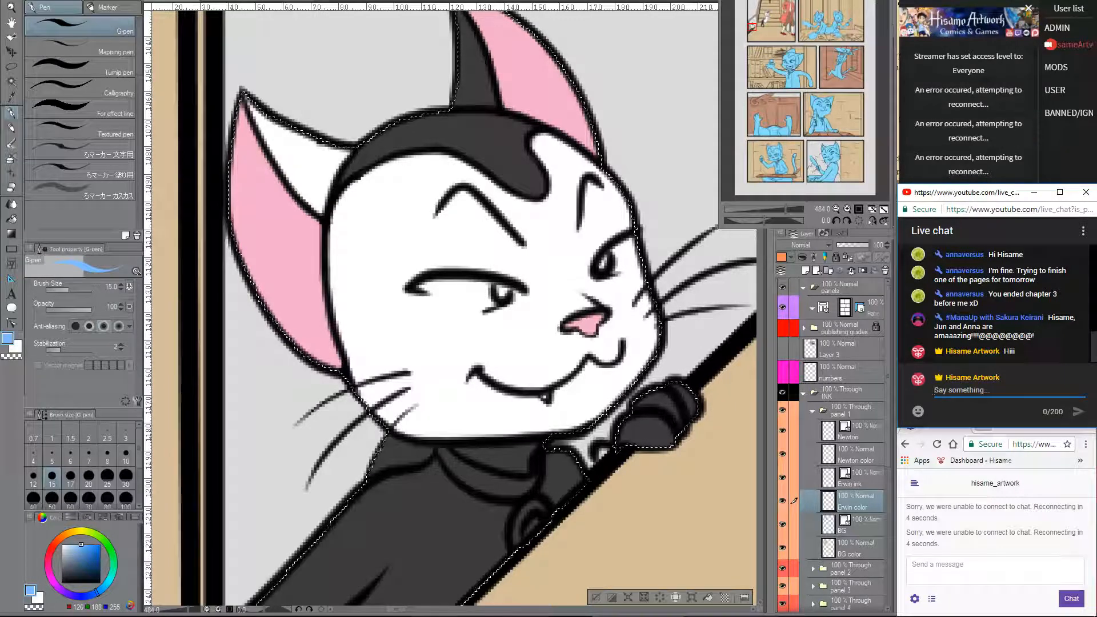
{"action": "key", "text": "alt+Tab"}
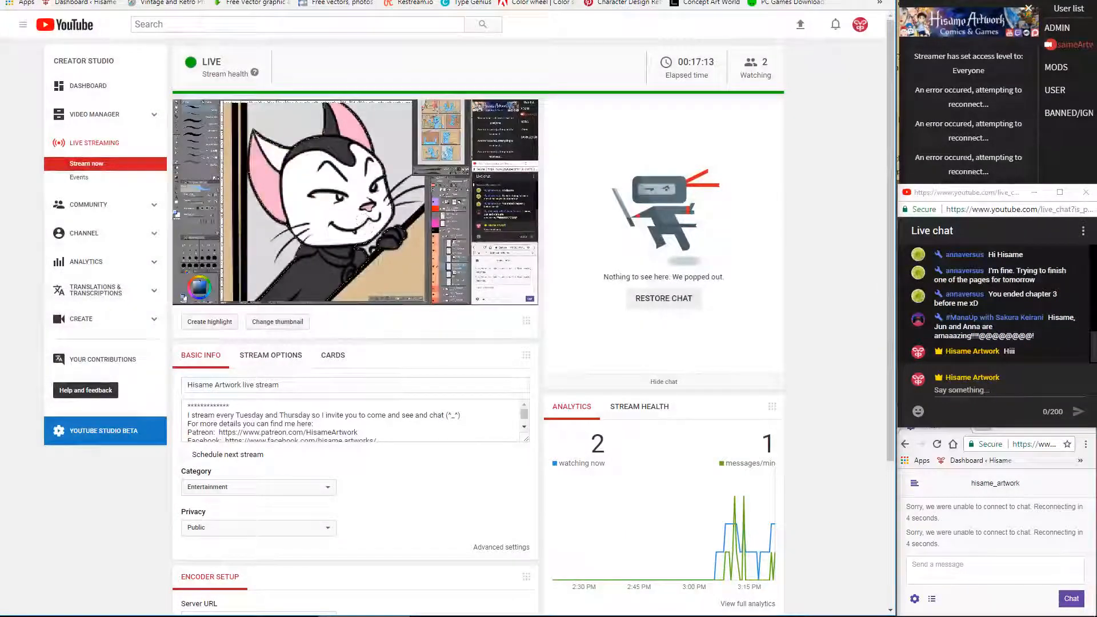
{"action": "key", "text": "alt+Tab"}
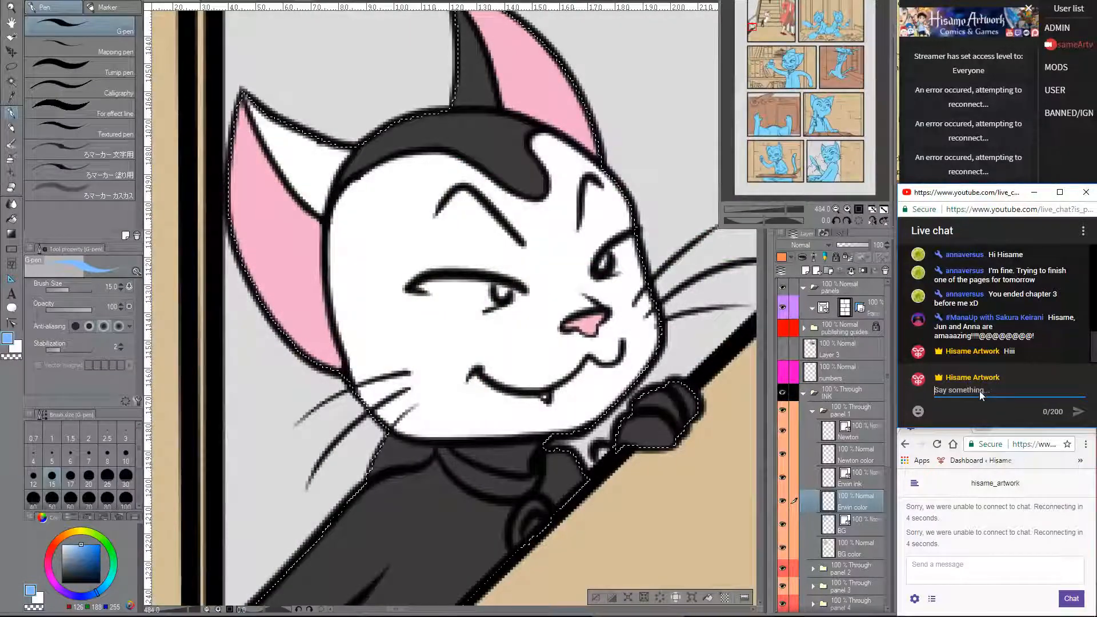
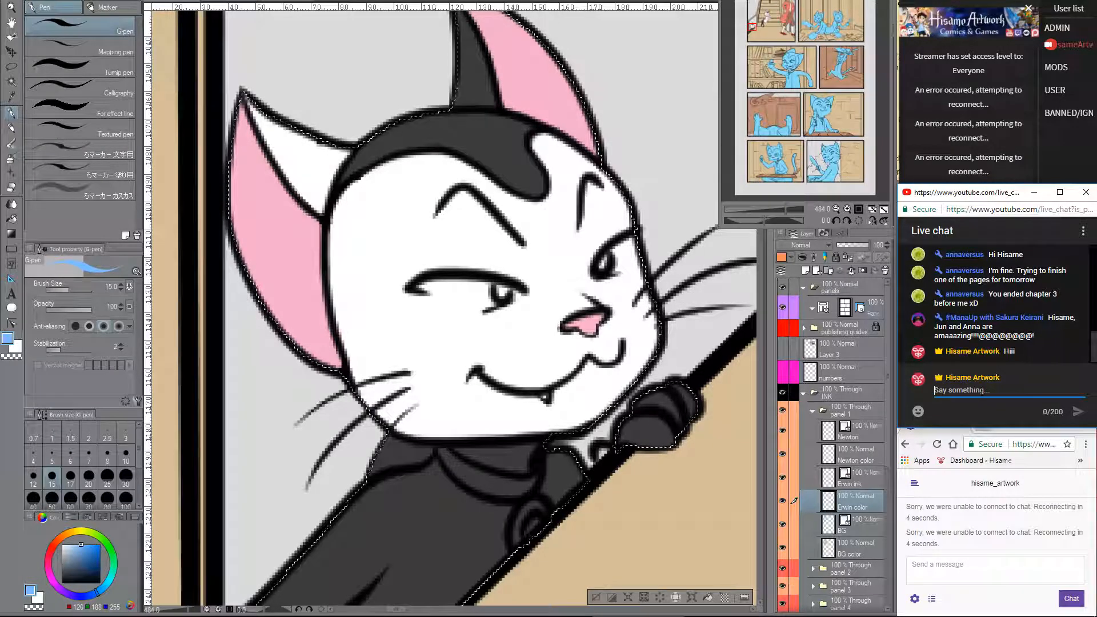
- Post "I'm ending chapter 2" in the live chat
{"action": "type", "text": "I'm endin"}
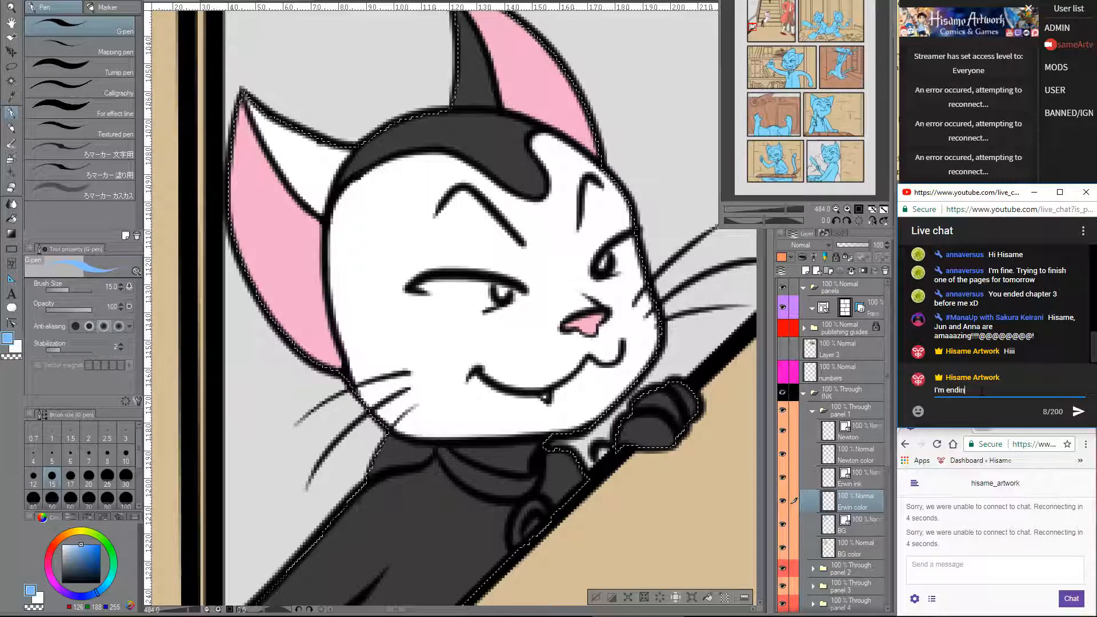
{"action": "type", "text": "g chapter "}
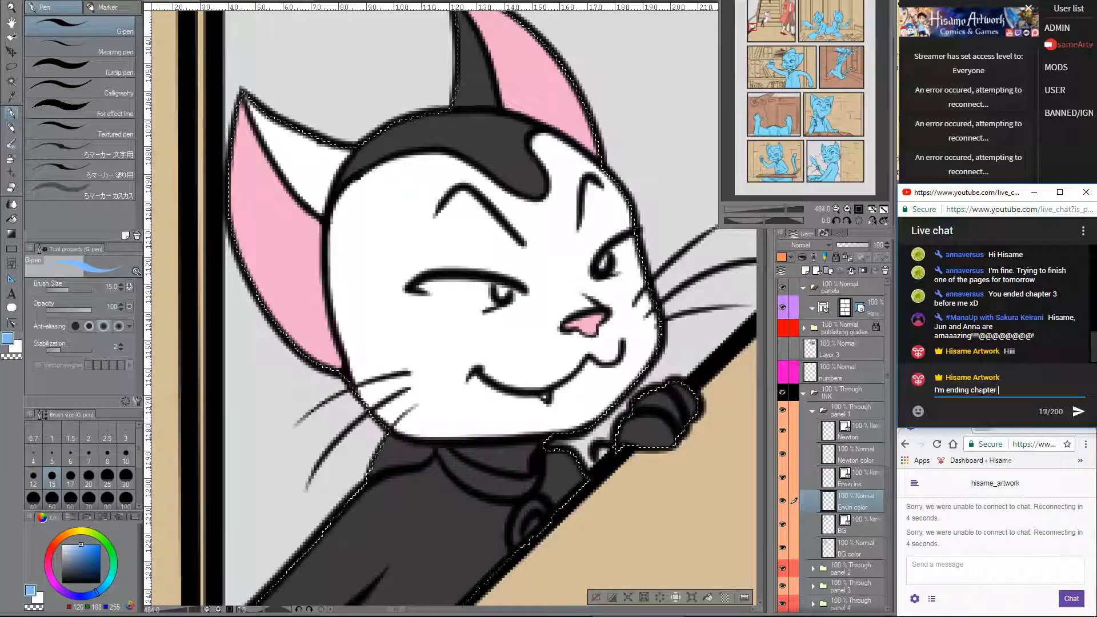
{"action": "type", "text": "2"}
{"action": "key", "text": "Return"}
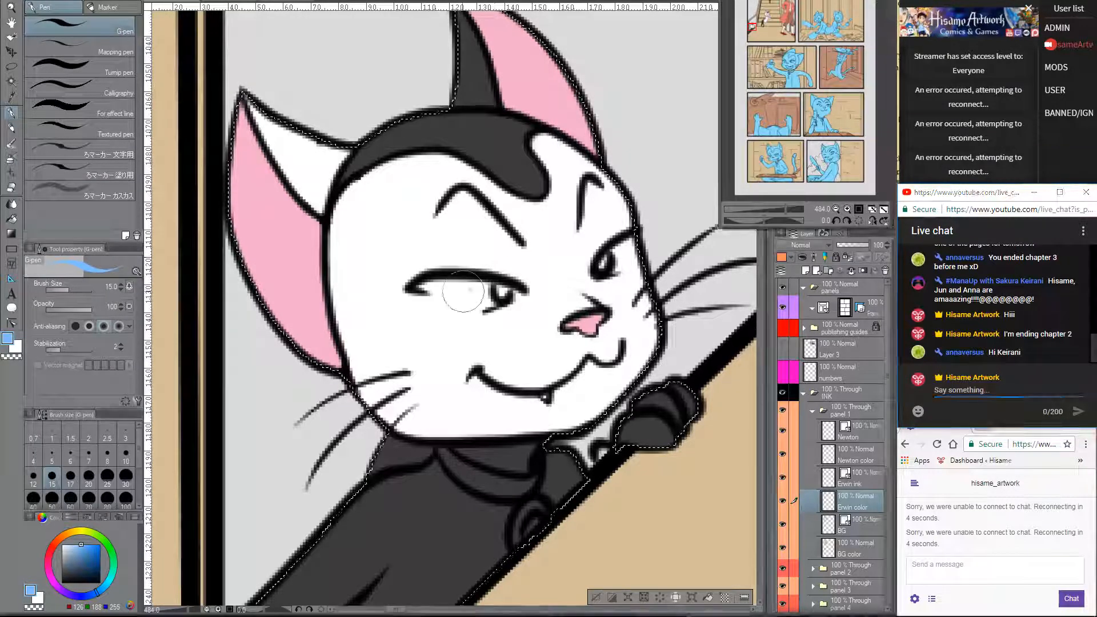
- Color the cat's left-hand eye light blue and fill its pupil with sampled black at brush size 12
{"action": "mouse_move", "coordinate": [468, 294]}
{"action": "left_mouse_down"}
{"action": "mouse_move", "coordinate": [434, 291]}
{"action": "mouse_move", "coordinate": [482, 297]}
{"action": "mouse_move", "coordinate": [504, 281]}
{"action": "left_mouse_up"}
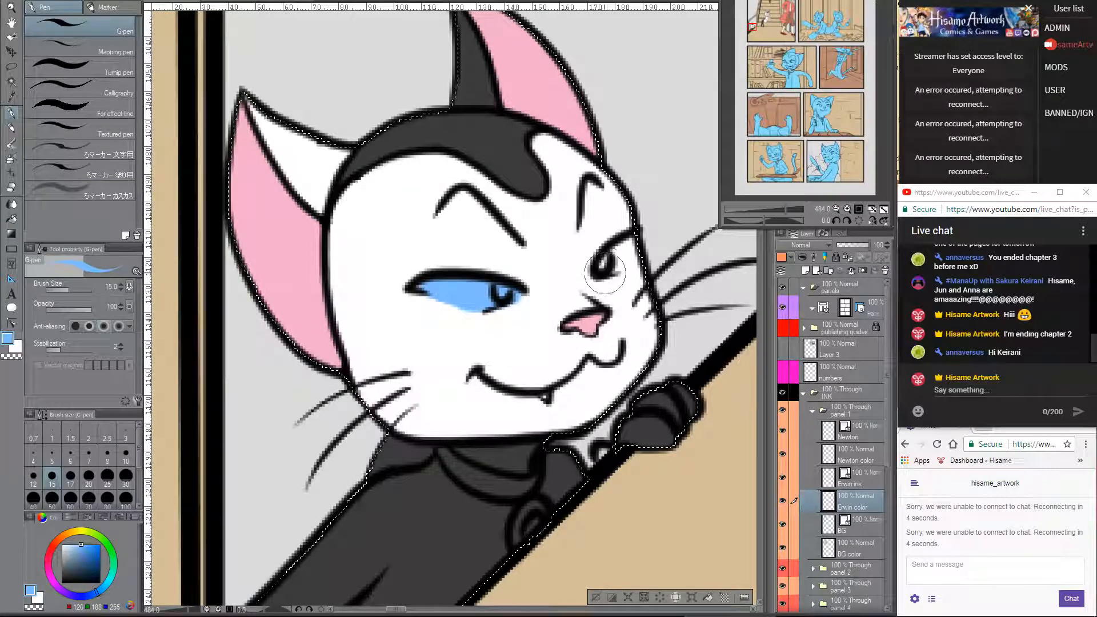
{"action": "left_click", "coordinate": [495, 272], "text": "alt"}
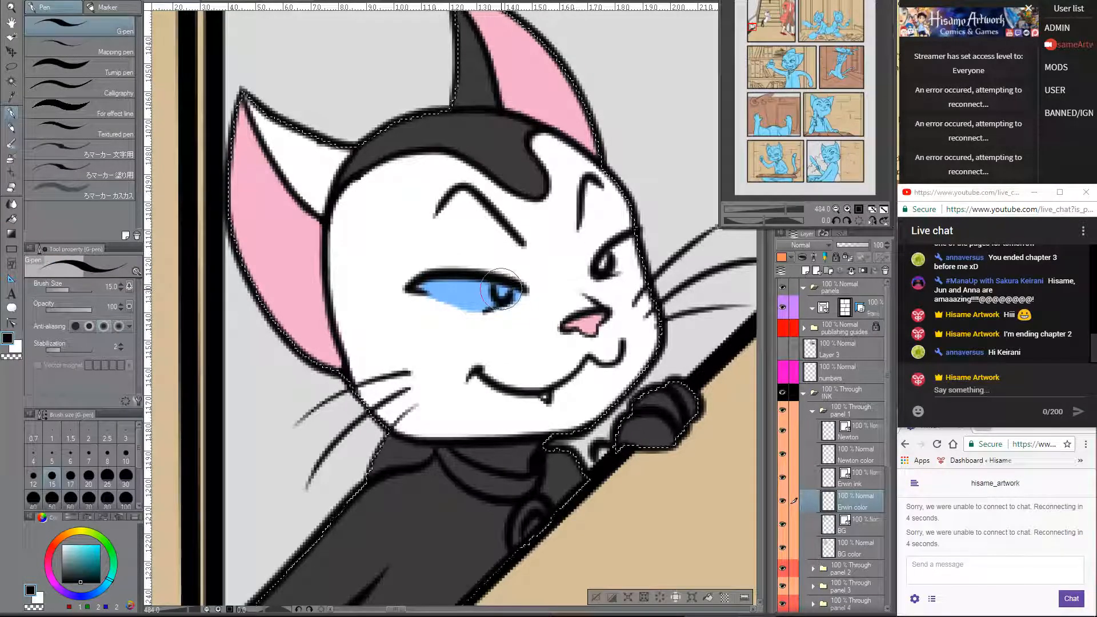
{"action": "key", "text": "bracketleft"}
{"action": "left_click_drag", "start_coordinate": [500, 289], "coordinate": [501, 289]}
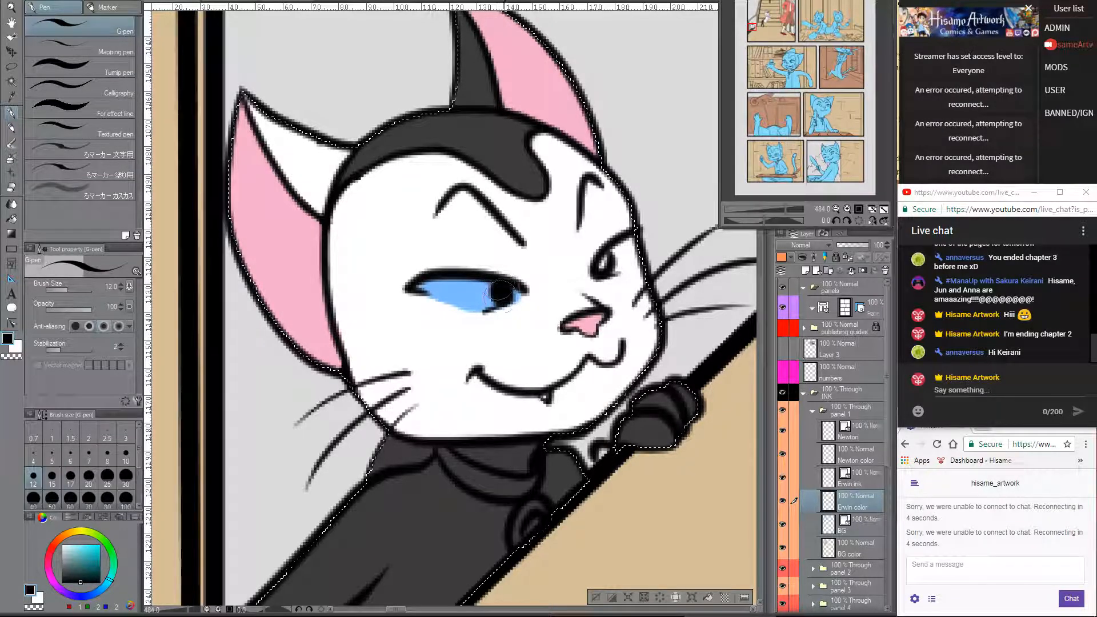
- Color the cat's right-hand eye yellow, sampled from the panel 4 cat on the reference page, and fill its pupil with black
{"action": "left_click", "coordinate": [240, 1]}
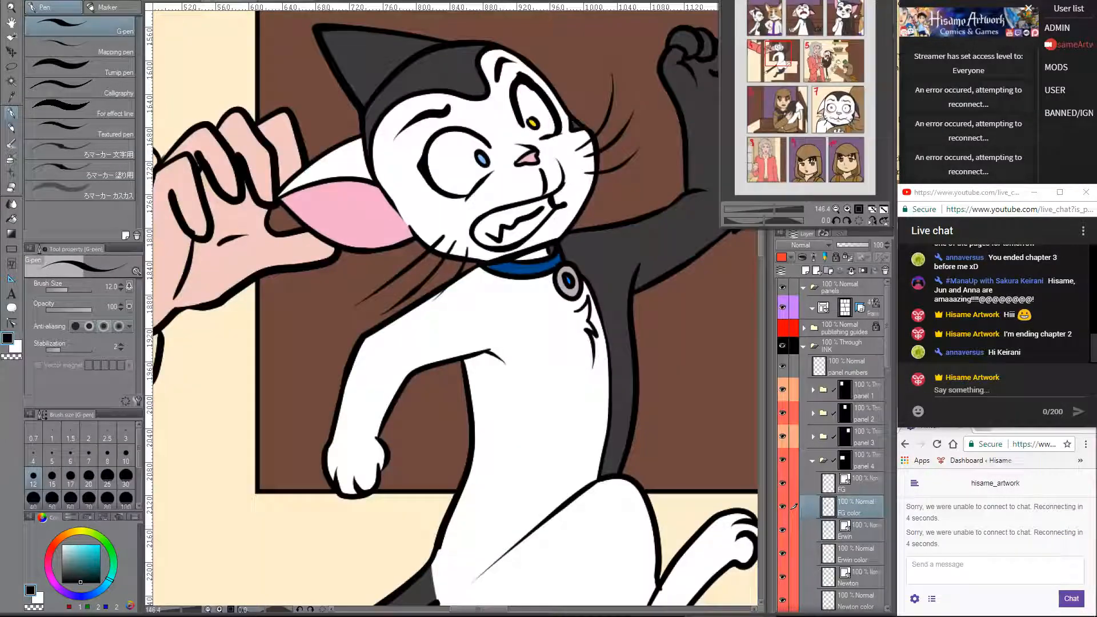
{"action": "left_click", "coordinate": [534, 118], "text": "alt"}
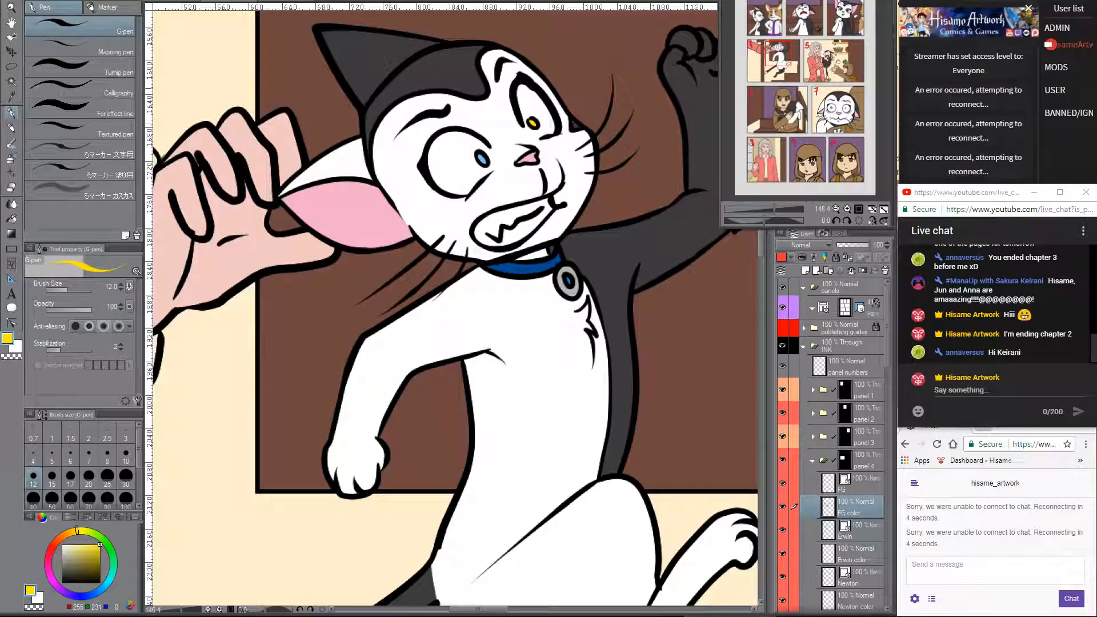
{"action": "left_click", "coordinate": [168, 2]}
{"action": "mouse_move", "coordinate": [626, 243]}
{"action": "left_mouse_down"}
{"action": "mouse_move", "coordinate": [605, 262]}
{"action": "mouse_move", "coordinate": [612, 243]}
{"action": "mouse_move", "coordinate": [602, 264]}
{"action": "mouse_move", "coordinate": [628, 254]}
{"action": "left_mouse_up"}
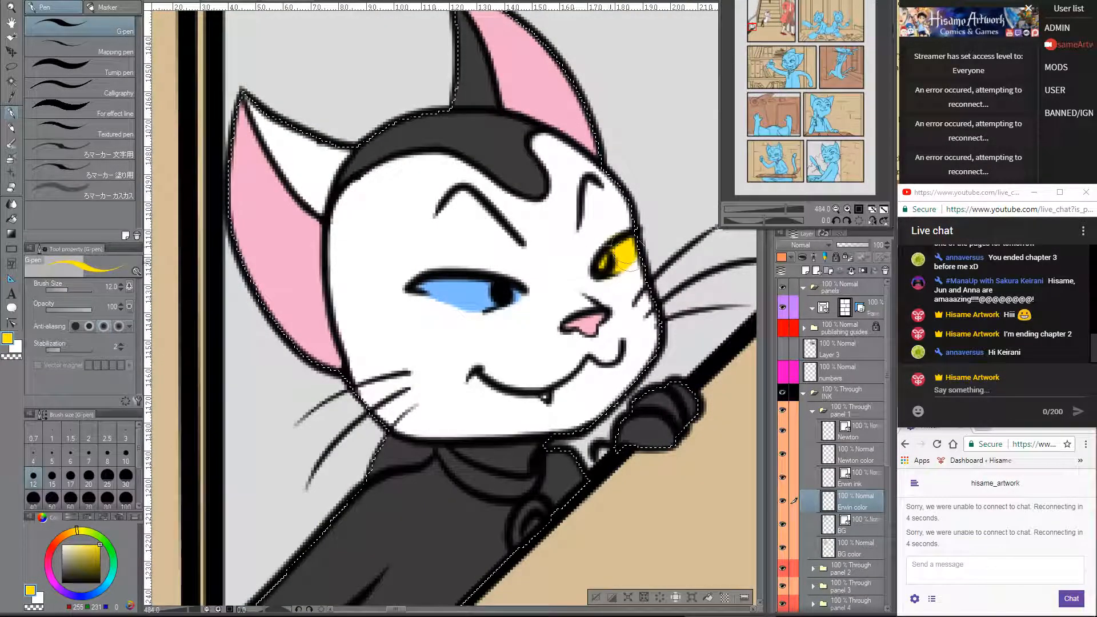
{"action": "left_click", "coordinate": [628, 342], "text": "alt"}
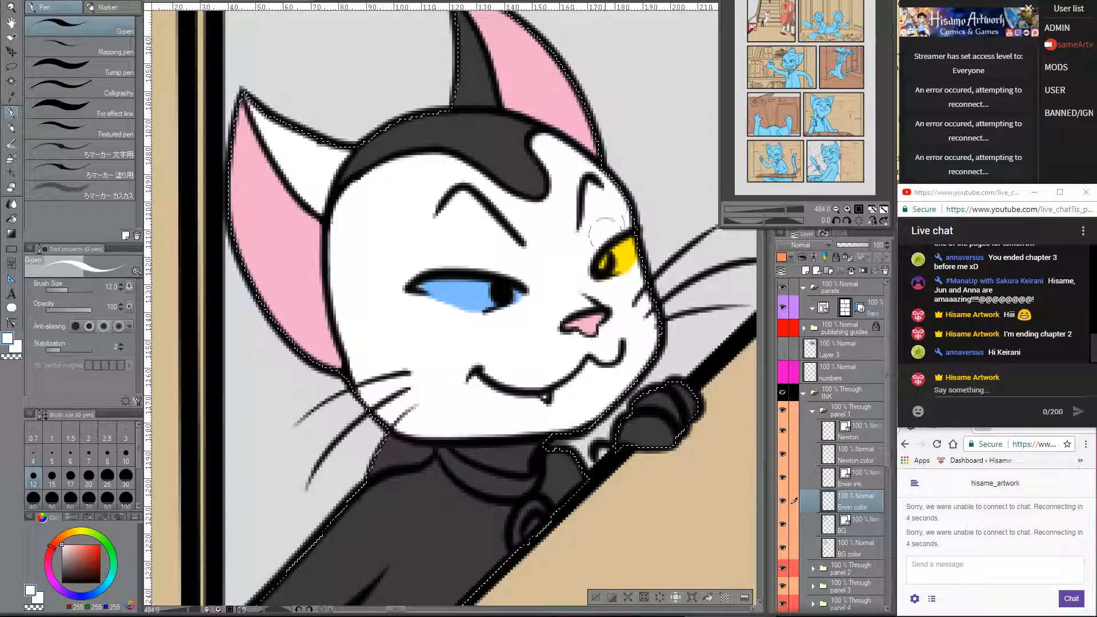
{"action": "left_click", "coordinate": [607, 258], "text": "alt"}
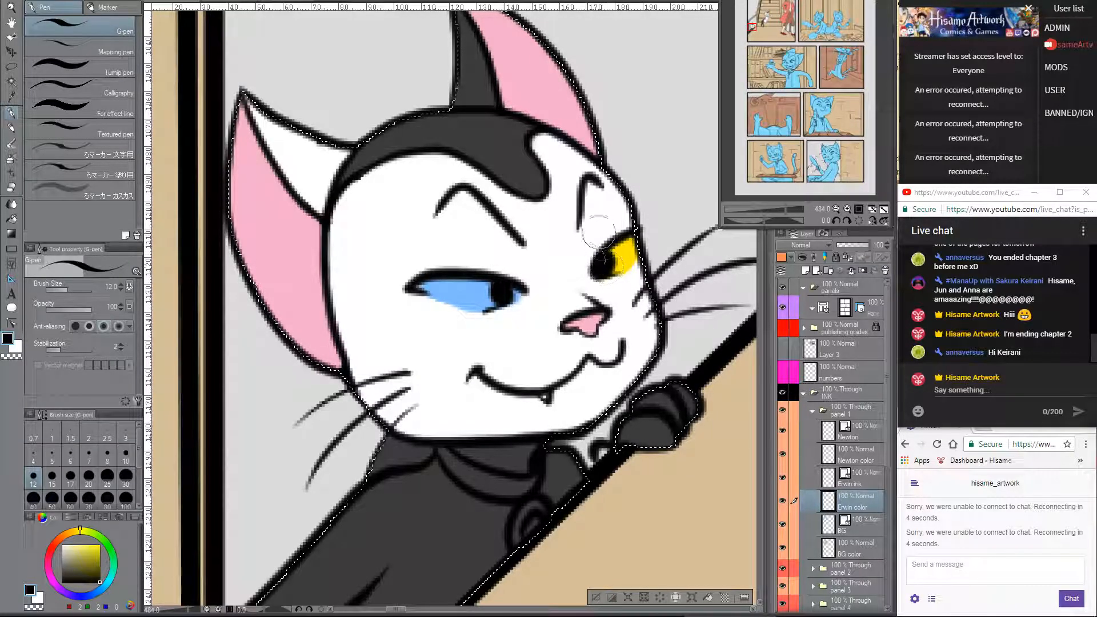
{"action": "scroll", "coordinate": [507, 364], "scroll_direction": "down", "scroll_amount": 7}
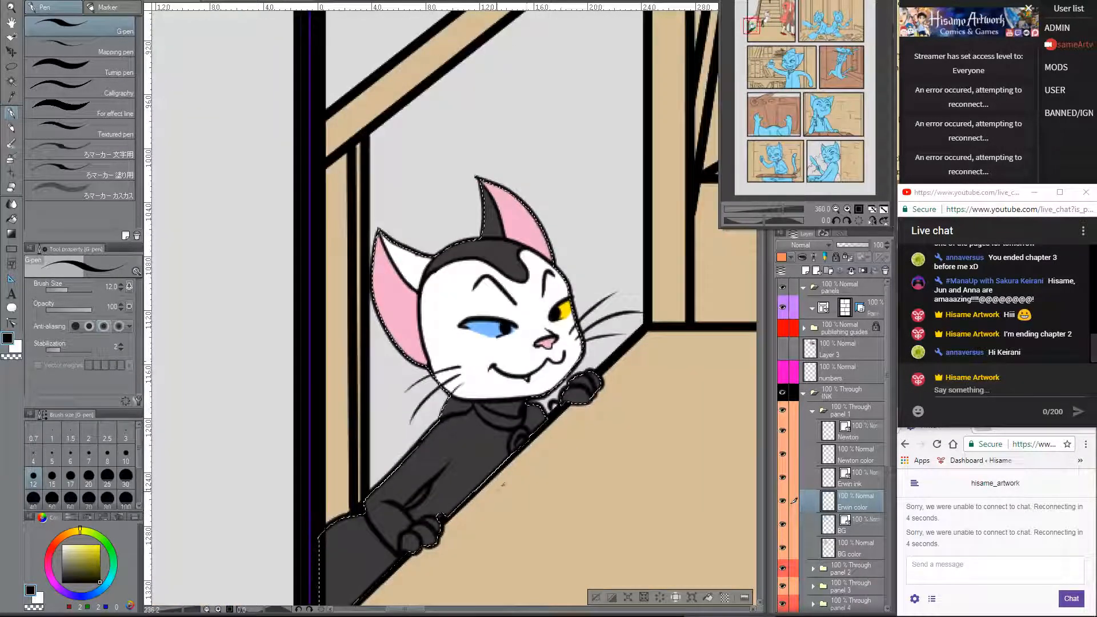
{"action": "scroll", "coordinate": [500, 474], "scroll_direction": "up", "scroll_amount": 4}
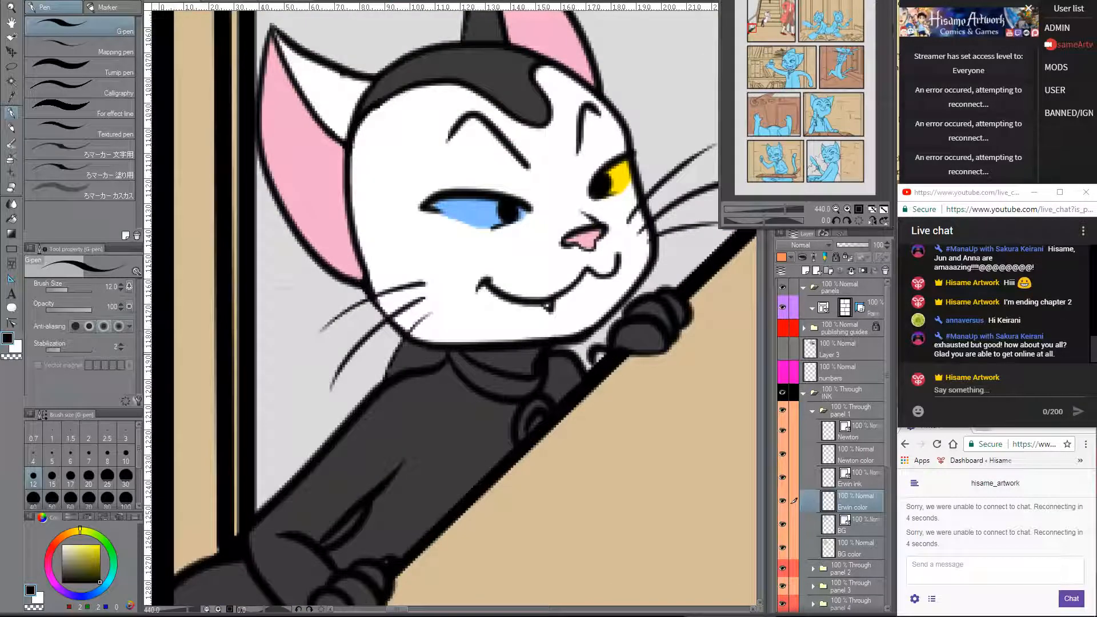
- Erase the dark gray spill outside the cat's outline below the left-hand whiskers with the snap eraser at size 20
{"action": "key", "text": "e"}
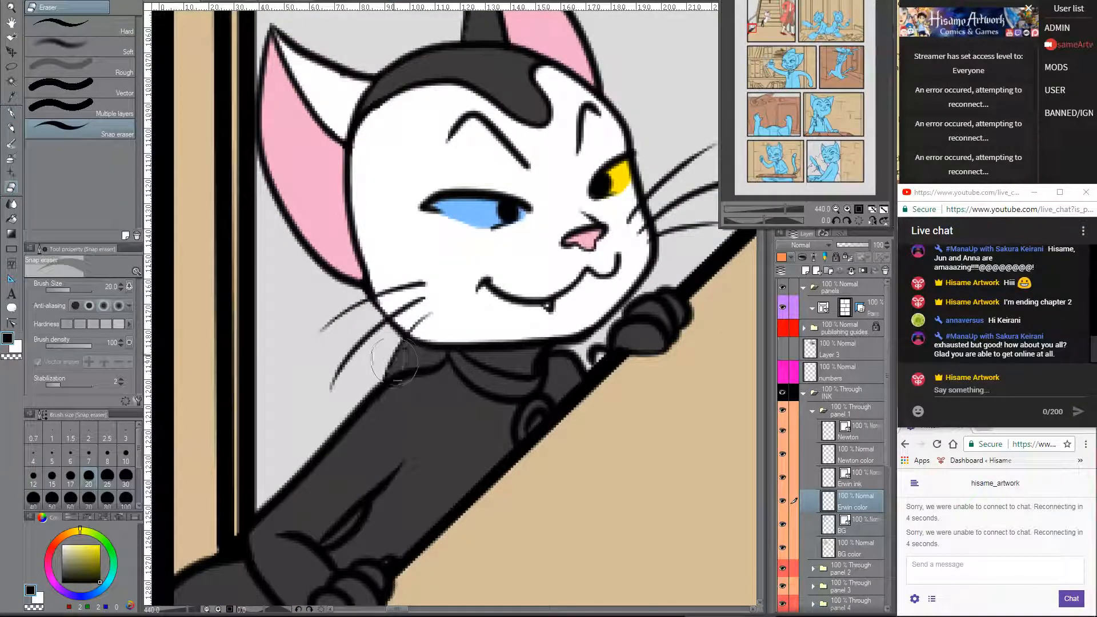
{"action": "mouse_move", "coordinate": [394, 361]}
{"action": "left_mouse_down"}
{"action": "mouse_move", "coordinate": [380, 356]}
{"action": "mouse_move", "coordinate": [442, 359]}
{"action": "mouse_move", "coordinate": [403, 353]}
{"action": "mouse_move", "coordinate": [412, 353]}
{"action": "left_mouse_up"}
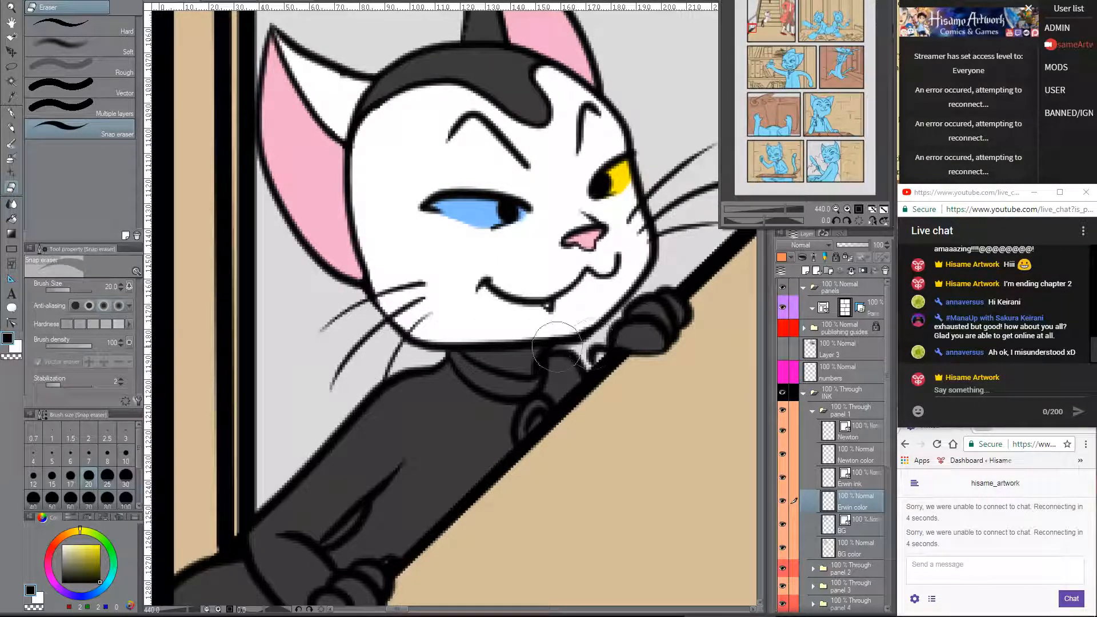
{"action": "left_click_drag", "start_coordinate": [555, 348], "coordinate": [571, 346]}
{"action": "key", "text": "ctrl+z"}
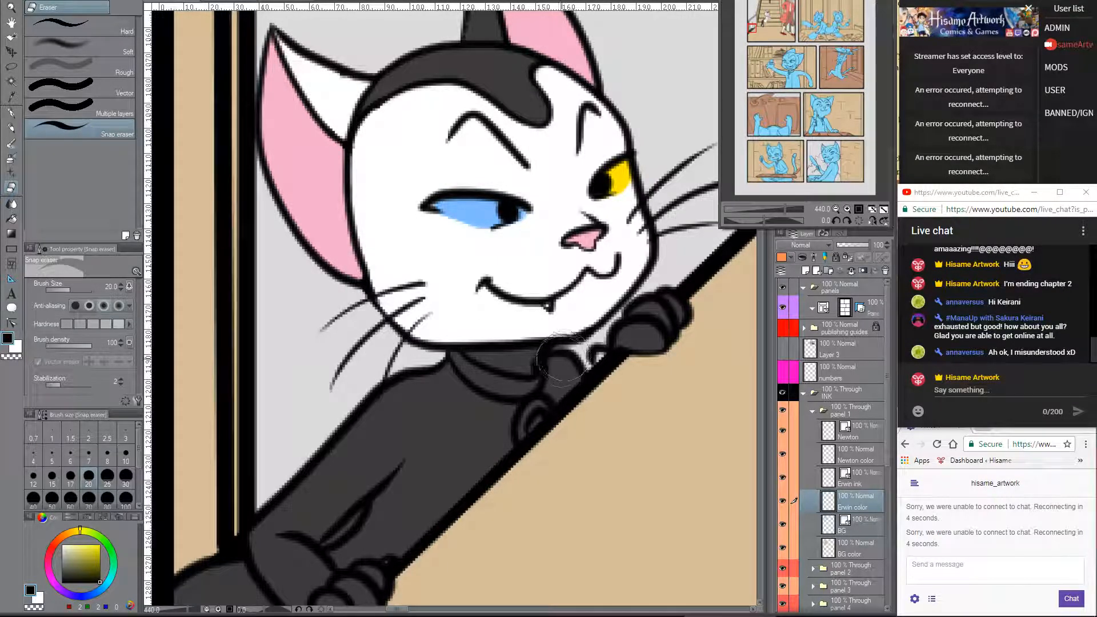
{"action": "left_click_drag", "start_coordinate": [392, 245], "coordinate": [391, 274]}
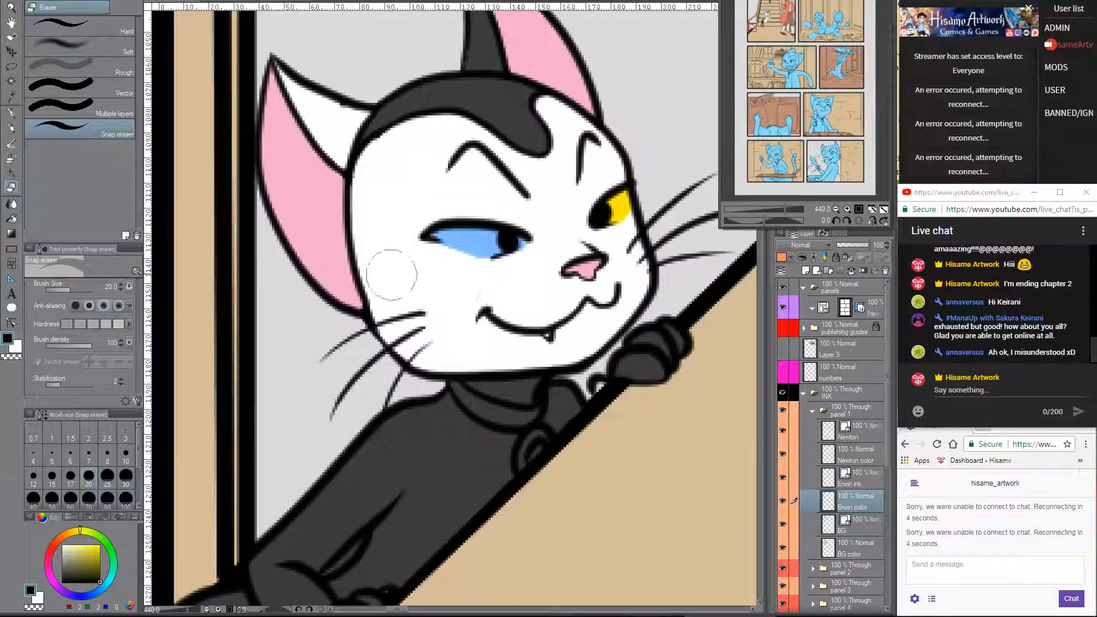
- Load the Erwin color layer's painted area as a selection and paint the cat's near arm, paw and body white at brush size 30
{"action": "key", "text": "p"}
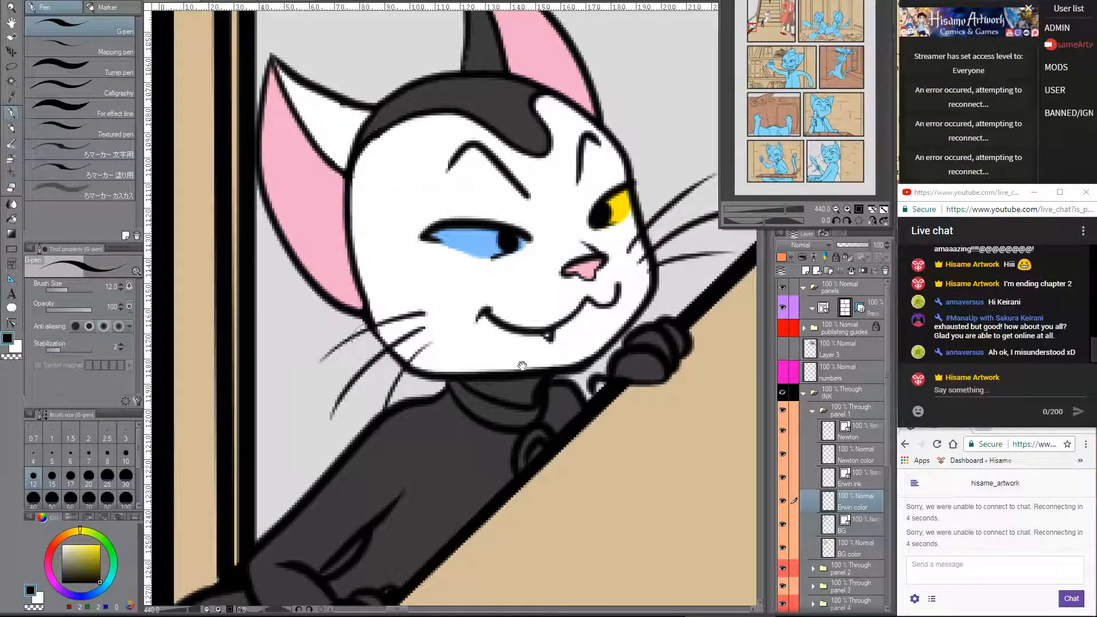
{"action": "left_click_drag", "start_coordinate": [521, 365], "coordinate": [591, 243]}
{"action": "key", "text": "x"}
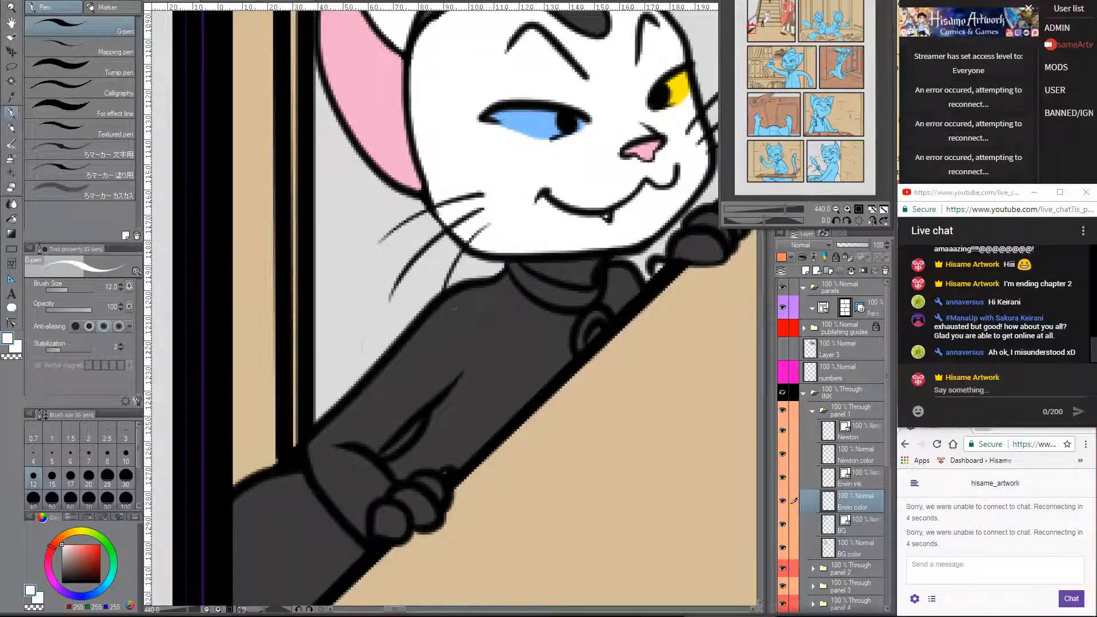
{"action": "mouse_move", "coordinate": [350, 408]}
{"action": "left_mouse_down"}
{"action": "mouse_move", "coordinate": [335, 466]}
{"action": "mouse_move", "coordinate": [343, 494]}
{"action": "mouse_move", "coordinate": [348, 449]}
{"action": "left_mouse_up"}
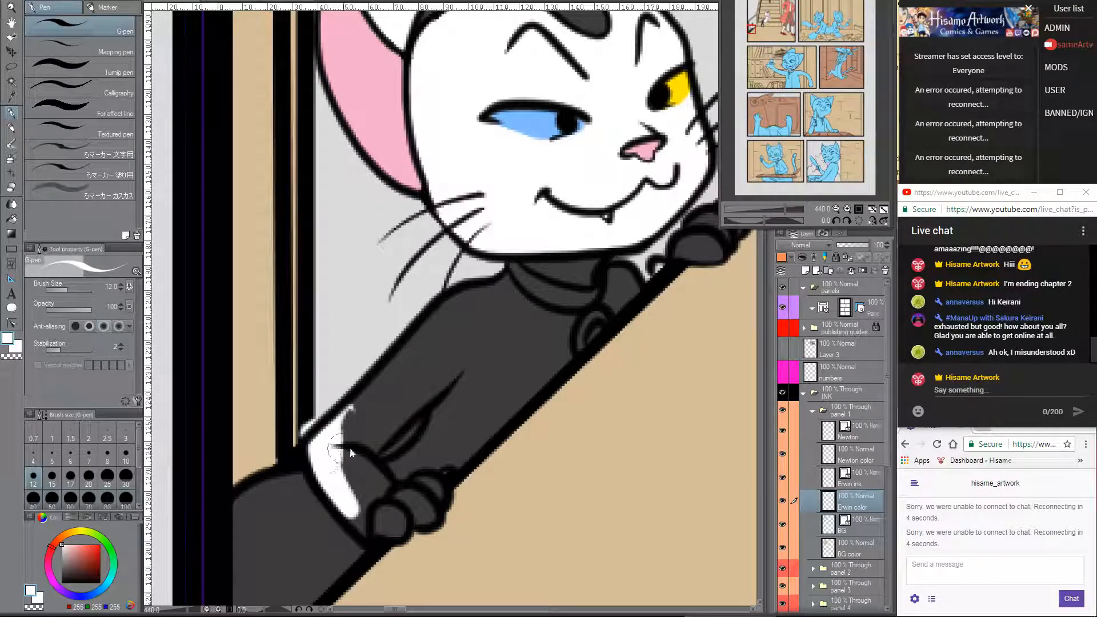
{"action": "key", "text": "ctrl+z"}
{"action": "left_click", "coordinate": [830, 502], "text": "ctrl"}
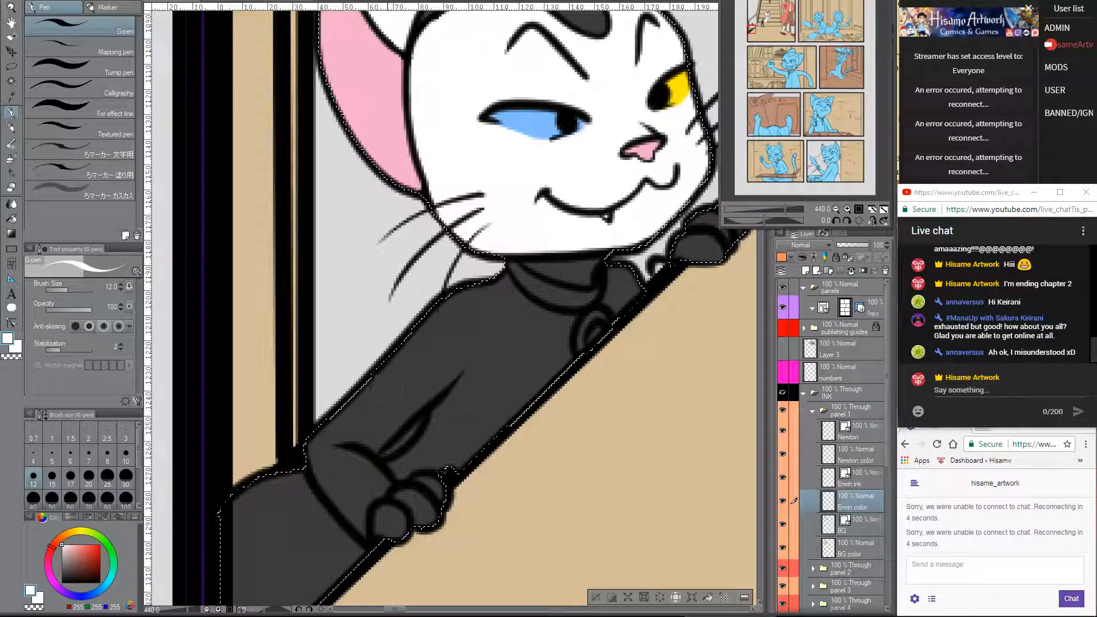
{"action": "key", "text": "bracketright"}
{"action": "key", "text": "bracketright"}
{"action": "key", "text": "bracketright"}
{"action": "key", "text": "bracketright"}
{"action": "mouse_move", "coordinate": [486, 308]}
{"action": "left_mouse_down"}
{"action": "mouse_move", "coordinate": [503, 309]}
{"action": "mouse_move", "coordinate": [496, 320]}
{"action": "mouse_move", "coordinate": [494, 286]}
{"action": "mouse_move", "coordinate": [537, 334]}
{"action": "mouse_move", "coordinate": [563, 337]}
{"action": "mouse_move", "coordinate": [522, 317]}
{"action": "mouse_move", "coordinate": [566, 343]}
{"action": "mouse_move", "coordinate": [549, 394]}
{"action": "mouse_move", "coordinate": [457, 446]}
{"action": "mouse_move", "coordinate": [394, 514]}
{"action": "left_mouse_up"}
{"action": "mouse_move", "coordinate": [491, 354]}
{"action": "left_mouse_down"}
{"action": "mouse_move", "coordinate": [412, 434]}
{"action": "mouse_move", "coordinate": [311, 572]}
{"action": "mouse_move", "coordinate": [334, 414]}
{"action": "left_mouse_up"}
{"action": "mouse_move", "coordinate": [416, 384]}
{"action": "left_mouse_down"}
{"action": "mouse_move", "coordinate": [451, 314]}
{"action": "mouse_move", "coordinate": [452, 270]}
{"action": "left_mouse_up"}
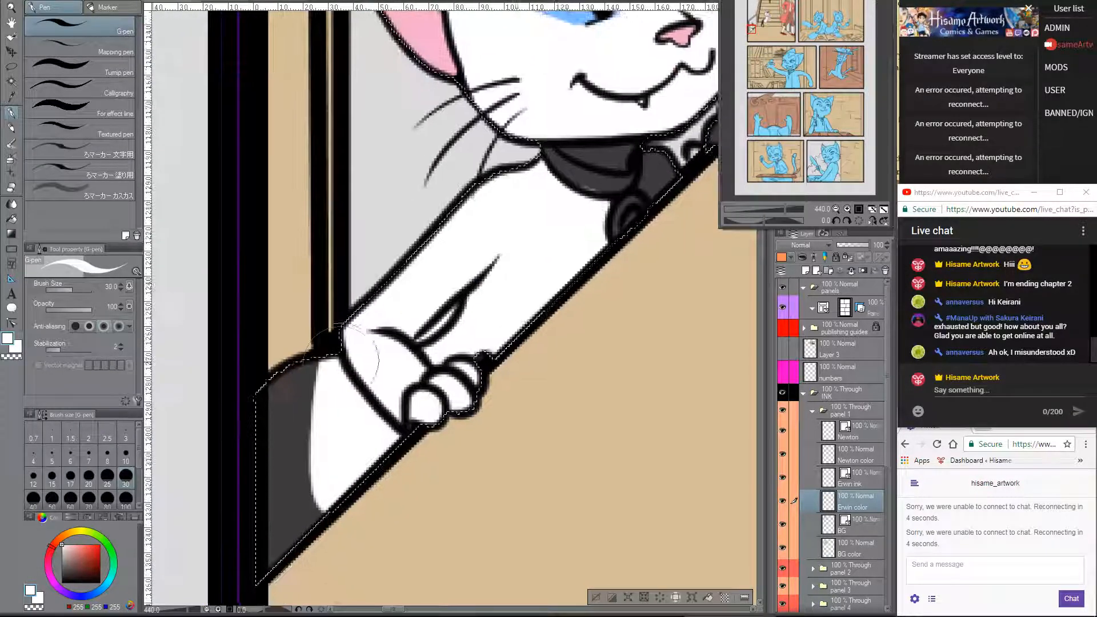
{"action": "mouse_move", "coordinate": [343, 408]}
{"action": "left_mouse_down"}
{"action": "mouse_move", "coordinate": [336, 385]}
{"action": "mouse_move", "coordinate": [305, 424]}
{"action": "left_mouse_up"}
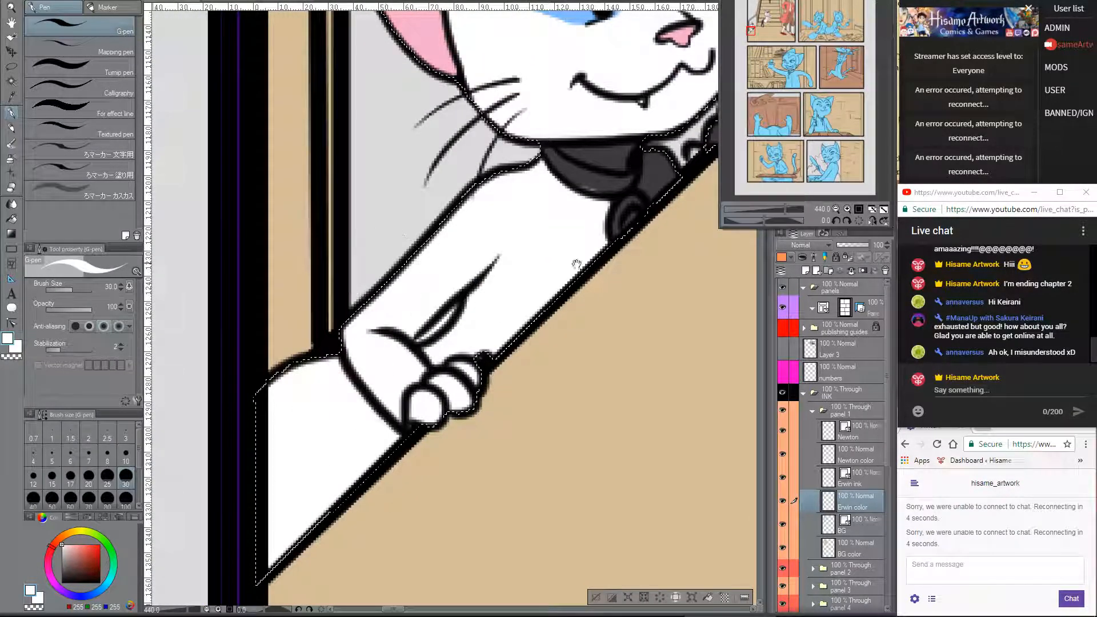
- Paint the cat's collar dark blue, sampled from the panel 4 cat's collar on the reference page, at brush size 10
{"action": "left_click_drag", "start_coordinate": [577, 264], "coordinate": [457, 467]}
{"action": "mouse_move", "coordinate": [451, 354]}
{"action": "left_mouse_down"}
{"action": "mouse_move", "coordinate": [497, 343]}
{"action": "mouse_move", "coordinate": [492, 366]}
{"action": "mouse_move", "coordinate": [435, 414]}
{"action": "mouse_move", "coordinate": [402, 405]}
{"action": "mouse_move", "coordinate": [448, 366]}
{"action": "mouse_move", "coordinate": [469, 391]}
{"action": "mouse_move", "coordinate": [490, 362]}
{"action": "mouse_move", "coordinate": [487, 434]}
{"action": "mouse_move", "coordinate": [499, 420]}
{"action": "mouse_move", "coordinate": [503, 430]}
{"action": "mouse_move", "coordinate": [492, 388]}
{"action": "left_mouse_up"}
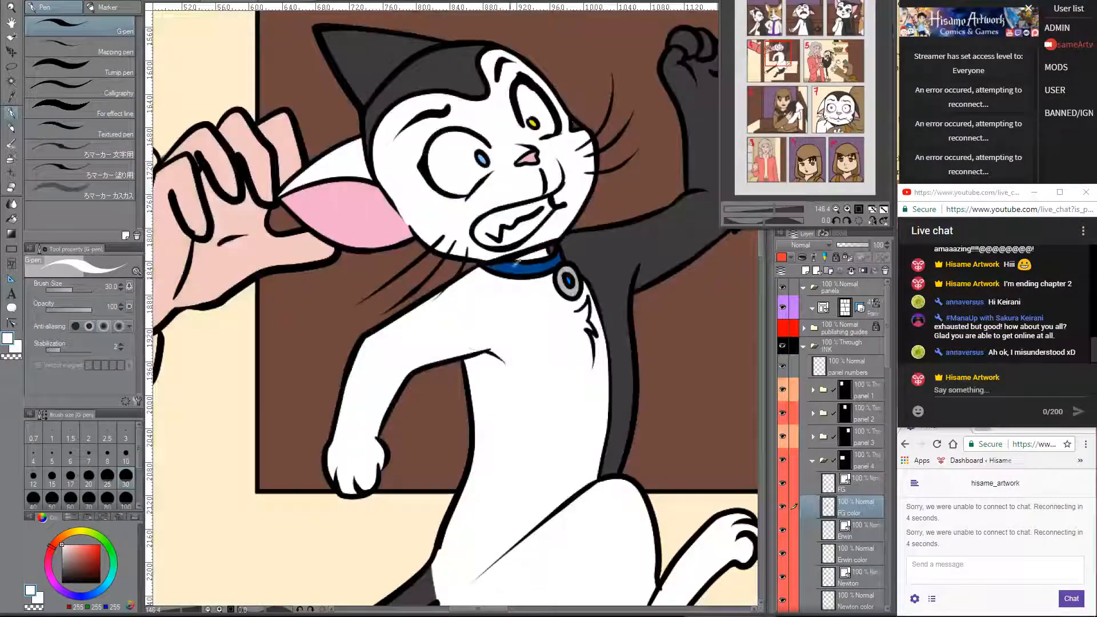
{"action": "left_click", "coordinate": [517, 262], "text": "alt"}
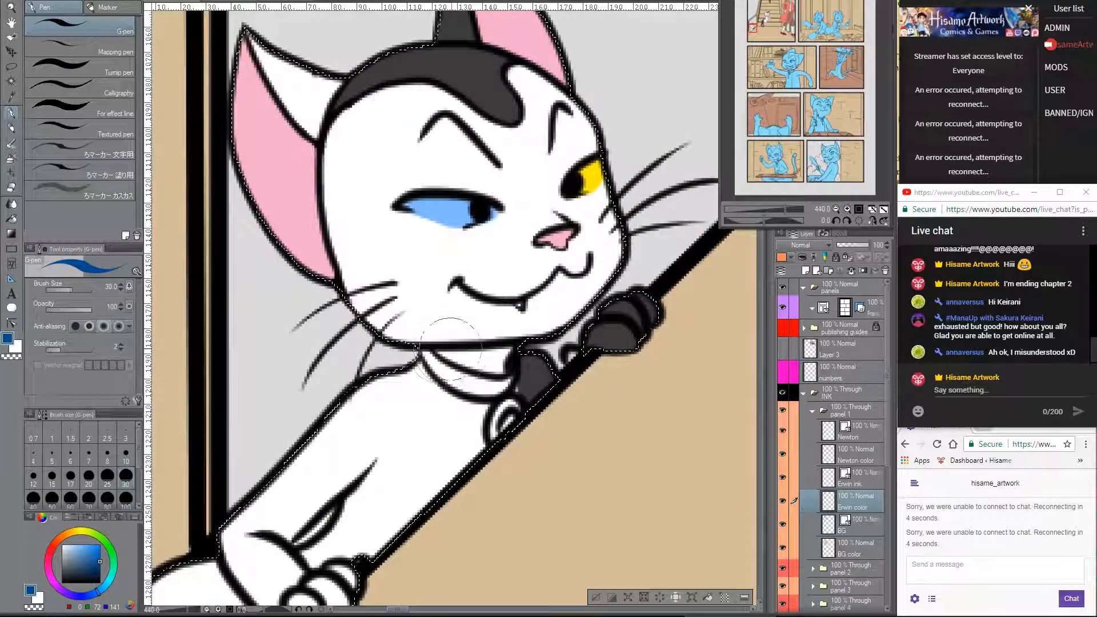
{"action": "key", "text": "bracketleft"}
{"action": "key", "text": "bracketleft"}
{"action": "key", "text": "bracketleft"}
{"action": "key", "text": "bracketleft"}
{"action": "key", "text": "bracketleft"}
{"action": "key", "text": "bracketleft"}
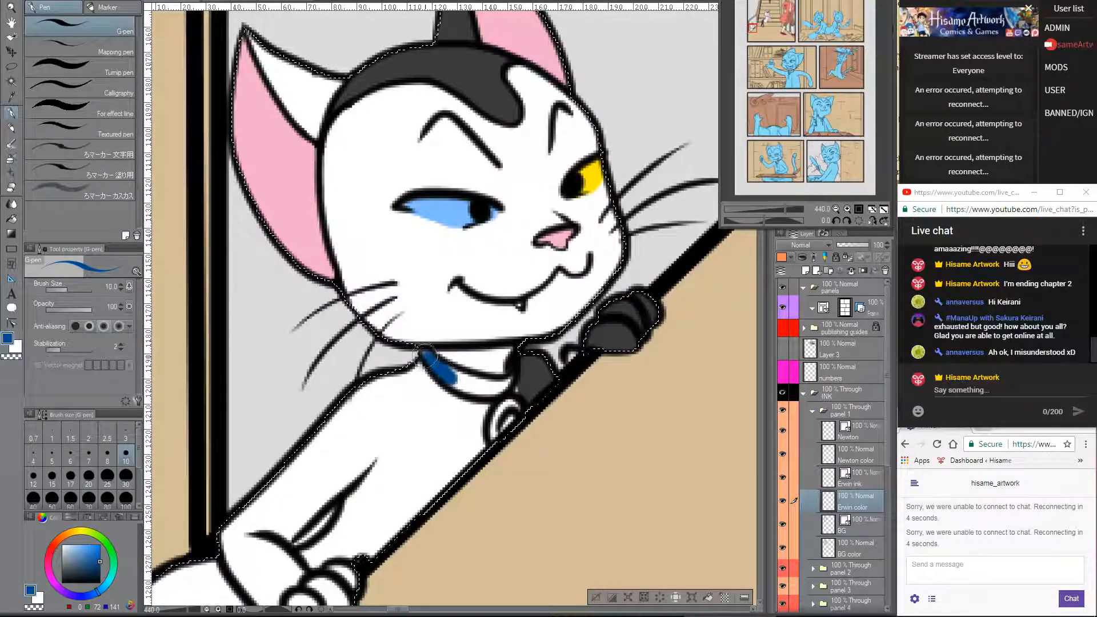
{"action": "mouse_move", "coordinate": [441, 369]}
{"action": "left_mouse_down"}
{"action": "mouse_move", "coordinate": [464, 379]}
{"action": "mouse_move", "coordinate": [426, 347]}
{"action": "mouse_move", "coordinate": [455, 378]}
{"action": "mouse_move", "coordinate": [506, 389]}
{"action": "left_mouse_up"}
{"action": "left_click", "coordinate": [522, 381], "text": "alt"}
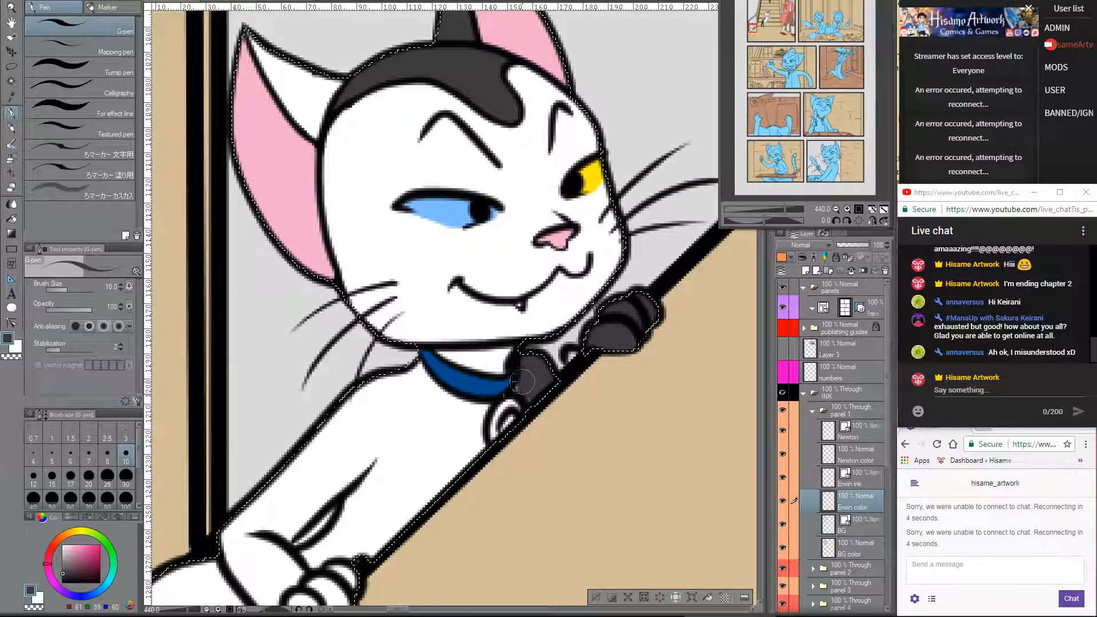
- Erase the white fill from the small gap between the cat's forearm and body, and return to the pen with white
{"action": "left_click_drag", "start_coordinate": [364, 429], "coordinate": [423, 349]}
{"action": "key", "text": "e"}
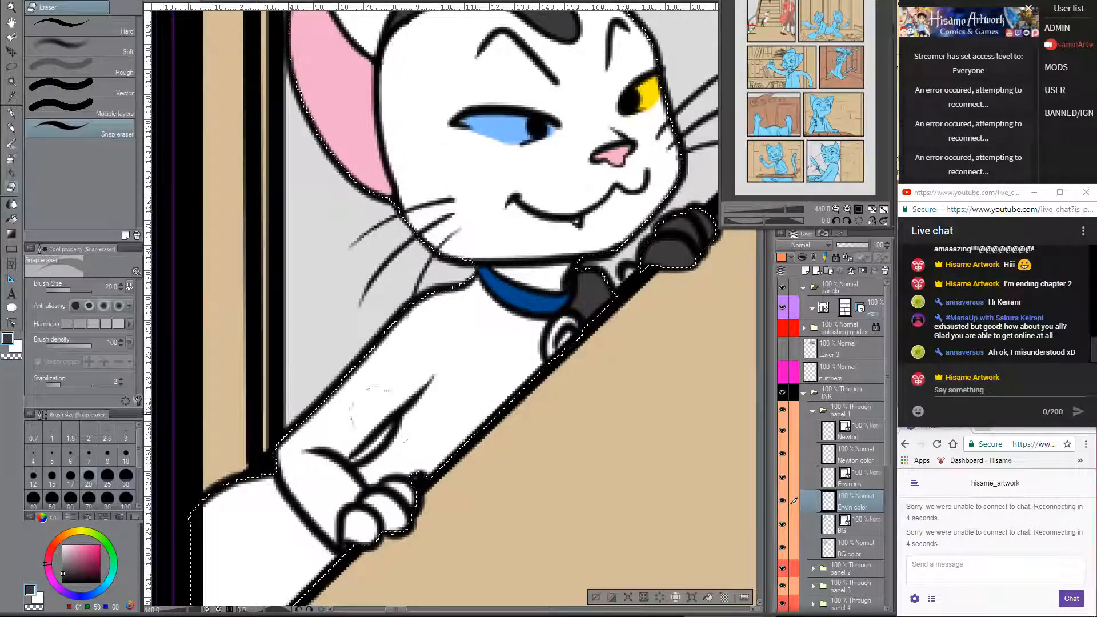
{"action": "mouse_move", "coordinate": [378, 416]}
{"action": "left_mouse_down"}
{"action": "mouse_move", "coordinate": [395, 429]}
{"action": "mouse_move", "coordinate": [355, 457]}
{"action": "left_mouse_up"}
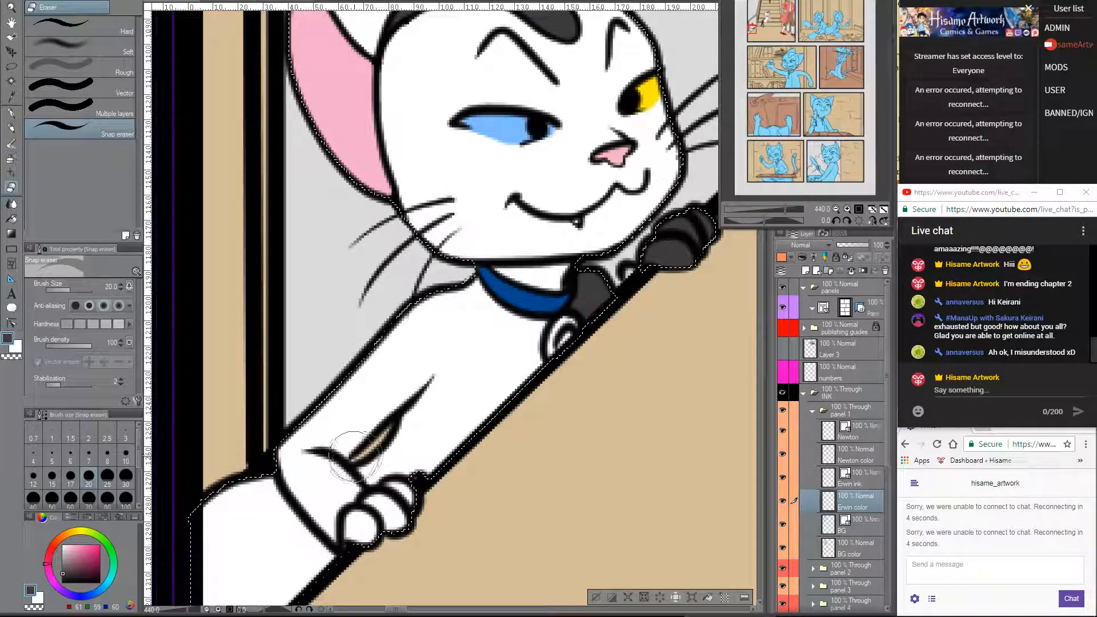
{"action": "key", "text": "p"}
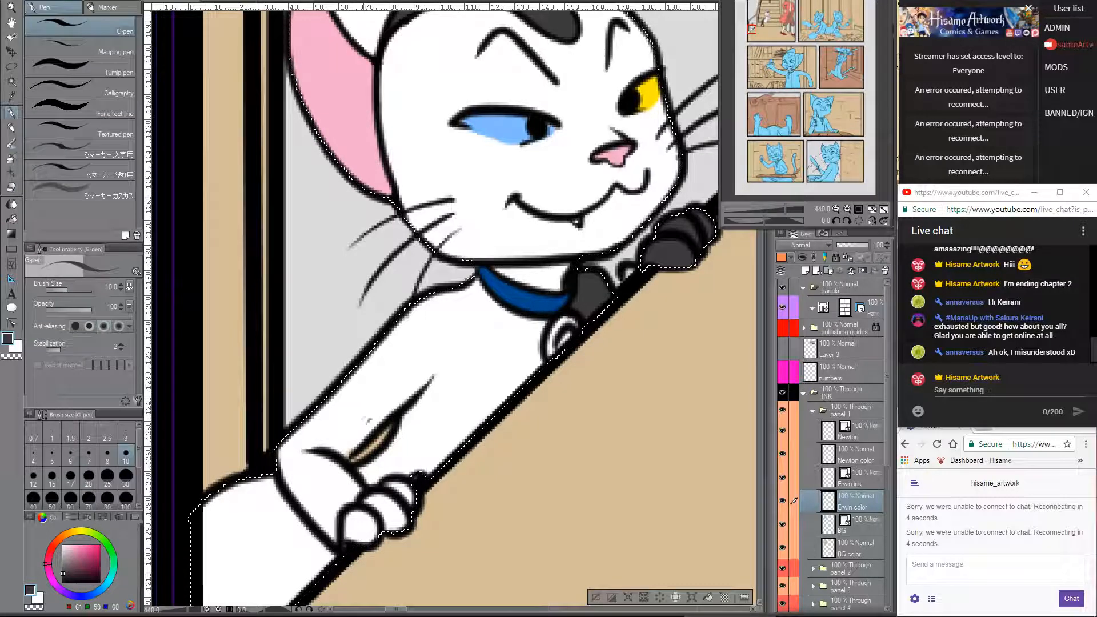
{"action": "key", "text": "x"}
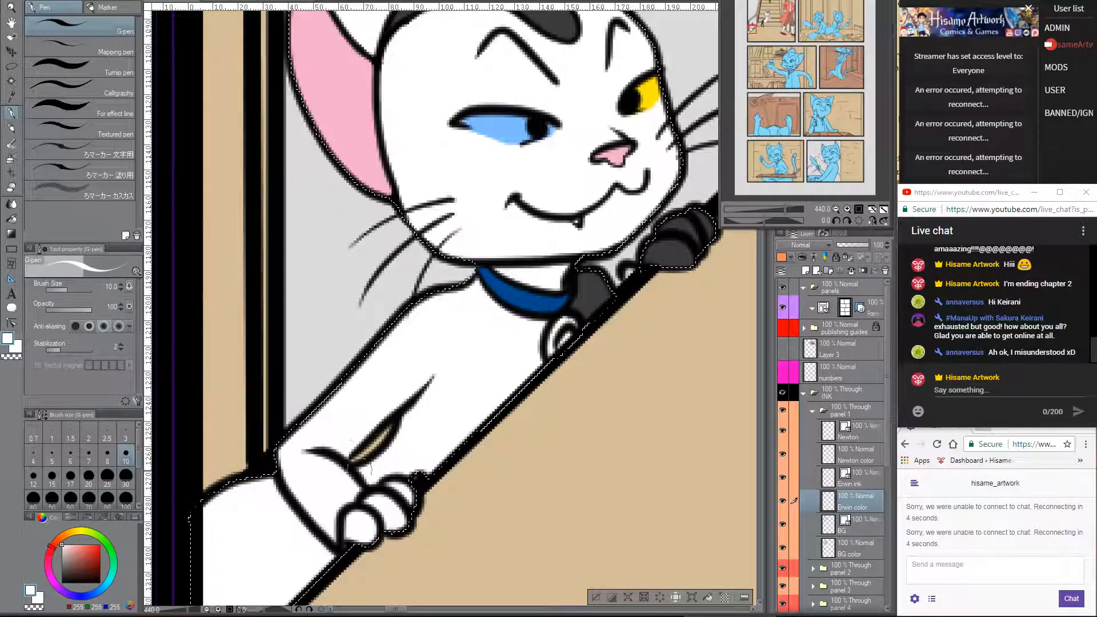
- Color the collar's medallion medium gray with a bright blue center, and clear the selection
{"action": "left_click_drag", "start_coordinate": [465, 360], "coordinate": [398, 458]}
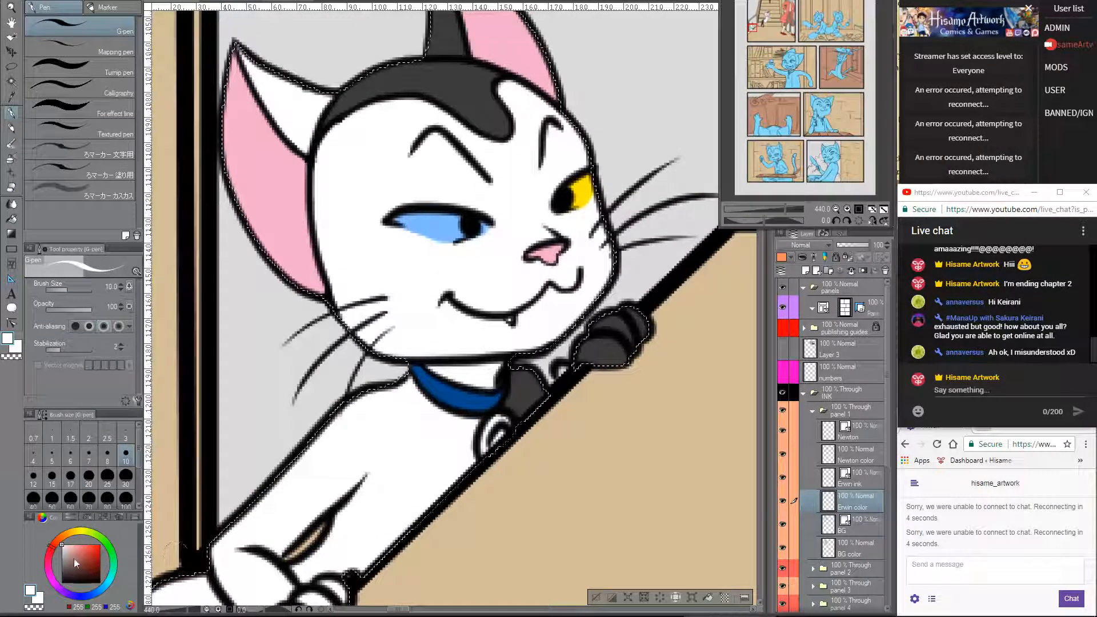
{"action": "left_click", "coordinate": [62, 563]}
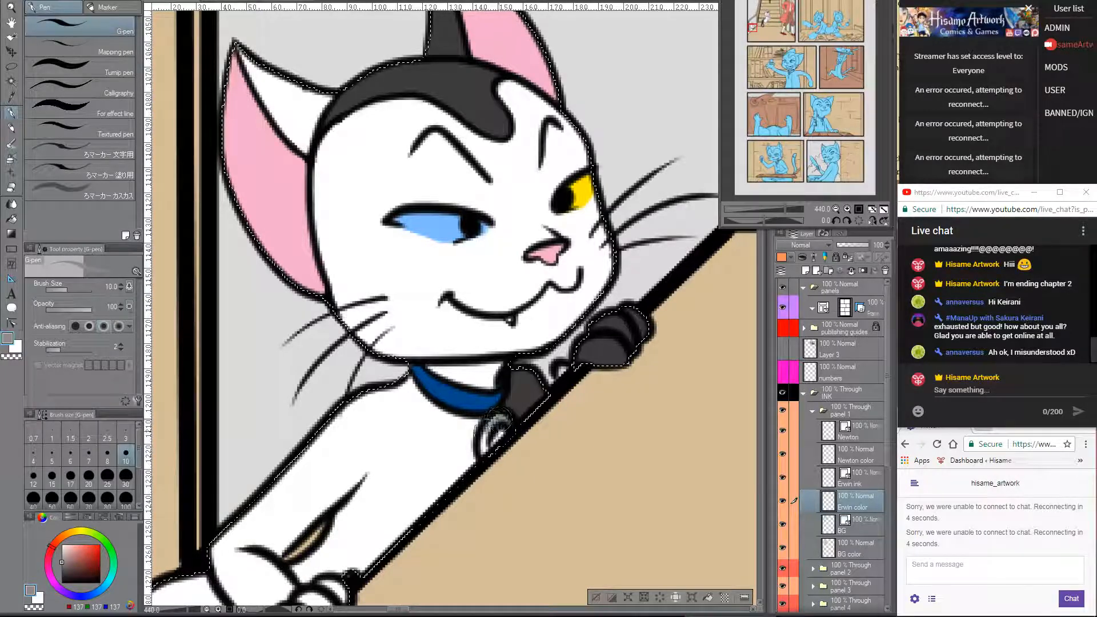
{"action": "left_click_drag", "start_coordinate": [498, 416], "coordinate": [488, 454]}
{"action": "left_click", "coordinate": [100, 543]}
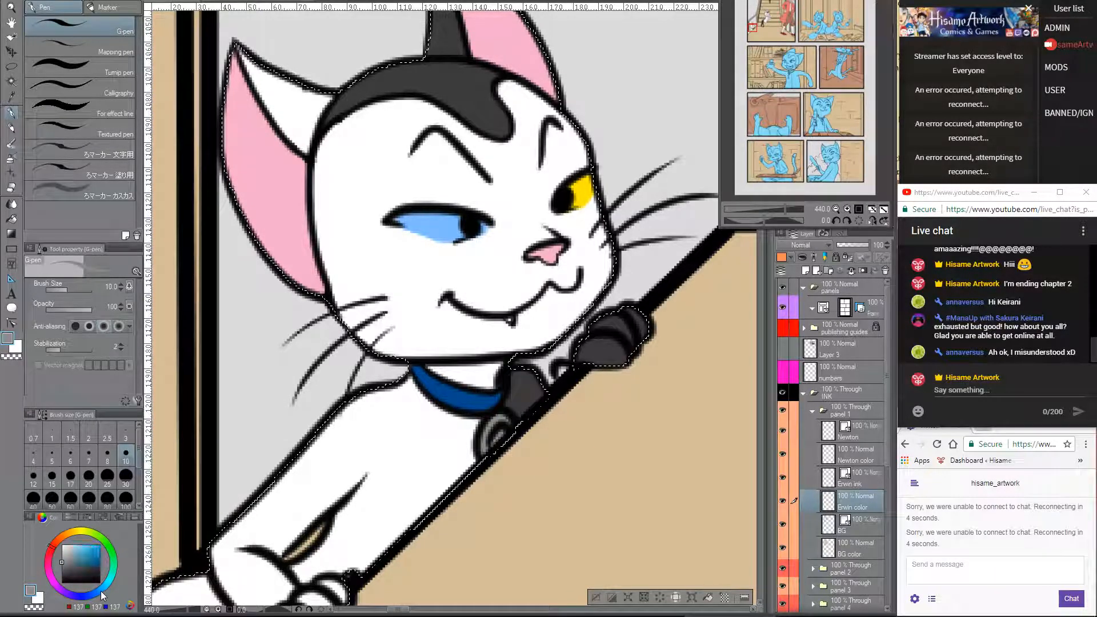
{"action": "left_click", "coordinate": [105, 587]}
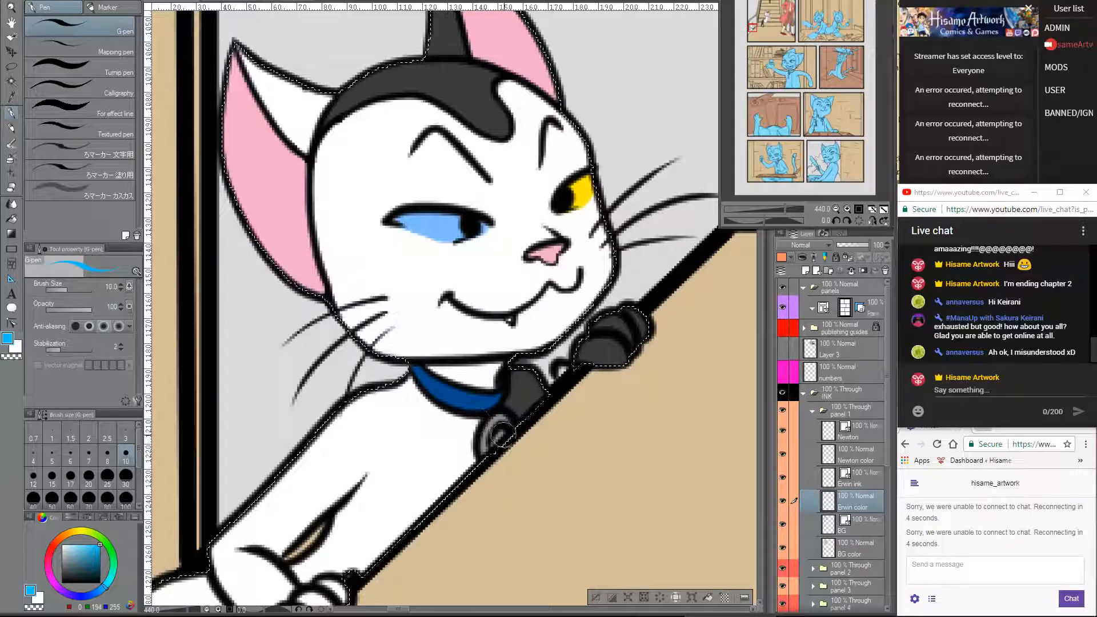
{"action": "left_click_drag", "start_coordinate": [500, 432], "coordinate": [494, 442]}
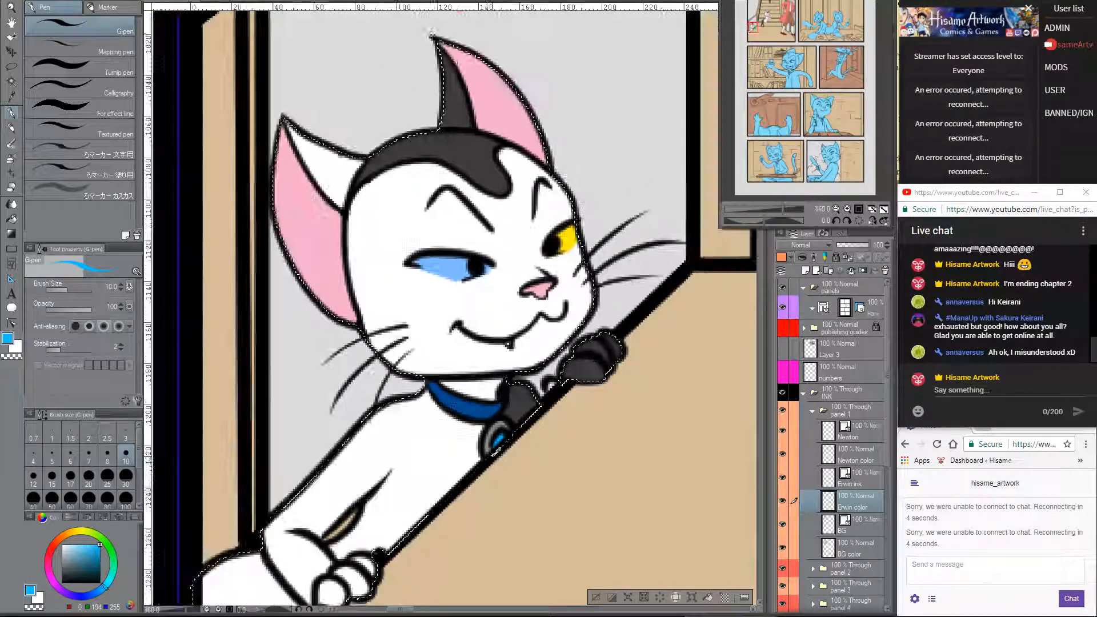
{"action": "key", "text": "ctrl+d"}
{"action": "left_click", "coordinate": [559, 377], "text": "alt"}
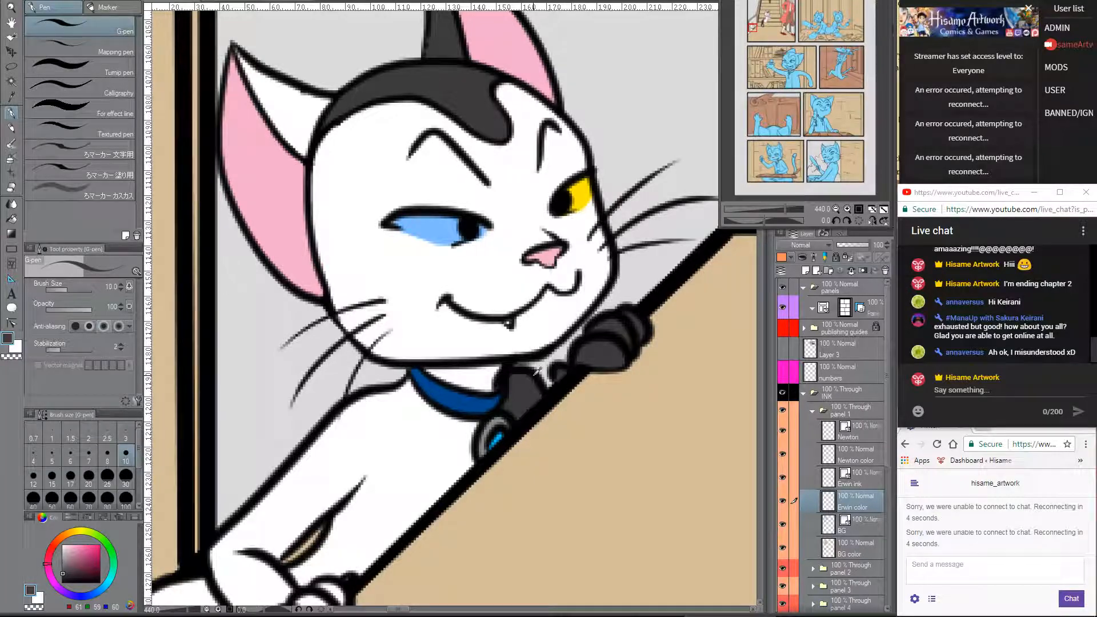
- Examine the finished panel 1 cats and the flat colors of the remaining panels across the whole page
{"action": "scroll", "coordinate": [414, 407], "scroll_direction": "down", "scroll_amount": 3}
{"action": "scroll", "coordinate": [416, 408], "scroll_direction": "down", "scroll_amount": 5}
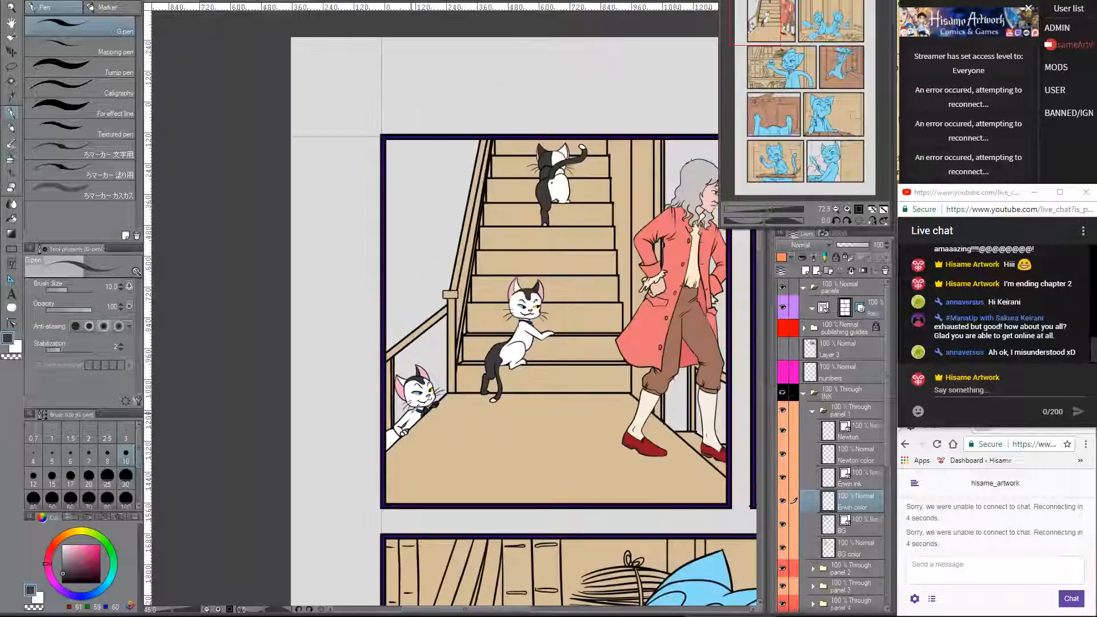
{"action": "scroll", "coordinate": [678, 399], "scroll_direction": "up", "scroll_amount": 1}
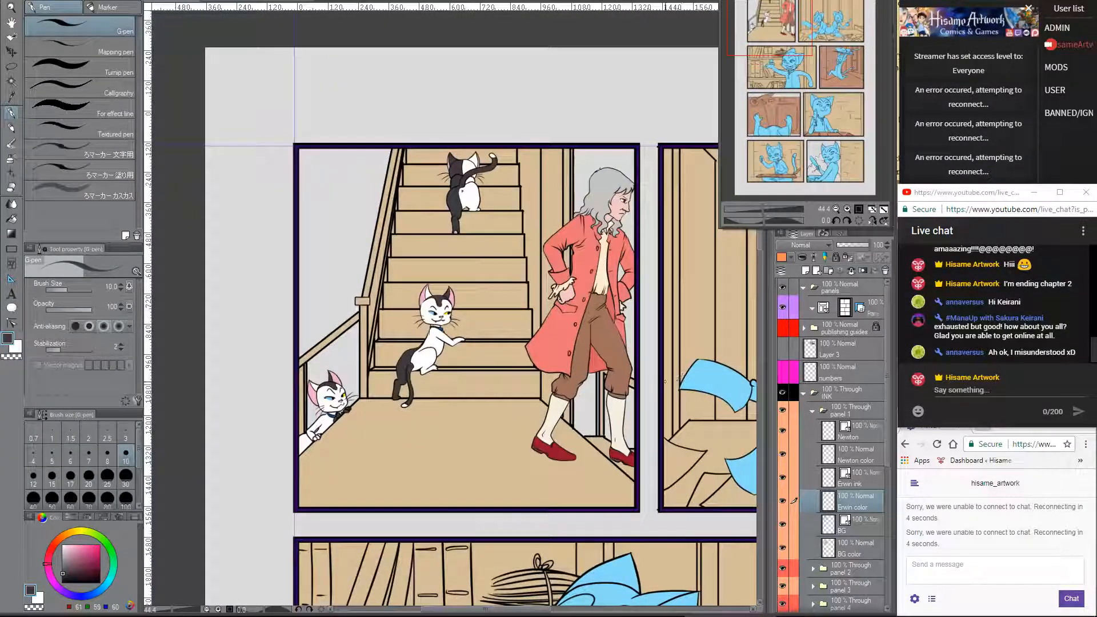
{"action": "left_click_drag", "start_coordinate": [666, 382], "coordinate": [559, 353]}
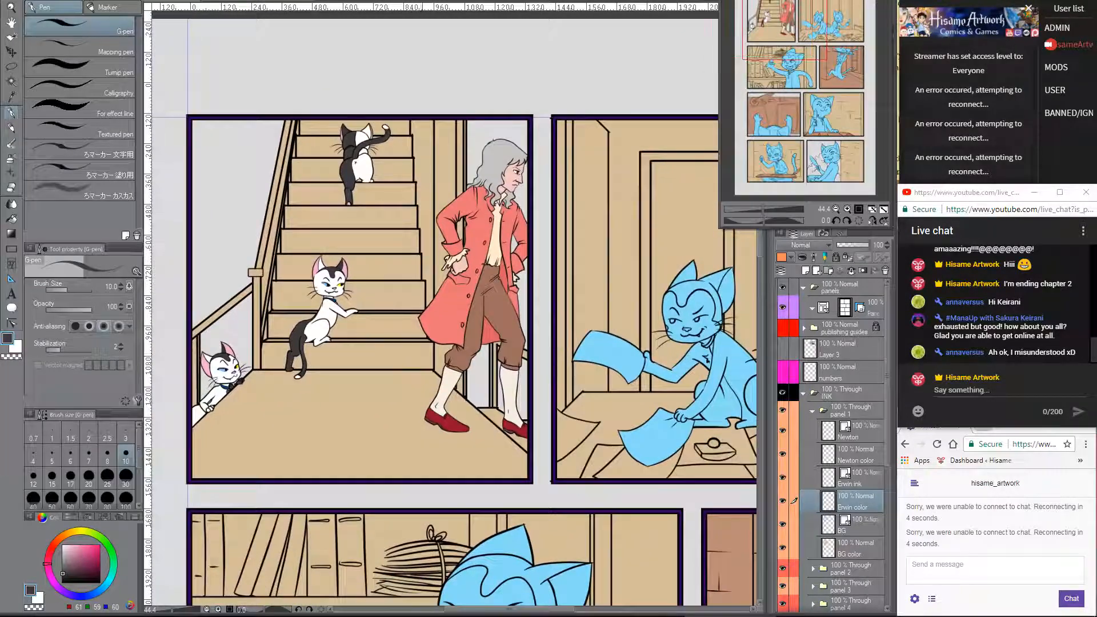
{"action": "left_click", "coordinate": [6, 55]}
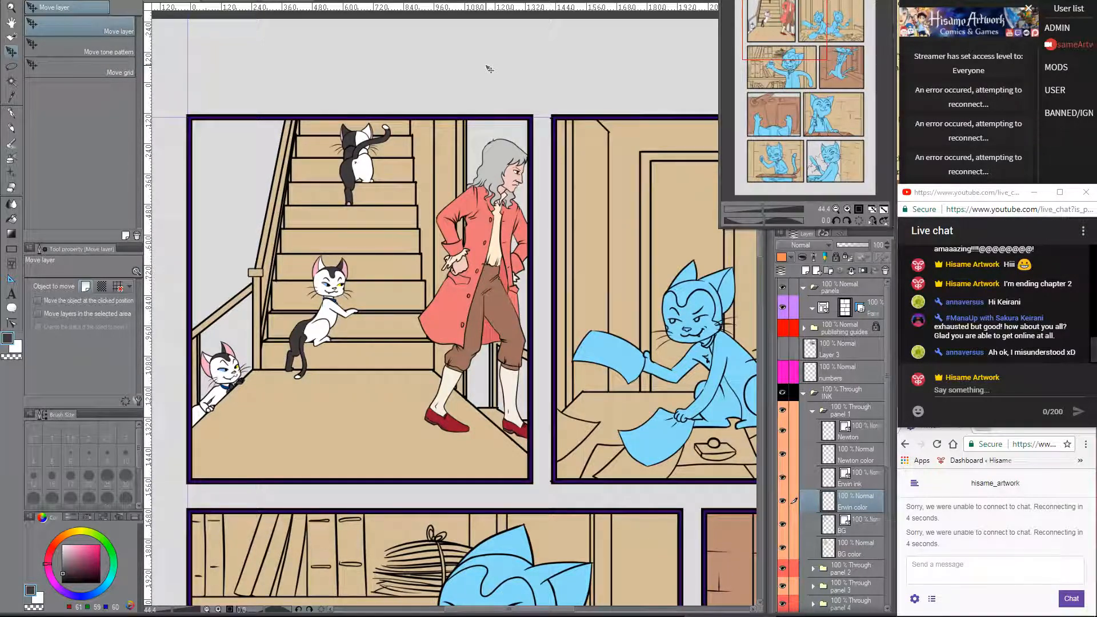
{"action": "scroll", "coordinate": [490, 69], "scroll_direction": "down", "scroll_amount": 3}
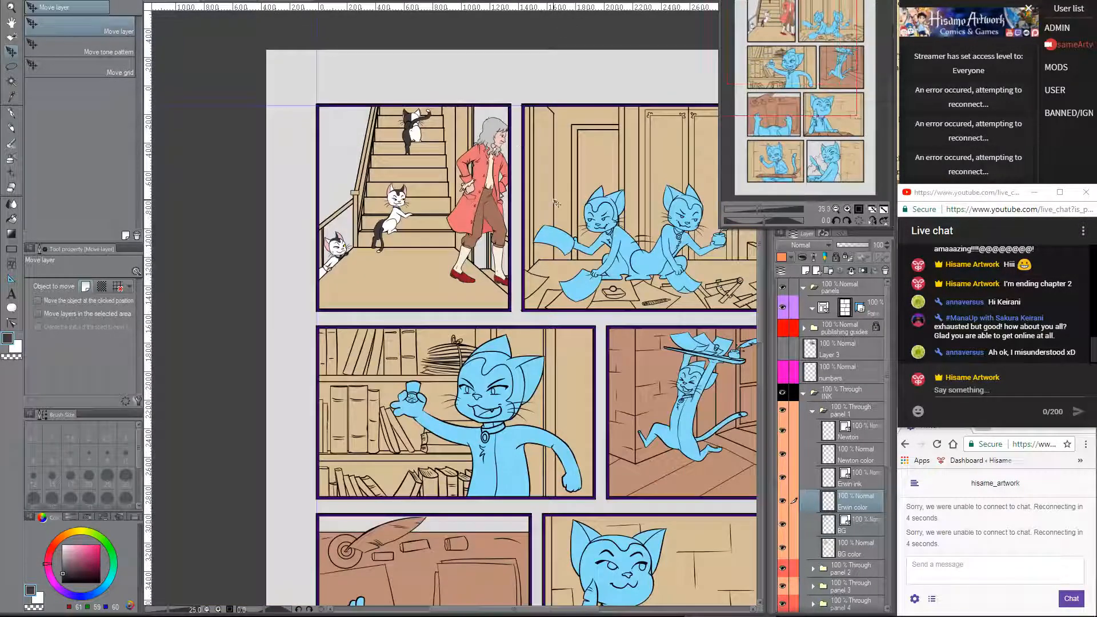
{"action": "scroll", "coordinate": [554, 203], "scroll_direction": "down", "scroll_amount": 2}
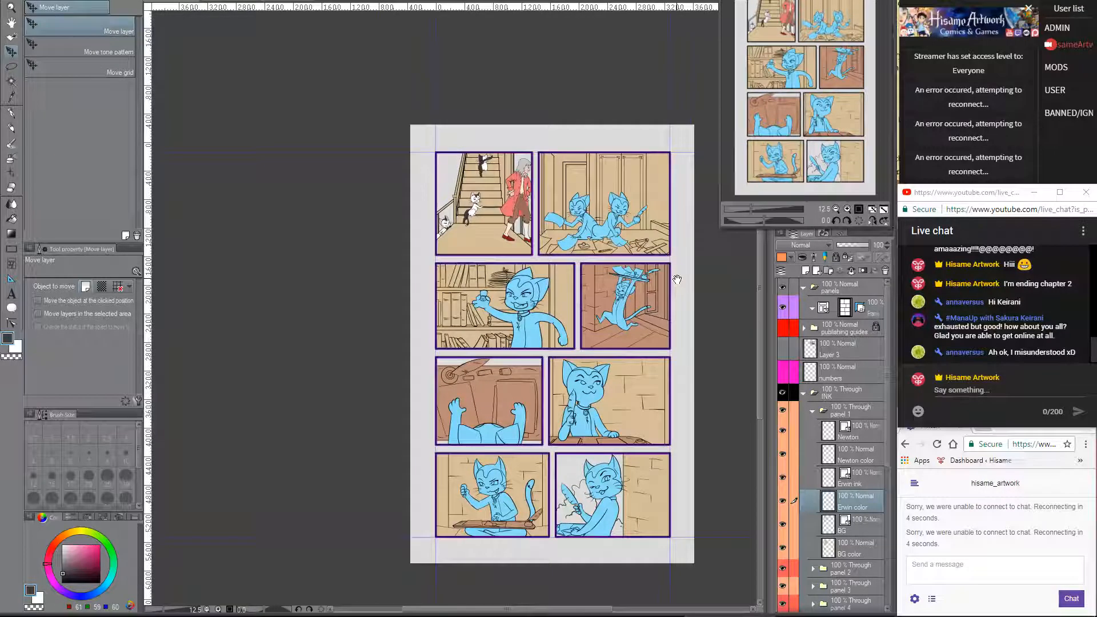
{"action": "left_click_drag", "start_coordinate": [677, 280], "coordinate": [630, 279]}
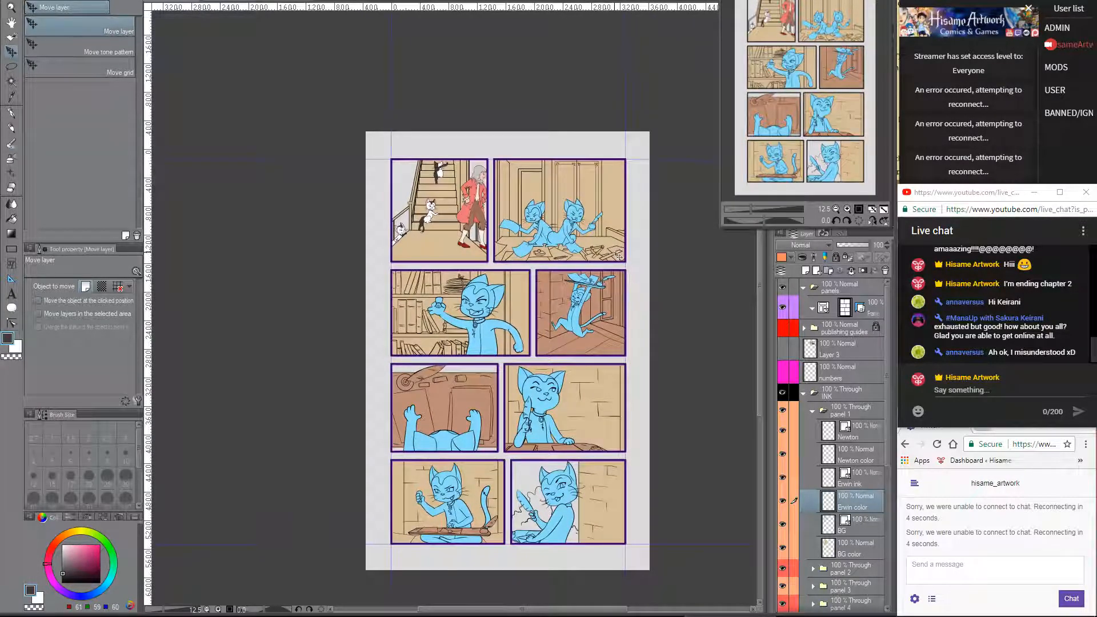
{"action": "scroll", "coordinate": [596, 293], "scroll_direction": "up", "scroll_amount": 1}
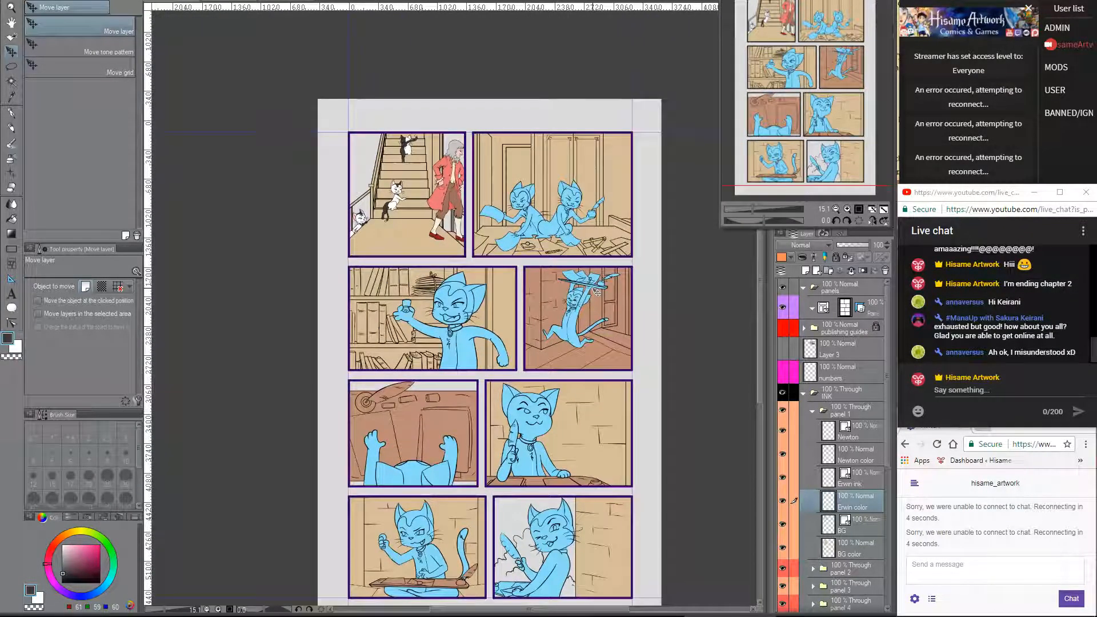
{"action": "left_click_drag", "start_coordinate": [596, 292], "coordinate": [588, 251]}
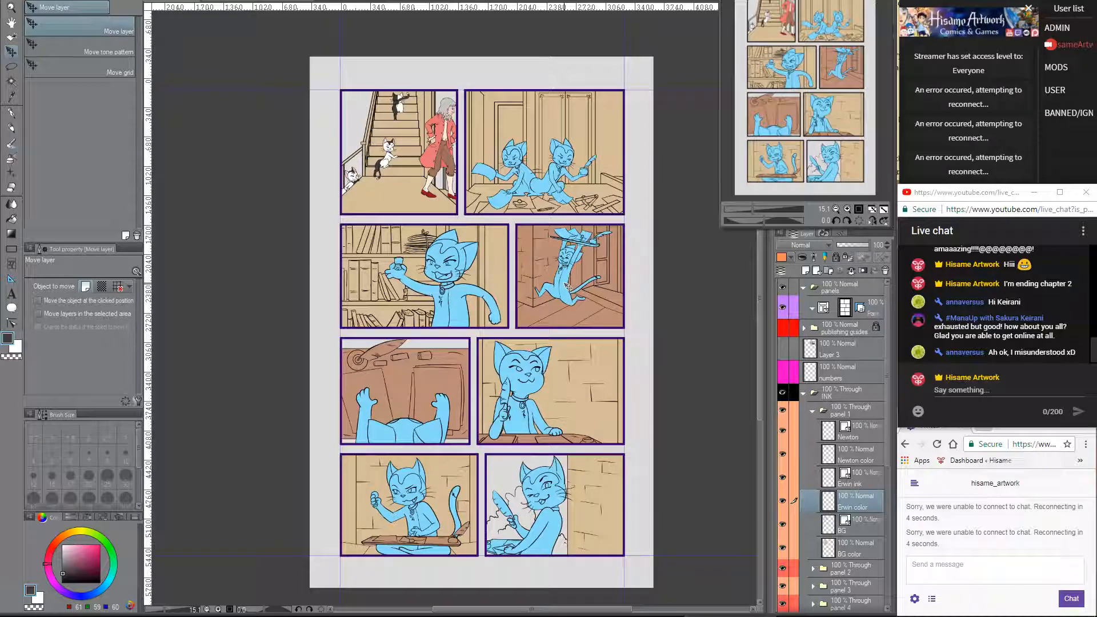
{"action": "scroll", "coordinate": [540, 361], "scroll_direction": "up", "scroll_amount": 1}
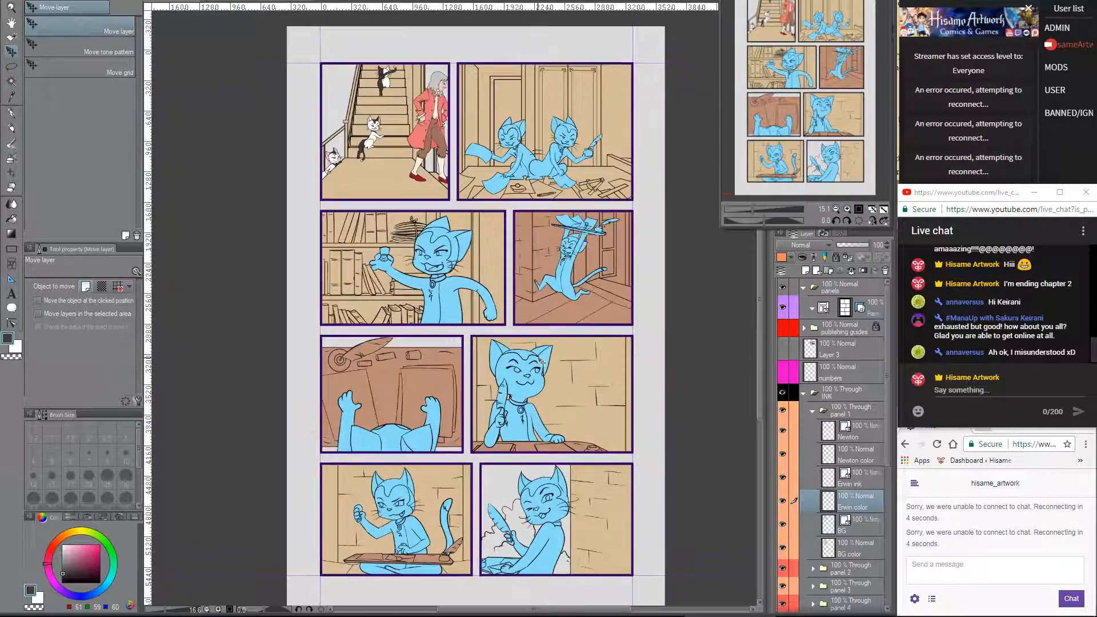
{"action": "scroll", "coordinate": [541, 361], "scroll_direction": "up", "scroll_amount": 1}
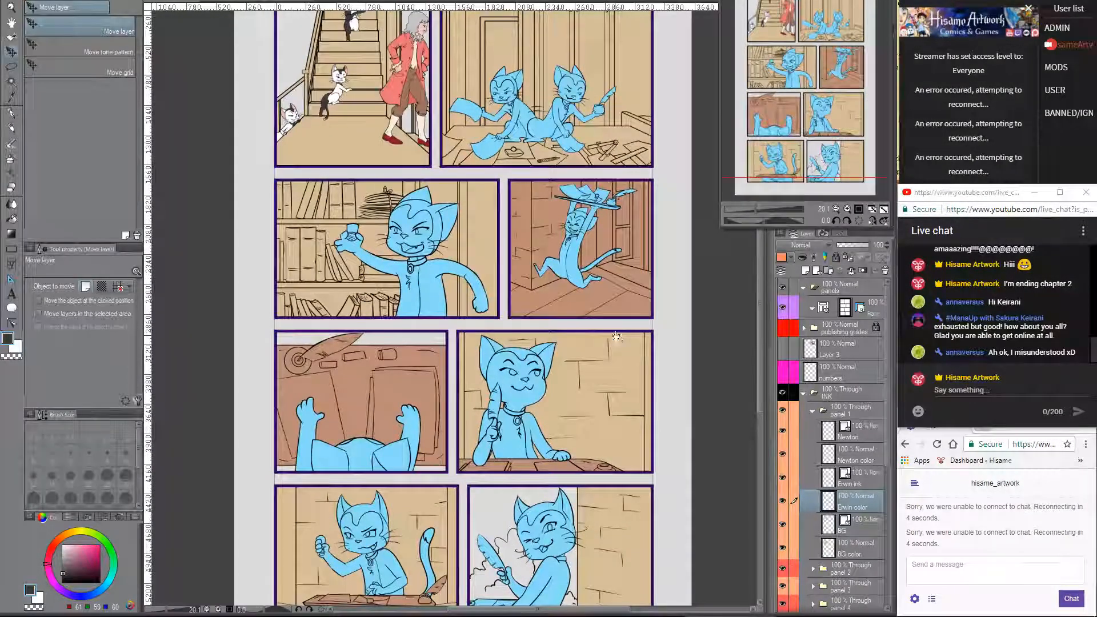
- Open the panel 2 layer folder and load the painted area of its Erwin color layer as a selection
{"action": "scroll", "coordinate": [640, 288], "scroll_direction": "up", "scroll_amount": 1}
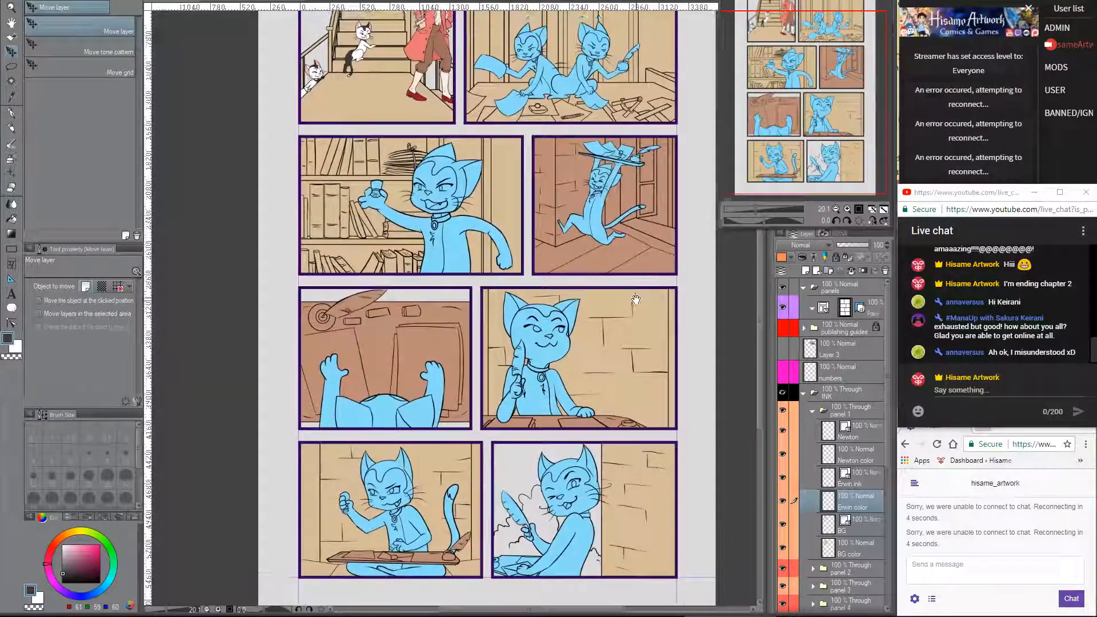
{"action": "left_click_drag", "start_coordinate": [632, 302], "coordinate": [624, 387]}
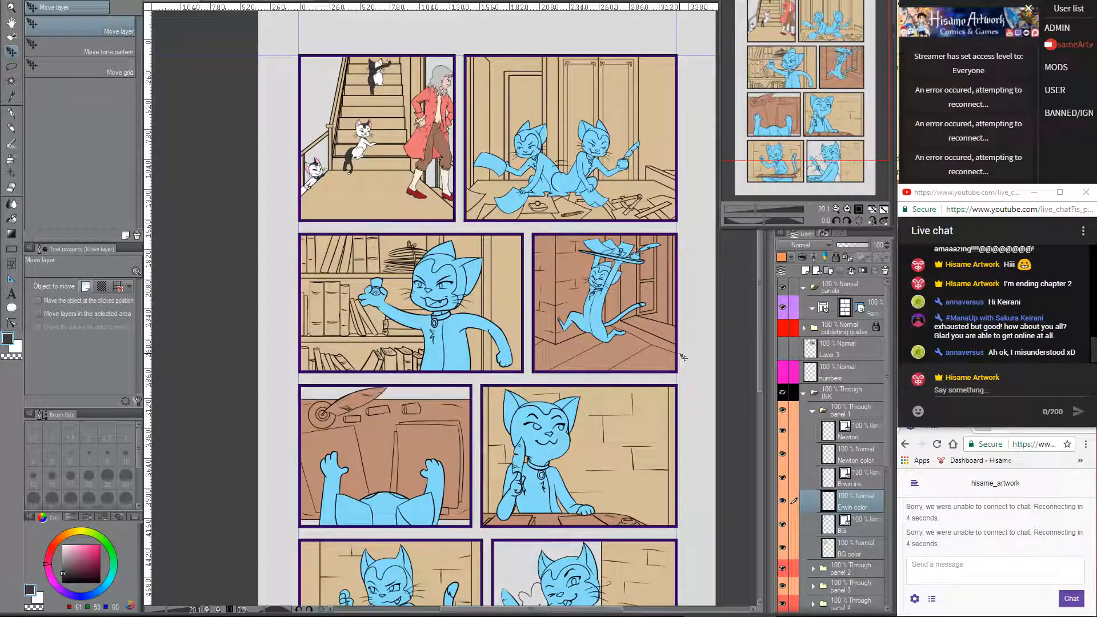
{"action": "scroll", "coordinate": [681, 356], "scroll_direction": "up", "scroll_amount": 2}
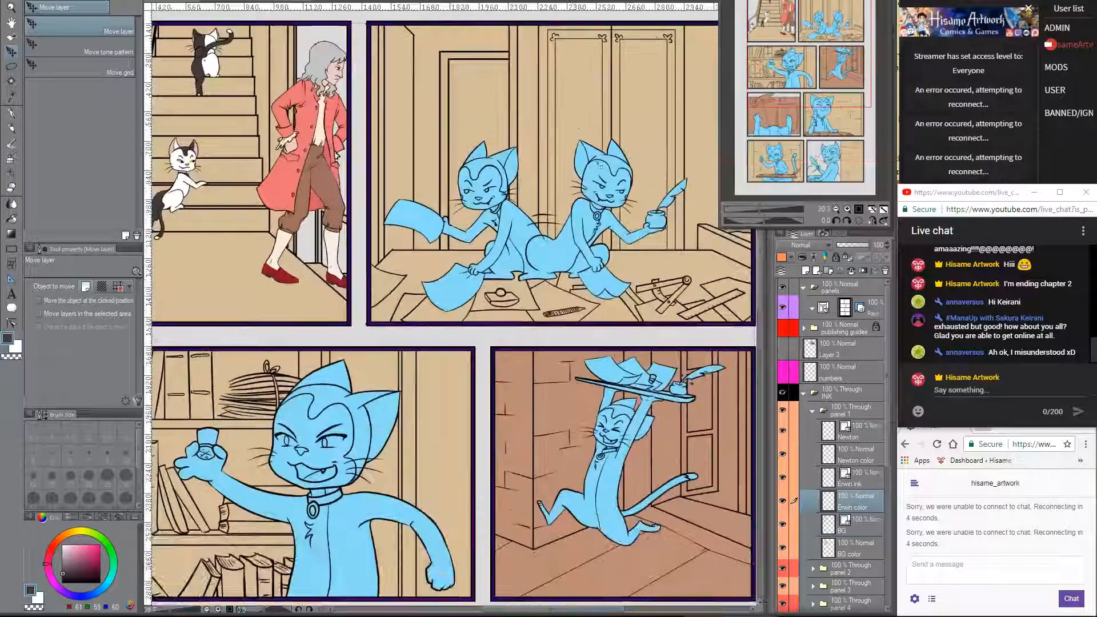
{"action": "scroll", "coordinate": [817, 514], "scroll_direction": "down", "scroll_amount": 2}
{"action": "left_click", "coordinate": [812, 510]}
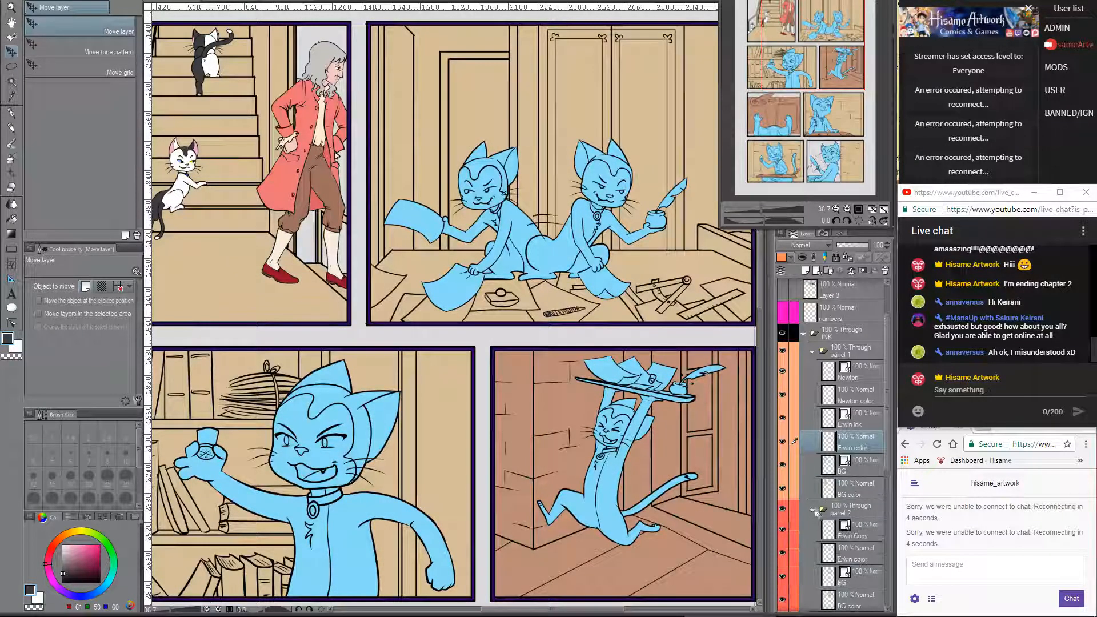
{"action": "left_click", "coordinate": [832, 553]}
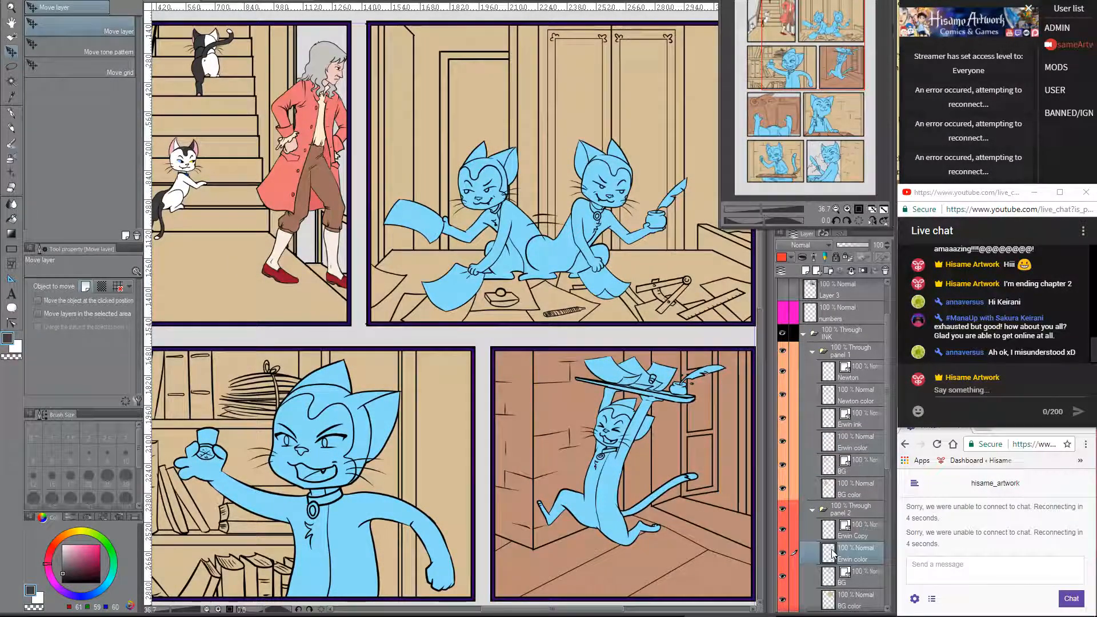
{"action": "left_click", "coordinate": [832, 553], "text": "ctrl"}
- Paint the whole selected area of the panel 2 cats dark gray with the G-pen at brush size 700
{"action": "left_click_drag", "start_coordinate": [457, 224], "coordinate": [459, 299]}
{"action": "key", "text": "p"}
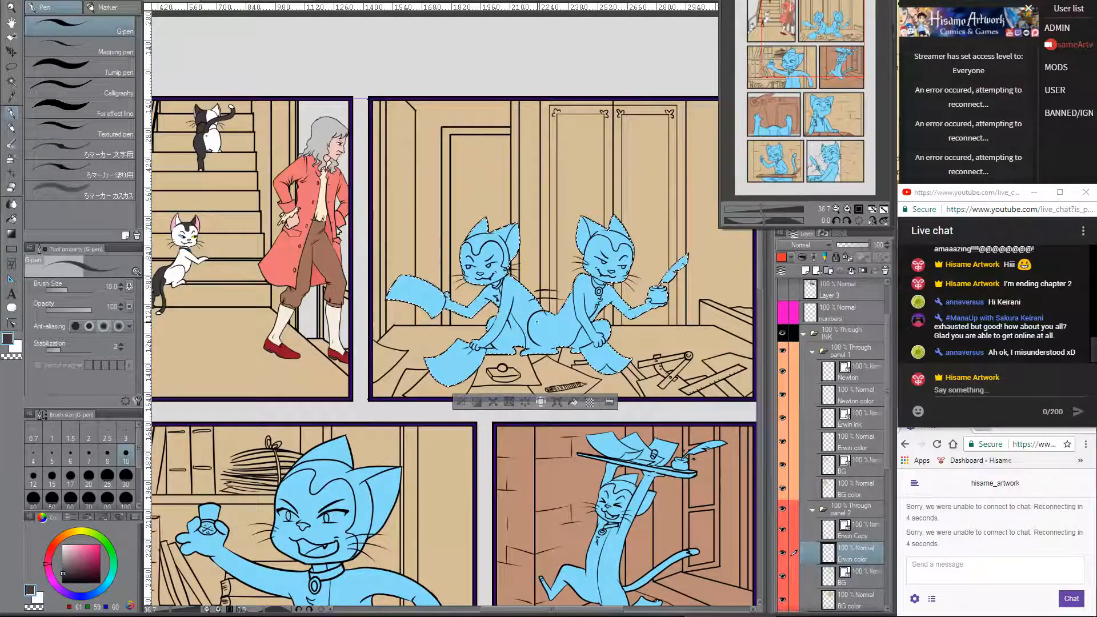
{"action": "key", "text": "bracketright"}
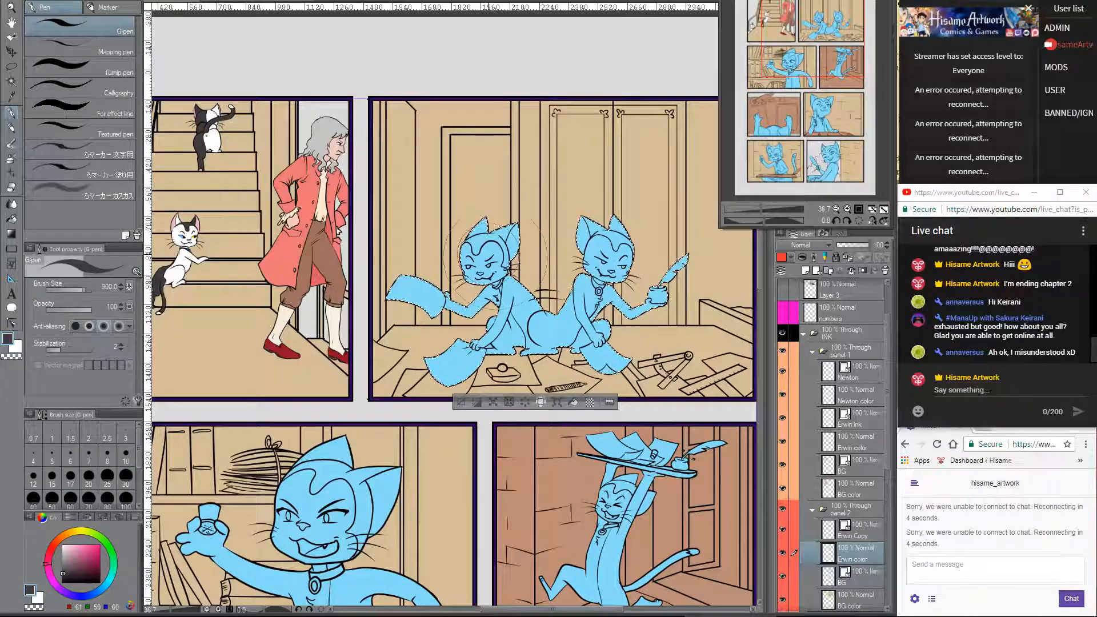
{"action": "key", "text": "bracketright"}
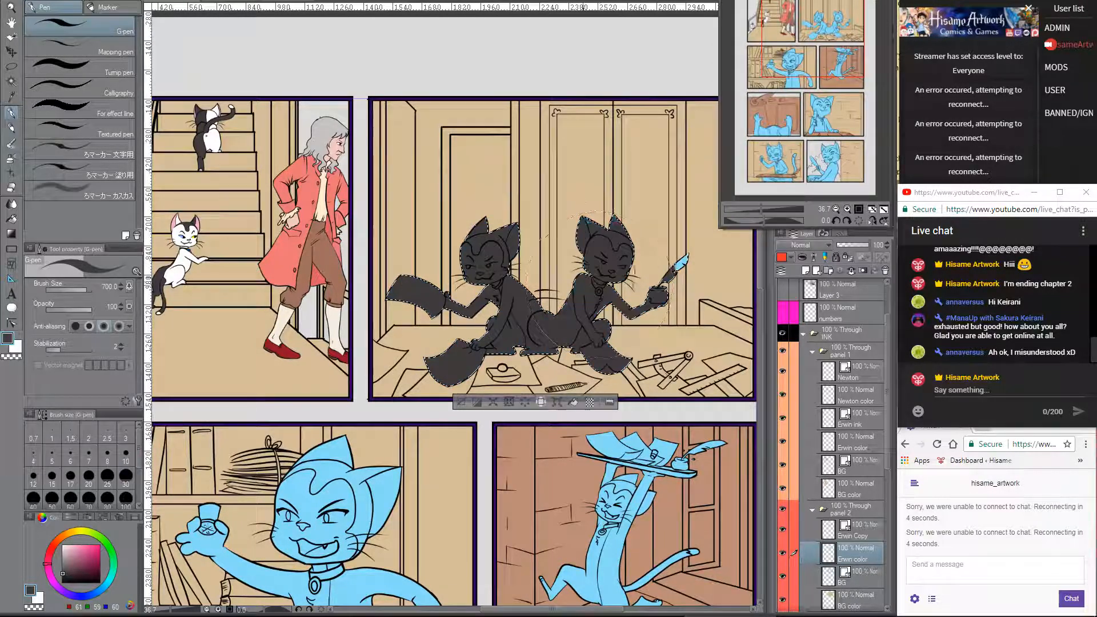
{"action": "key", "text": "bracketright"}
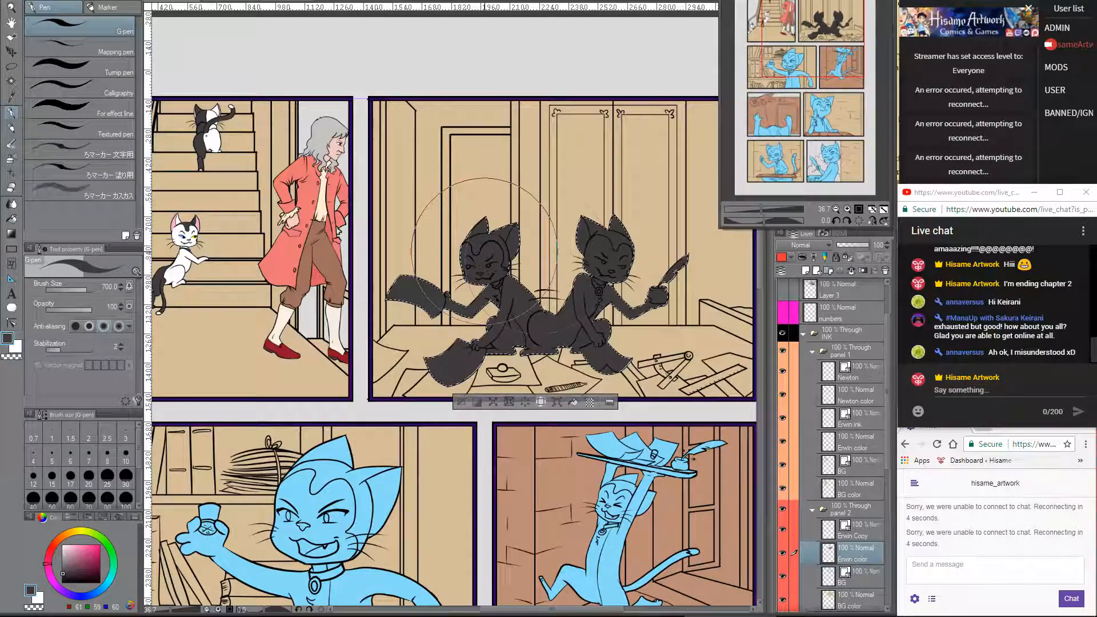
- Try to fill the joined torsos of the panel 2 cats with white using the Fill tool
{"action": "scroll", "coordinate": [517, 233], "scroll_direction": "up", "scroll_amount": 1}
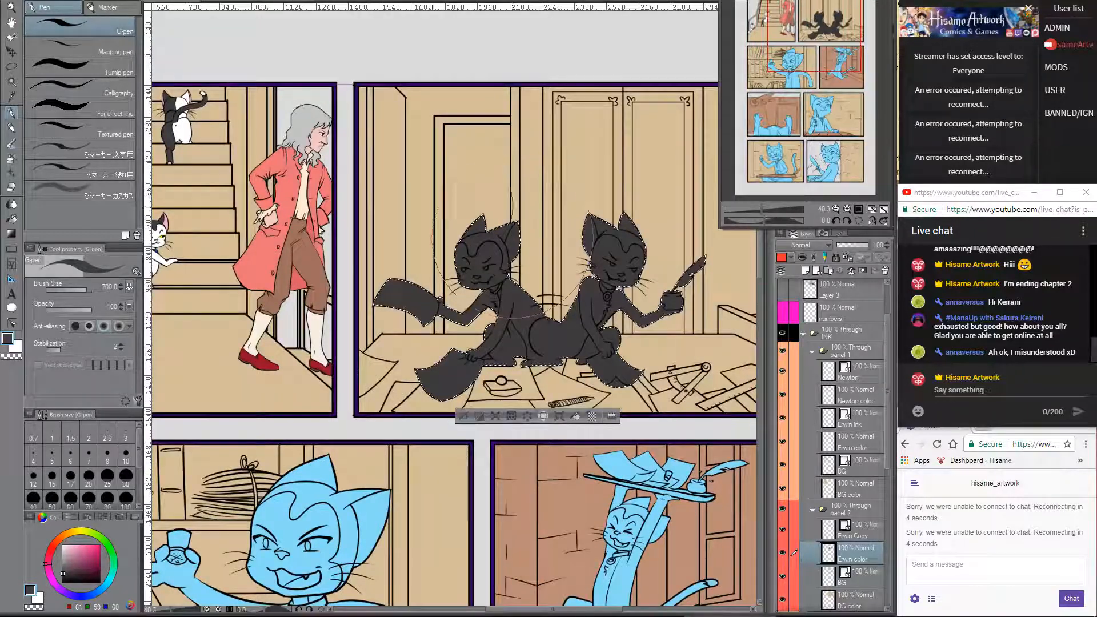
{"action": "left_click", "coordinate": [16, 218]}
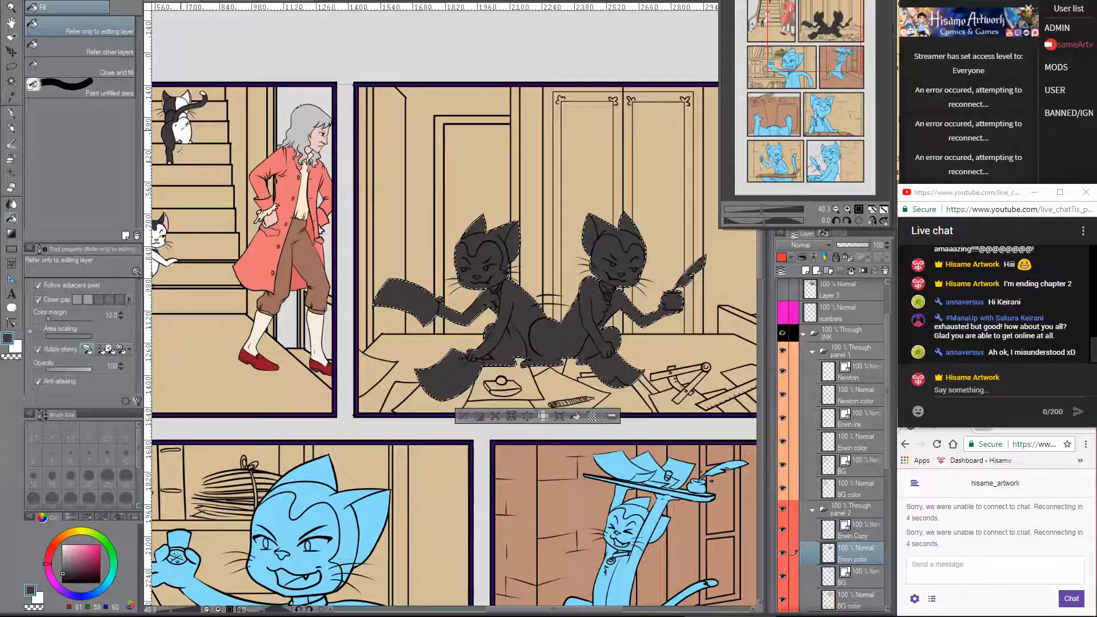
{"action": "scroll", "coordinate": [585, 302], "scroll_direction": "up", "scroll_amount": 2}
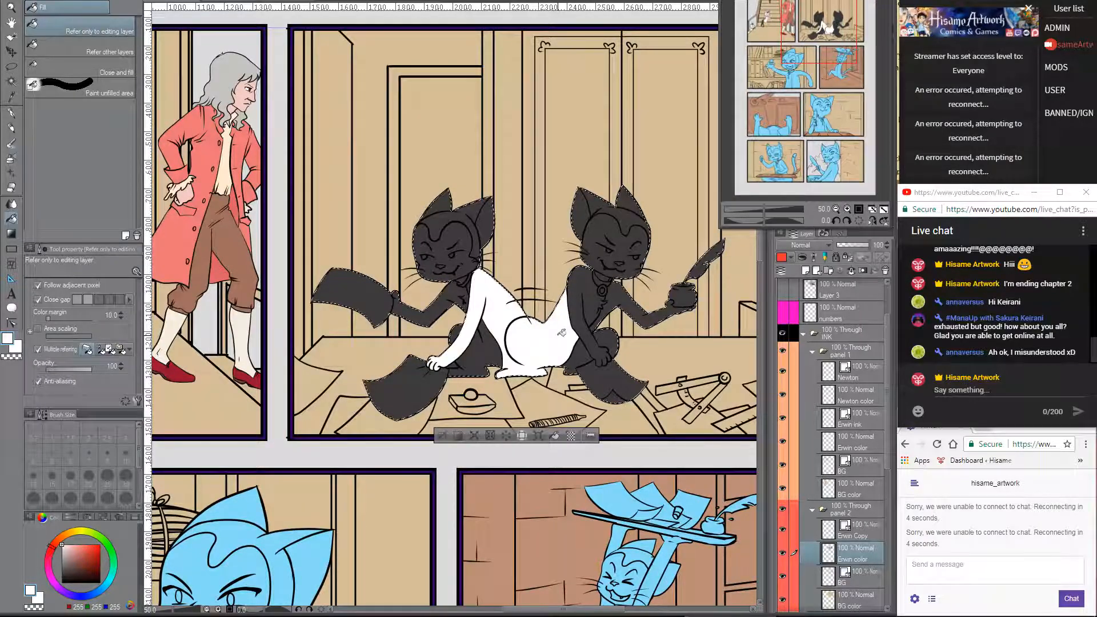
{"action": "left_click", "coordinate": [562, 332]}
- Paint the inside of the ear white on the panel 2 cat holding the inkwell, using the G-pen at size 17
{"action": "scroll", "coordinate": [634, 239], "scroll_direction": "up", "scroll_amount": 2}
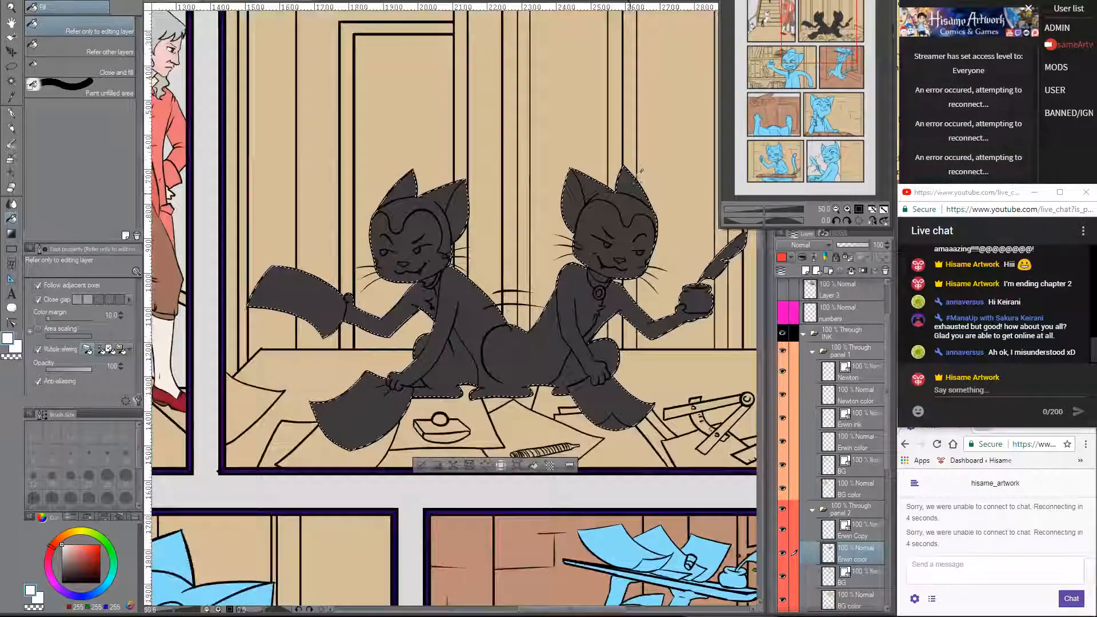
{"action": "scroll", "coordinate": [640, 169], "scroll_direction": "up", "scroll_amount": 4}
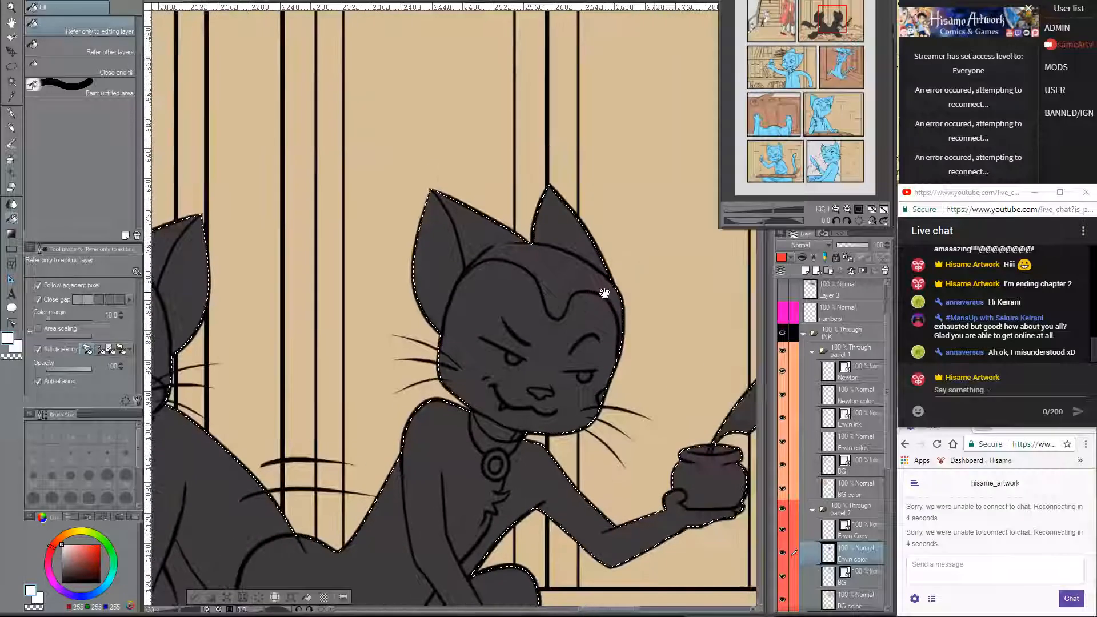
{"action": "key", "text": "p"}
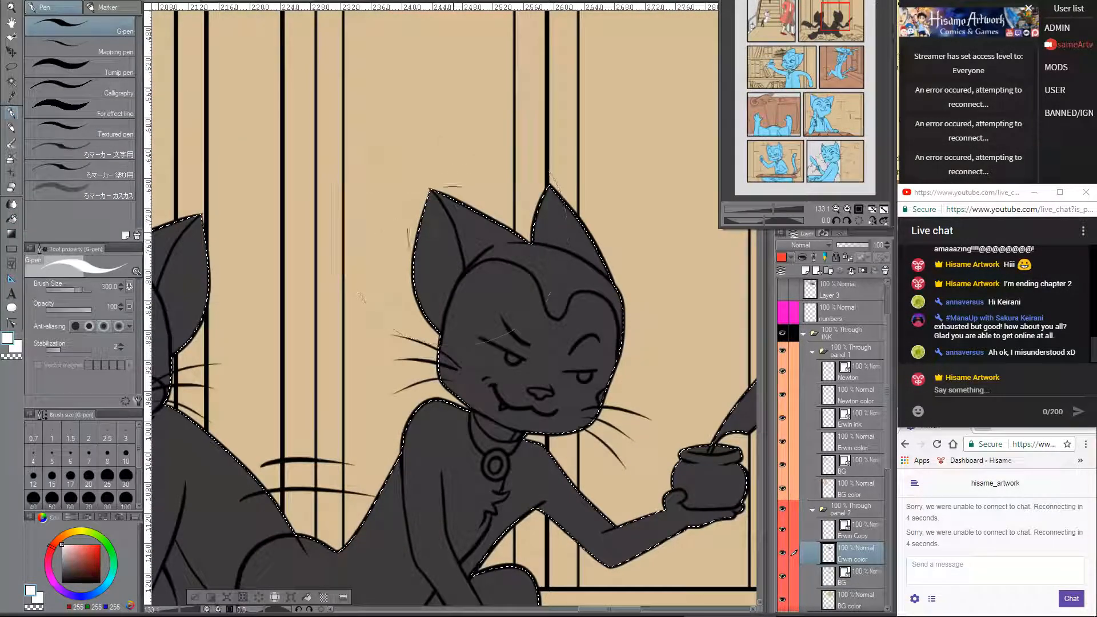
{"action": "left_click", "coordinate": [70, 483]}
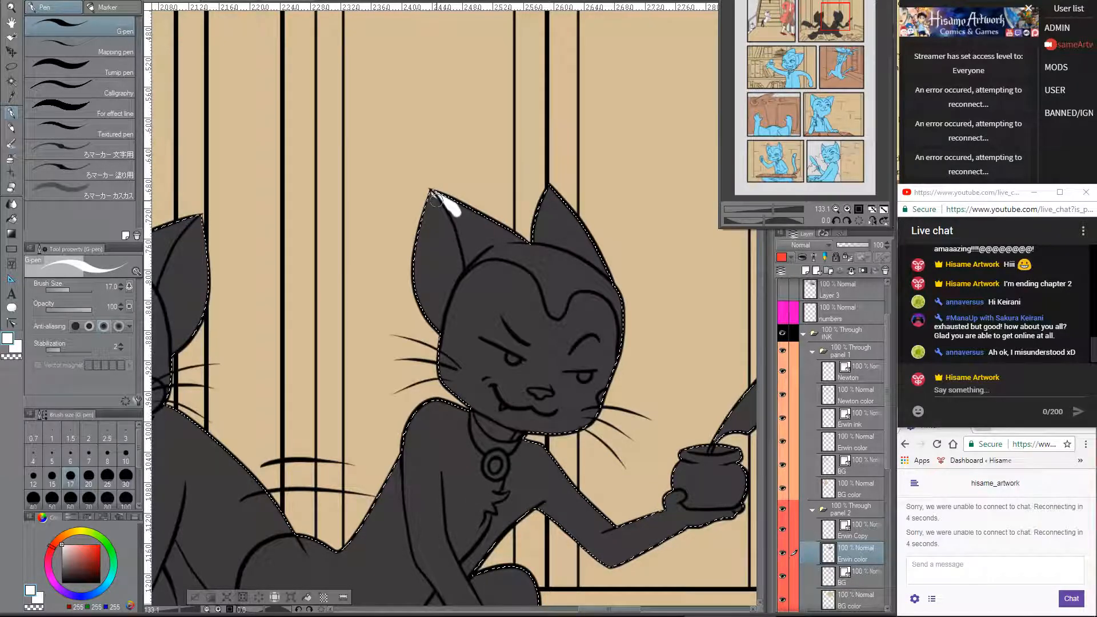
{"action": "key", "text": "ctrl+z"}
{"action": "scroll", "coordinate": [479, 216], "scroll_direction": "up", "scroll_amount": 2}
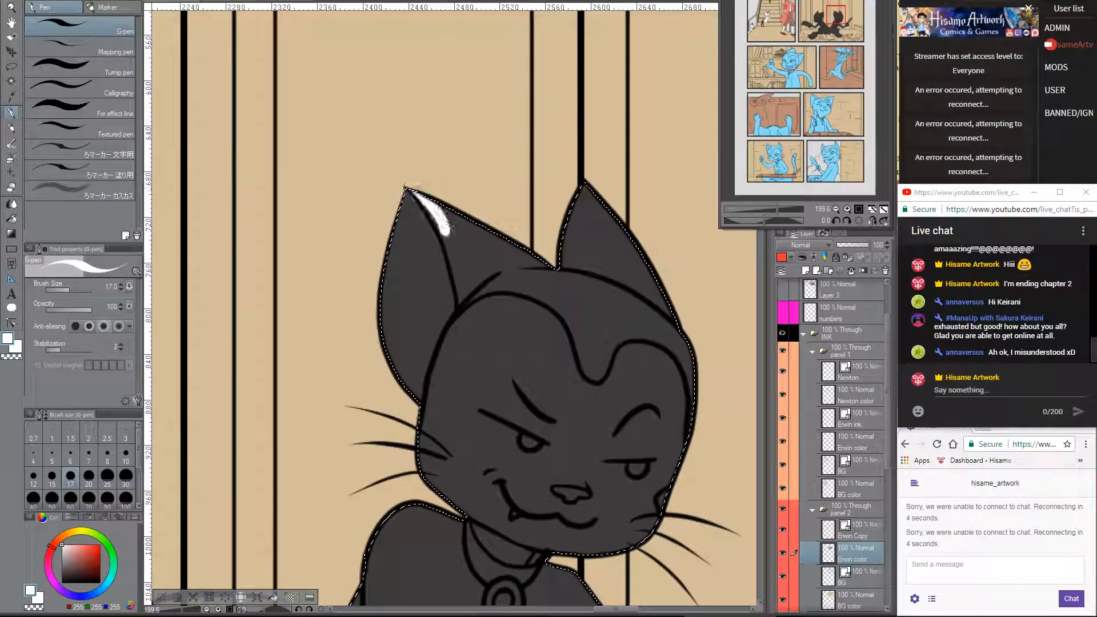
{"action": "left_click_drag", "start_coordinate": [449, 265], "coordinate": [451, 262]}
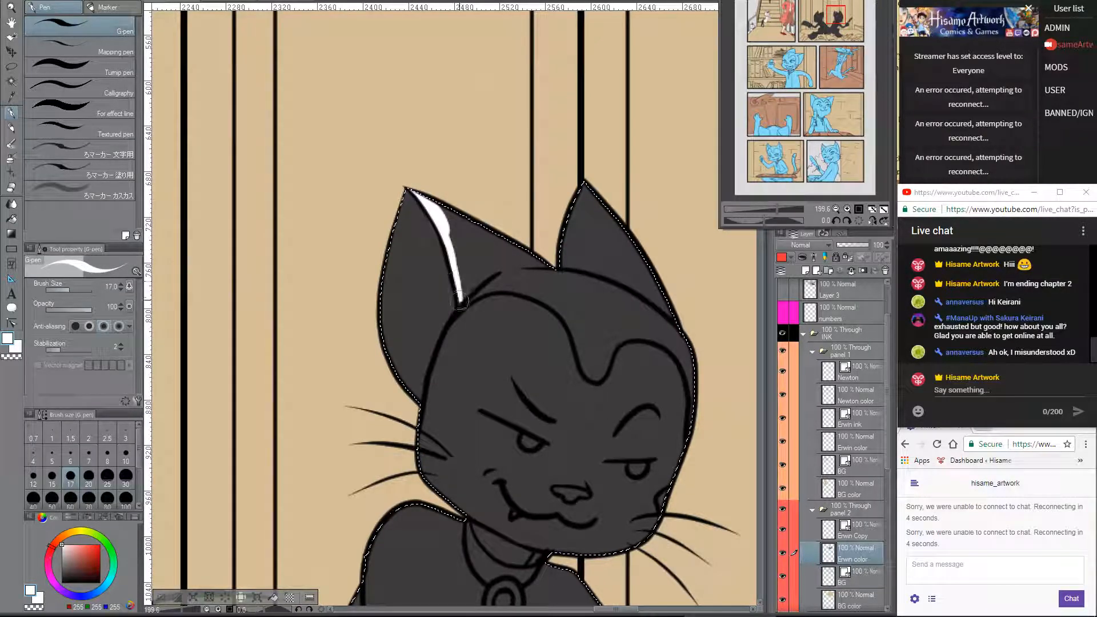
{"action": "mouse_move", "coordinate": [461, 301]}
{"action": "left_mouse_down"}
{"action": "mouse_move", "coordinate": [512, 258]}
{"action": "mouse_move", "coordinate": [469, 286]}
{"action": "mouse_move", "coordinate": [550, 259]}
{"action": "mouse_move", "coordinate": [492, 256]}
{"action": "mouse_move", "coordinate": [500, 251]}
{"action": "mouse_move", "coordinate": [466, 284]}
{"action": "left_mouse_up"}
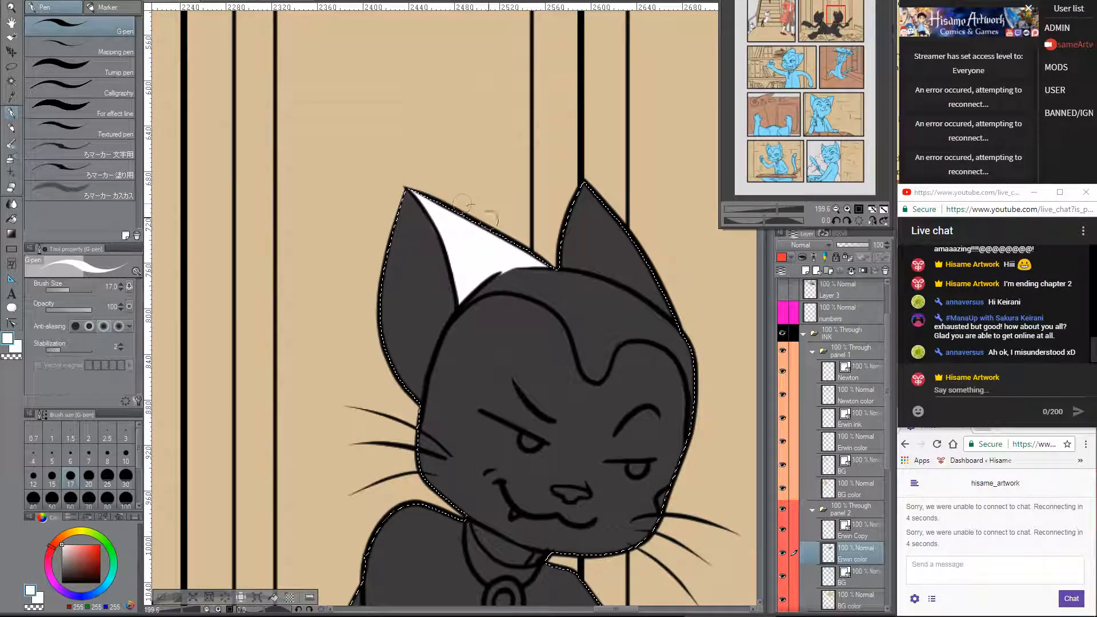
- Paint a white border inside the cat's face along the cheeks, chin and start of the forehead at brush size 30
{"action": "left_click_drag", "start_coordinate": [527, 417], "coordinate": [483, 313]}
{"action": "mouse_move", "coordinate": [451, 147]}
{"action": "left_mouse_down"}
{"action": "mouse_move", "coordinate": [463, 143]}
{"action": "mouse_move", "coordinate": [393, 289]}
{"action": "mouse_move", "coordinate": [469, 374]}
{"action": "mouse_move", "coordinate": [498, 374]}
{"action": "mouse_move", "coordinate": [470, 367]}
{"action": "left_mouse_up"}
{"action": "key", "text": "bracketright"}
{"action": "key", "text": "bracketright"}
{"action": "key", "text": "bracketright"}
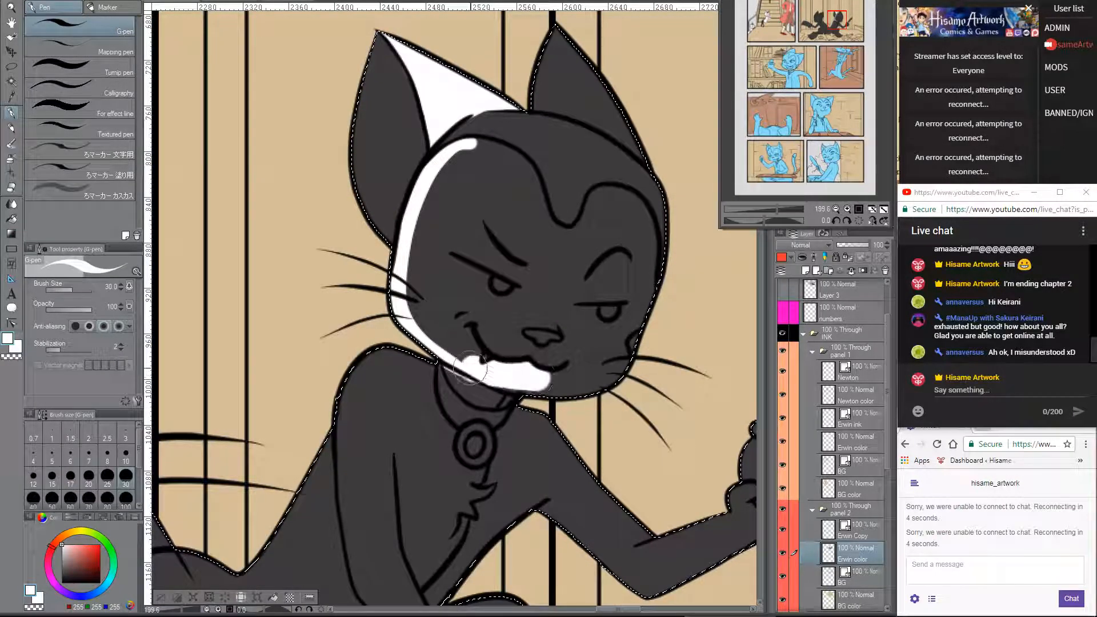
{"action": "left_click_drag", "start_coordinate": [537, 380], "coordinate": [506, 377]}
{"action": "mouse_move", "coordinate": [582, 388]}
{"action": "left_mouse_down"}
{"action": "mouse_move", "coordinate": [632, 323]}
{"action": "mouse_move", "coordinate": [614, 309]}
{"action": "left_mouse_up"}
{"action": "mouse_move", "coordinate": [474, 143]}
{"action": "left_mouse_down"}
{"action": "mouse_move", "coordinate": [502, 160]}
{"action": "mouse_move", "coordinate": [545, 251]}
{"action": "mouse_move", "coordinate": [508, 157]}
{"action": "left_mouse_up"}
{"action": "key", "text": "ctrl+z"}
- Clean up the forehead edge with sampled dark gray, and continue the white border along the hairline to the far cheek
{"action": "left_click", "coordinate": [513, 123], "text": "alt"}
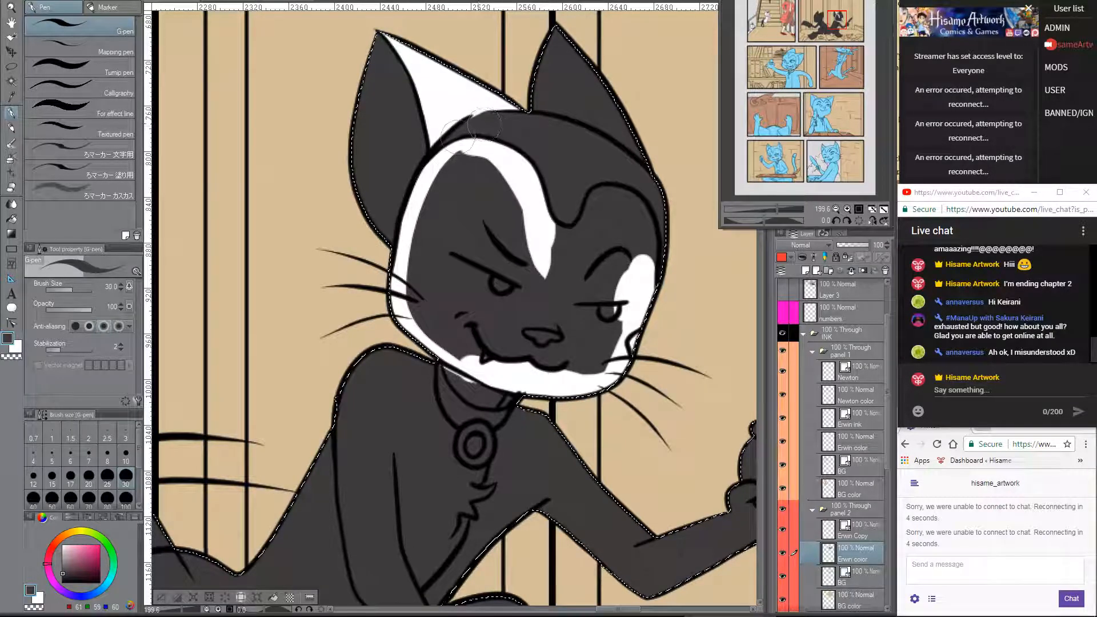
{"action": "left_click_drag", "start_coordinate": [457, 136], "coordinate": [444, 137]}
{"action": "left_click", "coordinate": [546, 228], "text": "alt"}
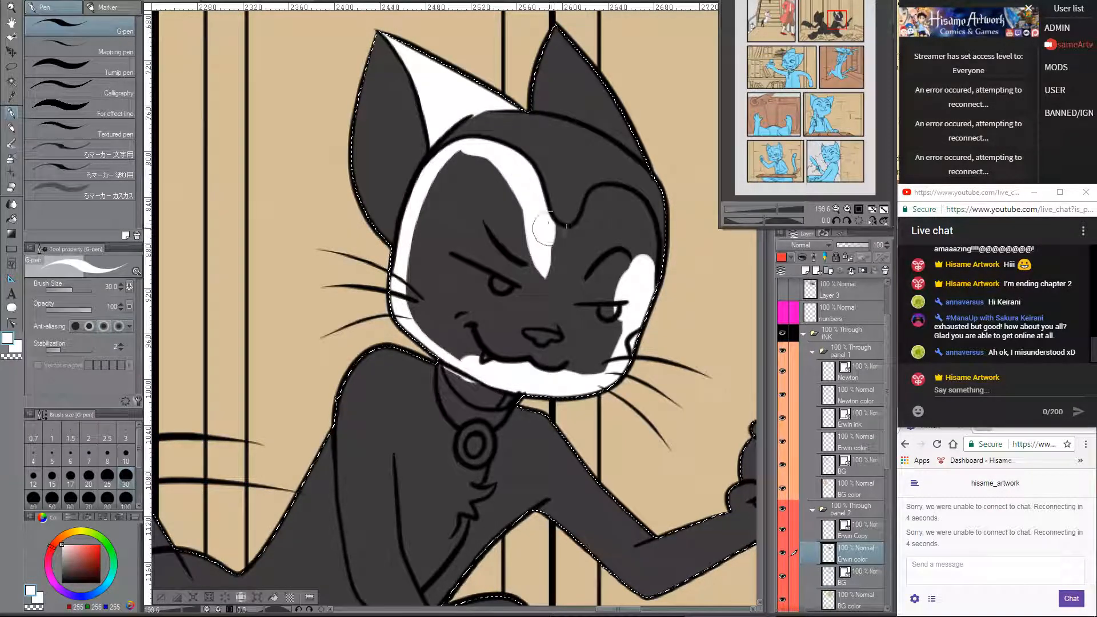
{"action": "mouse_move", "coordinate": [549, 229]}
{"action": "left_mouse_down"}
{"action": "mouse_move", "coordinate": [584, 230]}
{"action": "mouse_move", "coordinate": [603, 196]}
{"action": "mouse_move", "coordinate": [622, 200]}
{"action": "mouse_move", "coordinate": [646, 231]}
{"action": "mouse_move", "coordinate": [633, 294]}
{"action": "left_mouse_up"}
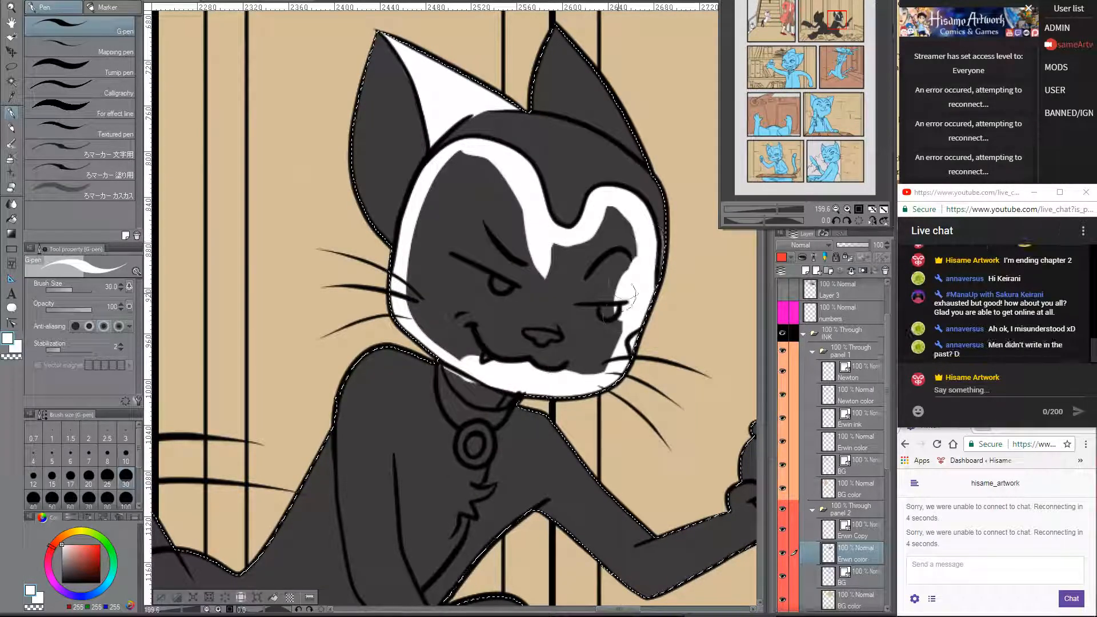
{"action": "mouse_move", "coordinate": [622, 257]}
{"action": "left_mouse_down"}
{"action": "mouse_move", "coordinate": [615, 219]}
{"action": "mouse_move", "coordinate": [638, 227]}
{"action": "mouse_move", "coordinate": [629, 235]}
{"action": "mouse_move", "coordinate": [650, 182]}
{"action": "left_mouse_up"}
- Fill the rest of the cat's face with white, touching up the small shape at the far cheek in dark gray
{"action": "left_click", "coordinate": [623, 234], "text": "alt"}
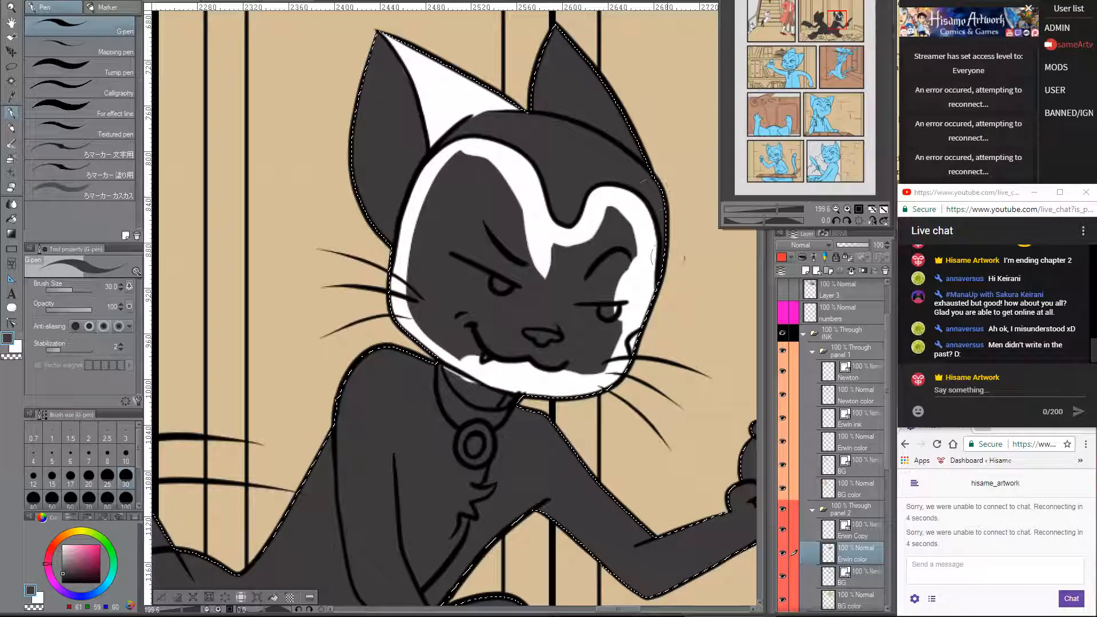
{"action": "key", "text": "x"}
{"action": "mouse_move", "coordinate": [600, 199]}
{"action": "left_mouse_down"}
{"action": "mouse_move", "coordinate": [590, 280]}
{"action": "mouse_move", "coordinate": [577, 342]}
{"action": "left_mouse_up"}
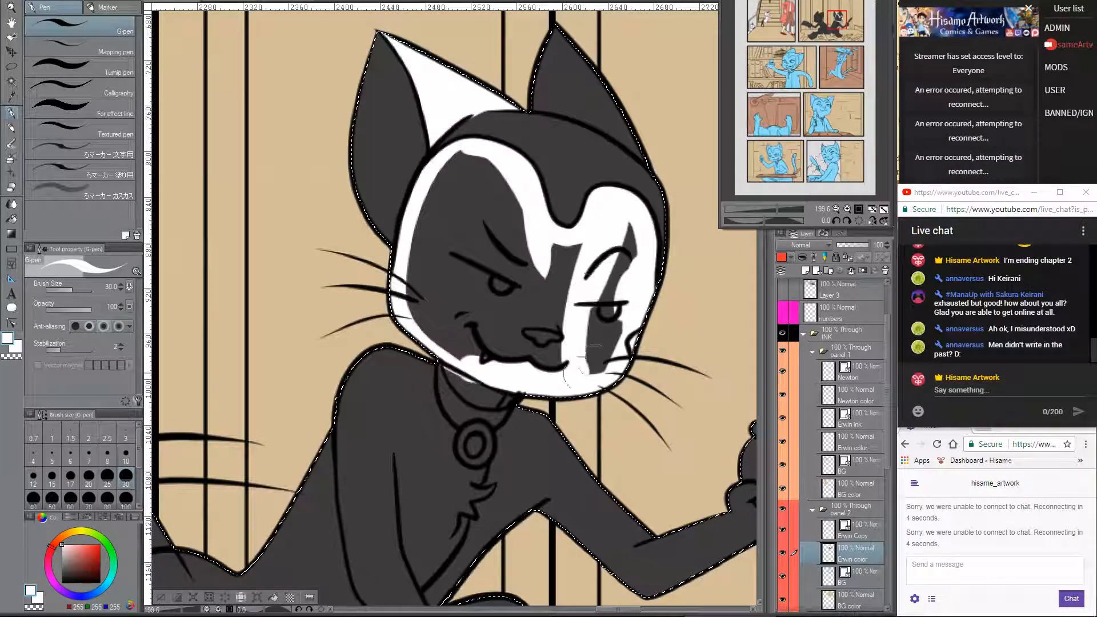
{"action": "left_click_drag", "start_coordinate": [619, 226], "coordinate": [600, 325]}
{"action": "mouse_move", "coordinate": [571, 259]}
{"action": "left_mouse_down"}
{"action": "mouse_move", "coordinate": [560, 365]}
{"action": "mouse_move", "coordinate": [546, 254]}
{"action": "mouse_move", "coordinate": [524, 344]}
{"action": "left_mouse_up"}
{"action": "key", "text": "x"}
{"action": "mouse_move", "coordinate": [627, 331]}
{"action": "left_mouse_down"}
{"action": "mouse_move", "coordinate": [630, 357]}
{"action": "mouse_move", "coordinate": [636, 348]}
{"action": "left_mouse_up"}
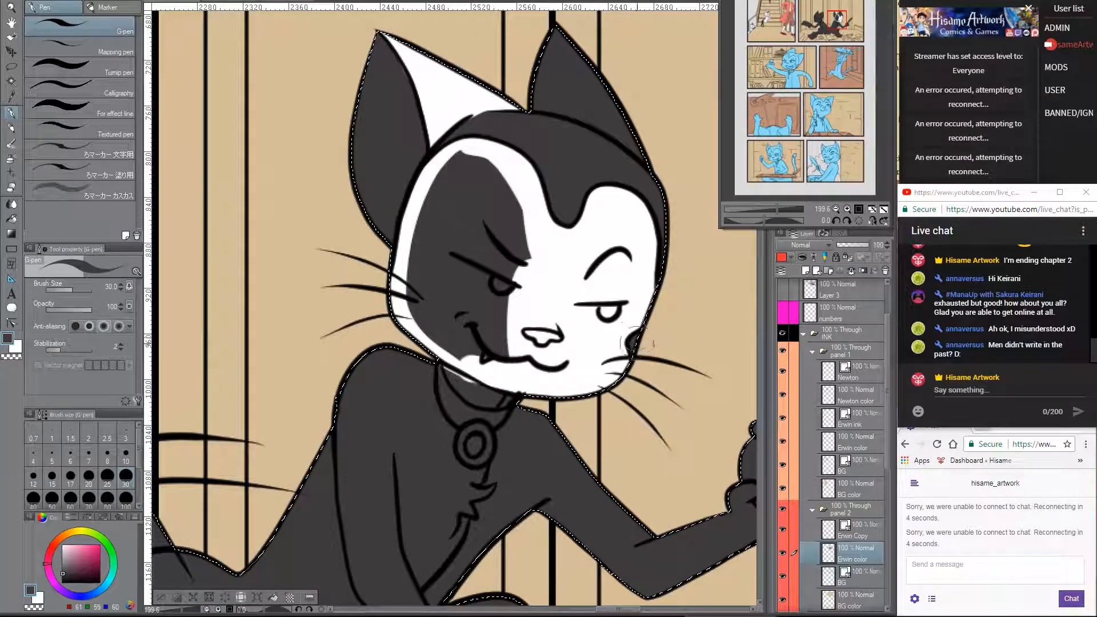
{"action": "key", "text": "x"}
{"action": "mouse_move", "coordinate": [469, 146]}
{"action": "left_mouse_down"}
{"action": "mouse_move", "coordinate": [425, 314]}
{"action": "mouse_move", "coordinate": [415, 269]}
{"action": "mouse_move", "coordinate": [496, 360]}
{"action": "mouse_move", "coordinate": [491, 263]}
{"action": "mouse_move", "coordinate": [452, 226]}
{"action": "mouse_move", "coordinate": [479, 246]}
{"action": "mouse_move", "coordinate": [503, 172]}
{"action": "mouse_move", "coordinate": [517, 217]}
{"action": "left_mouse_up"}
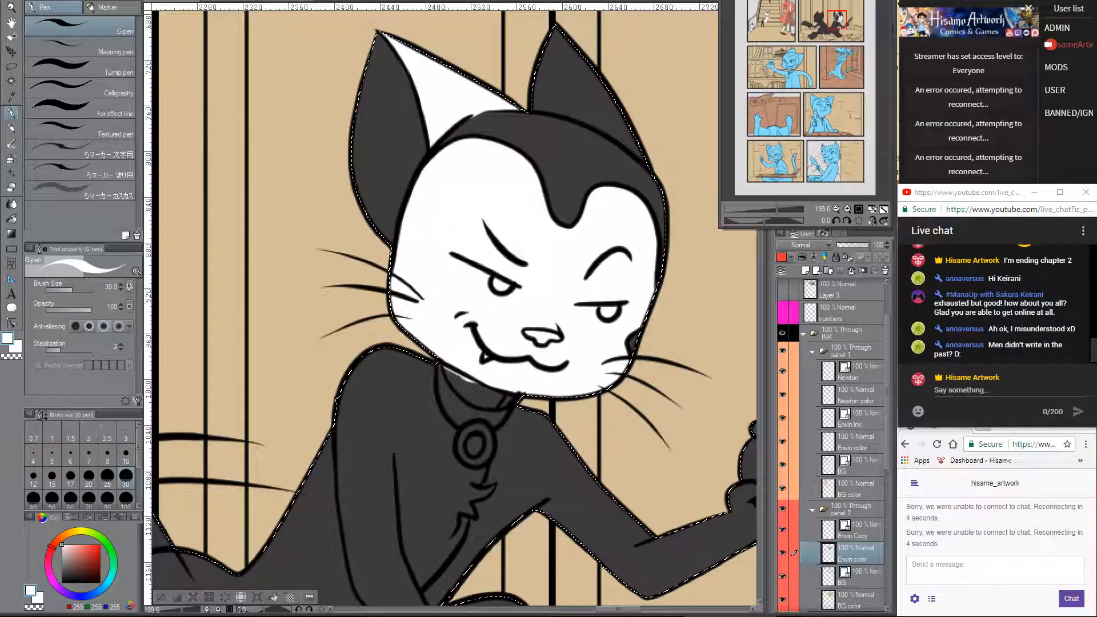
- Paint the cat's shoulder, upper arm and chest white, reducing the brush size to 15 for the chest fur
{"action": "mouse_move", "coordinate": [471, 302]}
{"action": "left_mouse_down"}
{"action": "mouse_move", "coordinate": [465, 288]}
{"action": "mouse_move", "coordinate": [557, 159]}
{"action": "left_mouse_up"}
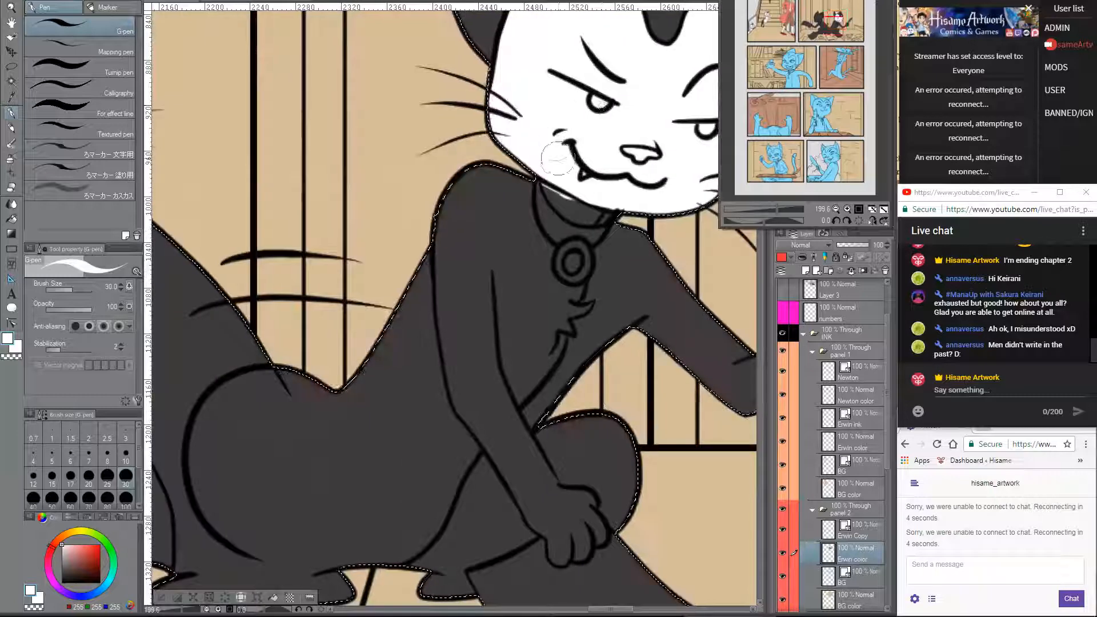
{"action": "mouse_move", "coordinate": [479, 174]}
{"action": "left_mouse_down"}
{"action": "mouse_move", "coordinate": [460, 237]}
{"action": "mouse_move", "coordinate": [492, 209]}
{"action": "mouse_move", "coordinate": [486, 306]}
{"action": "mouse_move", "coordinate": [514, 289]}
{"action": "mouse_move", "coordinate": [523, 172]}
{"action": "mouse_move", "coordinate": [540, 271]}
{"action": "mouse_move", "coordinate": [565, 266]}
{"action": "mouse_move", "coordinate": [566, 314]}
{"action": "left_mouse_up"}
{"action": "mouse_move", "coordinate": [577, 268]}
{"action": "left_mouse_down"}
{"action": "mouse_move", "coordinate": [590, 301]}
{"action": "mouse_move", "coordinate": [562, 310]}
{"action": "mouse_move", "coordinate": [578, 307]}
{"action": "mouse_move", "coordinate": [534, 297]}
{"action": "mouse_move", "coordinate": [570, 320]}
{"action": "mouse_move", "coordinate": [589, 303]}
{"action": "mouse_move", "coordinate": [562, 318]}
{"action": "mouse_move", "coordinate": [592, 305]}
{"action": "left_mouse_up"}
{"action": "key", "text": "bracketleft"}
{"action": "key", "text": "bracketleft"}
{"action": "key", "text": "bracketleft"}
{"action": "key", "text": "bracketleft"}
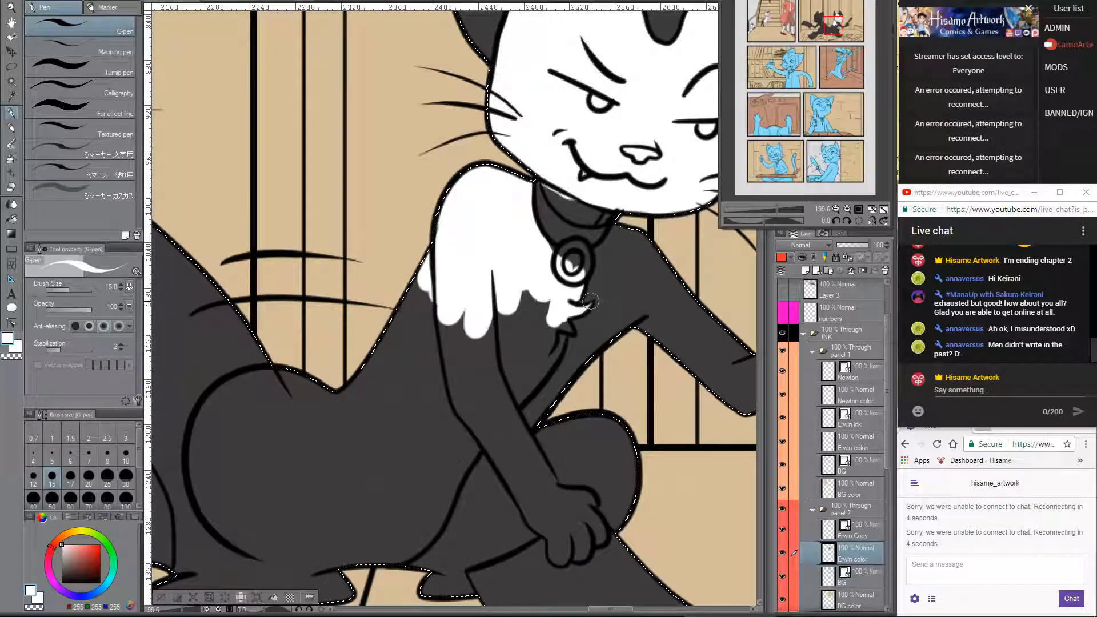
- Refine the chest fur edge, and paint the cat's torso and belly white with the brush enlarged to 40
{"action": "left_click", "coordinate": [571, 331], "text": "alt"}
{"action": "mouse_move", "coordinate": [564, 367]}
{"action": "left_mouse_down"}
{"action": "mouse_move", "coordinate": [563, 220]}
{"action": "mouse_move", "coordinate": [531, 288]}
{"action": "mouse_move", "coordinate": [536, 270]}
{"action": "mouse_move", "coordinate": [500, 305]}
{"action": "mouse_move", "coordinate": [546, 237]}
{"action": "mouse_move", "coordinate": [531, 243]}
{"action": "mouse_move", "coordinate": [511, 211]}
{"action": "mouse_move", "coordinate": [527, 187]}
{"action": "mouse_move", "coordinate": [474, 291]}
{"action": "mouse_move", "coordinate": [443, 275]}
{"action": "mouse_move", "coordinate": [427, 160]}
{"action": "mouse_move", "coordinate": [365, 368]}
{"action": "mouse_move", "coordinate": [394, 391]}
{"action": "mouse_move", "coordinate": [391, 411]}
{"action": "mouse_move", "coordinate": [404, 412]}
{"action": "mouse_move", "coordinate": [382, 440]}
{"action": "mouse_move", "coordinate": [392, 452]}
{"action": "mouse_move", "coordinate": [413, 439]}
{"action": "mouse_move", "coordinate": [393, 453]}
{"action": "mouse_move", "coordinate": [427, 425]}
{"action": "mouse_move", "coordinate": [481, 317]}
{"action": "mouse_move", "coordinate": [429, 392]}
{"action": "mouse_move", "coordinate": [447, 284]}
{"action": "mouse_move", "coordinate": [431, 317]}
{"action": "left_mouse_up"}
{"action": "left_click", "coordinate": [549, 220], "text": "alt"}
{"action": "key", "text": "bracketright"}
{"action": "key", "text": "bracketright"}
{"action": "key", "text": "bracketright"}
{"action": "key", "text": "bracketright"}
{"action": "key", "text": "bracketright"}
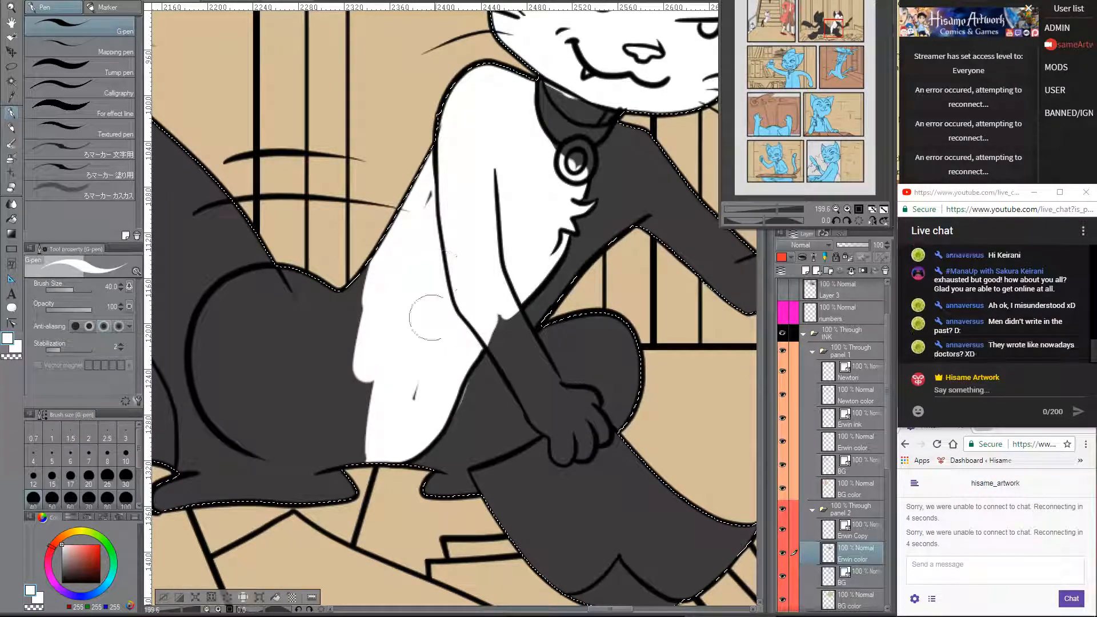
{"action": "mouse_move", "coordinate": [417, 361]}
{"action": "left_mouse_down"}
{"action": "mouse_move", "coordinate": [421, 411]}
{"action": "mouse_move", "coordinate": [491, 403]}
{"action": "mouse_move", "coordinate": [467, 393]}
{"action": "mouse_move", "coordinate": [469, 380]}
{"action": "mouse_move", "coordinate": [459, 421]}
{"action": "left_mouse_up"}
- Refine the edge between the white belly and the dark gray thigh at brush size 30
{"action": "left_click", "coordinate": [492, 403], "text": "alt"}
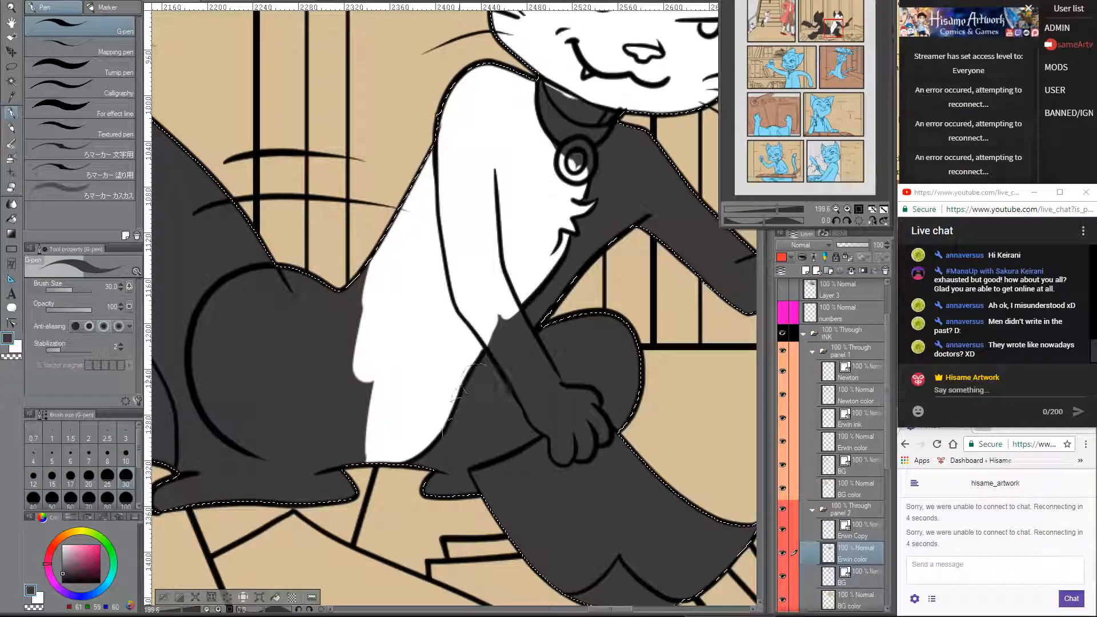
{"action": "left_click", "coordinate": [464, 356], "text": "alt"}
{"action": "mouse_move", "coordinate": [459, 360]}
{"action": "left_mouse_down"}
{"action": "mouse_move", "coordinate": [493, 311]}
{"action": "mouse_move", "coordinate": [461, 373]}
{"action": "mouse_move", "coordinate": [475, 403]}
{"action": "mouse_move", "coordinate": [456, 424]}
{"action": "left_mouse_up"}
{"action": "left_click", "coordinate": [473, 405], "text": "alt"}
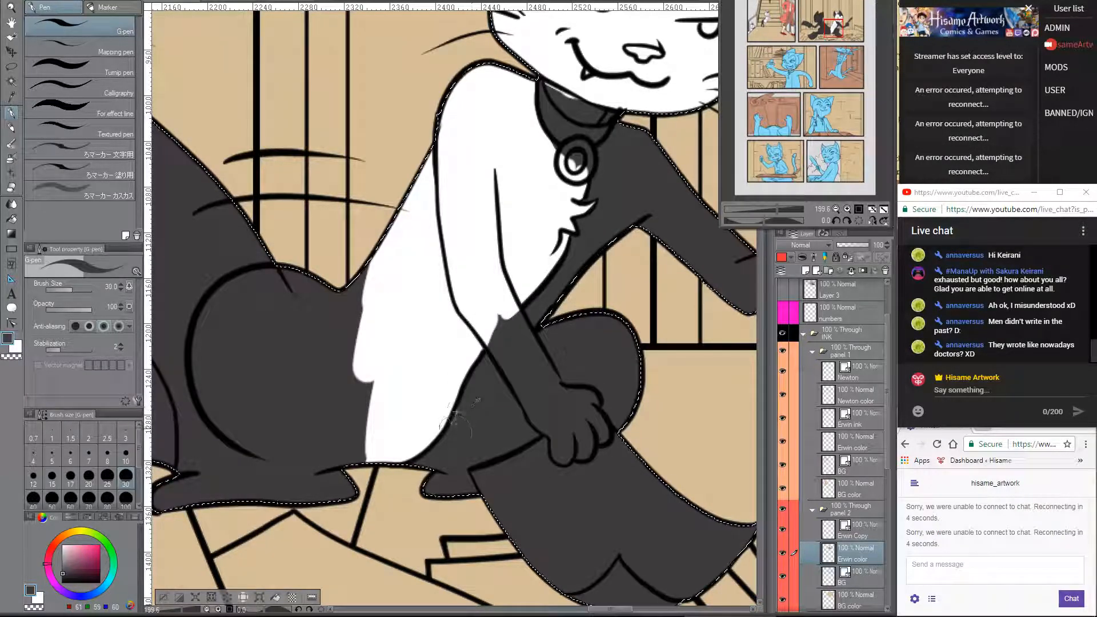
- Paint the cat's supporting forearm and paw white, sampling the color from the painted upper arm
{"action": "left_click", "coordinate": [487, 320], "text": "alt"}
{"action": "mouse_move", "coordinate": [493, 327]}
{"action": "left_mouse_down"}
{"action": "mouse_move", "coordinate": [535, 407]}
{"action": "mouse_move", "coordinate": [498, 317]}
{"action": "mouse_move", "coordinate": [527, 370]}
{"action": "left_mouse_up"}
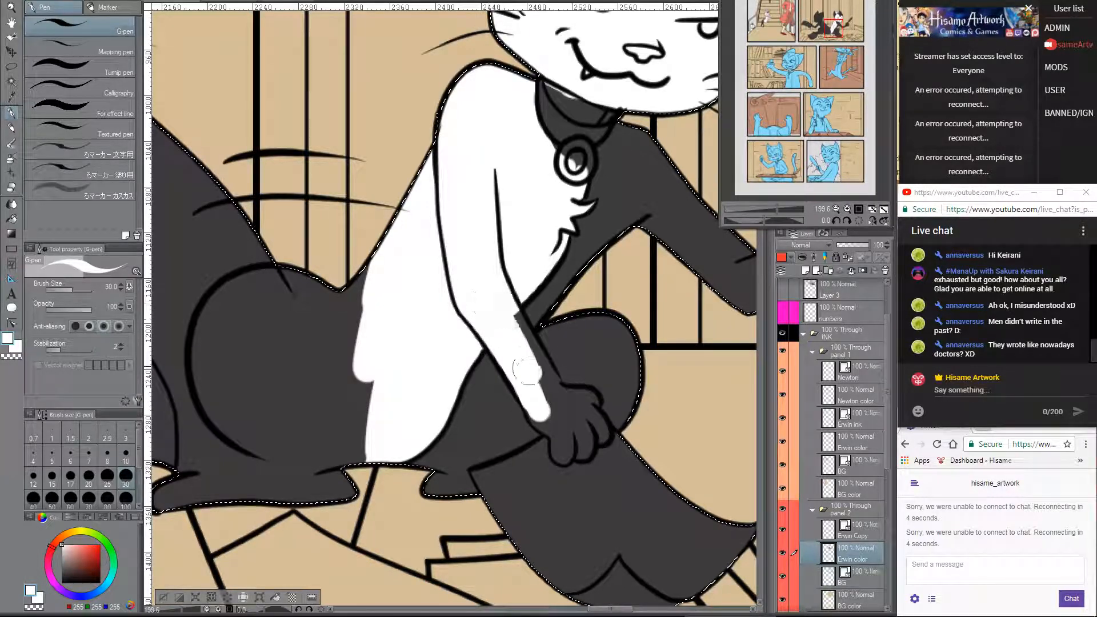
{"action": "mouse_move", "coordinate": [501, 298]}
{"action": "left_mouse_down"}
{"action": "mouse_move", "coordinate": [561, 400]}
{"action": "mouse_move", "coordinate": [544, 381]}
{"action": "mouse_move", "coordinate": [552, 407]}
{"action": "mouse_move", "coordinate": [536, 410]}
{"action": "mouse_move", "coordinate": [559, 418]}
{"action": "mouse_move", "coordinate": [549, 421]}
{"action": "mouse_move", "coordinate": [560, 453]}
{"action": "mouse_move", "coordinate": [562, 421]}
{"action": "mouse_move", "coordinate": [570, 443]}
{"action": "left_mouse_up"}
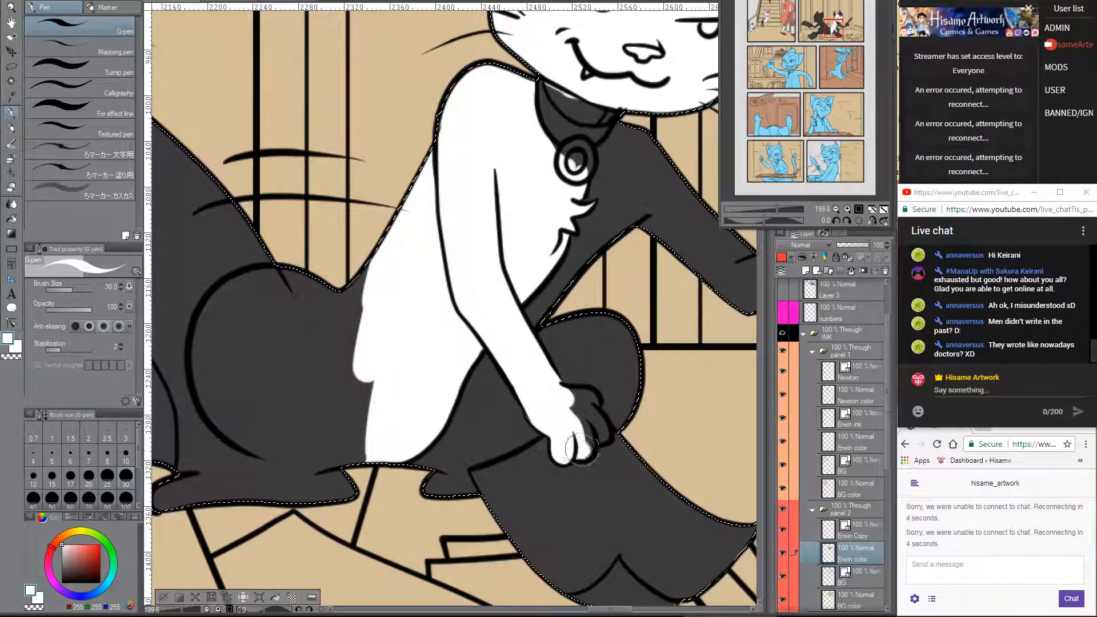
{"action": "mouse_move", "coordinate": [570, 405]}
{"action": "left_mouse_down"}
{"action": "mouse_move", "coordinate": [597, 443]}
{"action": "mouse_move", "coordinate": [600, 423]}
{"action": "mouse_move", "coordinate": [566, 394]}
{"action": "mouse_move", "coordinate": [587, 402]}
{"action": "left_mouse_up"}
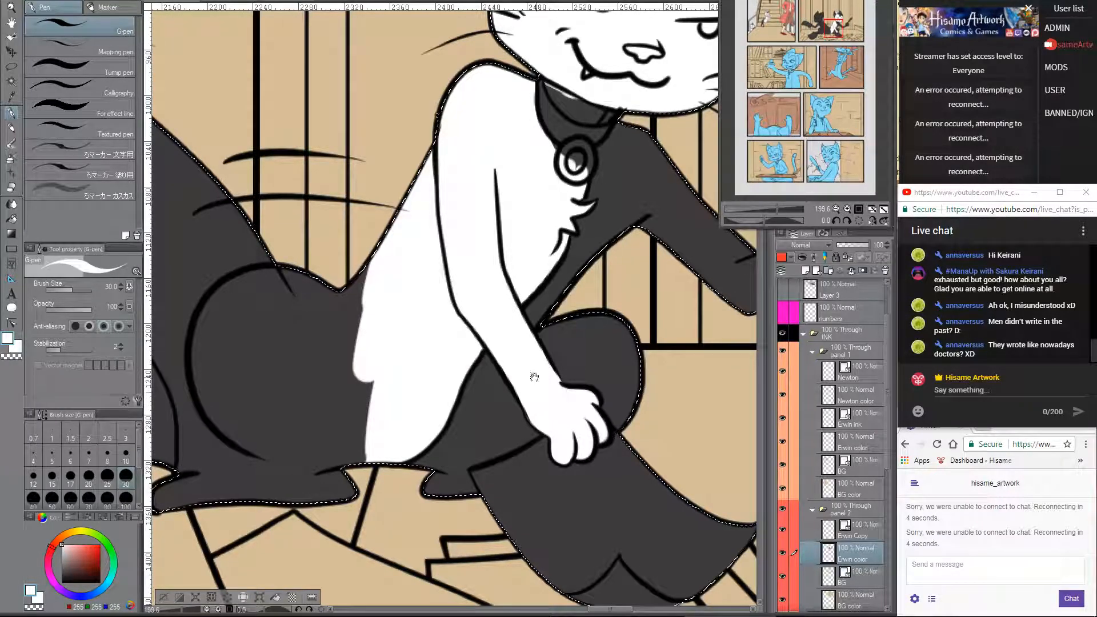
- Paint the haunch and adjoining part of the foot of the cat with the white torso white at brush size 60
{"action": "left_click_drag", "start_coordinate": [533, 375], "coordinate": [696, 344]}
{"action": "key", "text": "bracketright"}
{"action": "key", "text": "bracketright"}
{"action": "key", "text": "bracketright"}
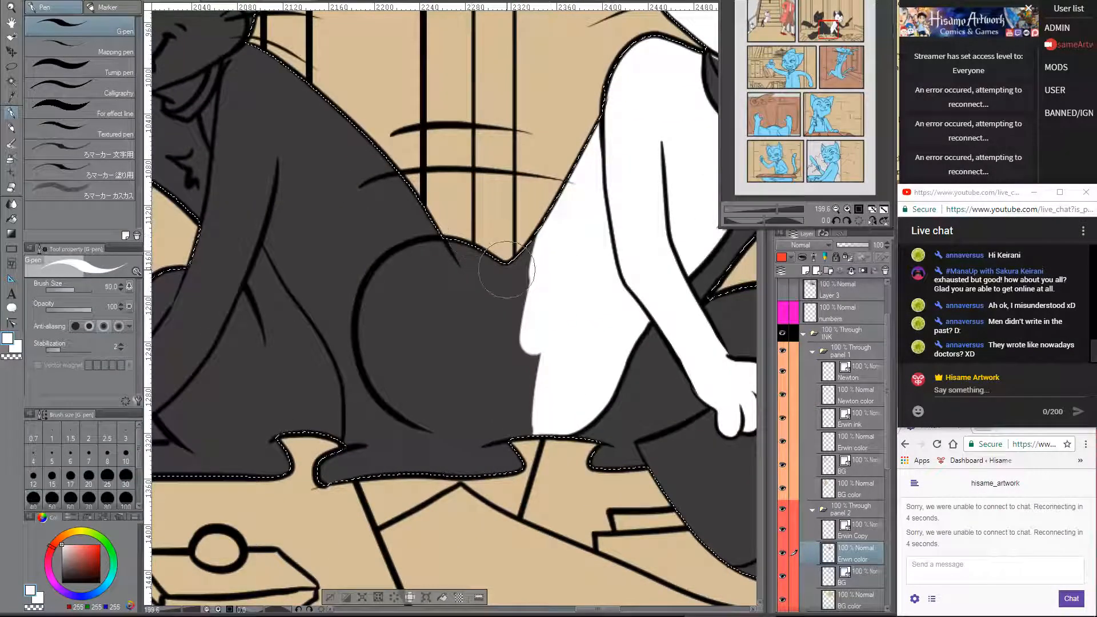
{"action": "mouse_move", "coordinate": [528, 274]}
{"action": "left_mouse_down"}
{"action": "mouse_move", "coordinate": [488, 297]}
{"action": "mouse_move", "coordinate": [466, 254]}
{"action": "mouse_move", "coordinate": [478, 266]}
{"action": "mouse_move", "coordinate": [449, 285]}
{"action": "mouse_move", "coordinate": [444, 273]}
{"action": "mouse_move", "coordinate": [420, 271]}
{"action": "mouse_move", "coordinate": [446, 263]}
{"action": "mouse_move", "coordinate": [408, 271]}
{"action": "mouse_move", "coordinate": [390, 288]}
{"action": "mouse_move", "coordinate": [386, 331]}
{"action": "mouse_move", "coordinate": [427, 265]}
{"action": "mouse_move", "coordinate": [382, 332]}
{"action": "mouse_move", "coordinate": [406, 391]}
{"action": "mouse_move", "coordinate": [463, 405]}
{"action": "mouse_move", "coordinate": [431, 406]}
{"action": "mouse_move", "coordinate": [409, 297]}
{"action": "mouse_move", "coordinate": [468, 417]}
{"action": "mouse_move", "coordinate": [497, 443]}
{"action": "mouse_move", "coordinate": [526, 368]}
{"action": "left_mouse_up"}
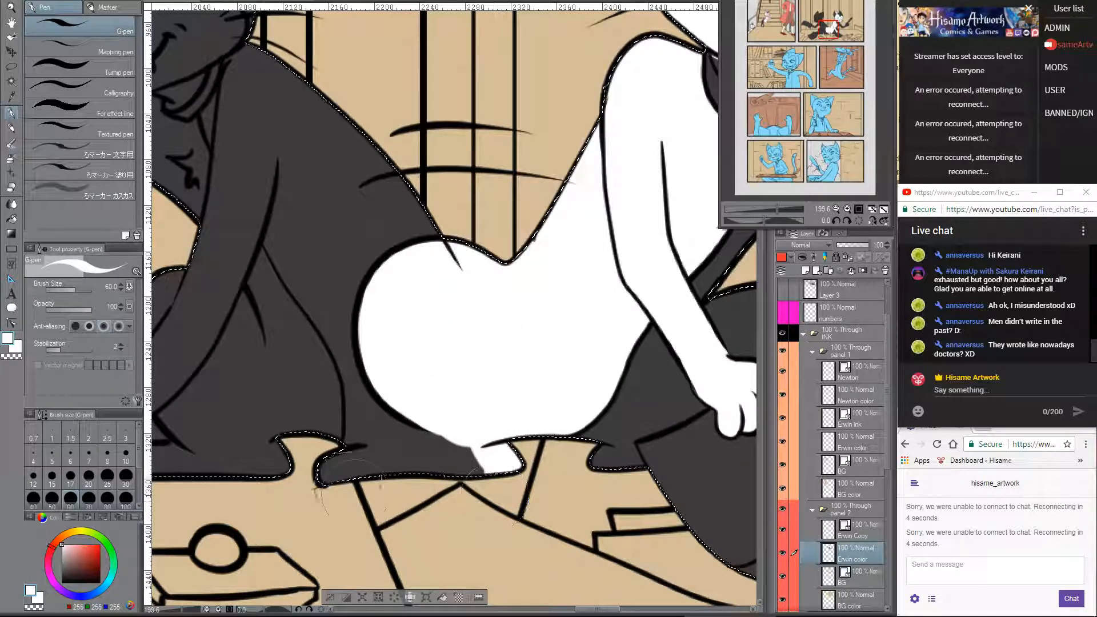
{"action": "mouse_move", "coordinate": [329, 487]}
{"action": "left_mouse_down"}
{"action": "mouse_move", "coordinate": [367, 474]}
{"action": "mouse_move", "coordinate": [345, 479]}
{"action": "left_mouse_up"}
{"action": "key", "text": "ctrl+z"}
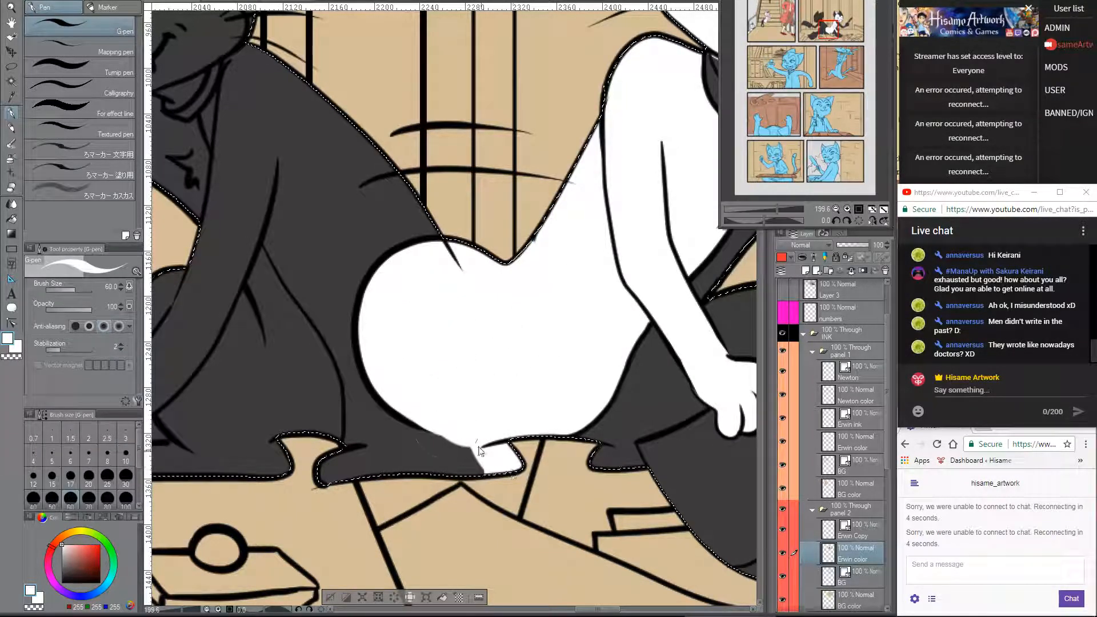
{"action": "mouse_move", "coordinate": [492, 416]}
{"action": "left_mouse_down"}
{"action": "mouse_move", "coordinate": [623, 337]}
{"action": "mouse_move", "coordinate": [561, 384]}
{"action": "mouse_move", "coordinate": [566, 433]}
{"action": "left_mouse_up"}
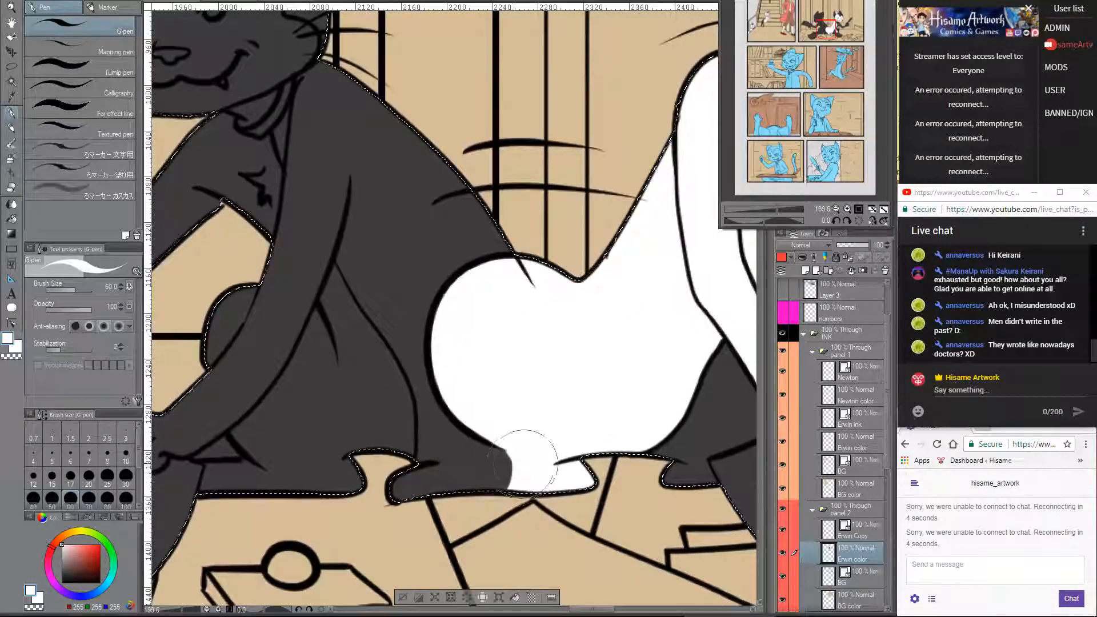
- Paint the smirking cat's outstretched arm and hand white, reducing the brush size to 25
{"action": "mouse_move", "coordinate": [435, 360]}
{"action": "left_mouse_down"}
{"action": "mouse_move", "coordinate": [533, 374]}
{"action": "mouse_move", "coordinate": [671, 418]}
{"action": "mouse_move", "coordinate": [752, 459]}
{"action": "left_mouse_up"}
{"action": "mouse_move", "coordinate": [276, 354]}
{"action": "left_mouse_down"}
{"action": "mouse_move", "coordinate": [298, 244]}
{"action": "mouse_move", "coordinate": [328, 335]}
{"action": "mouse_move", "coordinate": [423, 348]}
{"action": "mouse_move", "coordinate": [457, 342]}
{"action": "mouse_move", "coordinate": [498, 307]}
{"action": "mouse_move", "coordinate": [522, 319]}
{"action": "left_mouse_up"}
{"action": "mouse_move", "coordinate": [541, 278]}
{"action": "left_mouse_down"}
{"action": "mouse_move", "coordinate": [492, 336]}
{"action": "mouse_move", "coordinate": [440, 299]}
{"action": "mouse_move", "coordinate": [466, 302]}
{"action": "mouse_move", "coordinate": [490, 276]}
{"action": "left_mouse_up"}
{"action": "key", "text": "bracketleft"}
{"action": "key", "text": "bracketleft"}
{"action": "key", "text": "bracketleft"}
{"action": "key", "text": "bracketleft"}
{"action": "left_click_drag", "start_coordinate": [445, 311], "coordinate": [419, 349]}
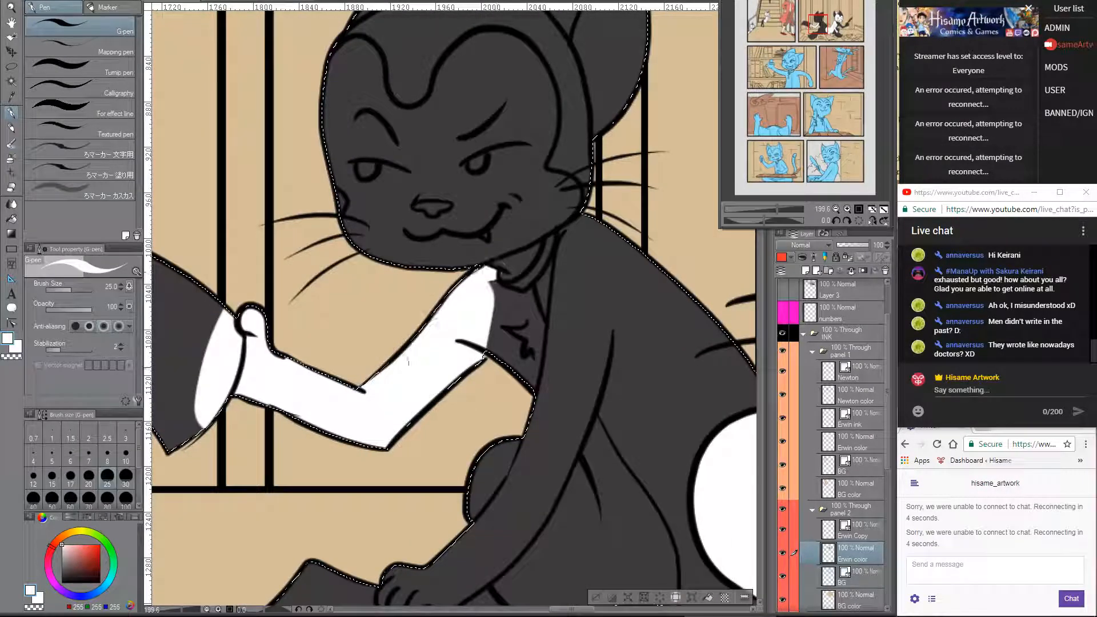
- Paint the smirking cat's chest and neck white, and fill its ear farthest from the body with white
{"action": "mouse_move", "coordinate": [477, 293]}
{"action": "left_mouse_down"}
{"action": "mouse_move", "coordinate": [503, 283]}
{"action": "mouse_move", "coordinate": [514, 309]}
{"action": "mouse_move", "coordinate": [496, 262]}
{"action": "mouse_move", "coordinate": [499, 295]}
{"action": "mouse_move", "coordinate": [532, 321]}
{"action": "left_mouse_up"}
{"action": "mouse_move", "coordinate": [528, 313]}
{"action": "left_mouse_down"}
{"action": "mouse_move", "coordinate": [523, 400]}
{"action": "mouse_move", "coordinate": [505, 290]}
{"action": "mouse_move", "coordinate": [470, 476]}
{"action": "mouse_move", "coordinate": [453, 490]}
{"action": "left_mouse_up"}
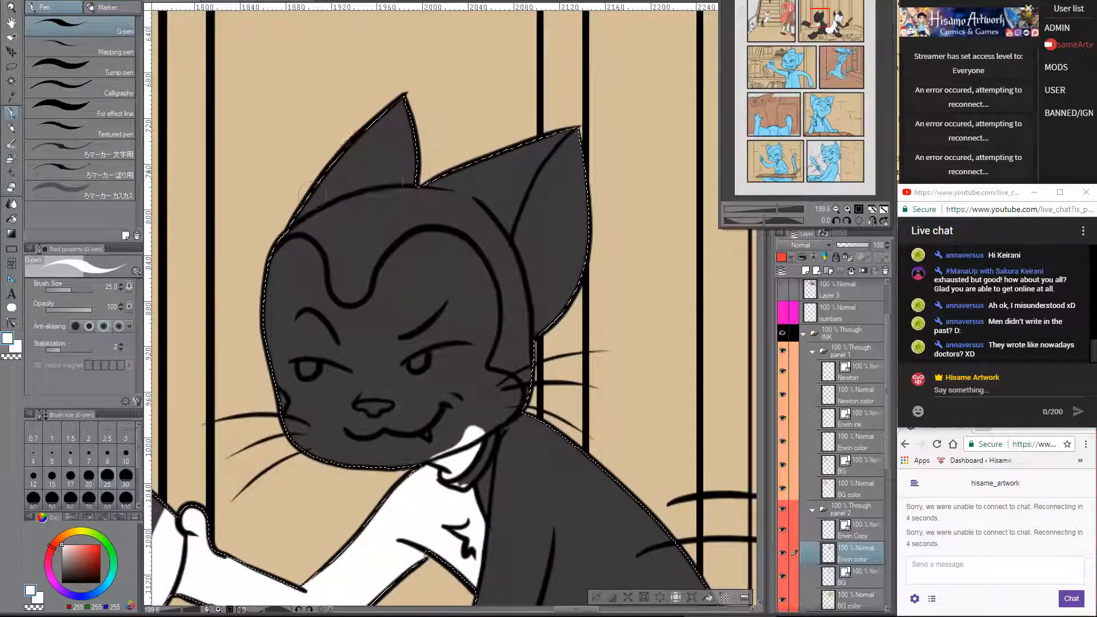
{"action": "mouse_move", "coordinate": [303, 209]}
{"action": "left_mouse_down"}
{"action": "mouse_move", "coordinate": [420, 157]}
{"action": "mouse_move", "coordinate": [395, 108]}
{"action": "mouse_move", "coordinate": [353, 147]}
{"action": "mouse_move", "coordinate": [420, 133]}
{"action": "mouse_move", "coordinate": [365, 117]}
{"action": "mouse_move", "coordinate": [400, 117]}
{"action": "left_mouse_up"}
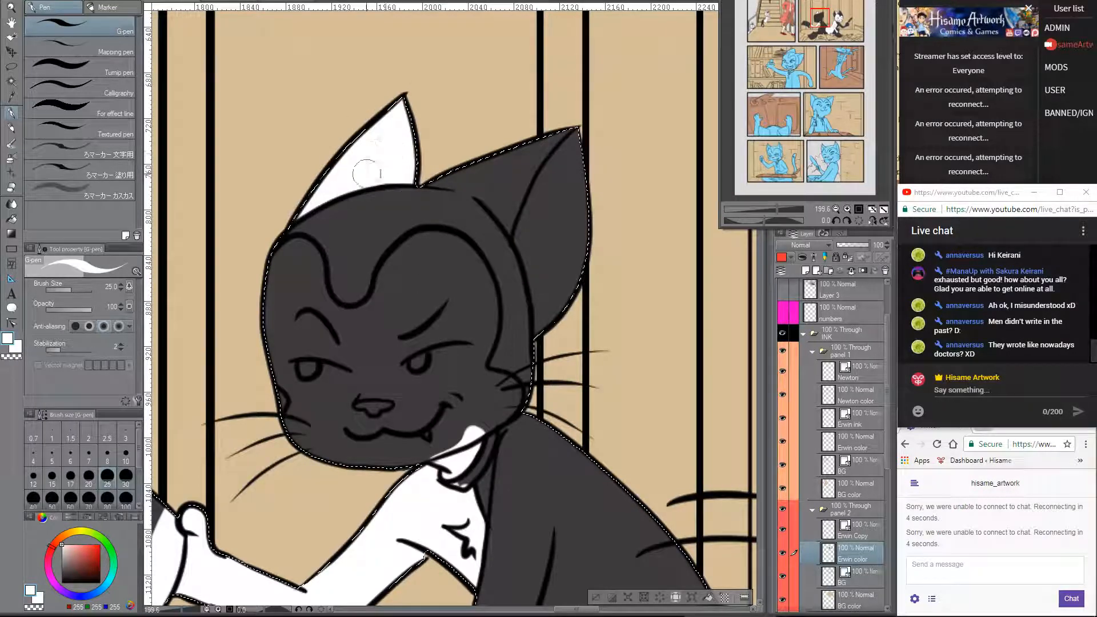
{"action": "left_click_drag", "start_coordinate": [367, 172], "coordinate": [390, 101]}
- Outline the face mask and cheeks in white at brush size 25, refining the cheek fur edge with the sampled dark gray
{"action": "mouse_move", "coordinate": [320, 175]}
{"action": "left_mouse_down"}
{"action": "mouse_move", "coordinate": [343, 223]}
{"action": "mouse_move", "coordinate": [337, 287]}
{"action": "mouse_move", "coordinate": [390, 291]}
{"action": "mouse_move", "coordinate": [397, 238]}
{"action": "mouse_move", "coordinate": [431, 215]}
{"action": "mouse_move", "coordinate": [364, 239]}
{"action": "mouse_move", "coordinate": [412, 219]}
{"action": "mouse_move", "coordinate": [387, 241]}
{"action": "mouse_move", "coordinate": [426, 188]}
{"action": "mouse_move", "coordinate": [460, 170]}
{"action": "mouse_move", "coordinate": [414, 197]}
{"action": "mouse_move", "coordinate": [440, 166]}
{"action": "mouse_move", "coordinate": [490, 221]}
{"action": "mouse_move", "coordinate": [485, 268]}
{"action": "left_mouse_up"}
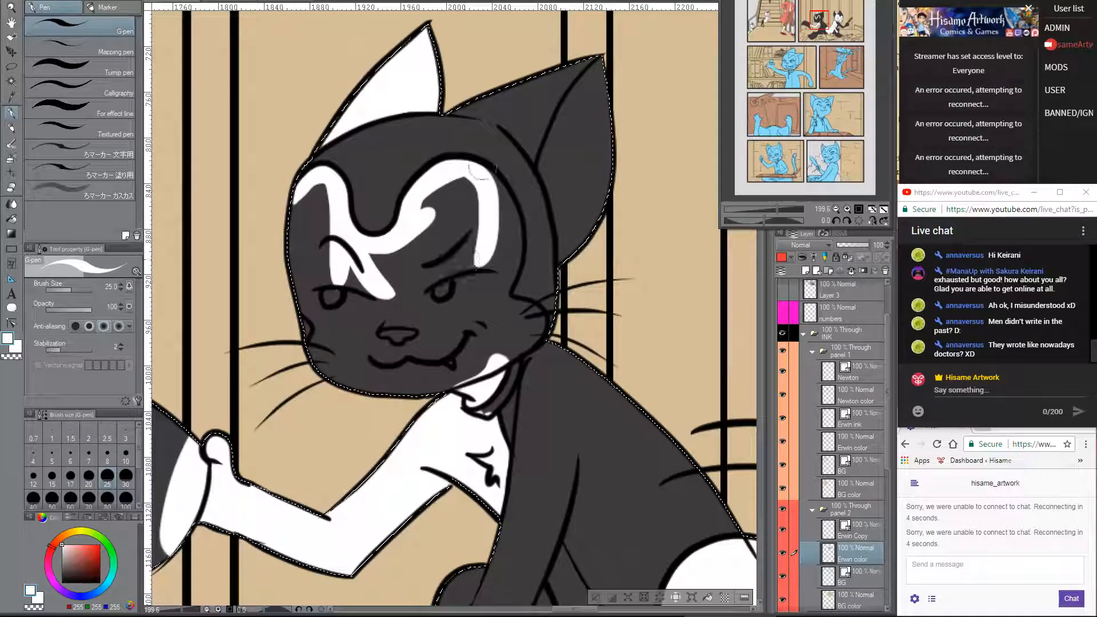
{"action": "mouse_move", "coordinate": [479, 172]}
{"action": "left_mouse_down"}
{"action": "mouse_move", "coordinate": [503, 268]}
{"action": "mouse_move", "coordinate": [485, 257]}
{"action": "mouse_move", "coordinate": [492, 303]}
{"action": "mouse_move", "coordinate": [500, 283]}
{"action": "mouse_move", "coordinate": [537, 321]}
{"action": "mouse_move", "coordinate": [466, 360]}
{"action": "left_mouse_up"}
{"action": "left_click", "coordinate": [531, 273], "text": "alt"}
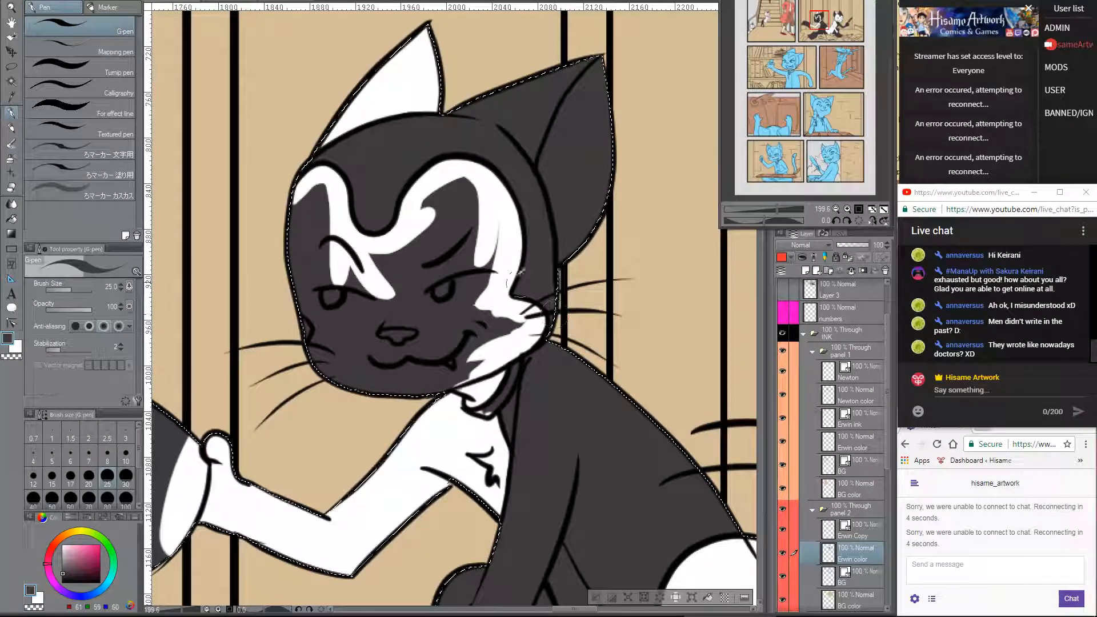
{"action": "left_click", "coordinate": [171, 548], "text": "alt"}
{"action": "mouse_move", "coordinate": [324, 300]}
{"action": "left_mouse_down"}
{"action": "mouse_move", "coordinate": [321, 183]}
{"action": "mouse_move", "coordinate": [325, 311]}
{"action": "mouse_move", "coordinate": [300, 194]}
{"action": "mouse_move", "coordinate": [316, 366]}
{"action": "left_mouse_up"}
{"action": "left_click_drag", "start_coordinate": [320, 306], "coordinate": [357, 389]}
- Fill the remaining dark areas of the cat's face with white at brush size 50
{"action": "key", "text": "bracketright"}
{"action": "key", "text": "bracketright"}
{"action": "key", "text": "bracketright"}
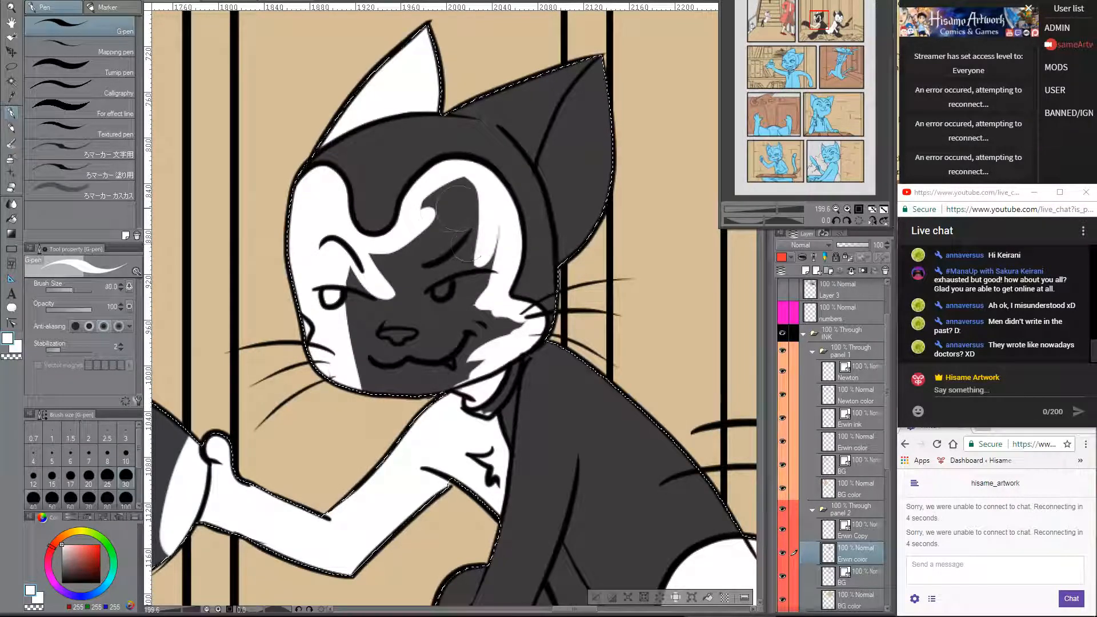
{"action": "mouse_move", "coordinate": [465, 182]}
{"action": "left_mouse_down"}
{"action": "mouse_move", "coordinate": [436, 206]}
{"action": "mouse_move", "coordinate": [417, 268]}
{"action": "mouse_move", "coordinate": [362, 311]}
{"action": "mouse_move", "coordinate": [374, 320]}
{"action": "mouse_move", "coordinate": [420, 257]}
{"action": "mouse_move", "coordinate": [457, 268]}
{"action": "left_mouse_up"}
{"action": "mouse_move", "coordinate": [344, 362]}
{"action": "left_mouse_down"}
{"action": "mouse_move", "coordinate": [457, 239]}
{"action": "mouse_move", "coordinate": [441, 368]}
{"action": "mouse_move", "coordinate": [476, 325]}
{"action": "mouse_move", "coordinate": [516, 322]}
{"action": "mouse_move", "coordinate": [472, 277]}
{"action": "mouse_move", "coordinate": [486, 228]}
{"action": "left_mouse_up"}
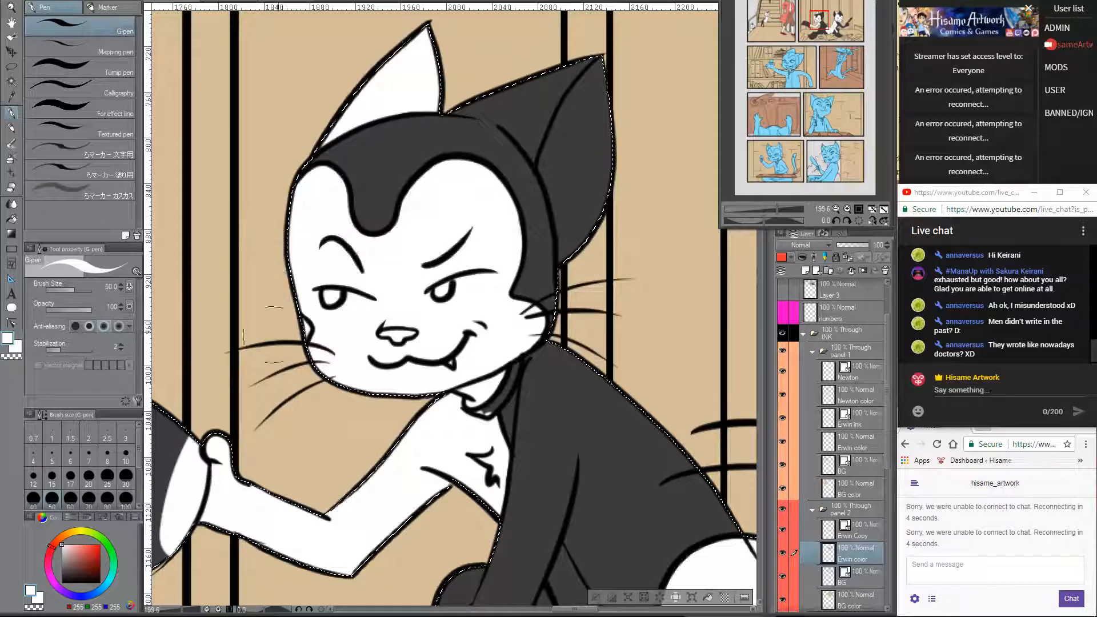
{"action": "key", "text": "e"}
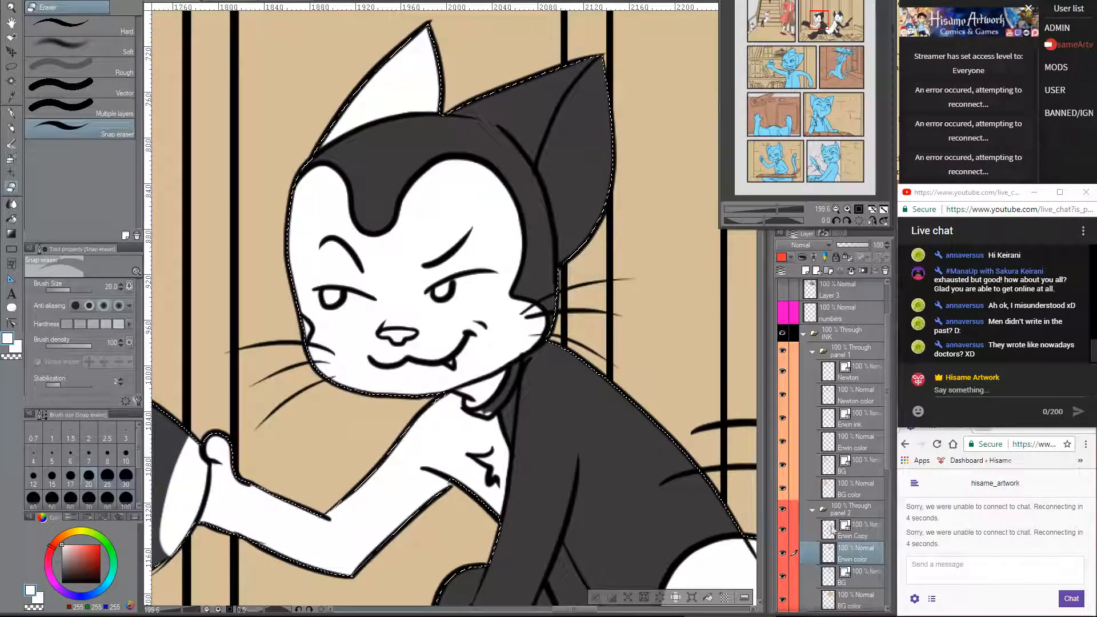
{"action": "left_click", "coordinate": [833, 531]}
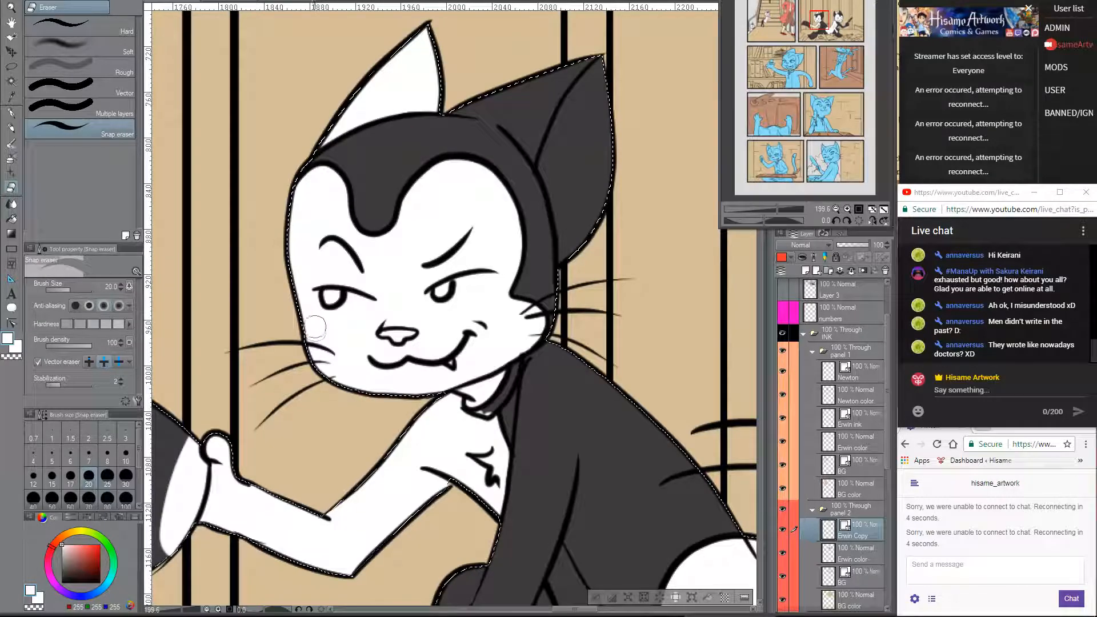
{"action": "scroll", "coordinate": [612, 290], "scroll_direction": "down", "scroll_amount": 1}
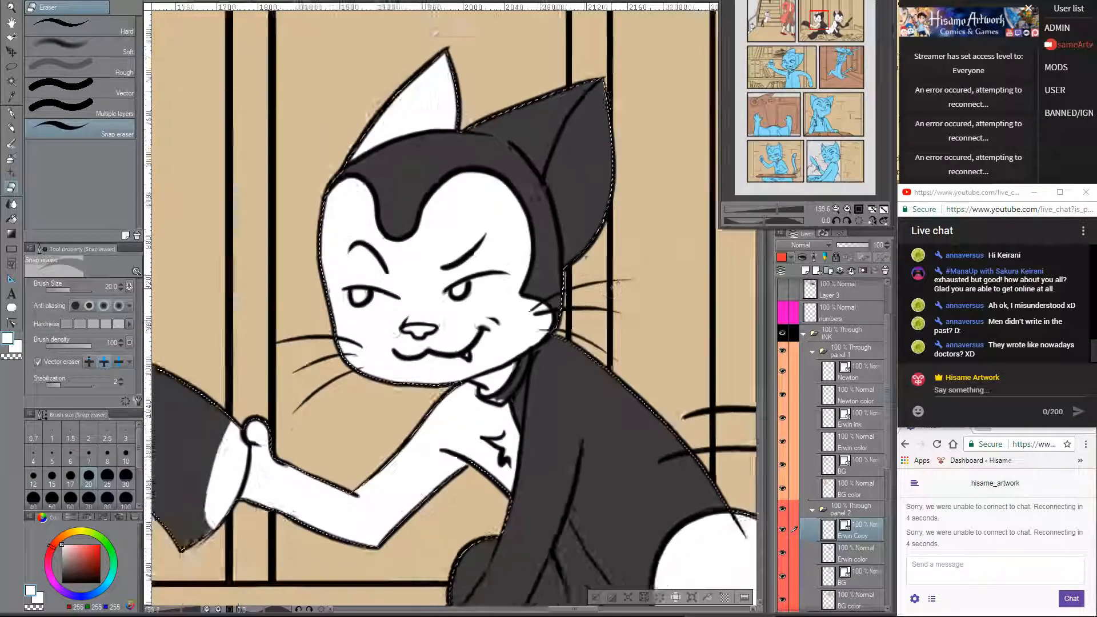
{"action": "scroll", "coordinate": [613, 289], "scroll_direction": "down", "scroll_amount": 4}
{"action": "left_click_drag", "start_coordinate": [632, 369], "coordinate": [526, 253]}
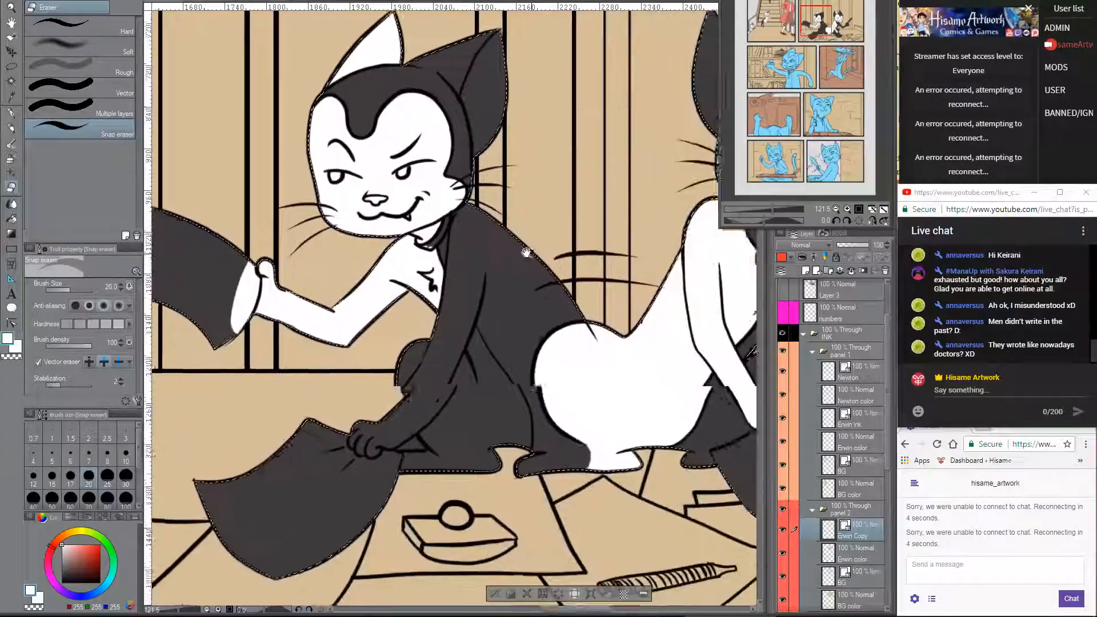
{"action": "scroll", "coordinate": [433, 405], "scroll_direction": "up", "scroll_amount": 3}
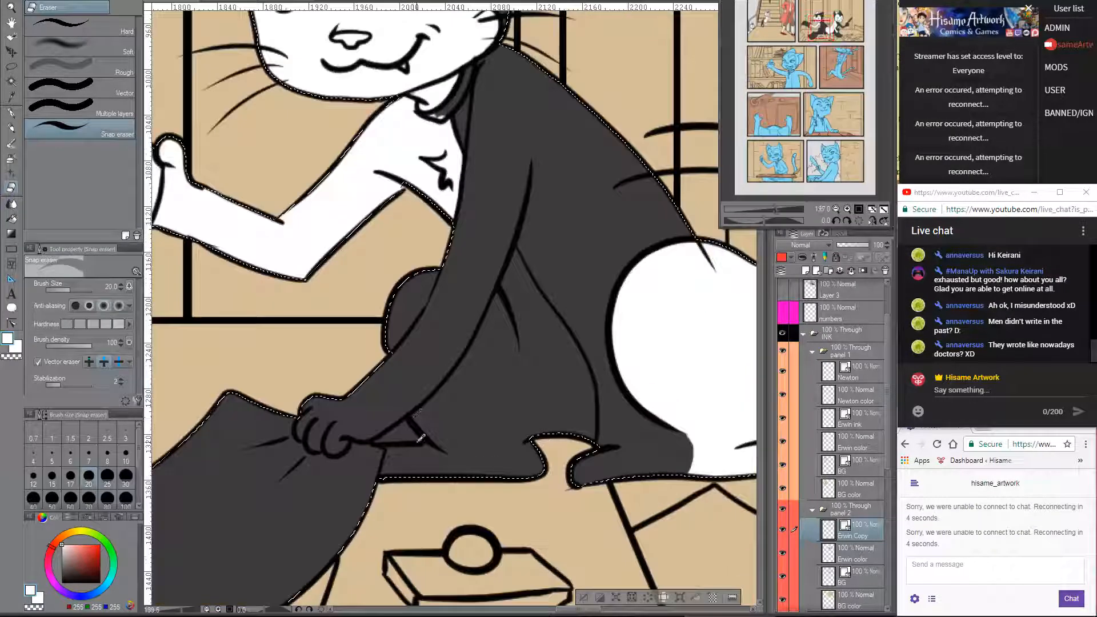
- Paint the knee showing behind the supporting arm white on the Erwin color layer
{"action": "key", "text": "p"}
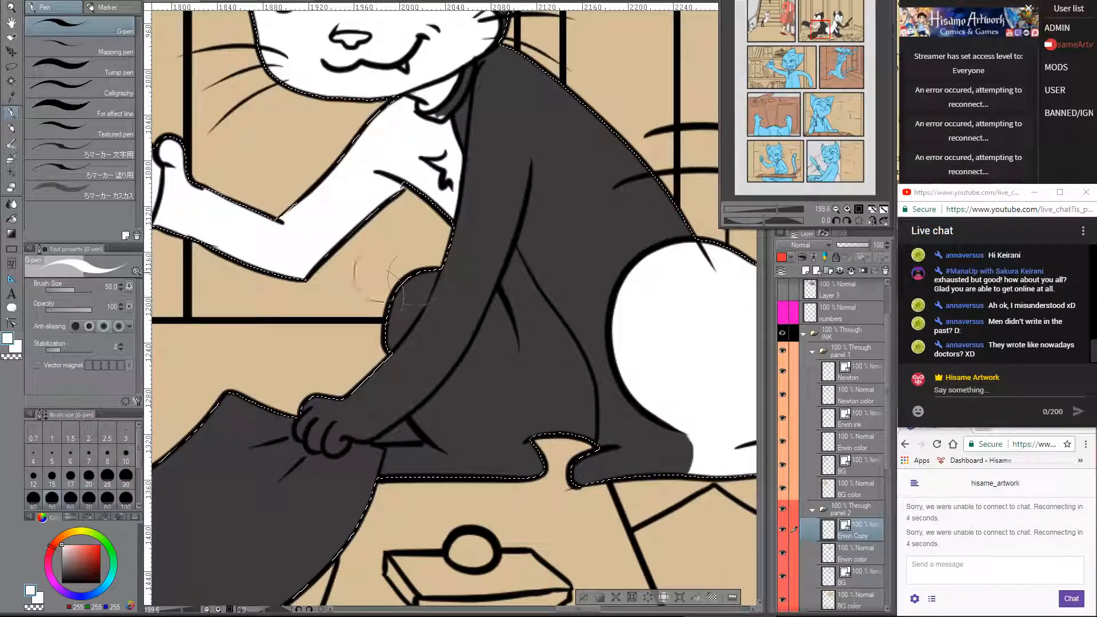
{"action": "mouse_move", "coordinate": [368, 337]}
{"action": "left_mouse_down"}
{"action": "mouse_move", "coordinate": [417, 254]}
{"action": "mouse_move", "coordinate": [388, 327]}
{"action": "mouse_move", "coordinate": [414, 283]}
{"action": "left_mouse_up"}
{"action": "left_click", "coordinate": [856, 553]}
{"action": "left_click", "coordinate": [379, 358], "text": "alt"}
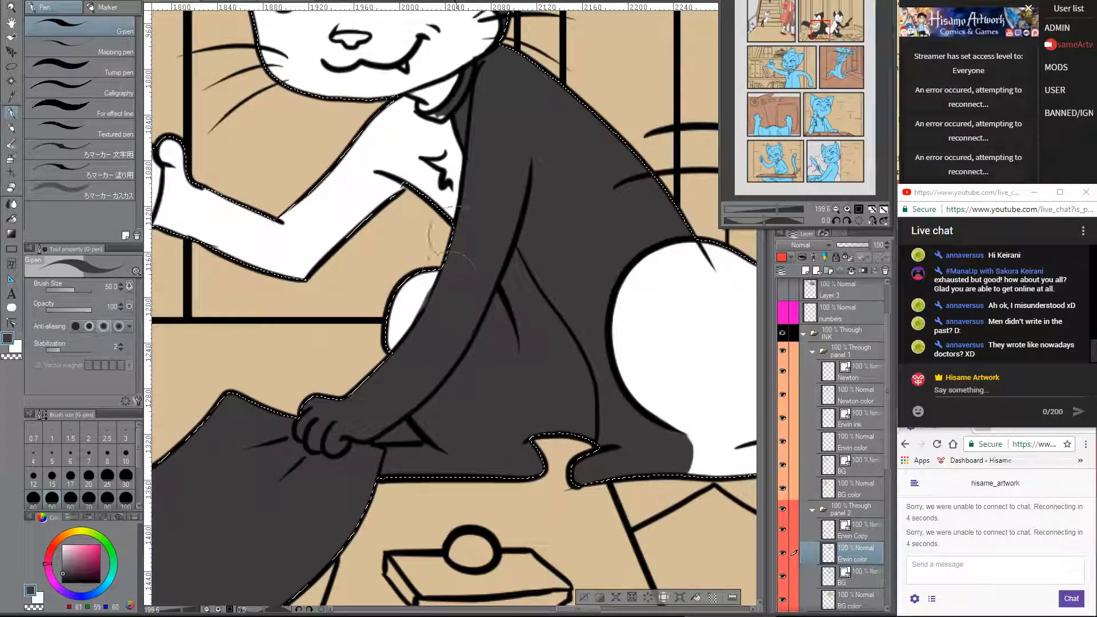
{"action": "left_click", "coordinate": [416, 295], "text": "alt"}
- Paint a white strip along the inner edge of the supporting arm at brush size 17
{"action": "key", "text": "bracketleft"}
{"action": "key", "text": "bracketleft"}
{"action": "key", "text": "bracketleft"}
{"action": "key", "text": "bracketleft"}
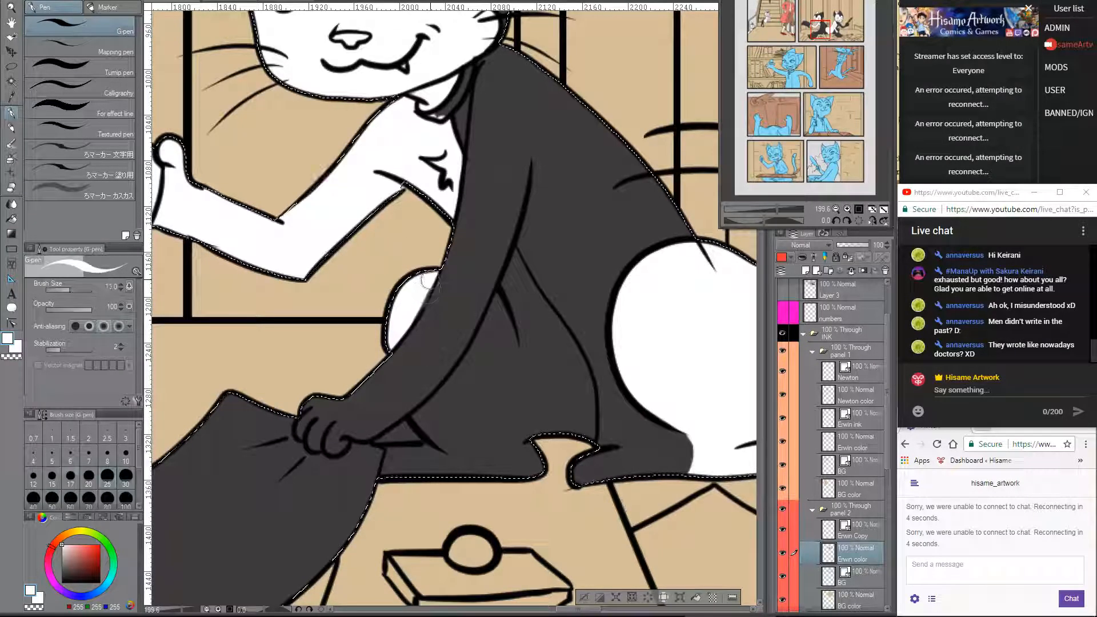
{"action": "mouse_move", "coordinate": [518, 247]}
{"action": "left_mouse_down"}
{"action": "mouse_move", "coordinate": [502, 211]}
{"action": "mouse_move", "coordinate": [485, 207]}
{"action": "mouse_move", "coordinate": [445, 348]}
{"action": "left_mouse_up"}
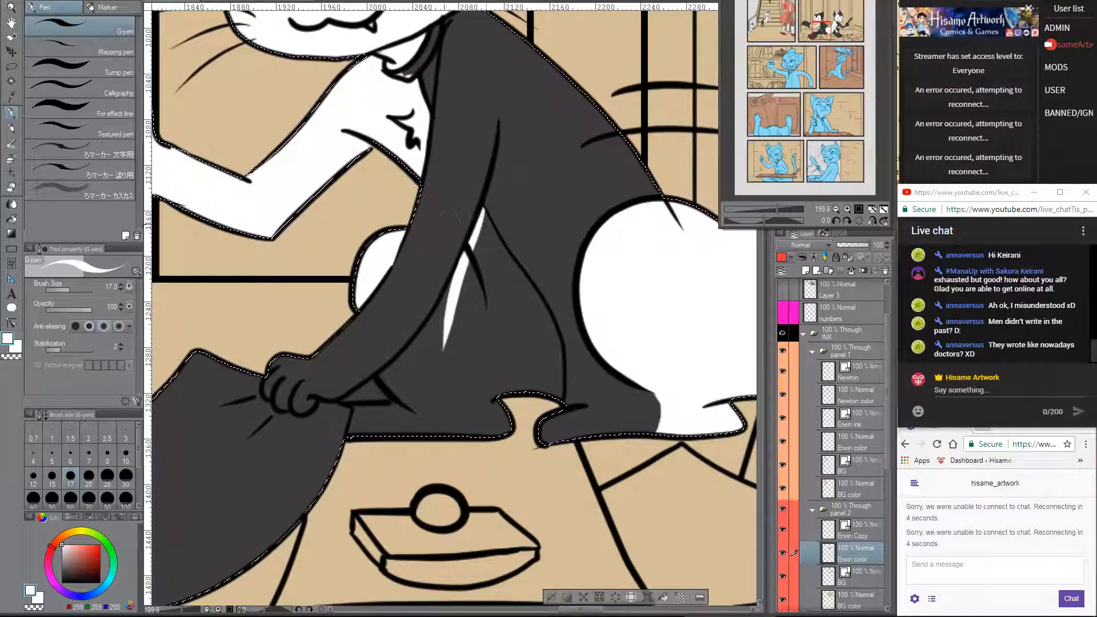
- Brush white strokes down the leg area beside the supporting arm at brush size 30
{"action": "key", "text": "bracketright"}
{"action": "key", "text": "bracketright"}
{"action": "key", "text": "bracketright"}
{"action": "left_click_drag", "start_coordinate": [486, 237], "coordinate": [503, 388]}
{"action": "left_click_drag", "start_coordinate": [492, 211], "coordinate": [479, 351]}
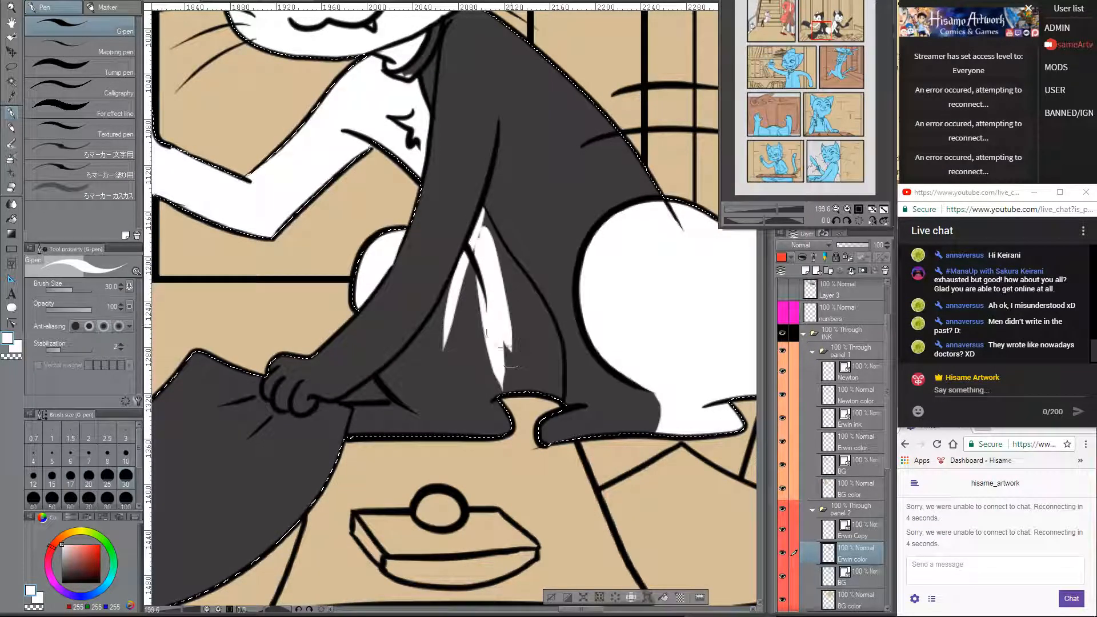
{"action": "left_click_drag", "start_coordinate": [483, 213], "coordinate": [483, 313]}
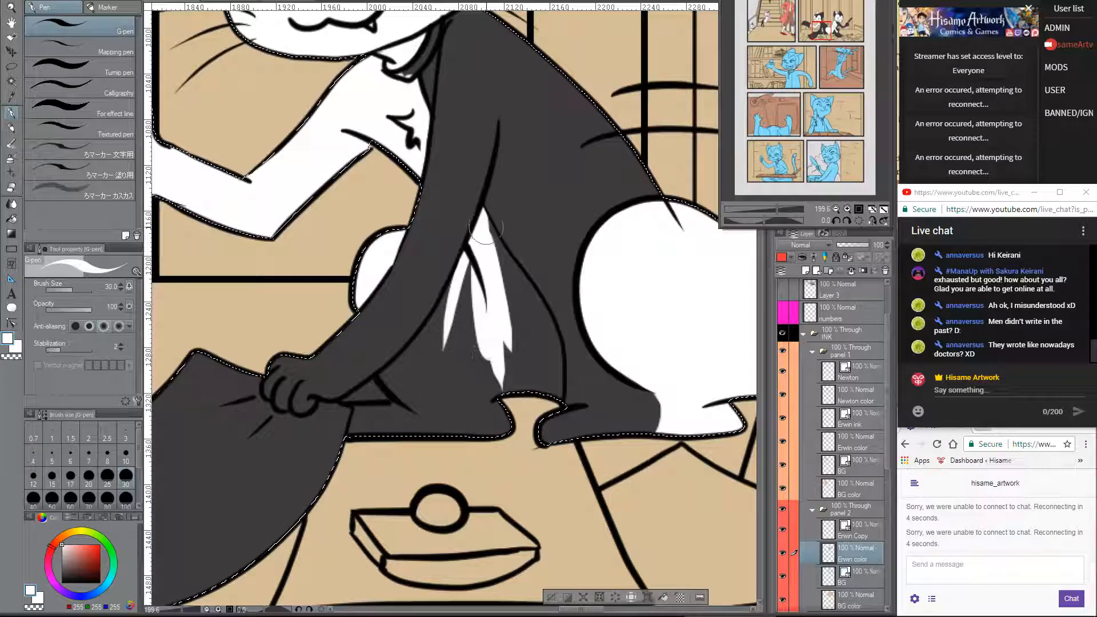
{"action": "left_click_drag", "start_coordinate": [486, 229], "coordinate": [531, 366]}
{"action": "left_click_drag", "start_coordinate": [491, 220], "coordinate": [546, 354]}
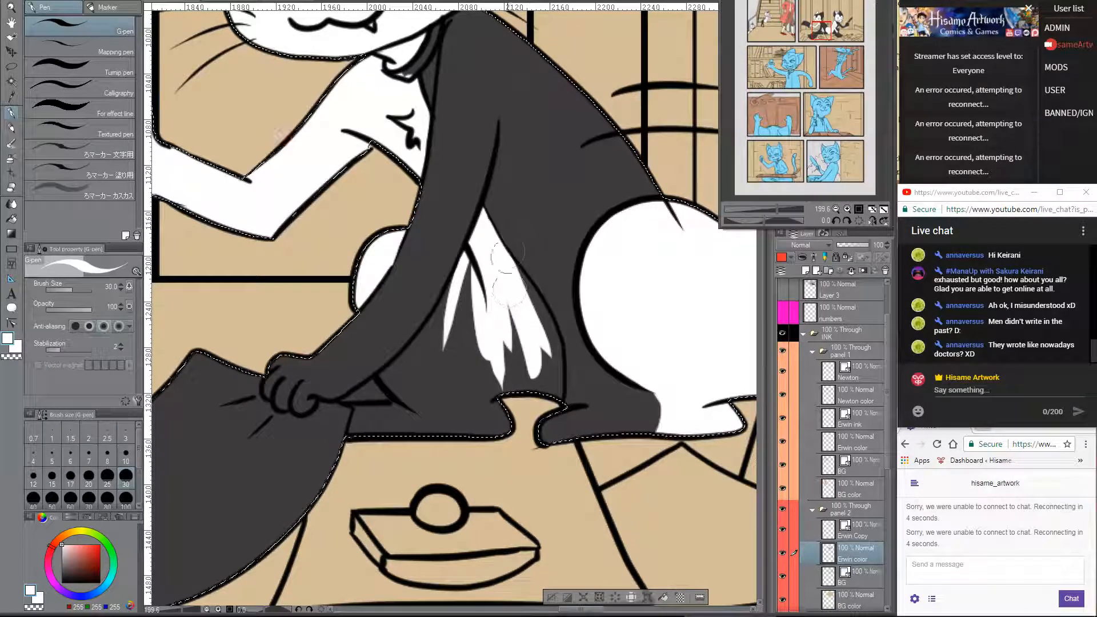
- Fill the rest of the leg and foot behind the supporting arm with white up to its outlines
{"action": "left_click", "coordinate": [503, 243], "text": "alt"}
{"action": "left_click_drag", "start_coordinate": [486, 208], "coordinate": [542, 354]}
{"action": "left_click", "coordinate": [522, 283], "text": "alt"}
{"action": "mouse_move", "coordinate": [530, 297]}
{"action": "left_mouse_down"}
{"action": "mouse_move", "coordinate": [541, 382]}
{"action": "mouse_move", "coordinate": [530, 304]}
{"action": "mouse_move", "coordinate": [548, 348]}
{"action": "mouse_move", "coordinate": [540, 389]}
{"action": "mouse_move", "coordinate": [547, 361]}
{"action": "mouse_move", "coordinate": [530, 374]}
{"action": "mouse_move", "coordinate": [499, 450]}
{"action": "mouse_move", "coordinate": [505, 441]}
{"action": "mouse_move", "coordinate": [509, 433]}
{"action": "mouse_move", "coordinate": [472, 468]}
{"action": "left_mouse_up"}
{"action": "mouse_move", "coordinate": [501, 313]}
{"action": "left_mouse_down"}
{"action": "mouse_move", "coordinate": [474, 407]}
{"action": "mouse_move", "coordinate": [437, 419]}
{"action": "mouse_move", "coordinate": [464, 309]}
{"action": "mouse_move", "coordinate": [486, 274]}
{"action": "mouse_move", "coordinate": [449, 333]}
{"action": "mouse_move", "coordinate": [470, 260]}
{"action": "mouse_move", "coordinate": [445, 347]}
{"action": "mouse_move", "coordinate": [463, 273]}
{"action": "mouse_move", "coordinate": [417, 367]}
{"action": "mouse_move", "coordinate": [444, 316]}
{"action": "mouse_move", "coordinate": [390, 379]}
{"action": "mouse_move", "coordinate": [430, 413]}
{"action": "mouse_move", "coordinate": [426, 376]}
{"action": "mouse_move", "coordinate": [408, 417]}
{"action": "mouse_move", "coordinate": [352, 416]}
{"action": "mouse_move", "coordinate": [397, 425]}
{"action": "mouse_move", "coordinate": [418, 394]}
{"action": "mouse_move", "coordinate": [433, 408]}
{"action": "mouse_move", "coordinate": [484, 404]}
{"action": "left_mouse_up"}
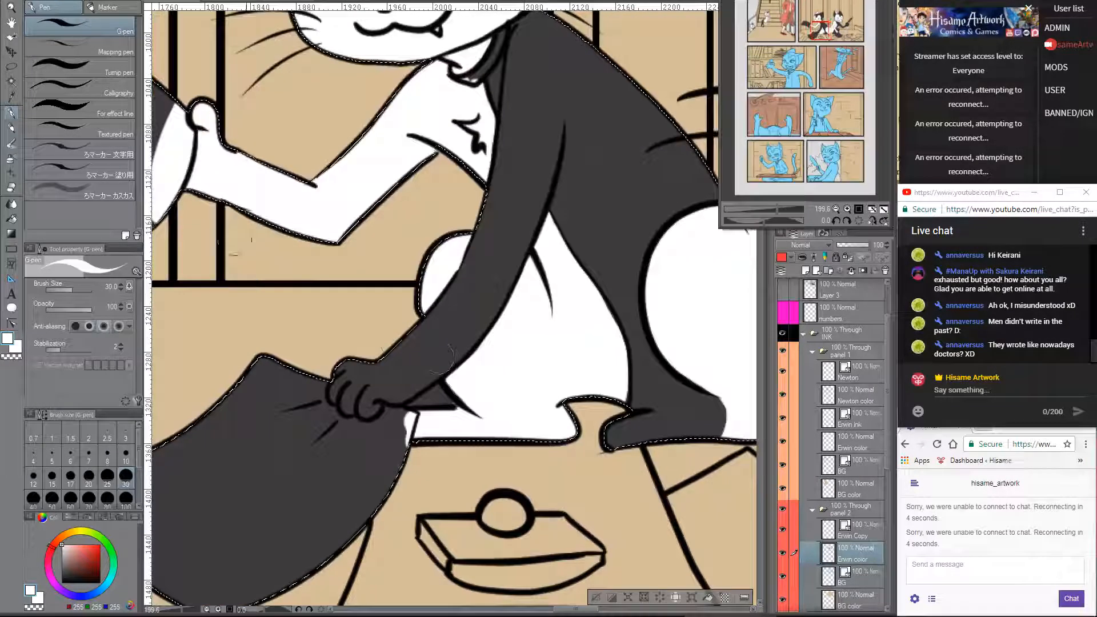
- Touch up the area beside the paw holding the tail with the Snap eraser, and return to the G-pen
{"action": "left_click", "coordinate": [11, 187]}
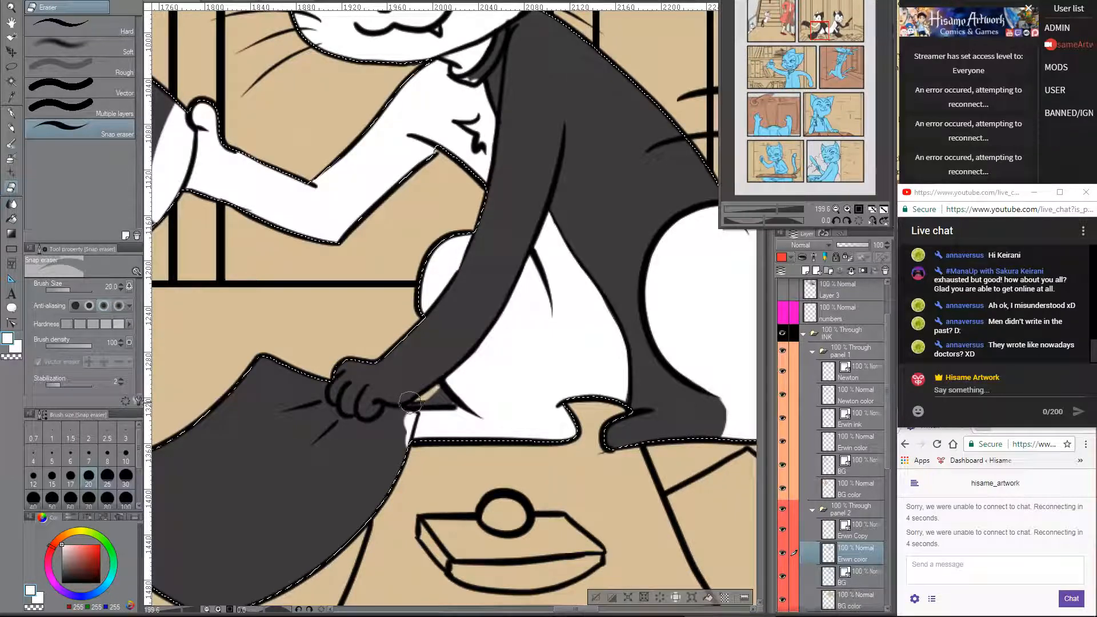
{"action": "left_click_drag", "start_coordinate": [411, 403], "coordinate": [438, 393]}
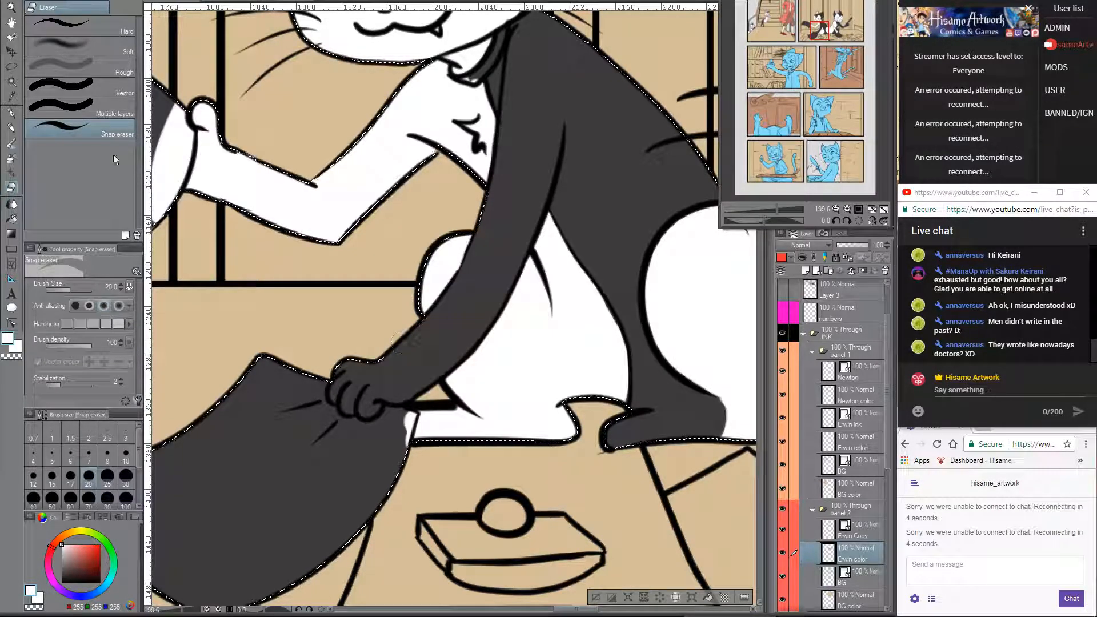
{"action": "key", "text": "p"}
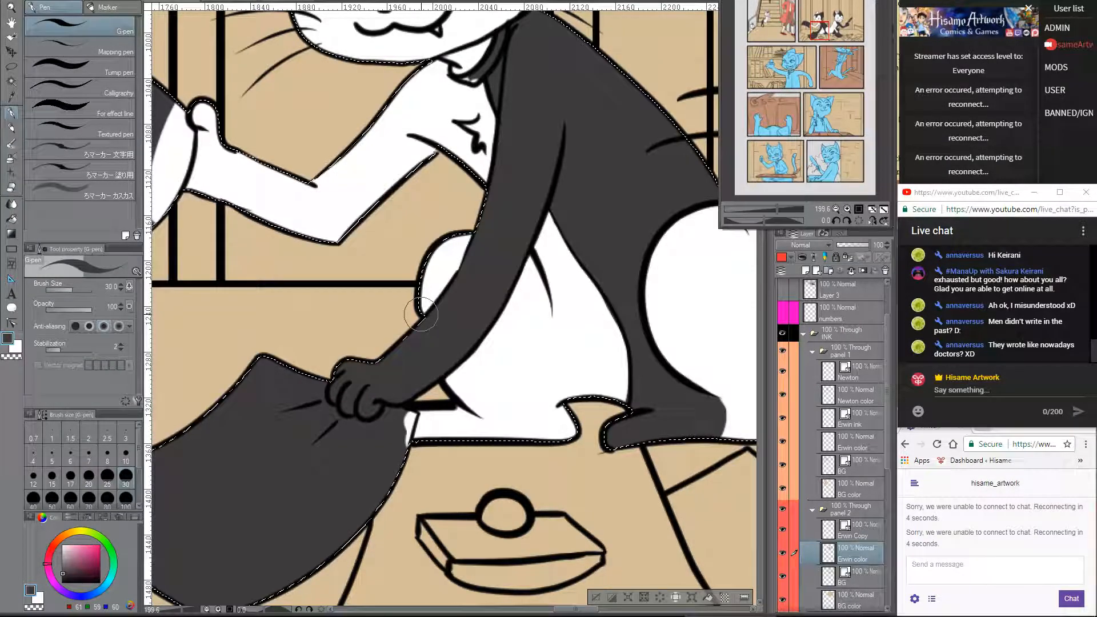
- Sample the inner-ear pink from the finished comic page and paint the smirking cat's nose with it
{"action": "left_click_drag", "start_coordinate": [663, 386], "coordinate": [640, 571]}
{"action": "scroll", "coordinate": [639, 571], "scroll_direction": "down", "scroll_amount": 2}
{"action": "left_click_drag", "start_coordinate": [432, 94], "coordinate": [391, 233]}
{"action": "scroll", "coordinate": [405, 148], "scroll_direction": "up", "scroll_amount": 2}
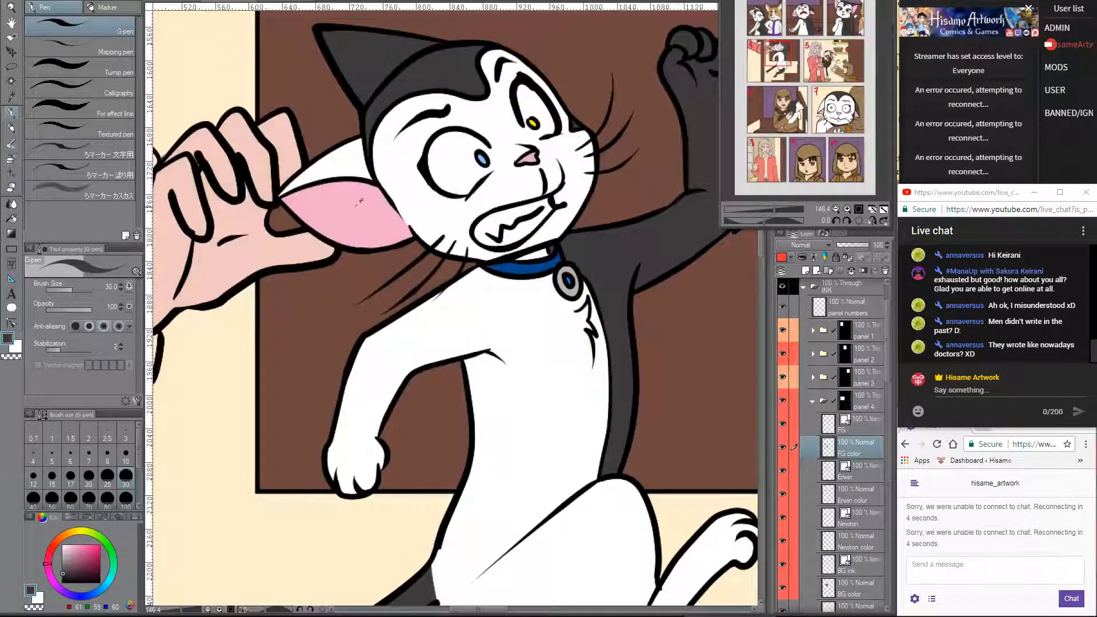
{"action": "left_click", "coordinate": [361, 201], "text": "alt"}
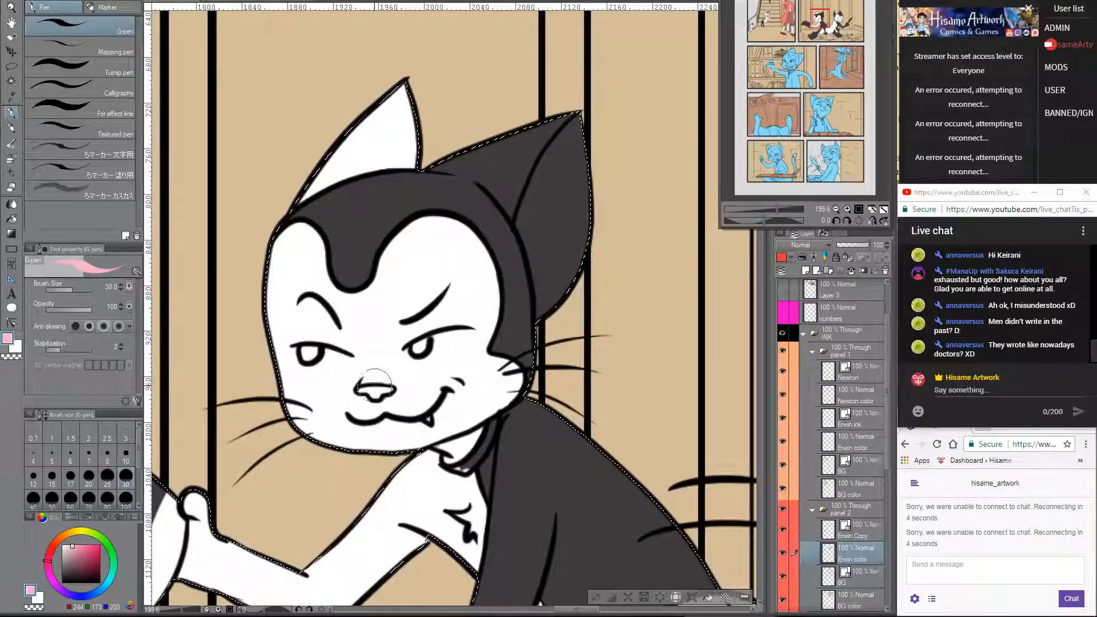
{"action": "mouse_move", "coordinate": [371, 393]}
{"action": "left_mouse_down"}
{"action": "mouse_move", "coordinate": [381, 390]}
{"action": "mouse_move", "coordinate": [370, 403]}
{"action": "left_mouse_up"}
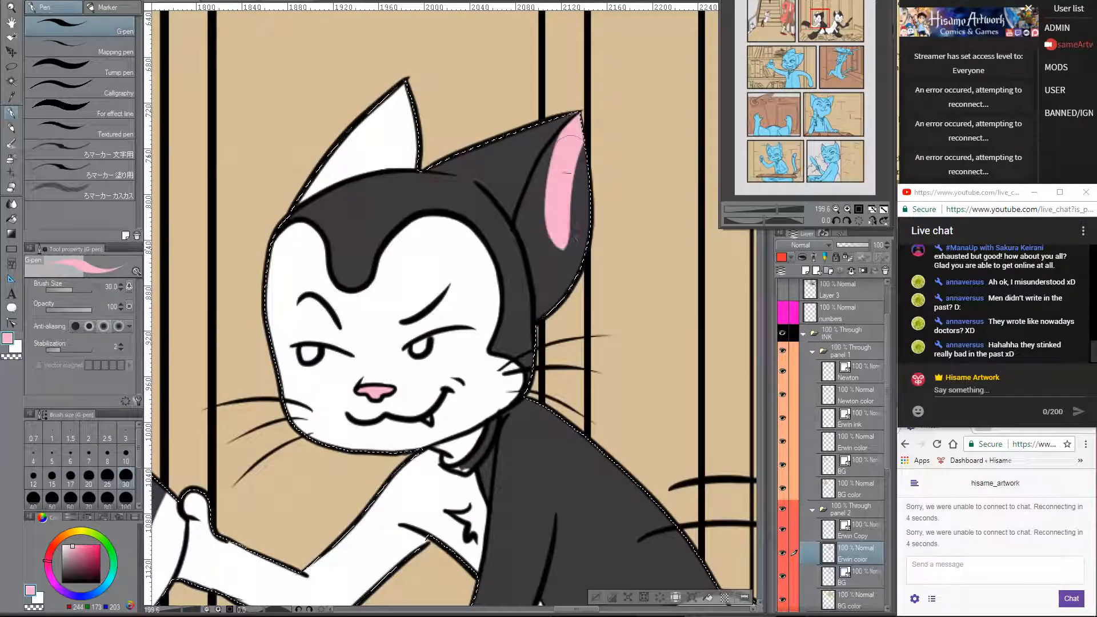
- Paint the smirking cat's inner ear pink at brush size 30 up to the ear outline
{"action": "mouse_move", "coordinate": [567, 158]}
{"action": "left_mouse_down"}
{"action": "mouse_move", "coordinate": [542, 213]}
{"action": "mouse_move", "coordinate": [542, 286]}
{"action": "left_mouse_up"}
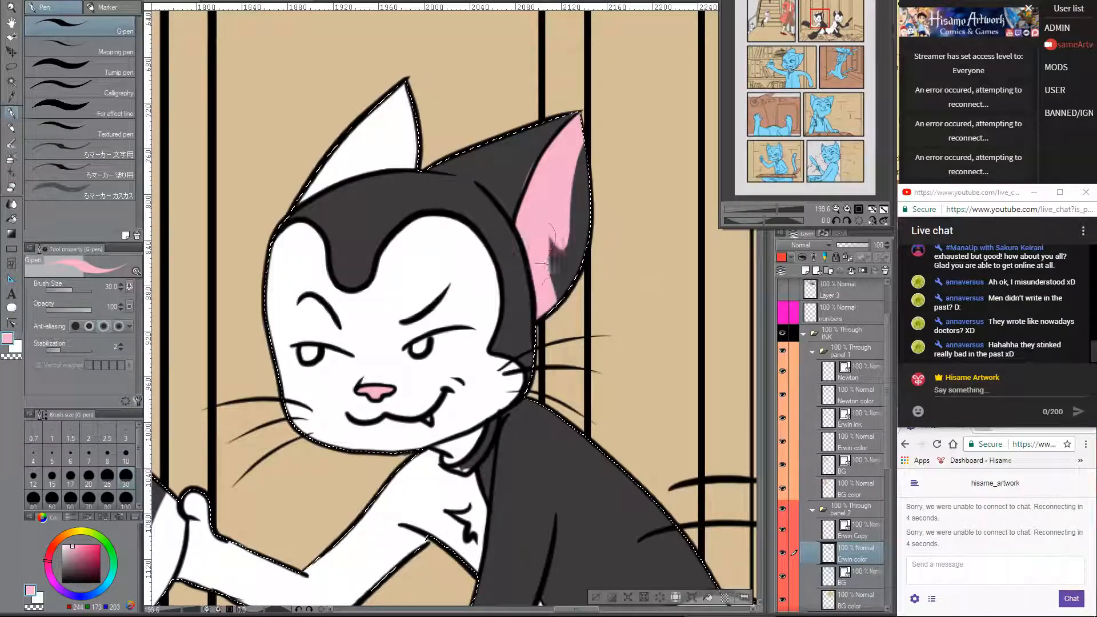
{"action": "left_click_drag", "start_coordinate": [550, 236], "coordinate": [574, 151]}
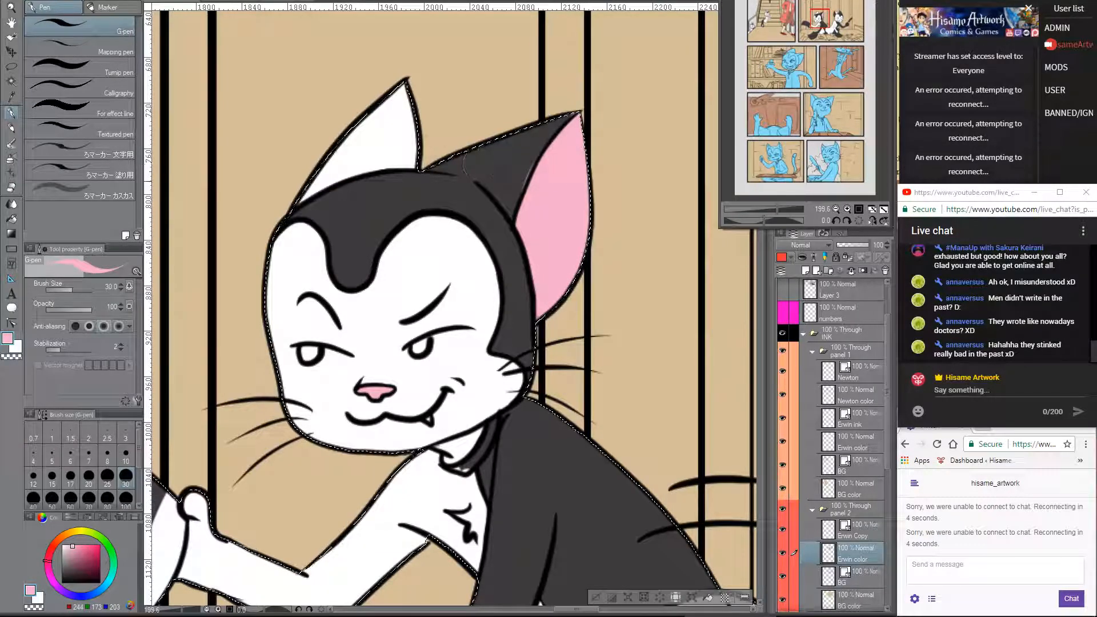
{"action": "left_click", "coordinate": [507, 174], "text": "alt"}
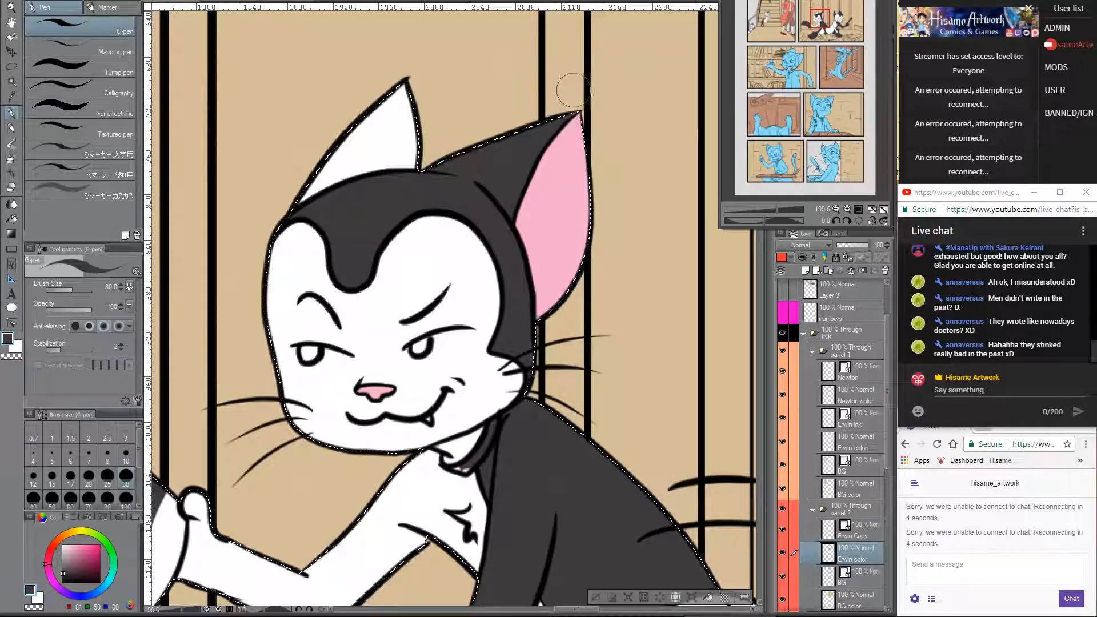
{"action": "left_click", "coordinate": [561, 177], "text": "alt"}
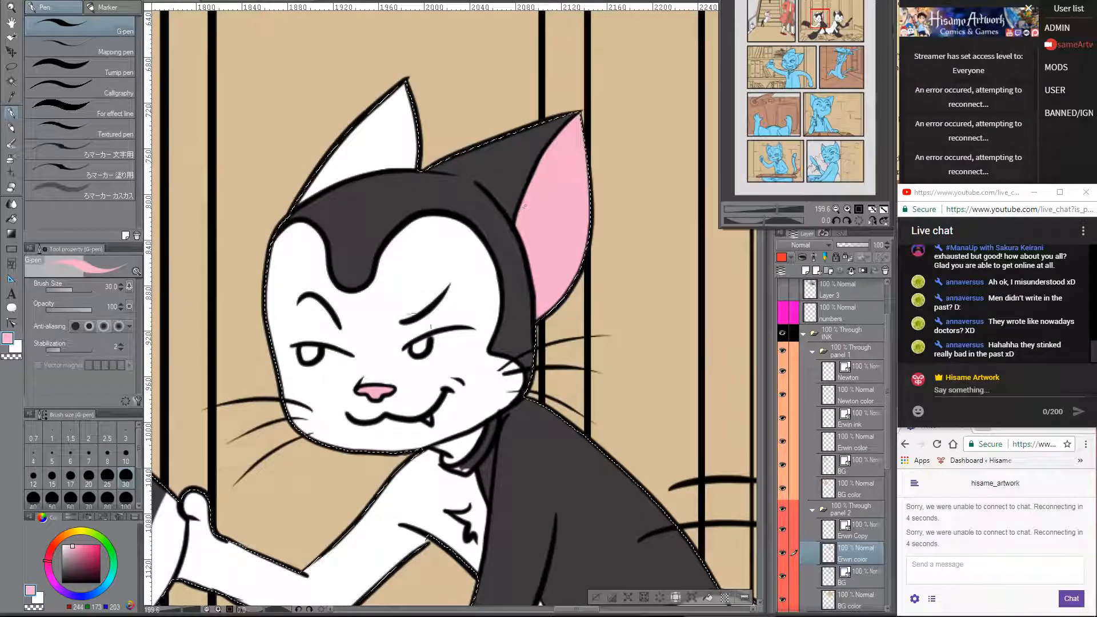
{"action": "left_click_drag", "start_coordinate": [447, 310], "coordinate": [481, 214]}
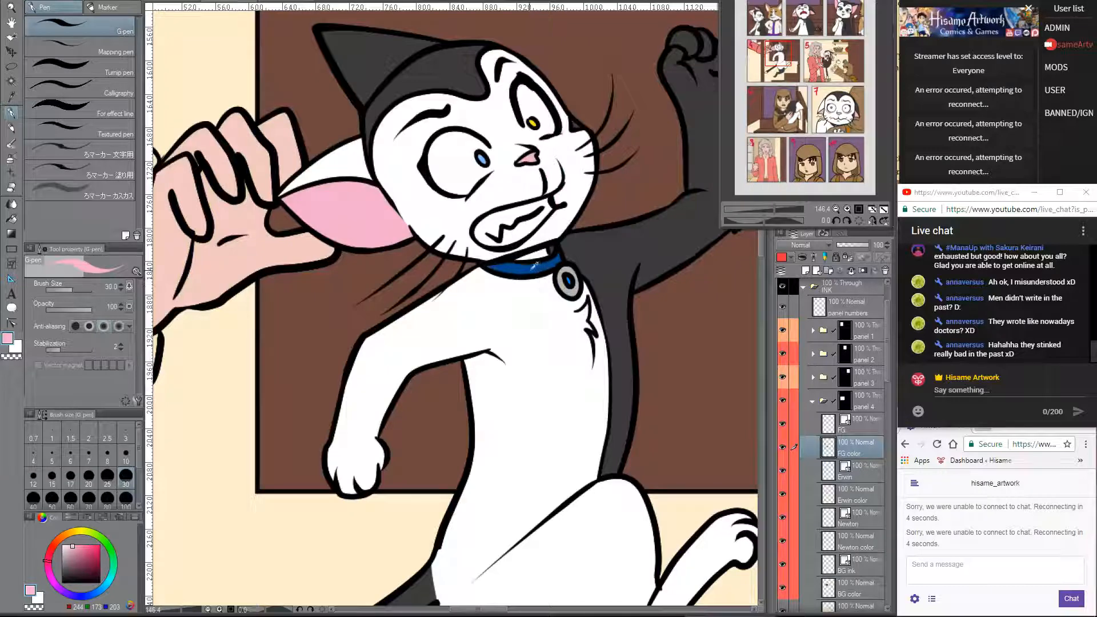
- Sample the collar blue from the finished comic page and paint the smirking cat's collar with it
{"action": "left_click", "coordinate": [534, 265], "text": "alt"}
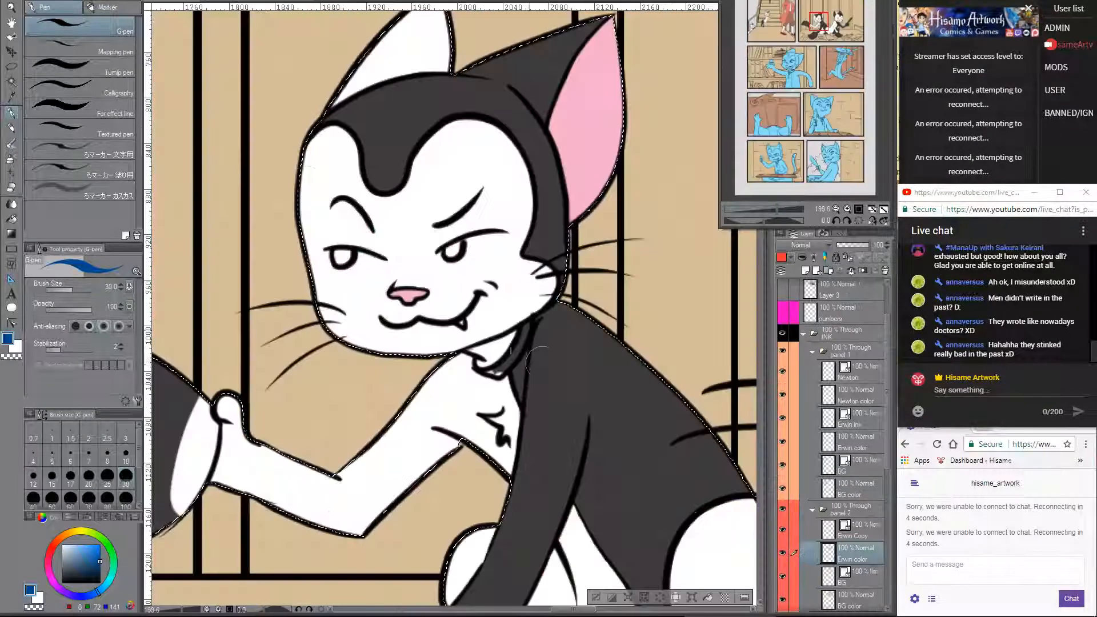
{"action": "mouse_move", "coordinate": [480, 366]}
{"action": "left_mouse_down"}
{"action": "mouse_move", "coordinate": [501, 372]}
{"action": "mouse_move", "coordinate": [527, 330]}
{"action": "left_mouse_up"}
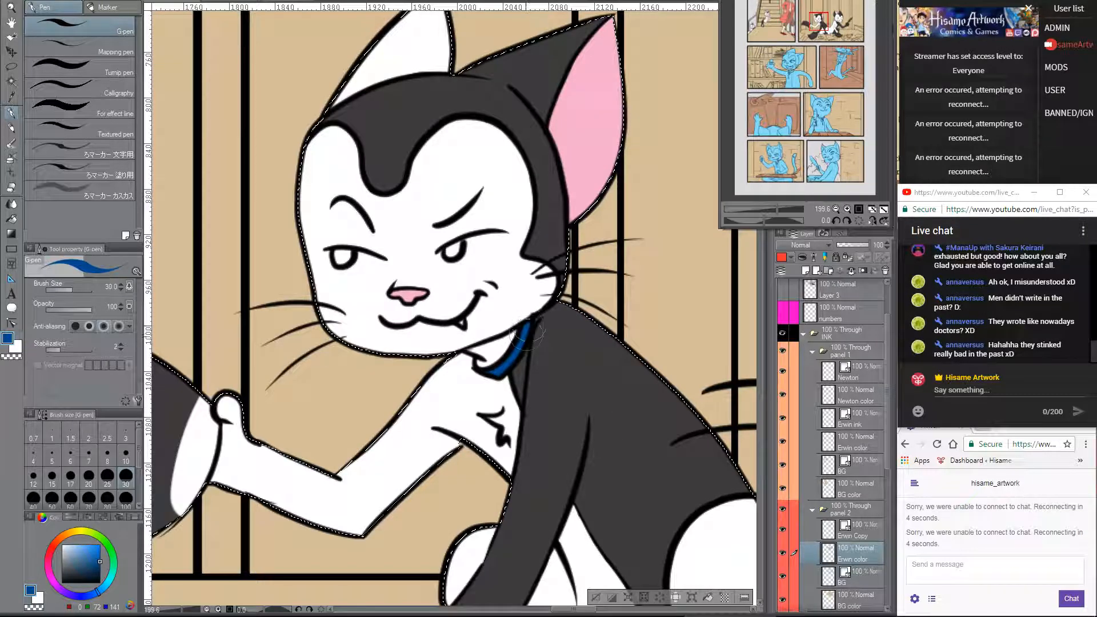
- Sample the light blue and yellow eye colors from the finished page and paint the smirking cat's two irises with them
{"action": "left_click", "coordinate": [272, 2]}
{"action": "left_click", "coordinate": [228, 3]}
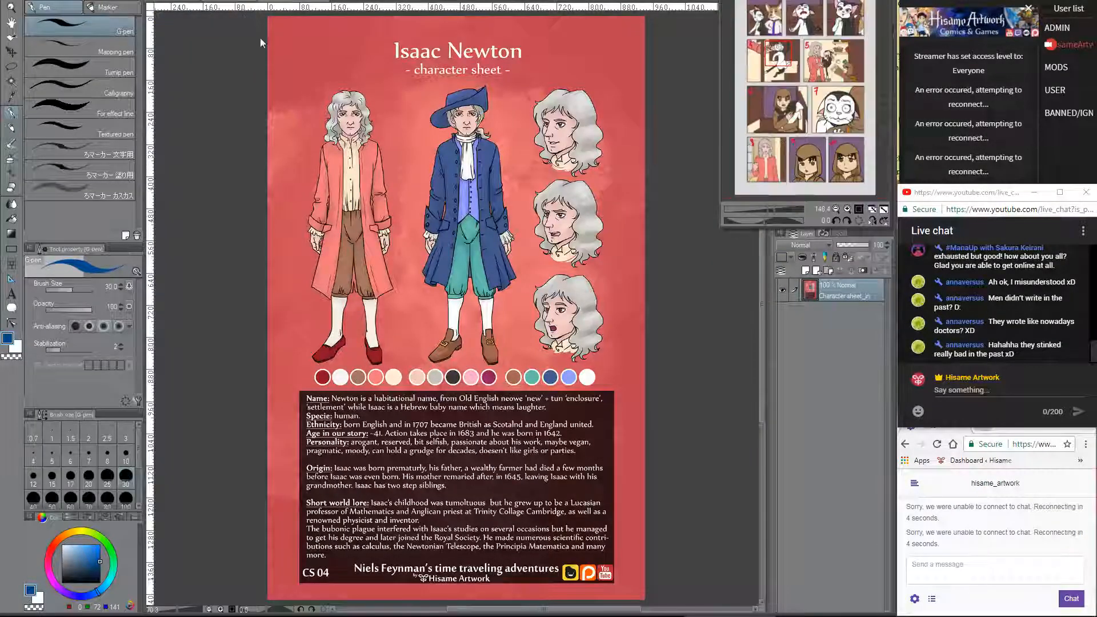
{"action": "left_click", "coordinate": [483, 156], "text": "alt"}
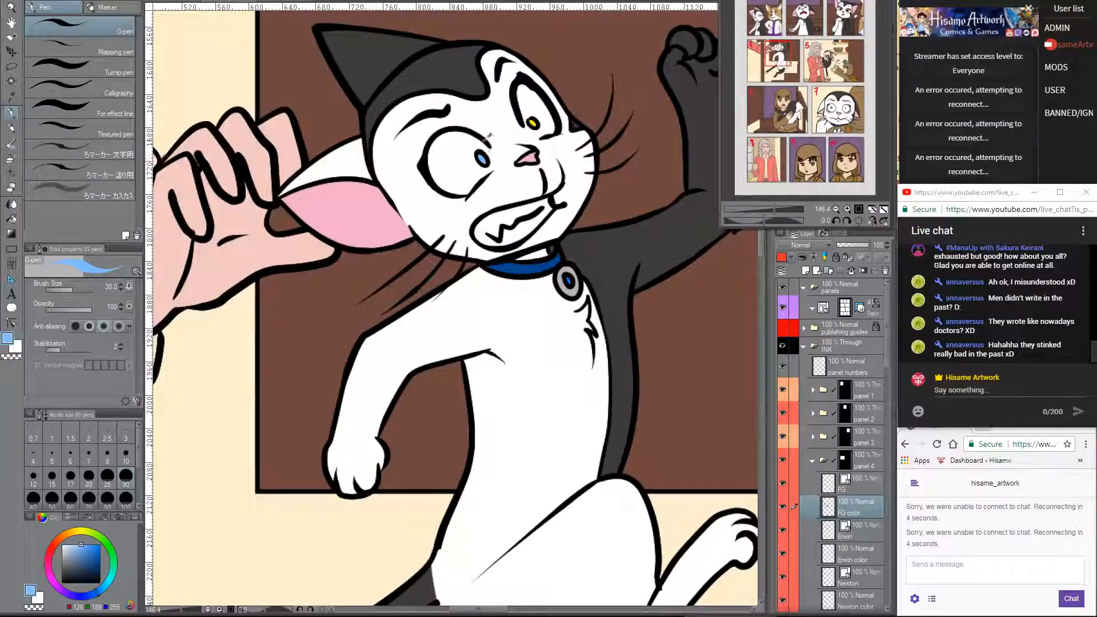
{"action": "left_click", "coordinate": [178, 2]}
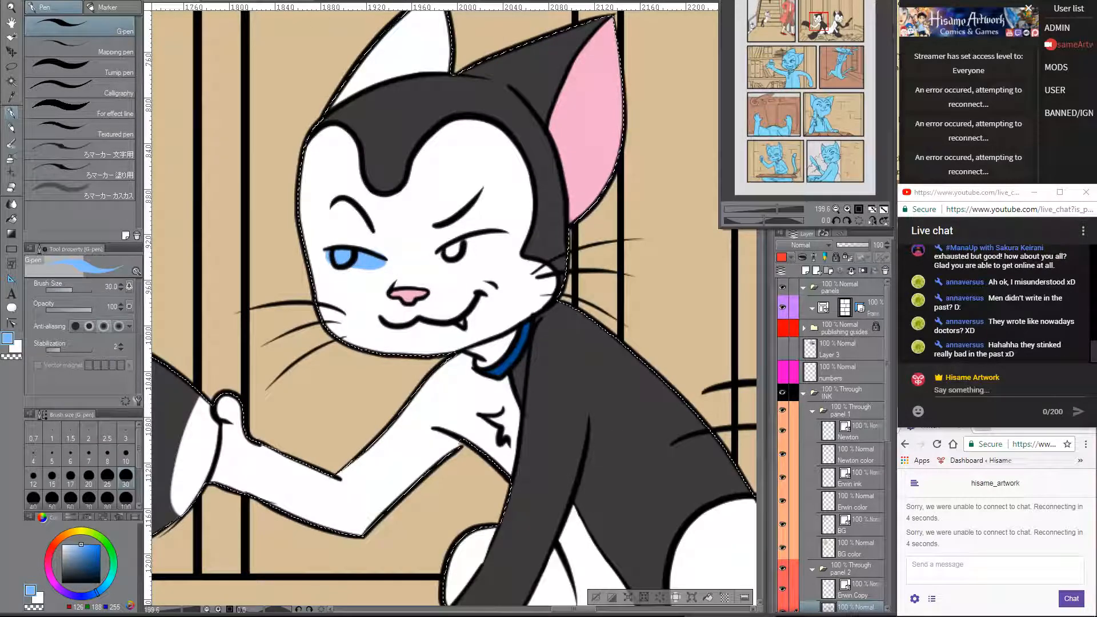
{"action": "key", "text": "ctrl+z"}
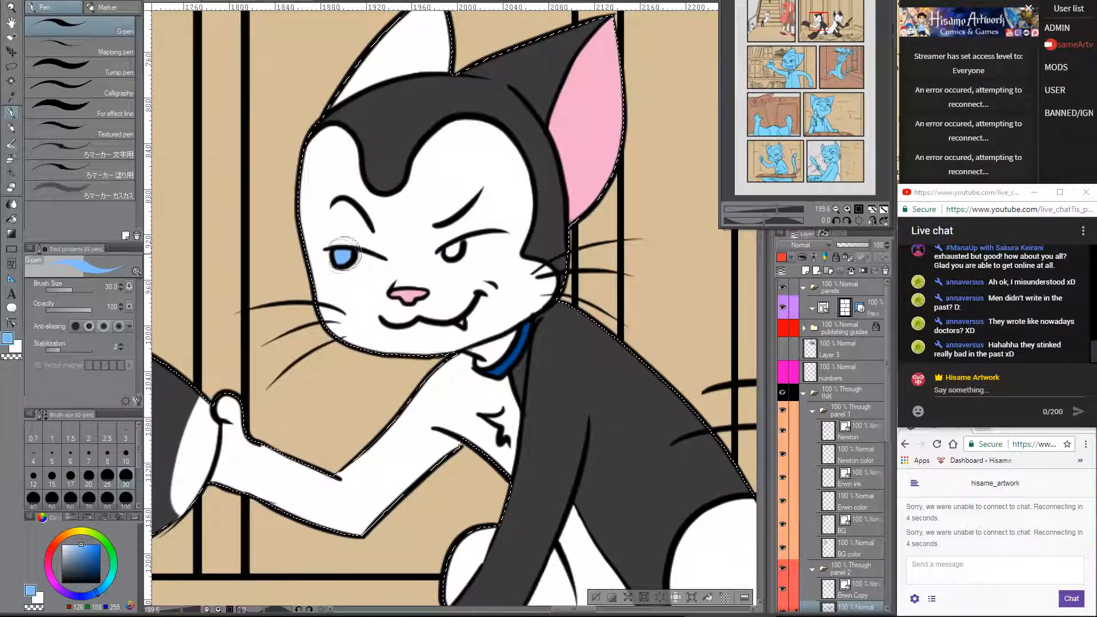
{"action": "left_click", "coordinate": [233, 3]}
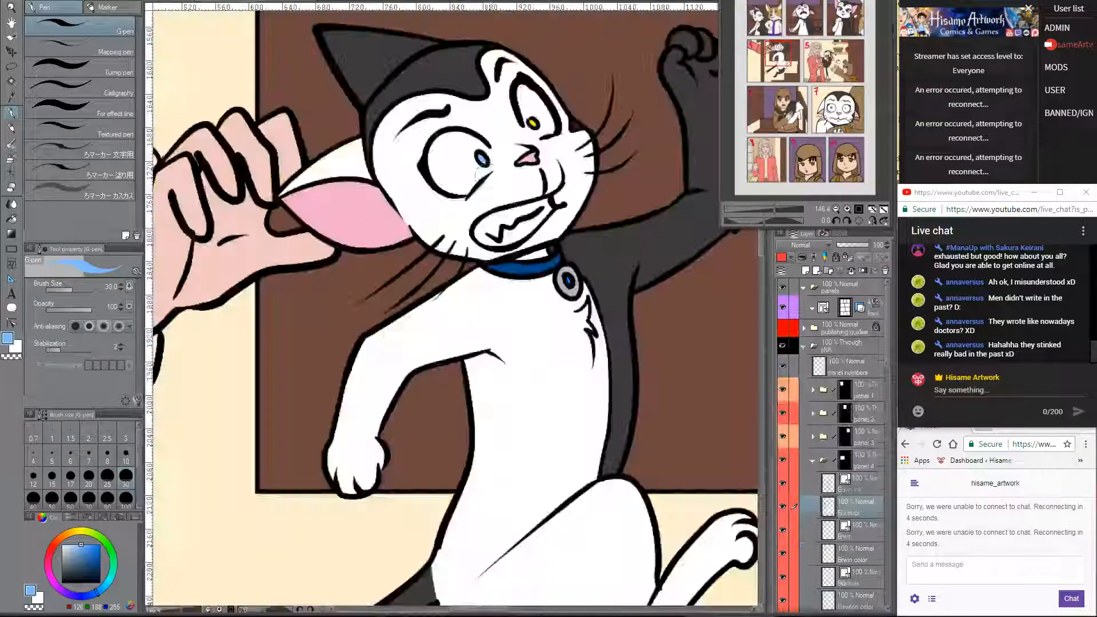
{"action": "left_click", "coordinate": [532, 122], "text": "alt"}
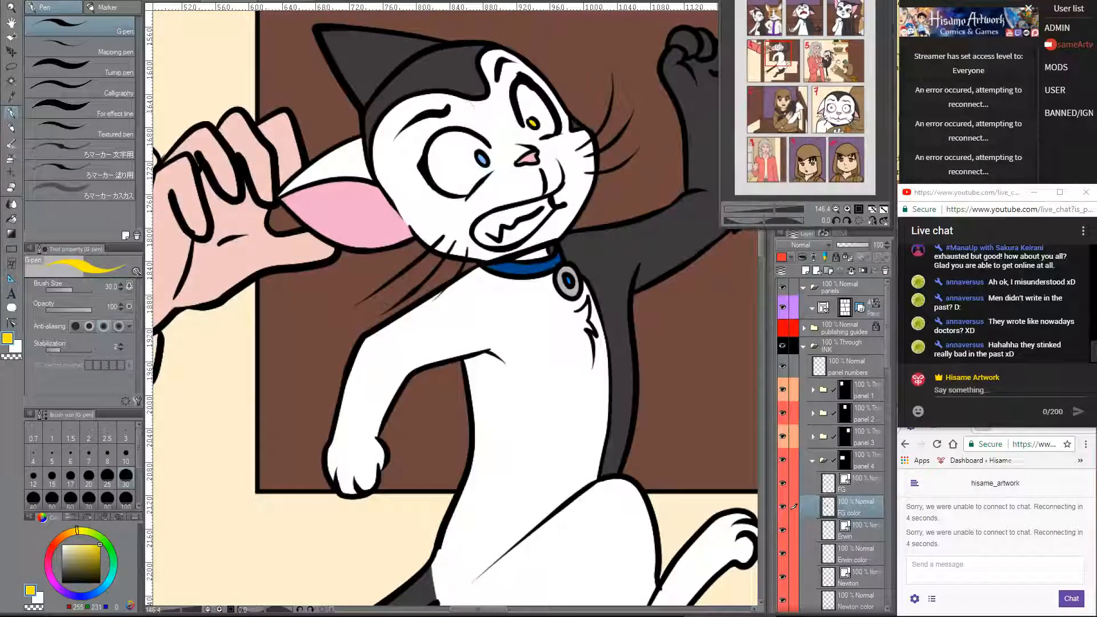
{"action": "left_click", "coordinate": [179, 3]}
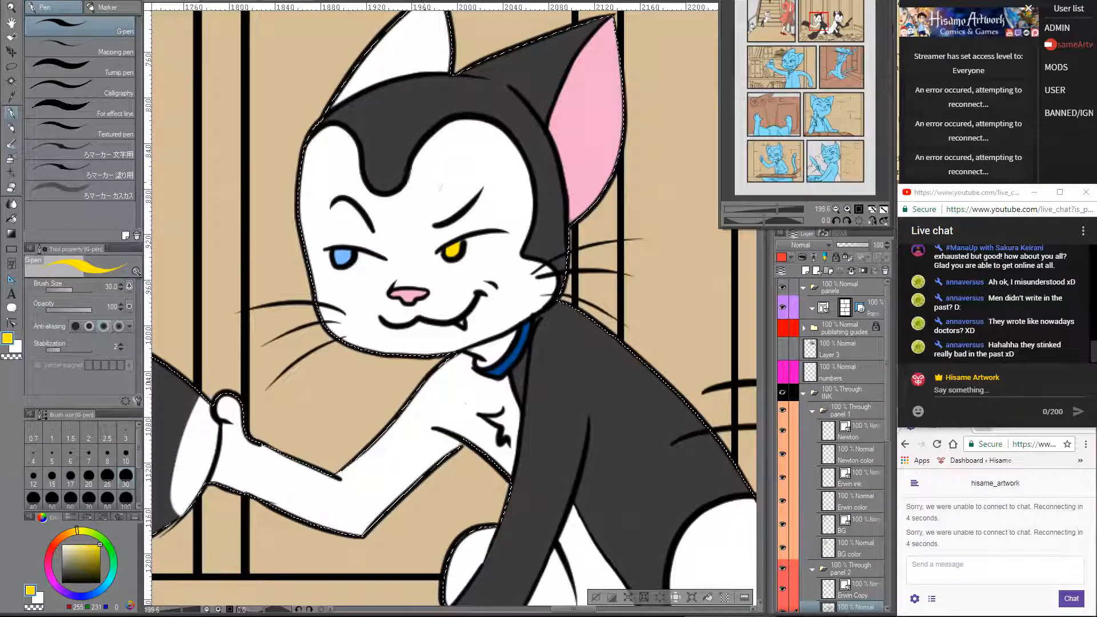
- Touch up the lower edge of the collar with its own blue and resample the white fur color
{"action": "left_click", "coordinate": [502, 368], "text": "alt"}
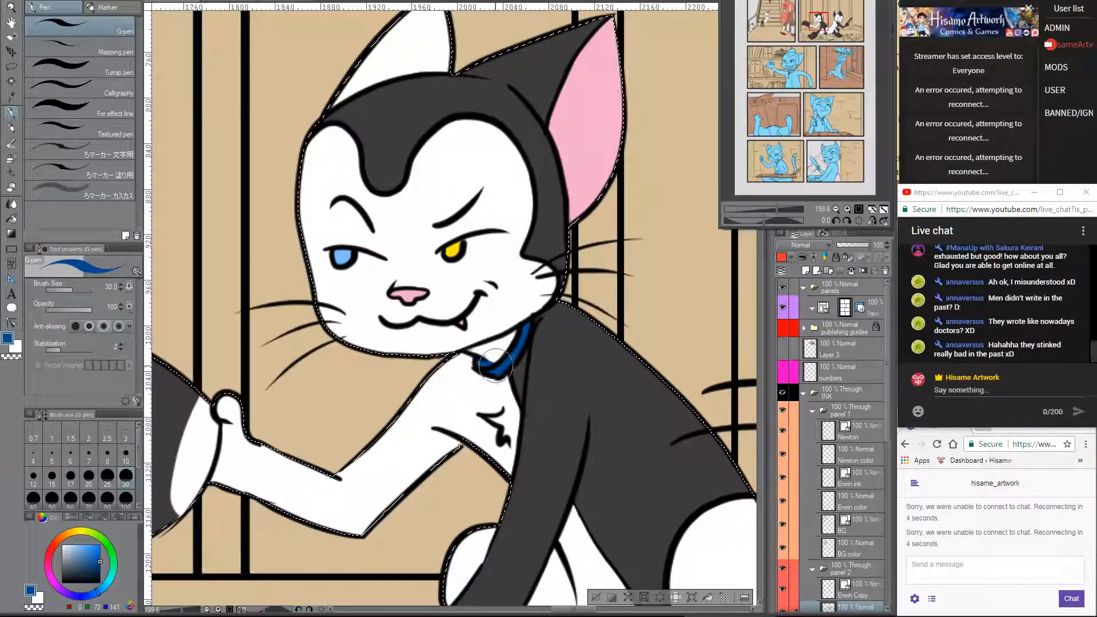
{"action": "left_click", "coordinate": [460, 442], "text": "alt"}
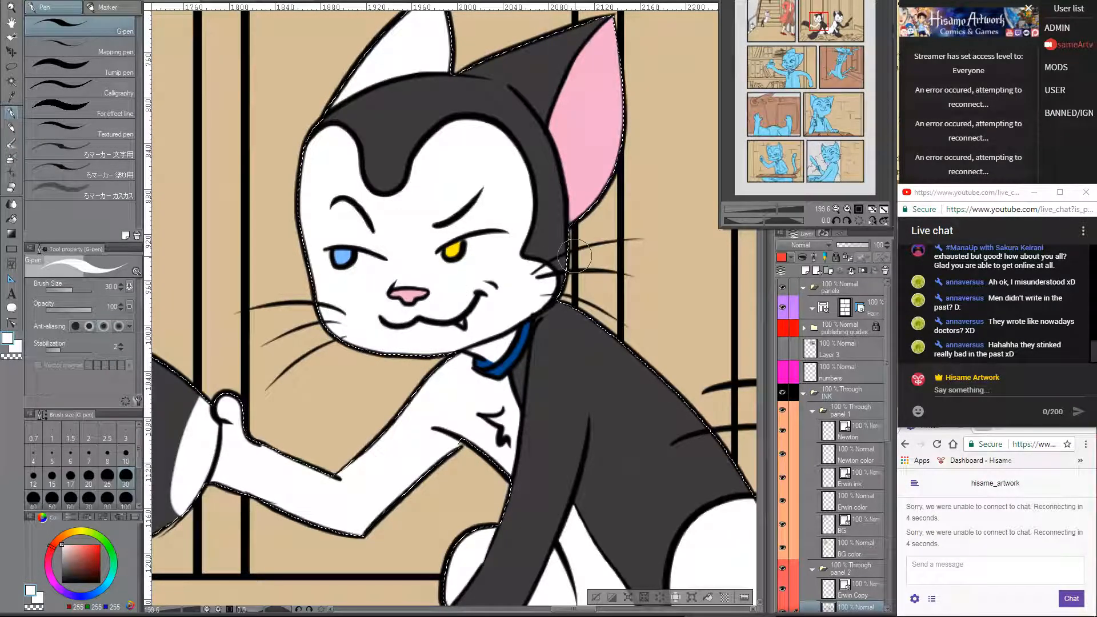
- Adjust the control points of the inked chest line below the collar so it ends at the dark arm's outline
{"action": "scroll", "coordinate": [578, 250], "scroll_direction": "down", "scroll_amount": 2}
{"action": "scroll", "coordinate": [579, 250], "scroll_direction": "down", "scroll_amount": 2}
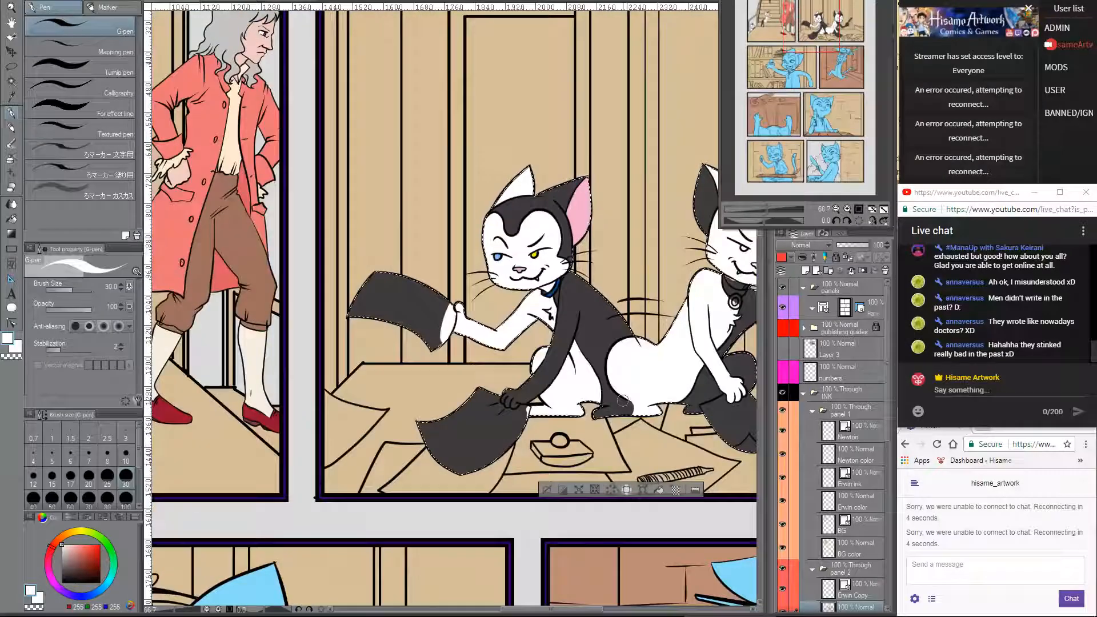
{"action": "left_click_drag", "start_coordinate": [631, 412], "coordinate": [493, 418]}
{"action": "scroll", "coordinate": [374, 300], "scroll_direction": "up", "scroll_amount": 1}
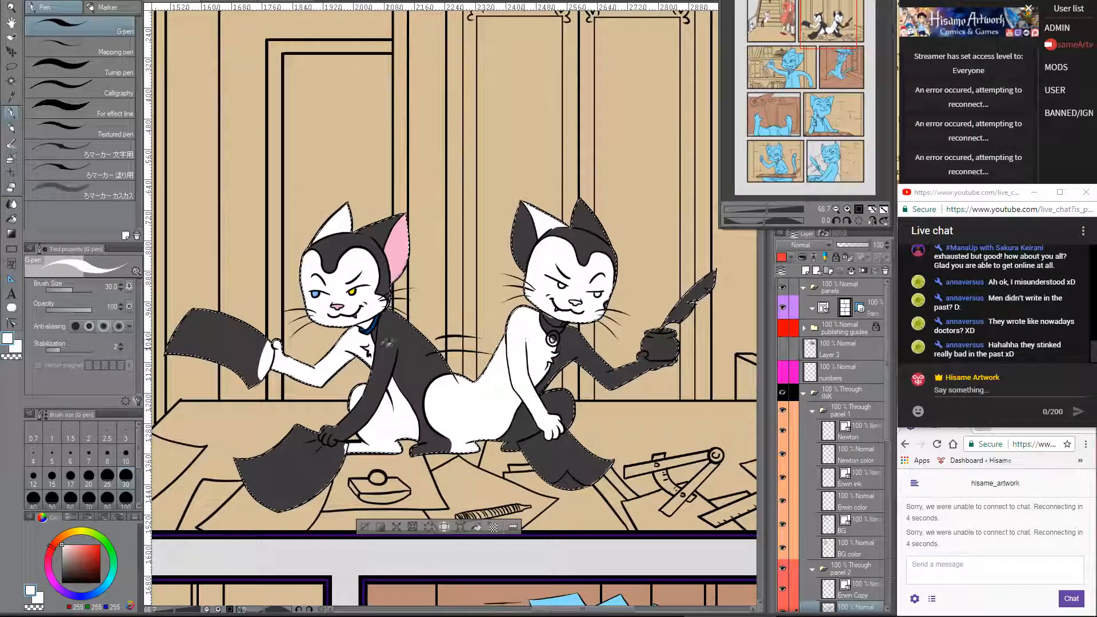
{"action": "scroll", "coordinate": [374, 299], "scroll_direction": "up", "scroll_amount": 1}
{"action": "scroll", "coordinate": [370, 317], "scroll_direction": "up", "scroll_amount": 4}
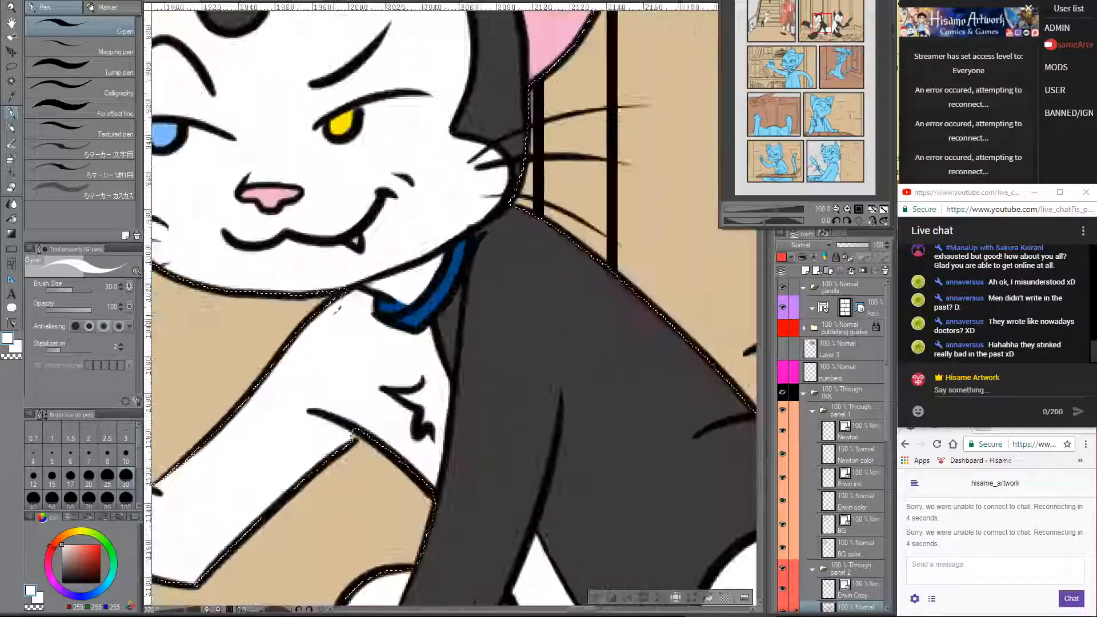
{"action": "left_click", "coordinate": [11, 323]}
{"action": "left_click", "coordinate": [410, 333], "text": "ctrl"}
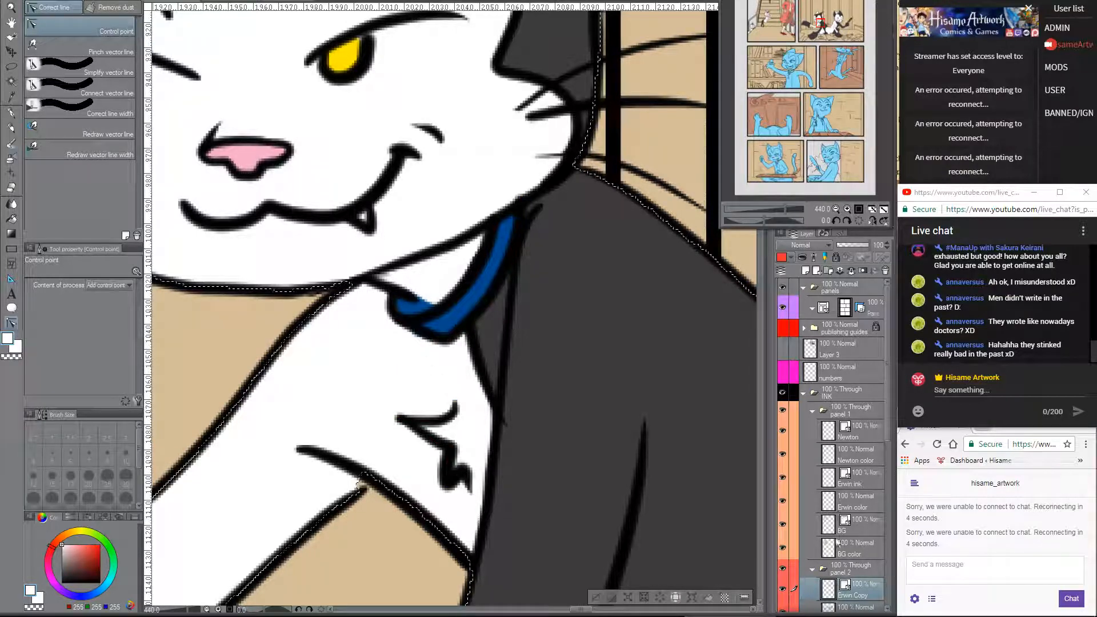
{"action": "scroll", "coordinate": [880, 457], "scroll_direction": "down", "scroll_amount": 5}
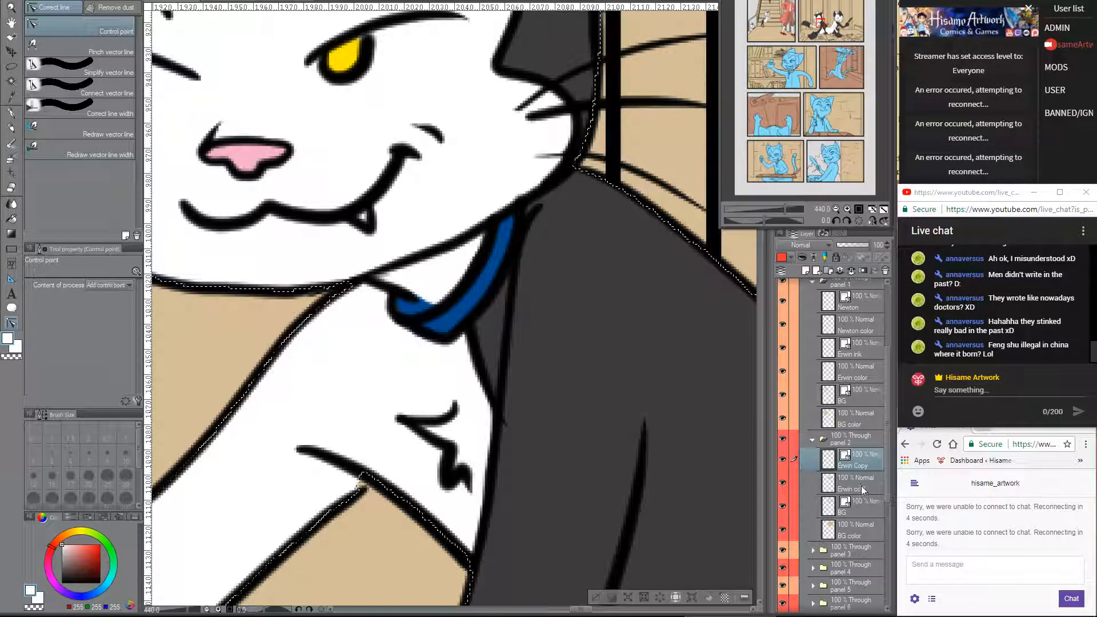
{"action": "left_click", "coordinate": [862, 486]}
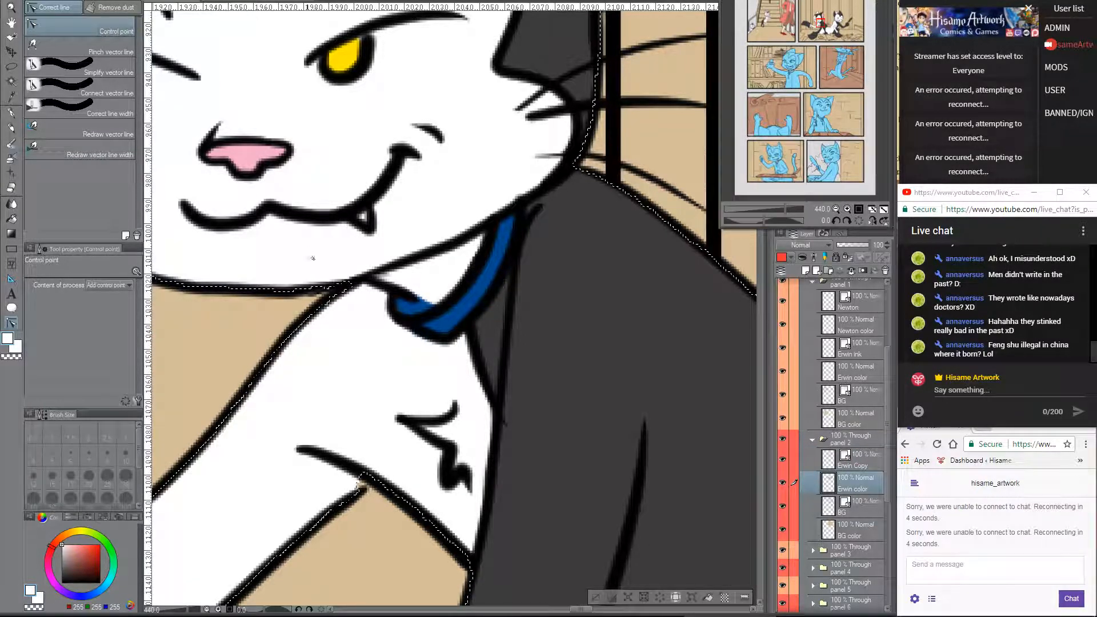
{"action": "left_click_drag", "start_coordinate": [533, 333], "coordinate": [521, 379]}
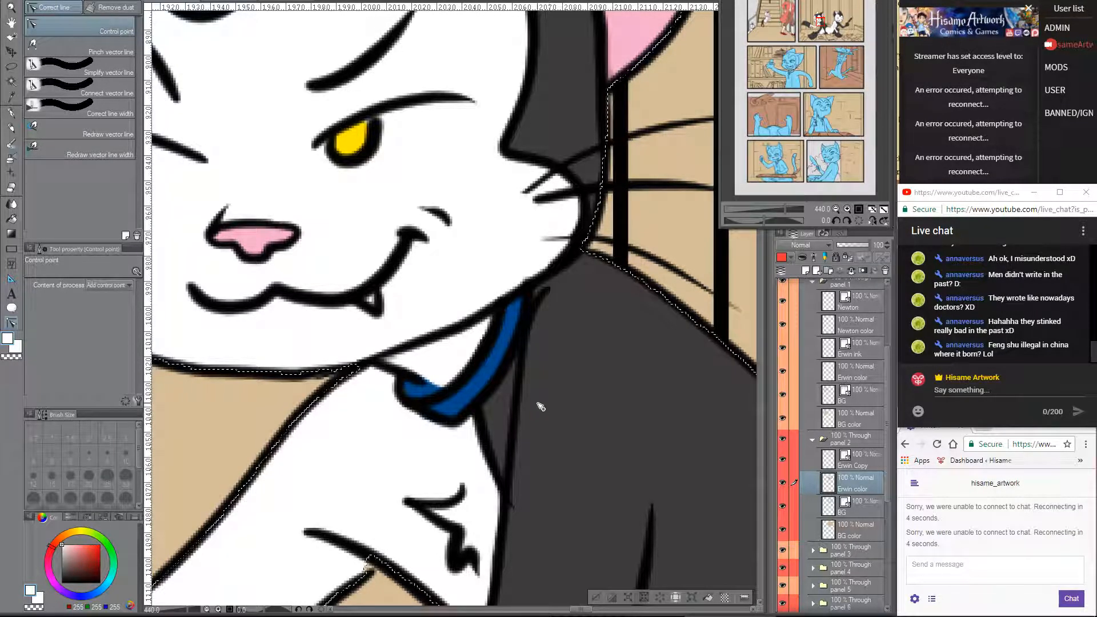
{"action": "left_click", "coordinate": [513, 504], "text": "ctrl"}
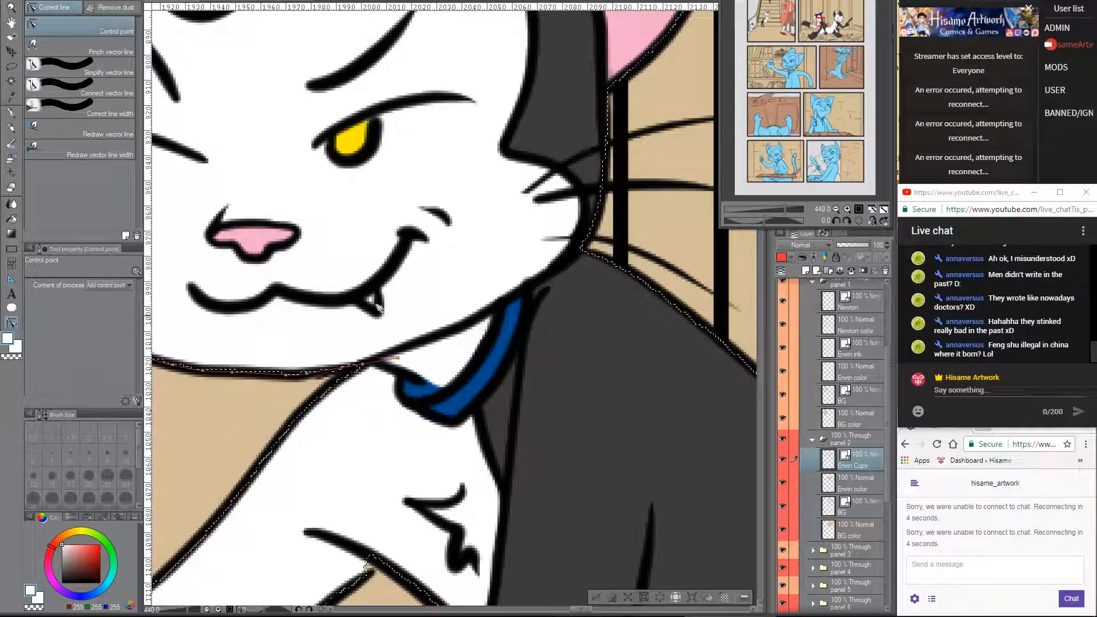
{"action": "left_click_drag", "start_coordinate": [450, 269], "coordinate": [567, 348]}
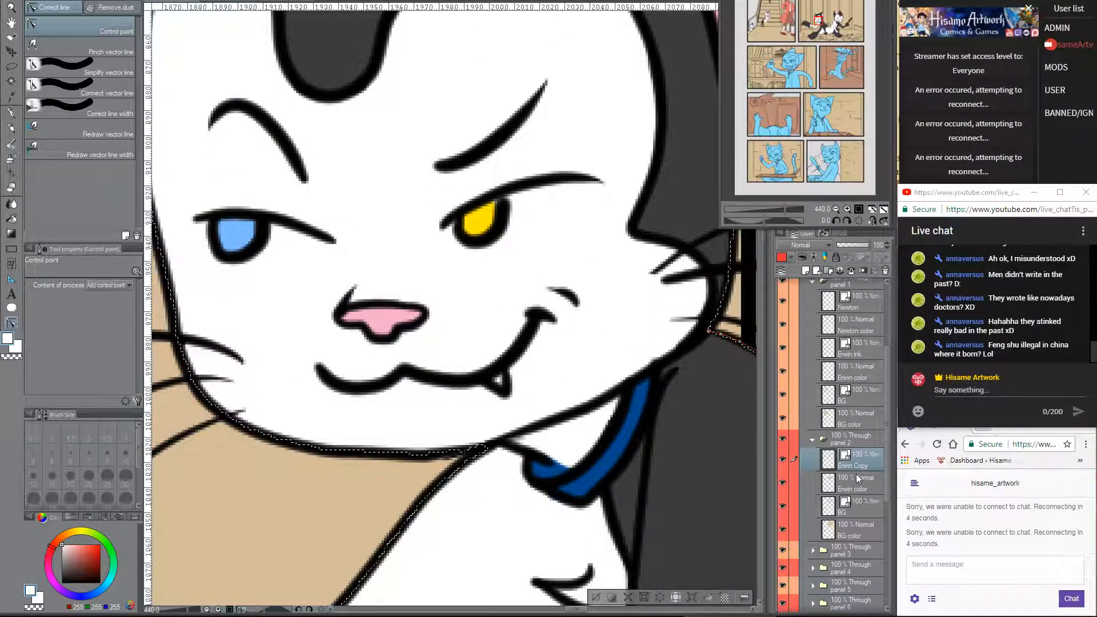
{"action": "scroll", "coordinate": [350, 492], "scroll_direction": "down", "scroll_amount": 5}
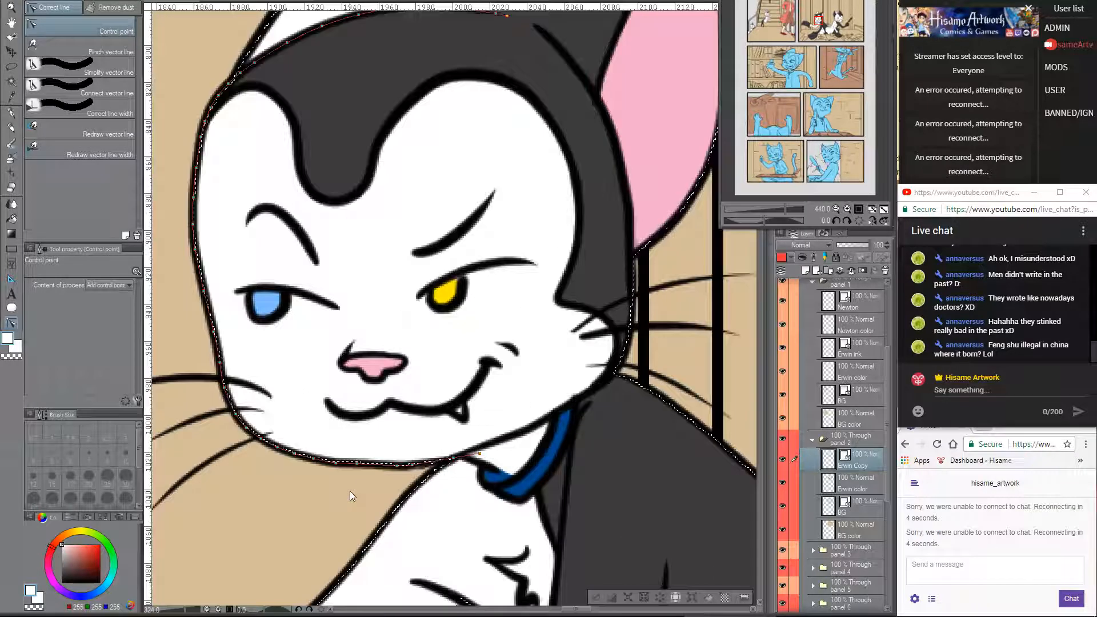
{"action": "scroll", "coordinate": [350, 491], "scroll_direction": "up", "scroll_amount": 5}
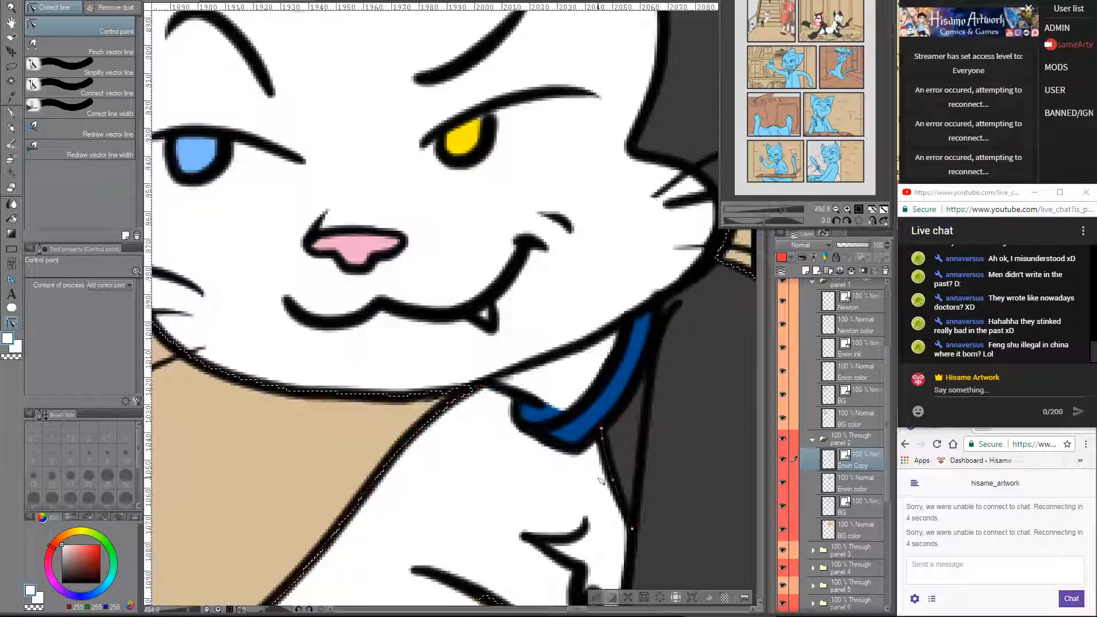
- Ink an oval pendant below the collar in black with the G-pen at brush size 6, and erase the chest-fur lines inside it
{"action": "left_click", "coordinate": [16, 114]}
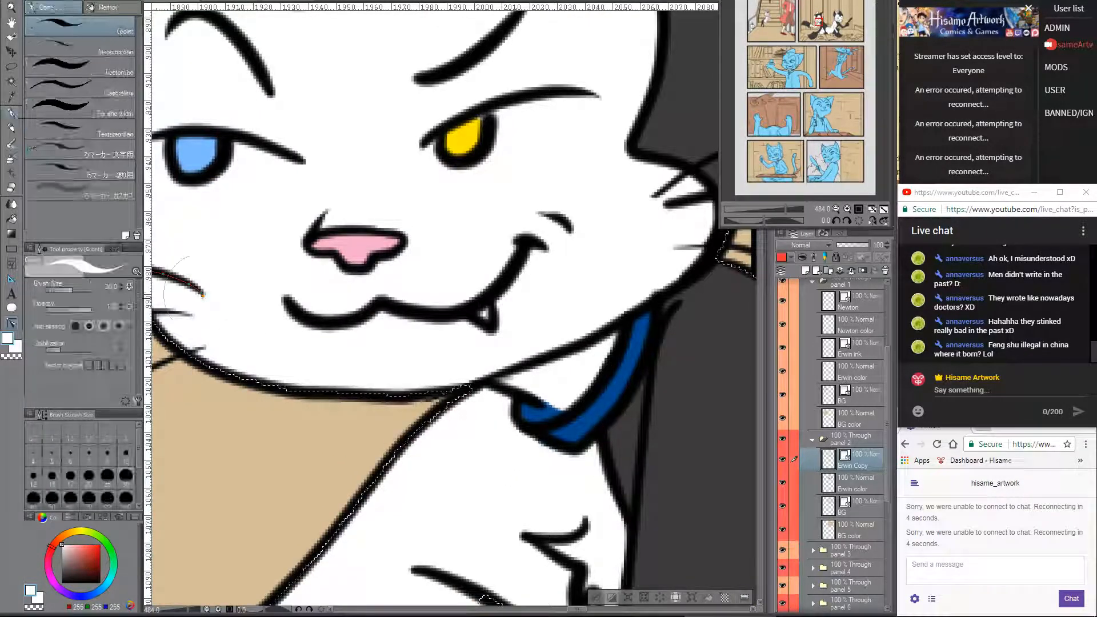
{"action": "left_click_drag", "start_coordinate": [558, 465], "coordinate": [503, 317]}
{"action": "left_click", "coordinate": [523, 313], "text": "alt"}
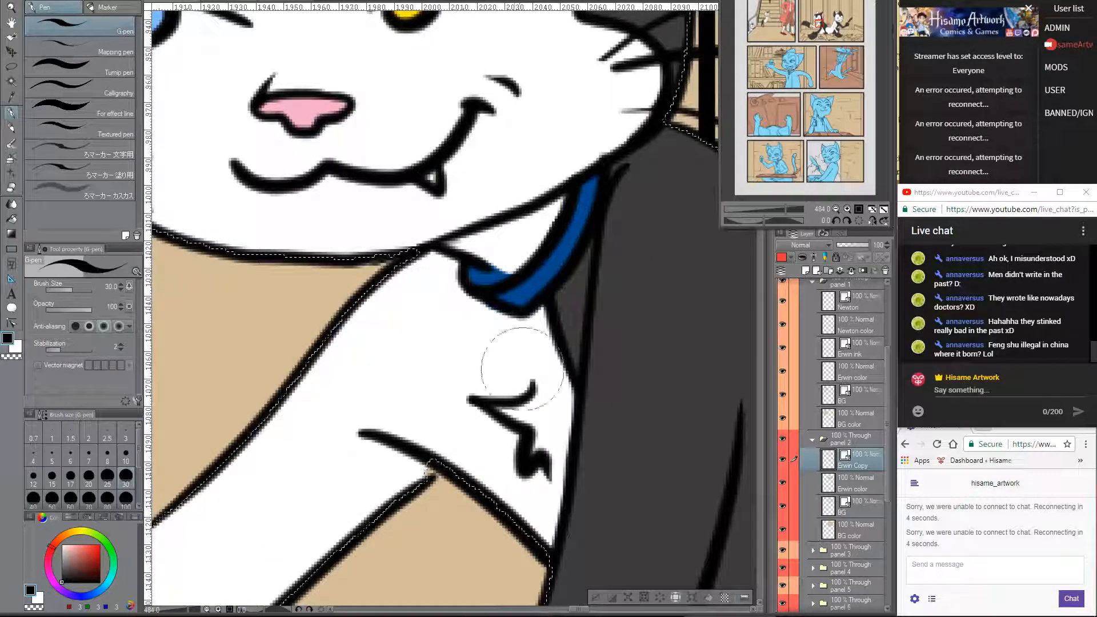
{"action": "key", "text": "bracketleft"}
{"action": "key", "text": "bracketleft"}
{"action": "key", "text": "bracketleft"}
{"action": "key", "text": "bracketleft"}
{"action": "key", "text": "bracketleft"}
{"action": "key", "text": "bracketleft"}
{"action": "key", "text": "bracketleft"}
{"action": "key", "text": "bracketleft"}
{"action": "key", "text": "bracketleft"}
{"action": "key", "text": "bracketleft"}
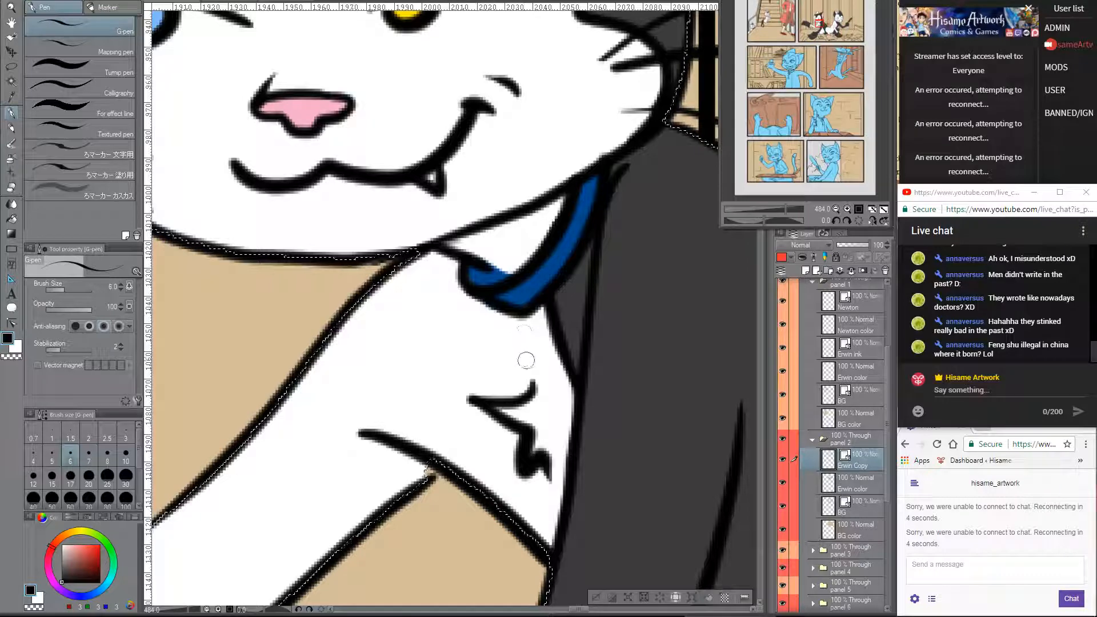
{"action": "mouse_move", "coordinate": [519, 316]}
{"action": "left_mouse_down"}
{"action": "mouse_move", "coordinate": [506, 404]}
{"action": "mouse_move", "coordinate": [563, 425]}
{"action": "mouse_move", "coordinate": [574, 371]}
{"action": "mouse_move", "coordinate": [532, 313]}
{"action": "left_mouse_up"}
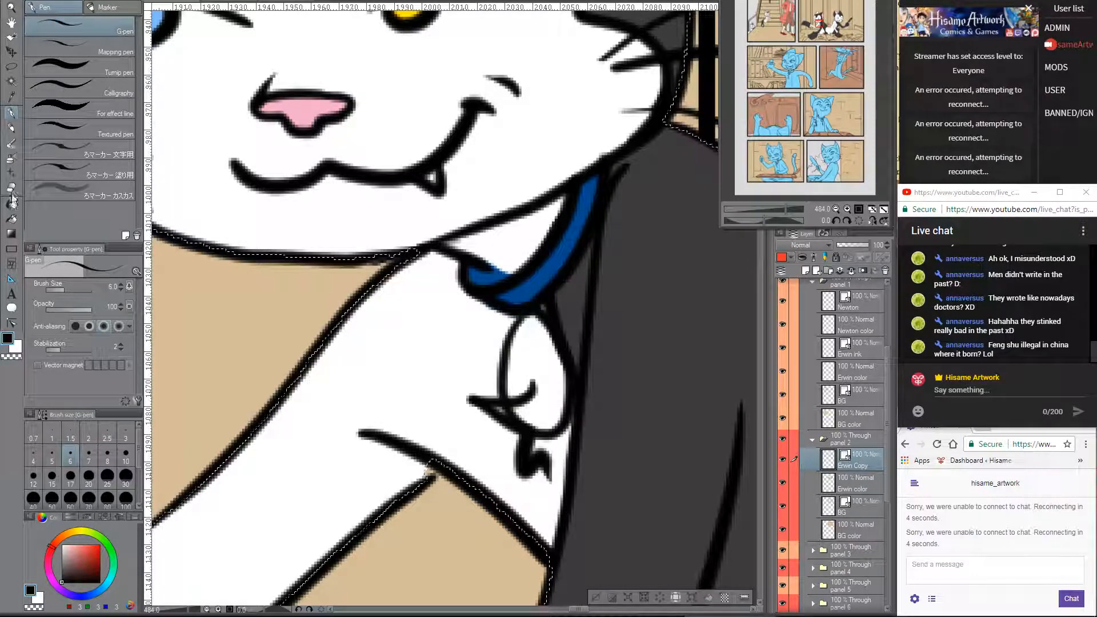
{"action": "key", "text": "e"}
{"action": "mouse_move", "coordinate": [535, 384]}
{"action": "left_mouse_down"}
{"action": "mouse_move", "coordinate": [526, 379]}
{"action": "mouse_move", "coordinate": [529, 388]}
{"action": "left_mouse_up"}
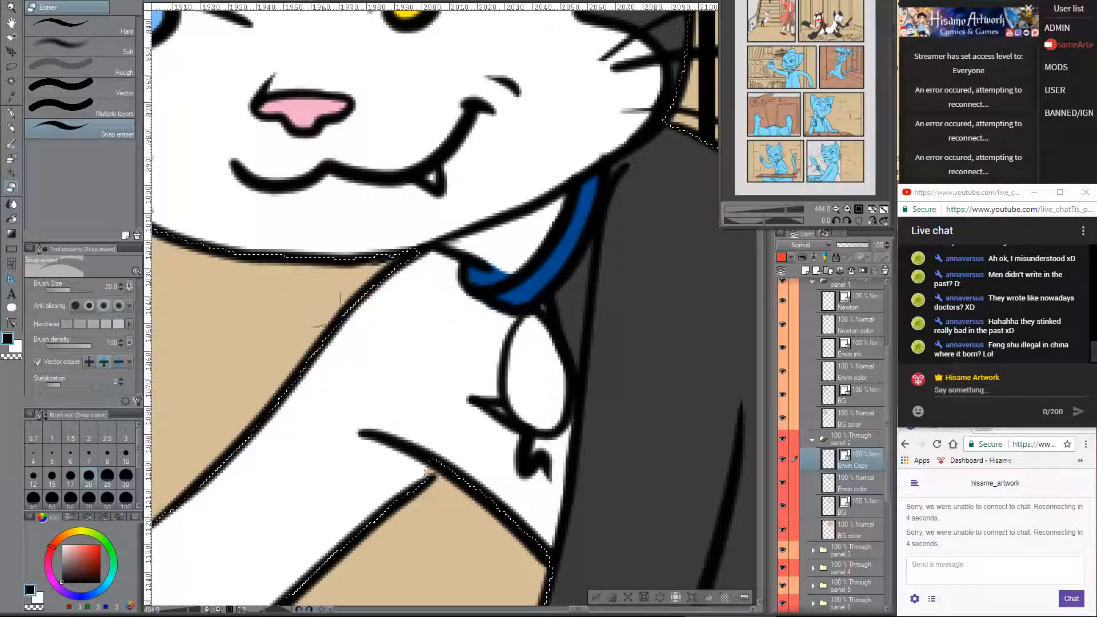
- Draw a smaller inner oval inside the pendant with the black G-pen, redoing the stroke until it is closed and centered
{"action": "left_click", "coordinate": [10, 116]}
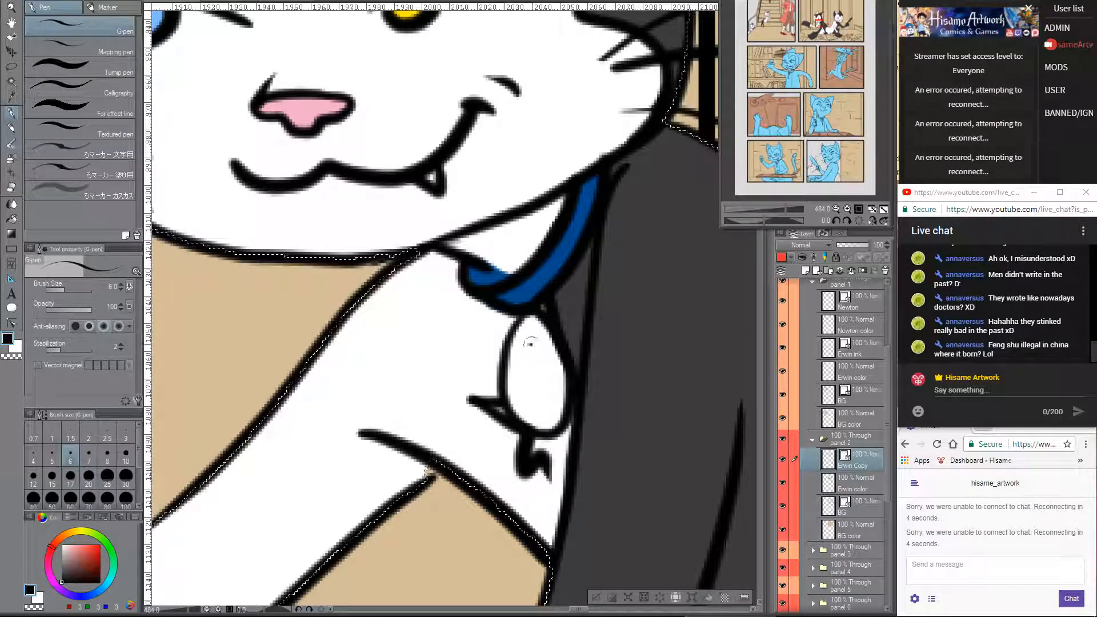
{"action": "left_click_drag", "start_coordinate": [530, 344], "coordinate": [536, 422]}
{"action": "key", "text": "ctrl+z"}
{"action": "mouse_move", "coordinate": [531, 347]}
{"action": "left_mouse_down"}
{"action": "mouse_move", "coordinate": [552, 402]}
{"action": "mouse_move", "coordinate": [536, 423]}
{"action": "left_mouse_up"}
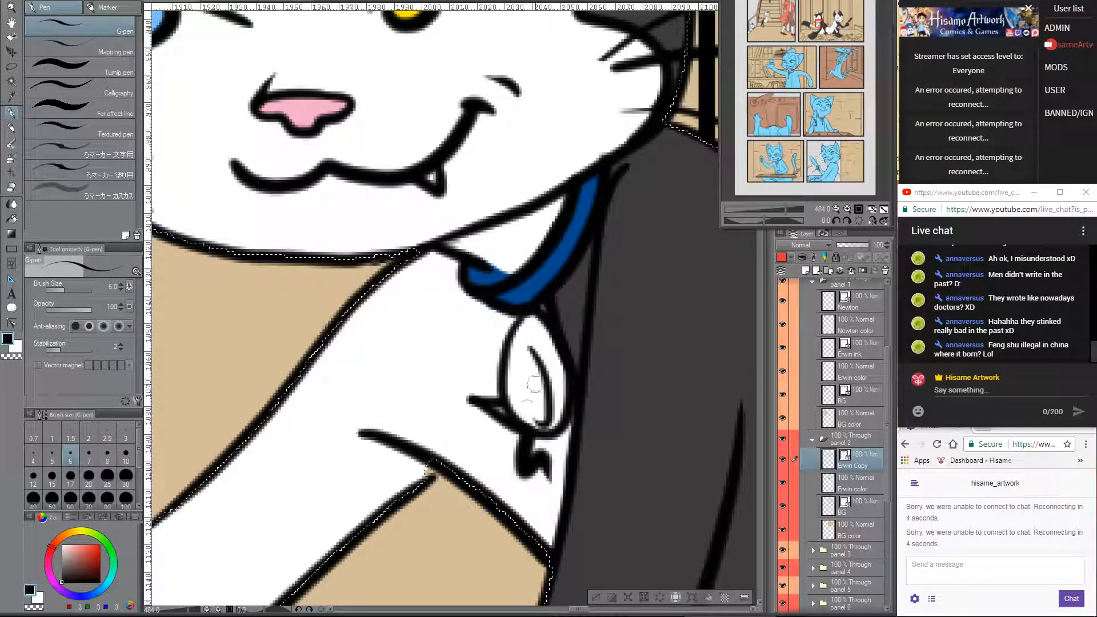
{"action": "key", "text": "ctrl+z"}
{"action": "mouse_move", "coordinate": [530, 339]}
{"action": "left_mouse_down"}
{"action": "mouse_move", "coordinate": [535, 410]}
{"action": "mouse_move", "coordinate": [522, 354]}
{"action": "left_mouse_up"}
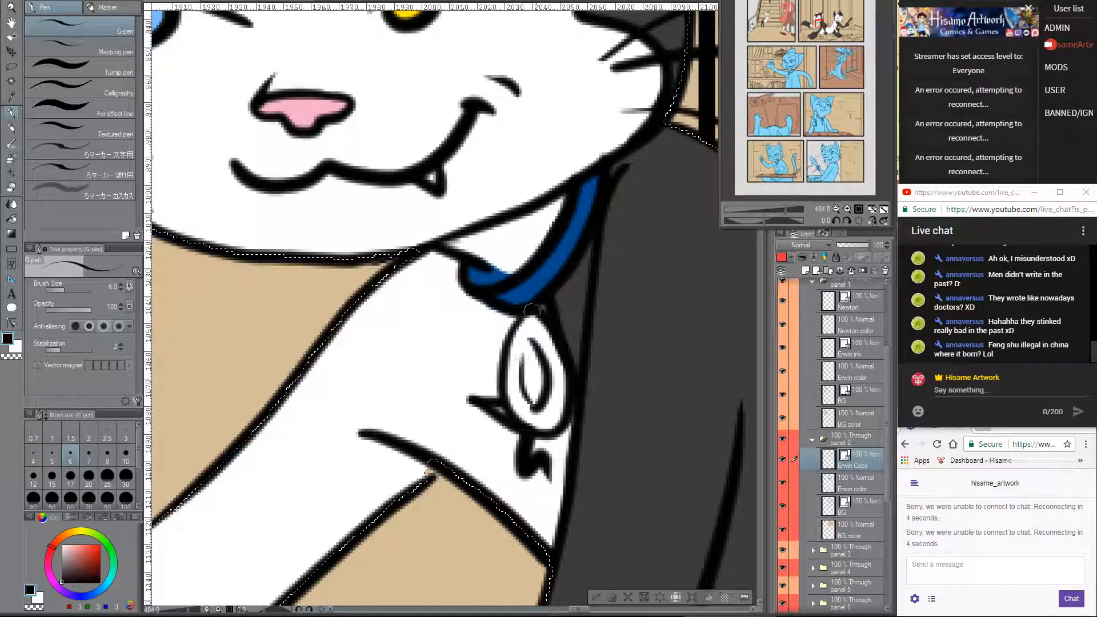
{"action": "key", "text": "ctrl+z"}
{"action": "left_click_drag", "start_coordinate": [534, 408], "coordinate": [528, 349]}
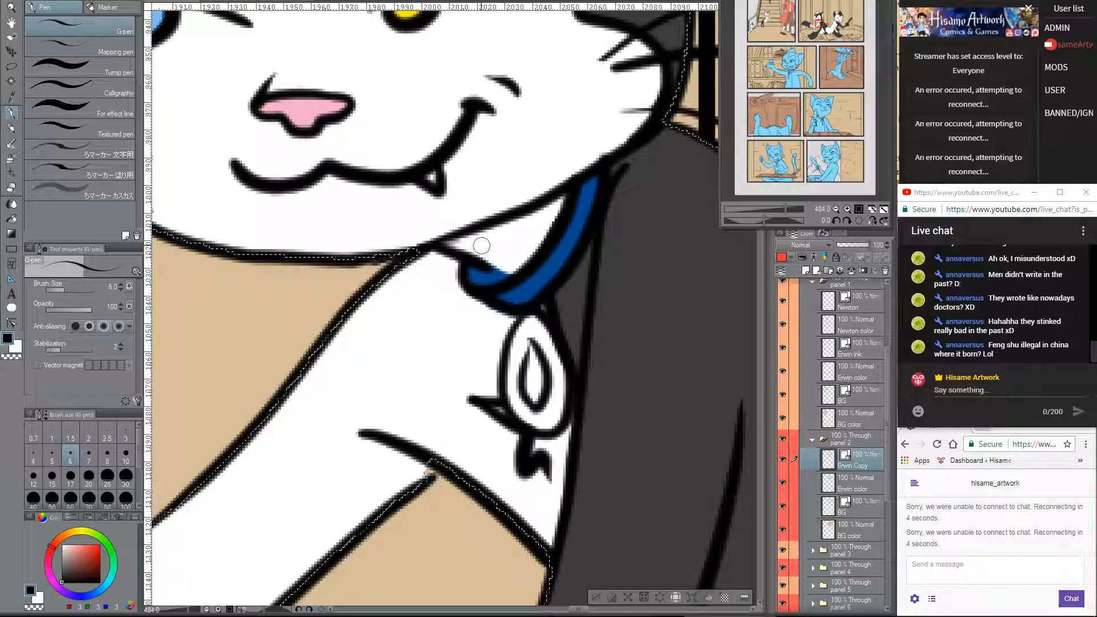
- Set the drawing color to mid-grey, RGB 160, 160, 160, for the pendant
{"action": "left_click", "coordinate": [62, 559]}
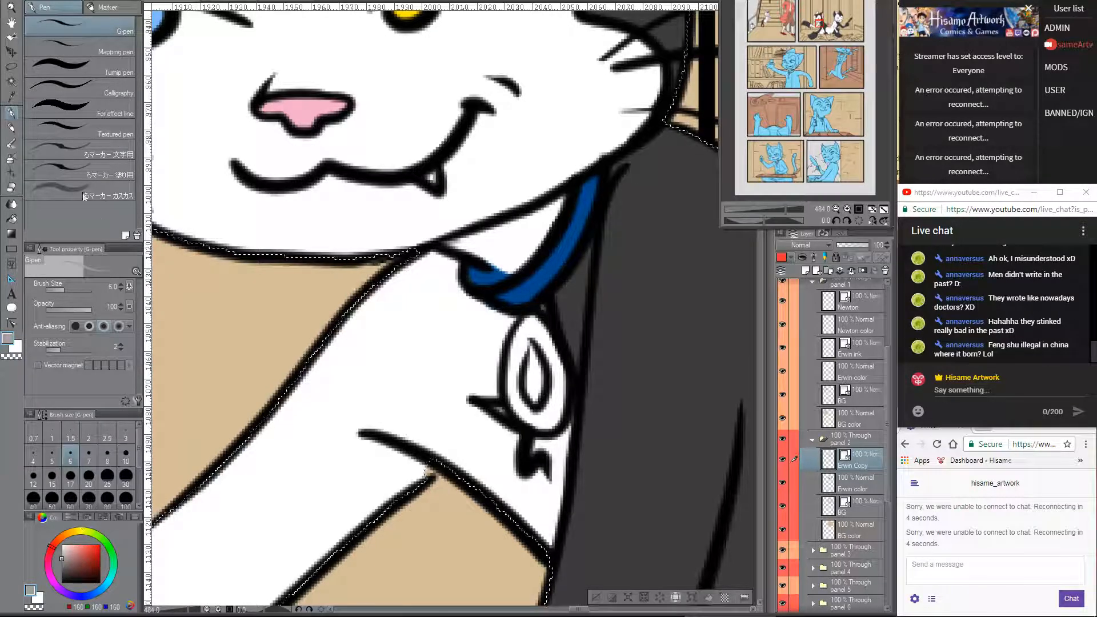